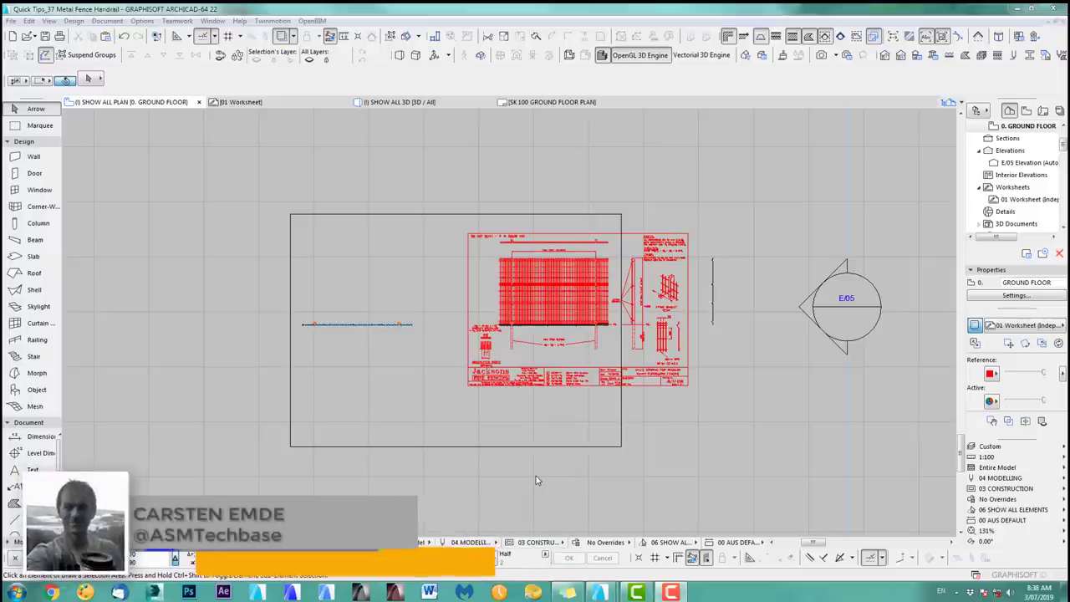
# Switch to the 3D view and examine the vertical and horizontal wires of the black fence panel up close.
pyautogui.moveTo(538, 477); pyautogui.dragTo(544, 473, button='middle')
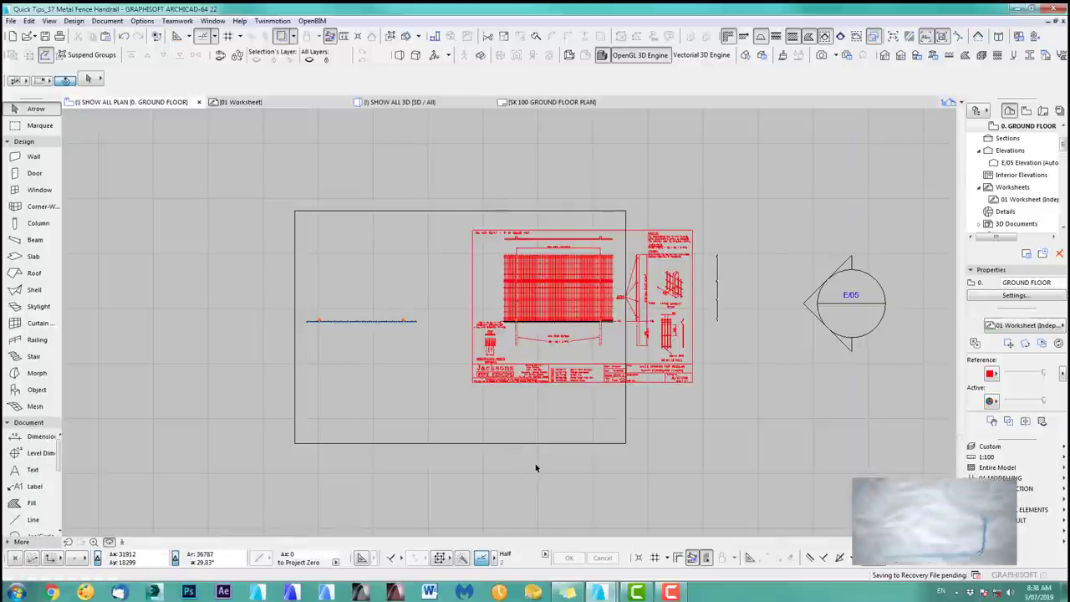
pyautogui.press('F3')
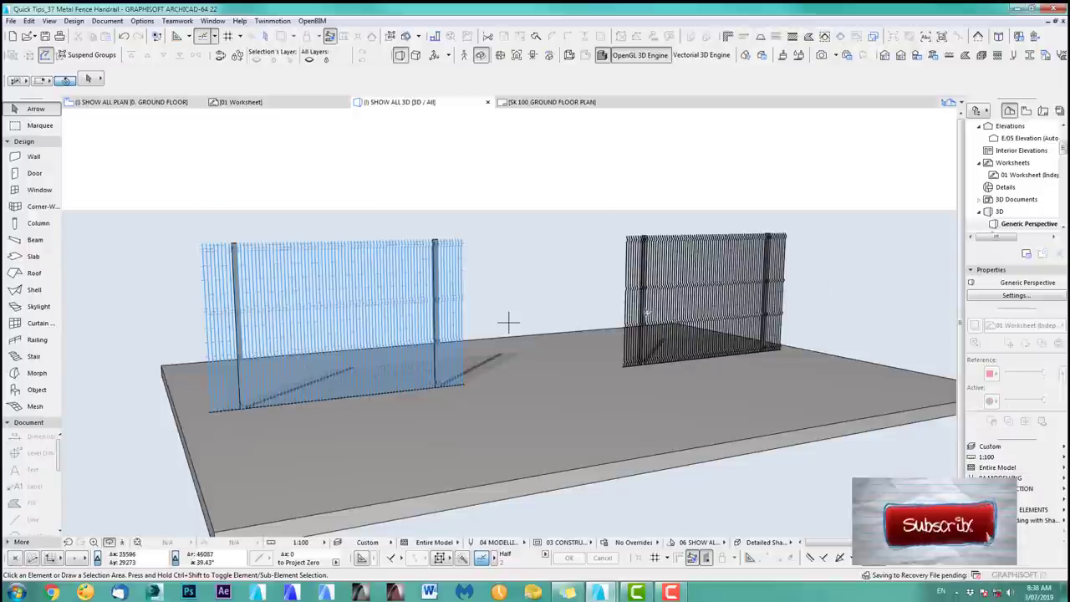
pyautogui.scroll(10, 593, 304)
pyautogui.scroll(5, 552, 375)
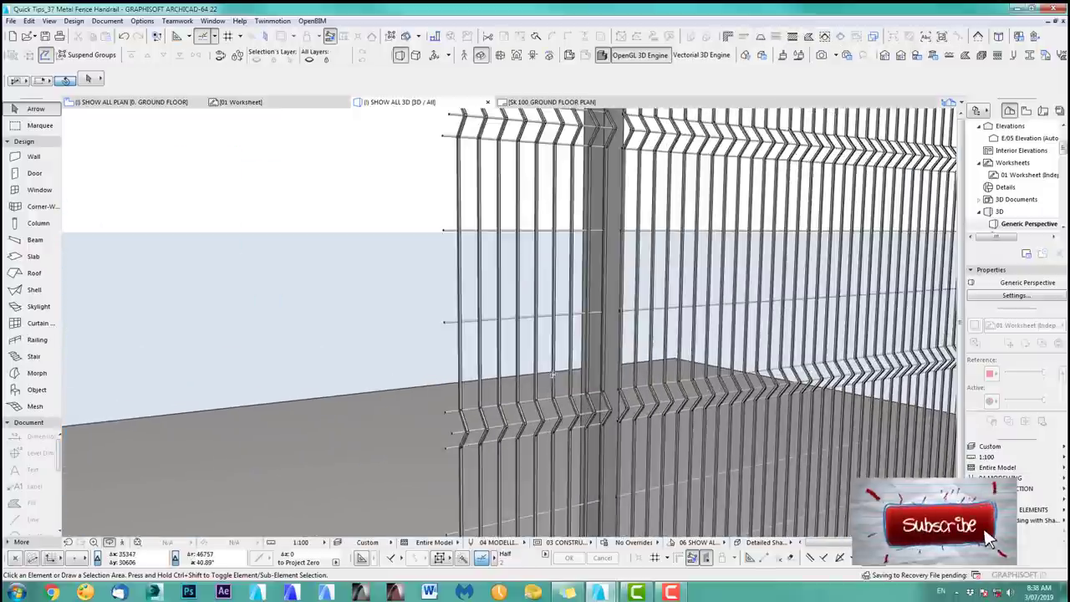
pyautogui.scroll(-2, 538, 425)
pyautogui.moveTo(538, 426); pyautogui.dragTo(509, 322, button='middle')
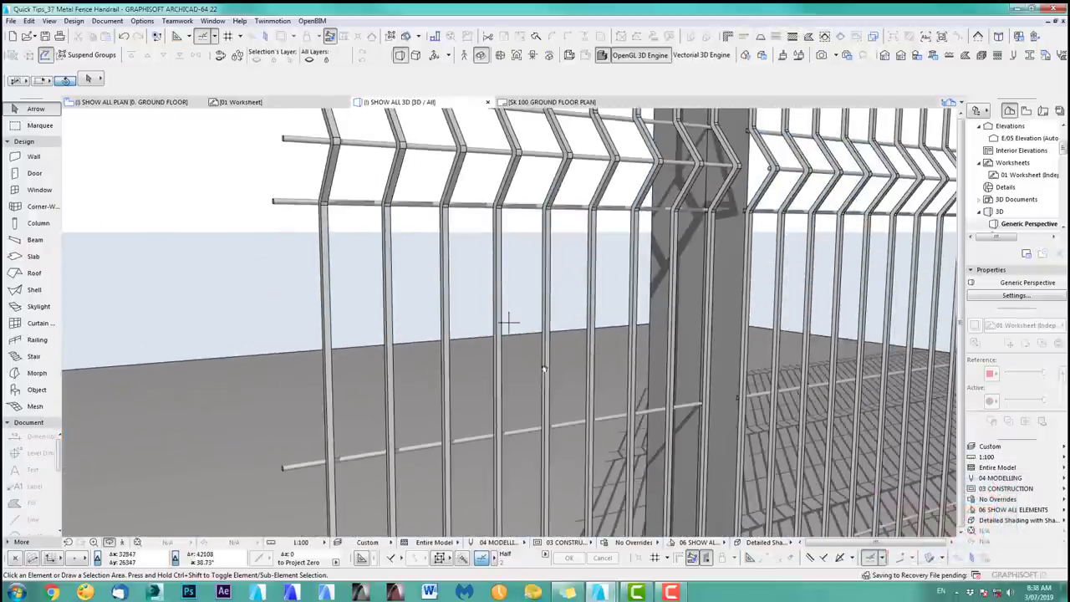
pyautogui.moveTo(513, 281); pyautogui.dragTo(509, 322, button='middle')
pyautogui.scroll(4, 550, 266)
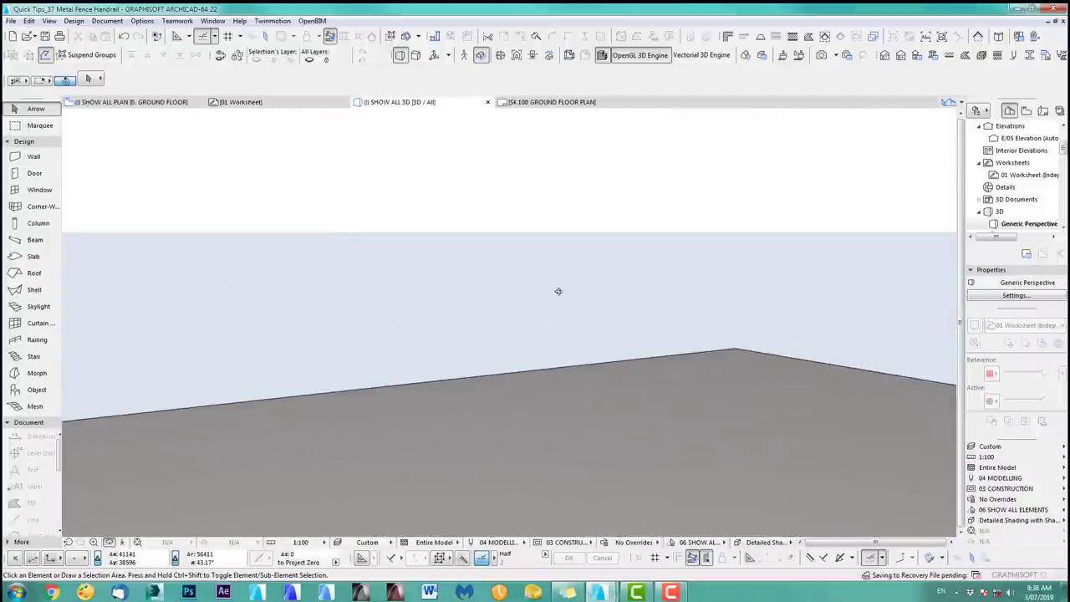
pyautogui.scroll(-8, 559, 292)
pyautogui.scroll(3, 640, 345)
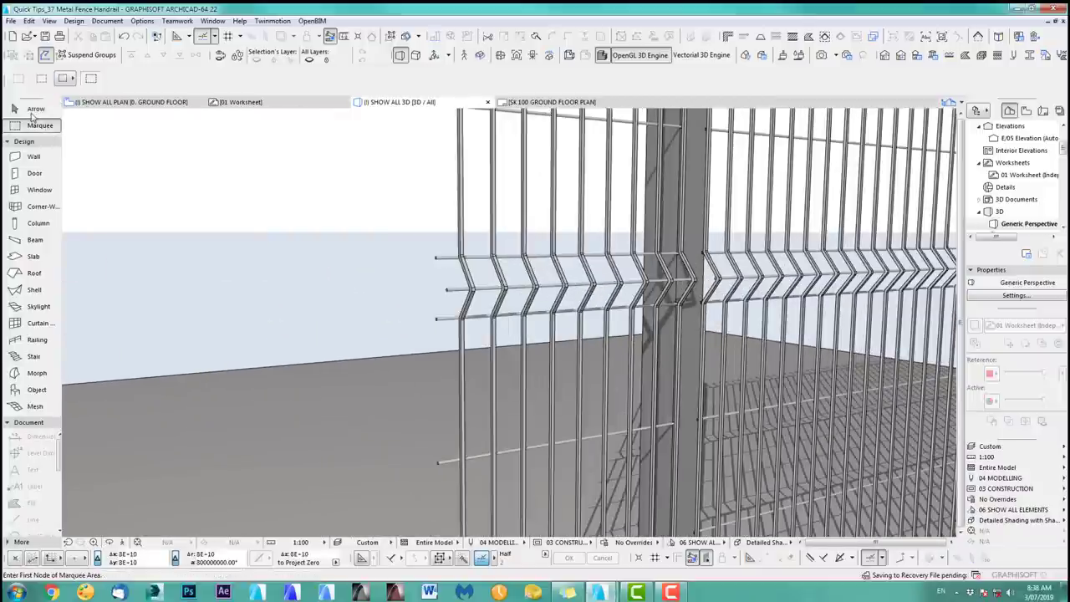
# Check the wall selection settings of the black panel's vertical wires, closing them without changes, and select its horizontal wires.
pyautogui.click(465, 233)
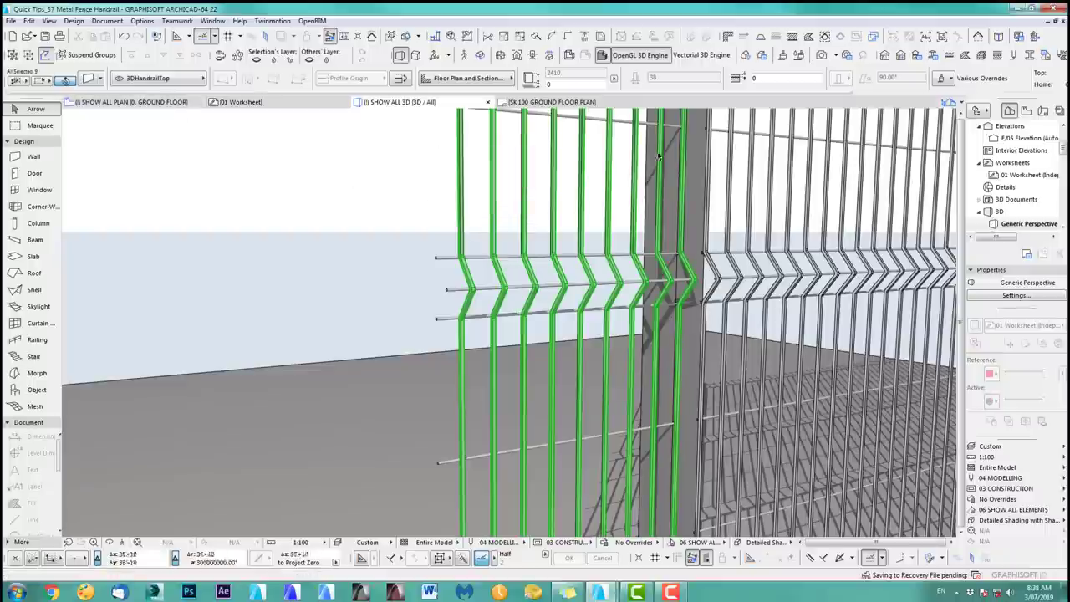
pyautogui.click(86, 80)
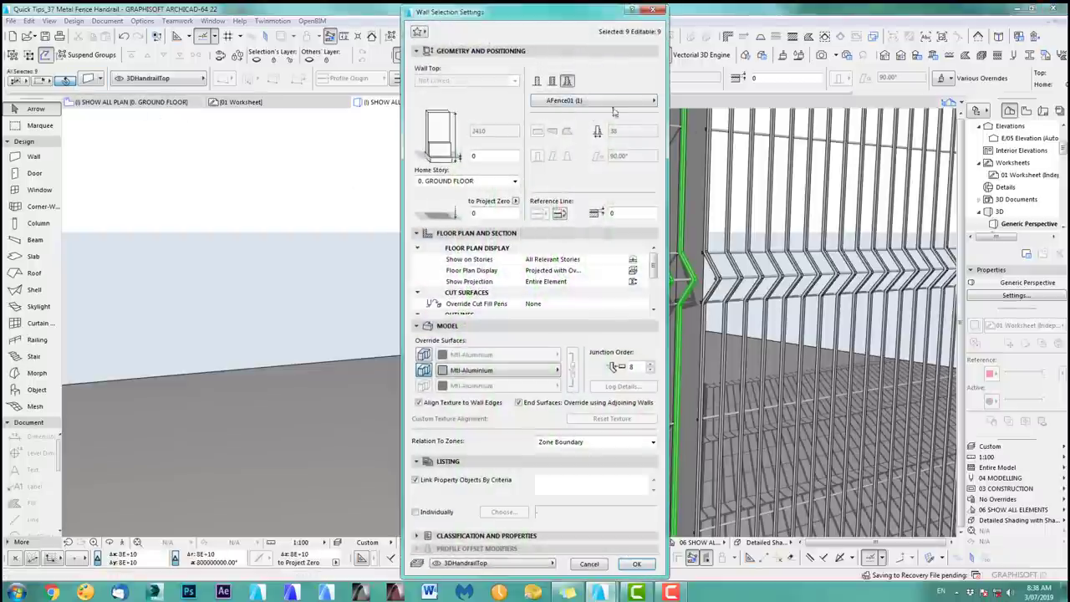
pyautogui.click(652, 11)
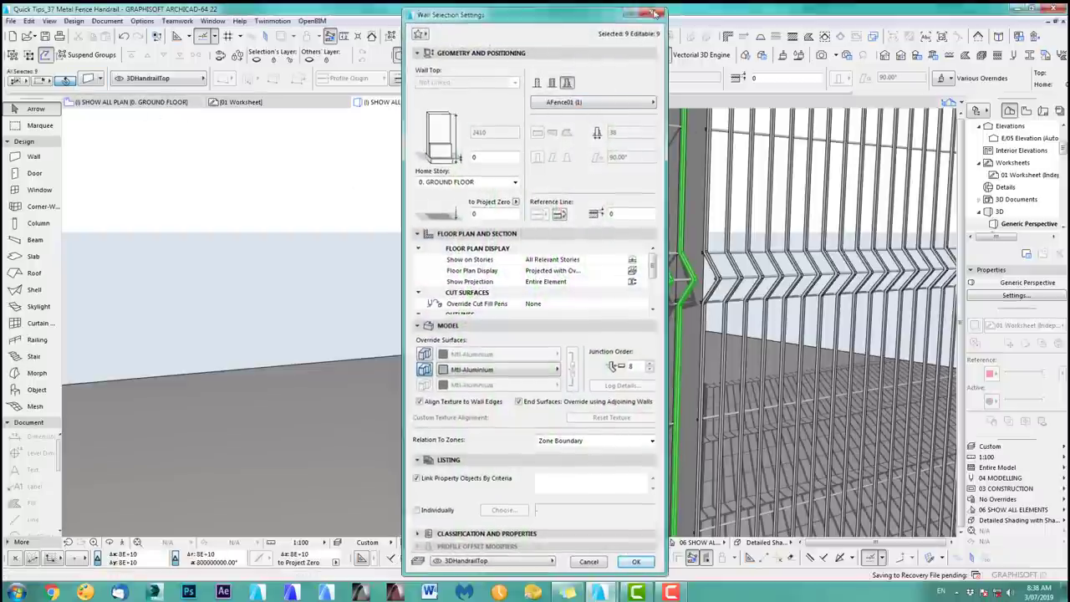
pyautogui.click(449, 291)
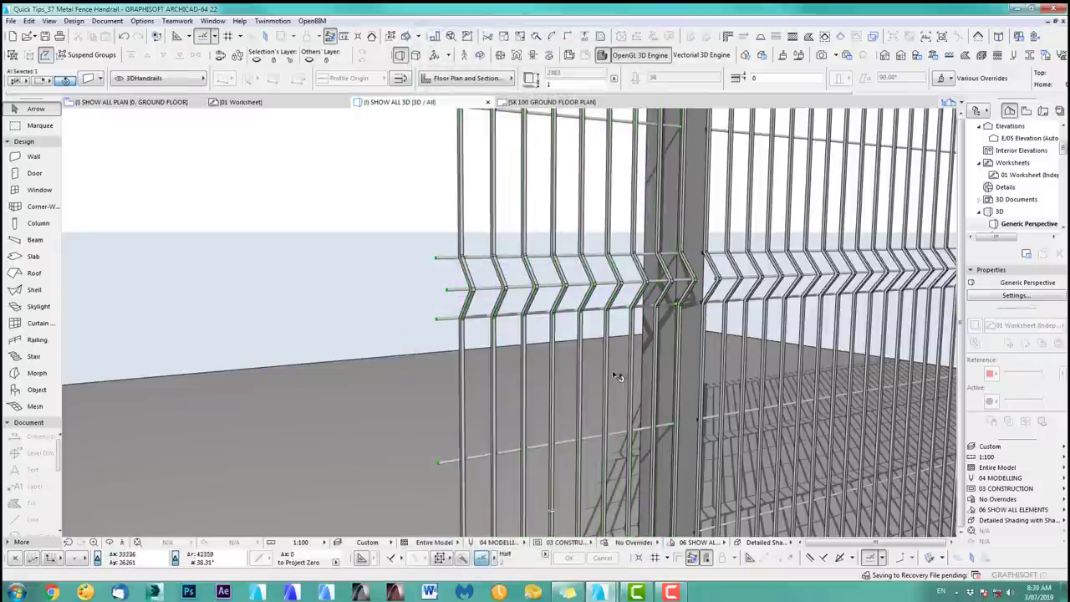
# Examine the morph-built vertical wires on the blue fence panel and compare both panels in 3D.
pyautogui.scroll(-1, 605, 368)
pyautogui.scroll(-5, 605, 368)
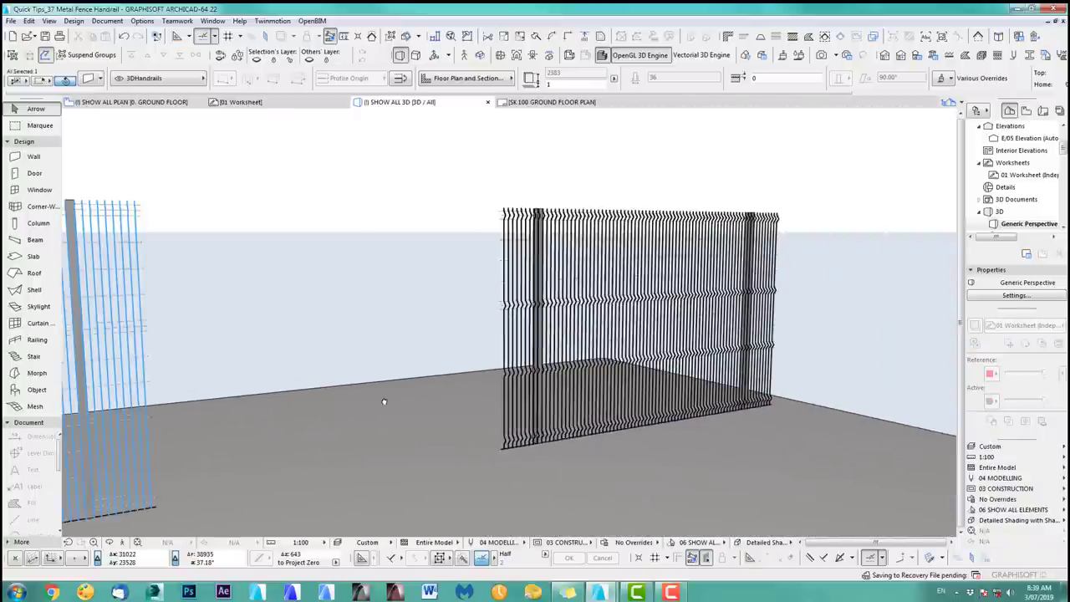
pyautogui.moveTo(382, 402); pyautogui.dragTo(685, 380, button='middle')
pyautogui.scroll(5, 626, 303)
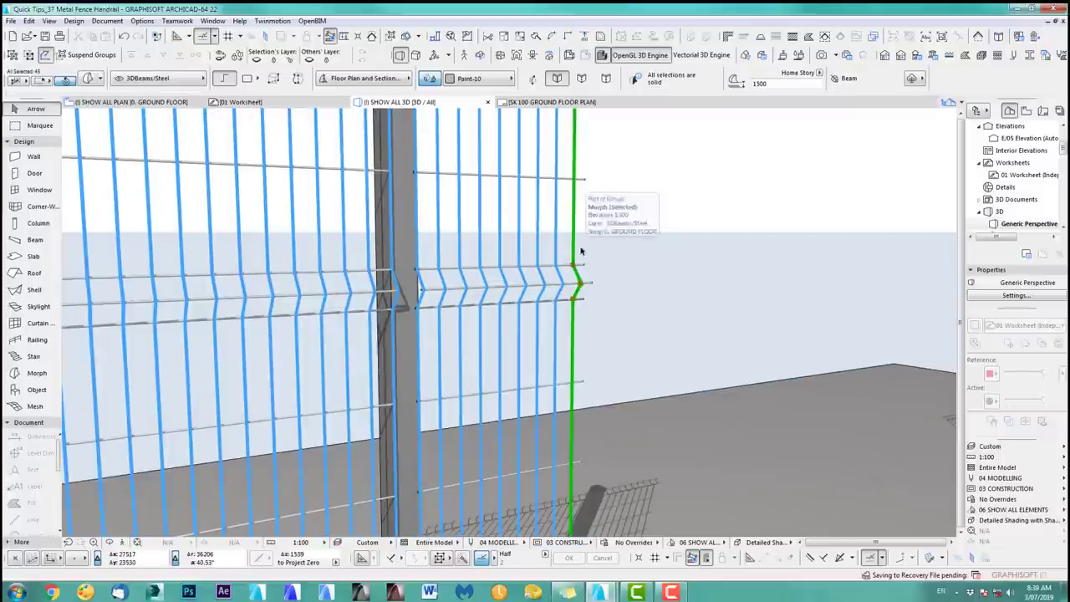
pyautogui.scroll(3, 598, 255)
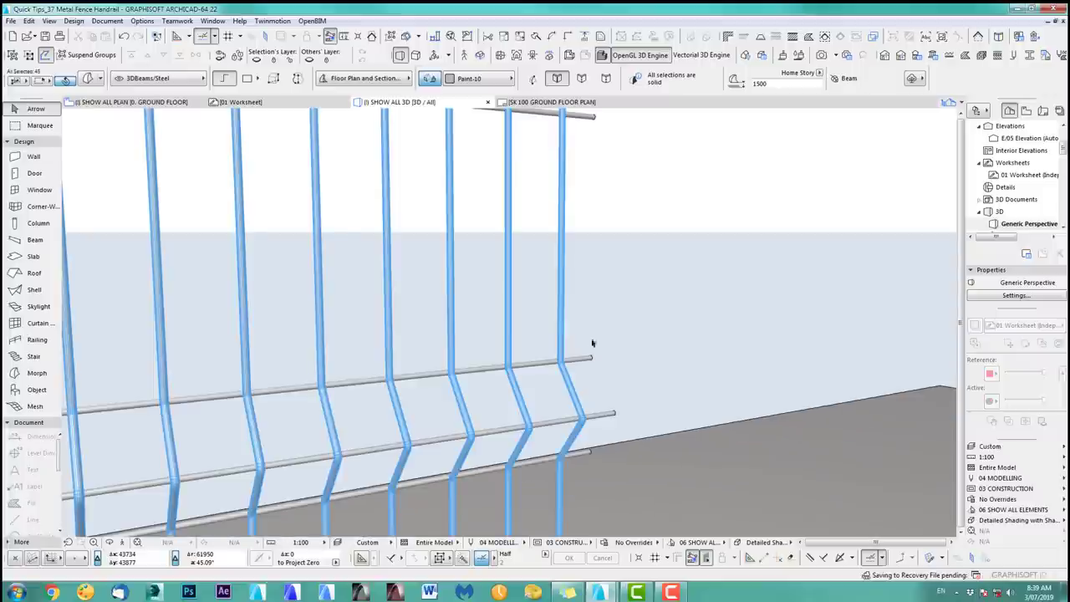
pyautogui.moveTo(592, 343); pyautogui.dragTo(584, 338, button='middle')
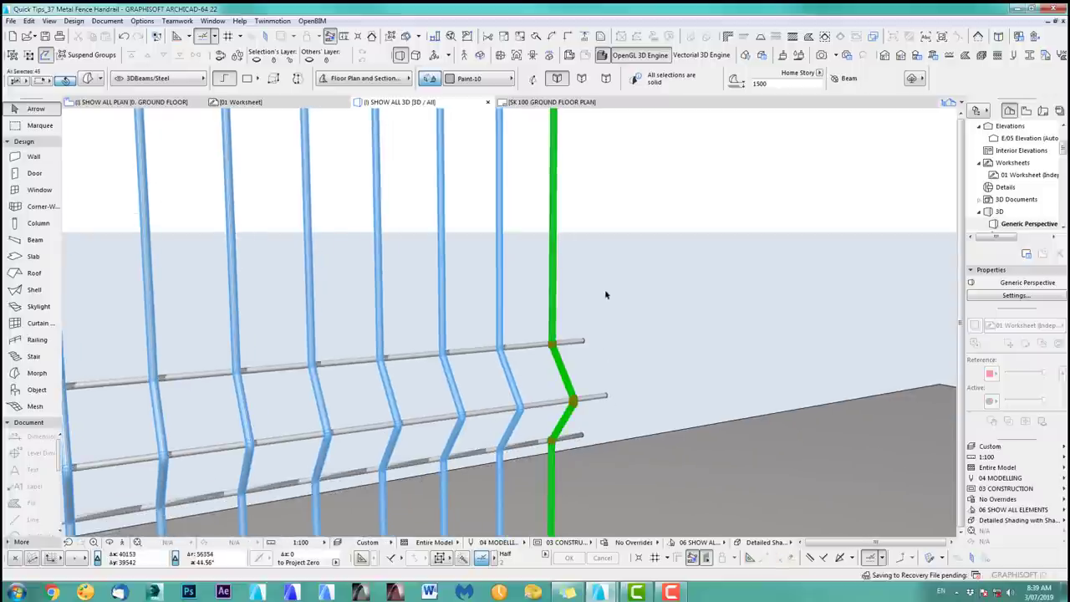
pyautogui.keyDown('shift'); pyautogui.moveTo(593, 339); pyautogui.dragTo(535, 326, button='middle'); pyautogui.keyUp('shift')
pyautogui.scroll(-5, 473, 356)
pyautogui.scroll(-1, 528, 367)
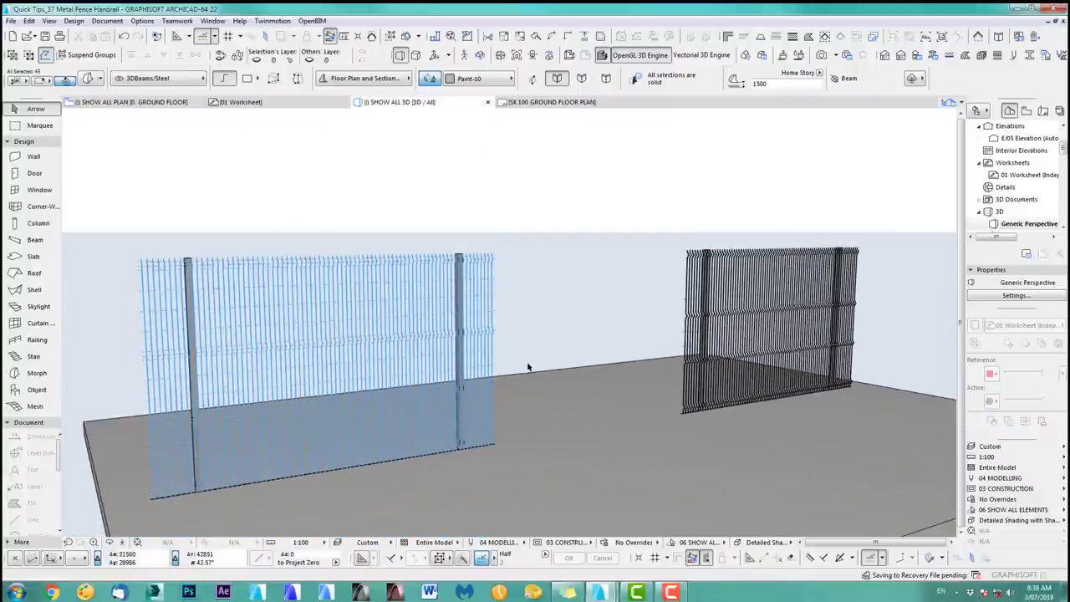
pyautogui.moveTo(522, 371); pyautogui.dragTo(531, 368, button='middle')
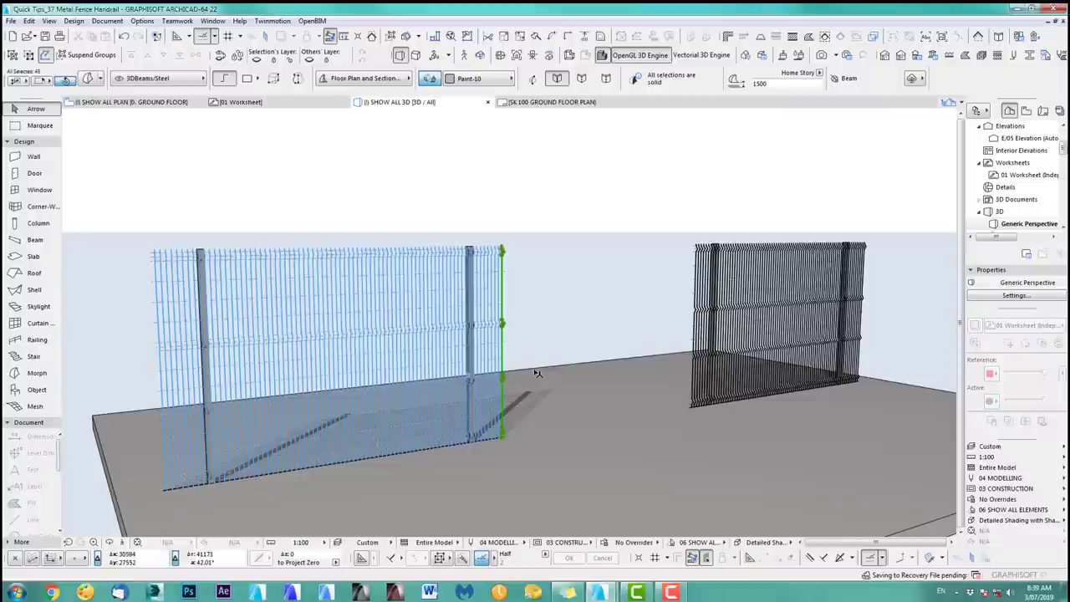
pyautogui.keyDown('shift'); pyautogui.click(538, 373); pyautogui.keyUp('shift')
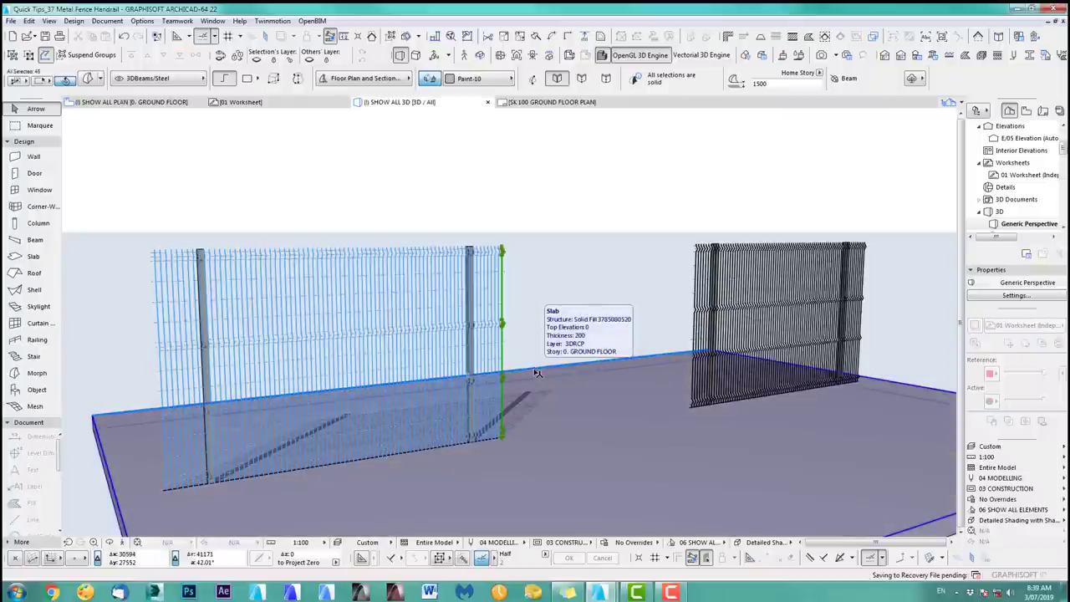
# On the ground floor plan, delete the fence elements except the right-hand post, its adjoining horizontal wires and the last vertical wire.
pyautogui.press('F2')
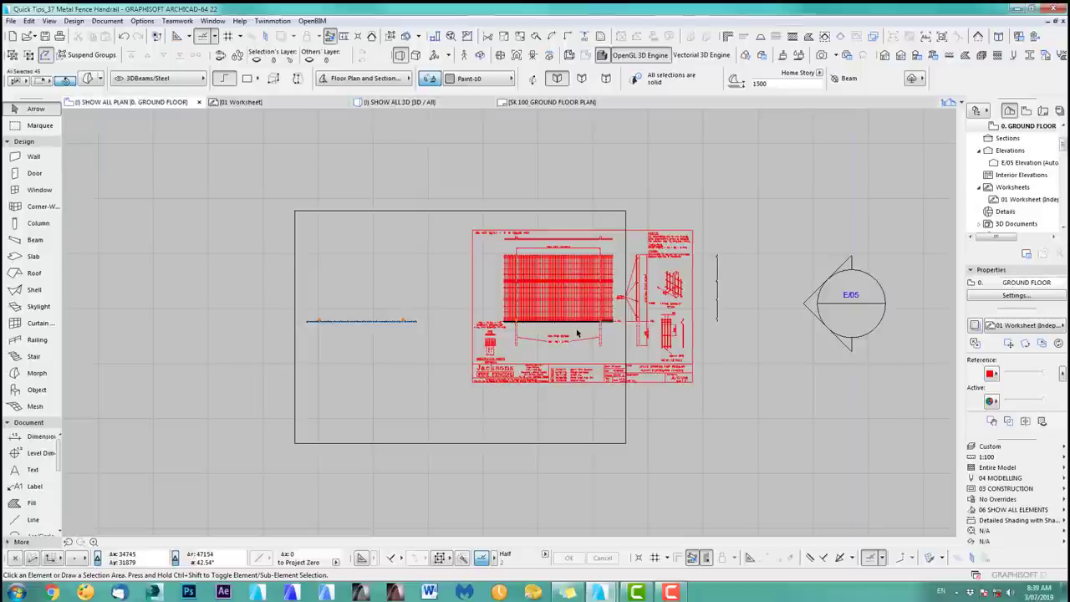
pyautogui.scroll(10, 413, 337)
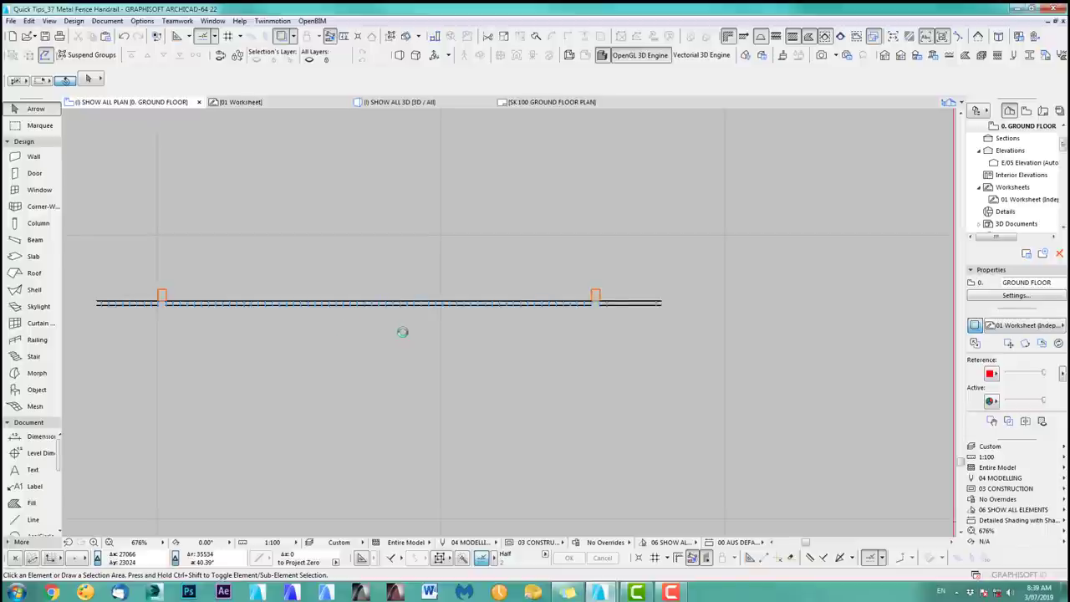
pyautogui.click(81, 281)
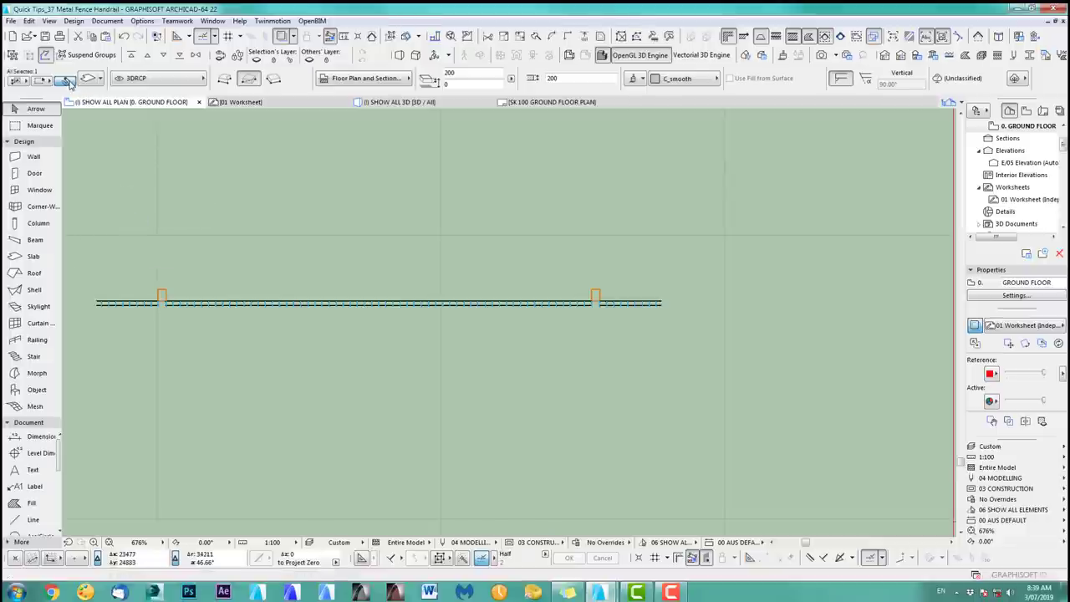
pyautogui.press('Escape')
pyautogui.moveTo(83, 279)
pyautogui.mouseDown()
pyautogui.moveTo(158, 326)
pyautogui.moveTo(646, 338)
pyautogui.mouseUp()
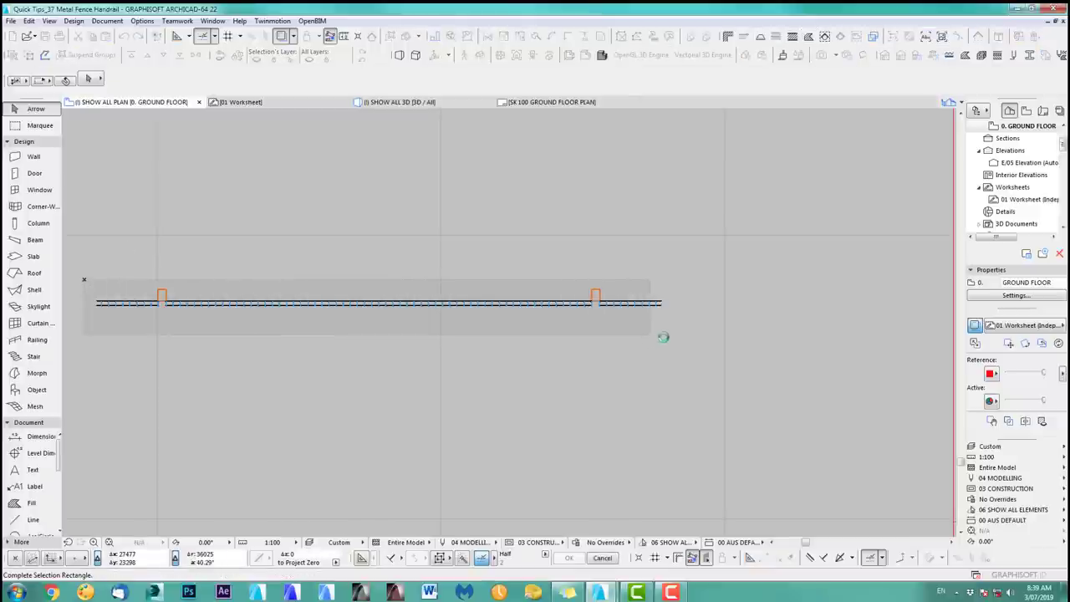
pyautogui.click(664, 326)
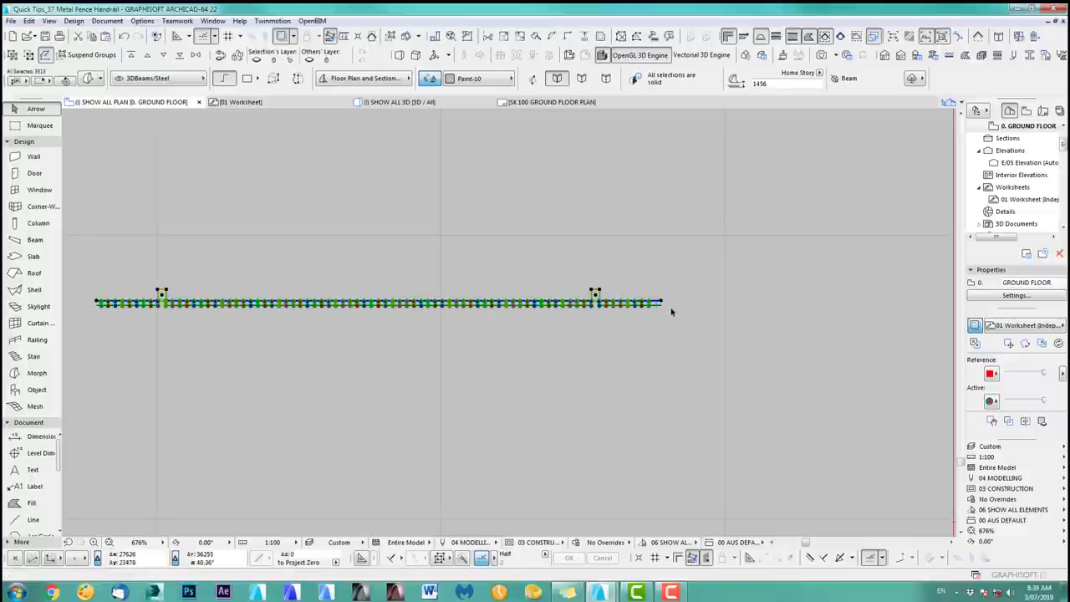
pyautogui.scroll(8, 663, 307)
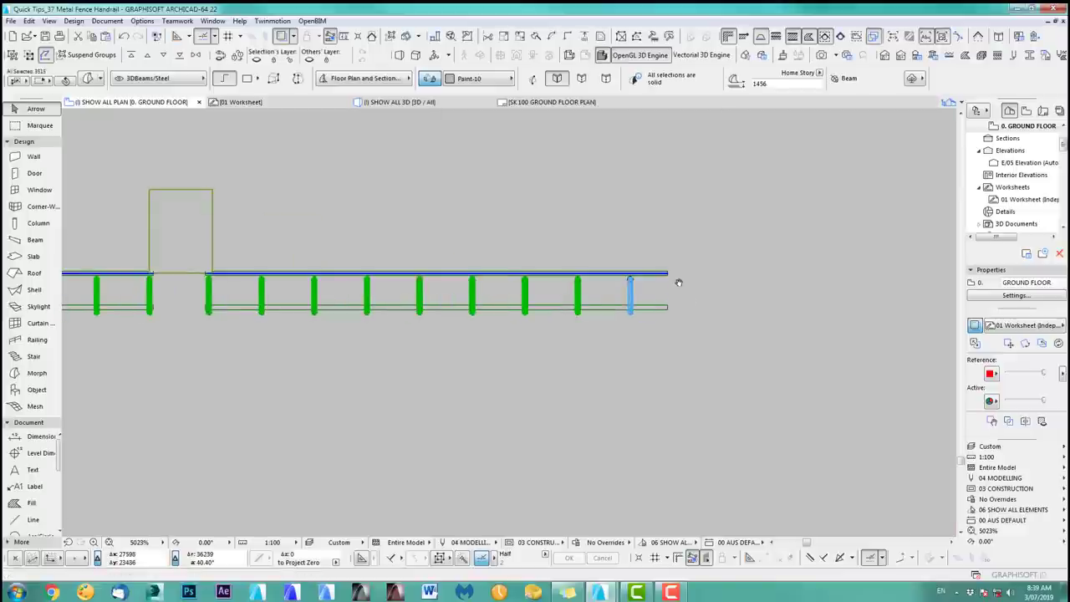
pyautogui.keyDown('shift'); pyautogui.click(668, 274); pyautogui.keyUp('shift')
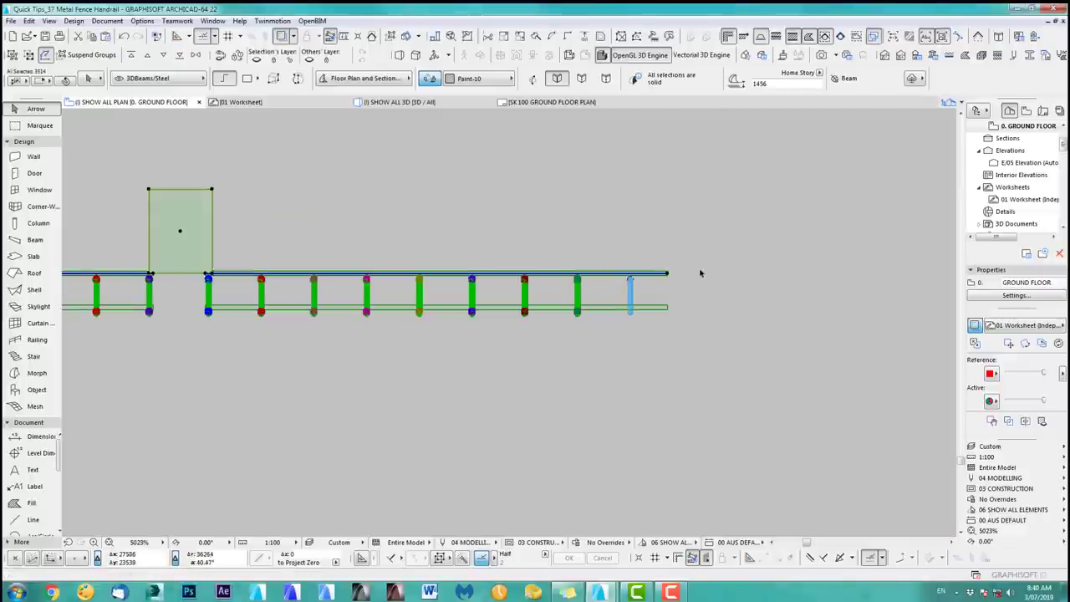
pyautogui.keyDown('shift'); pyautogui.click(189, 234); pyautogui.keyUp('shift')
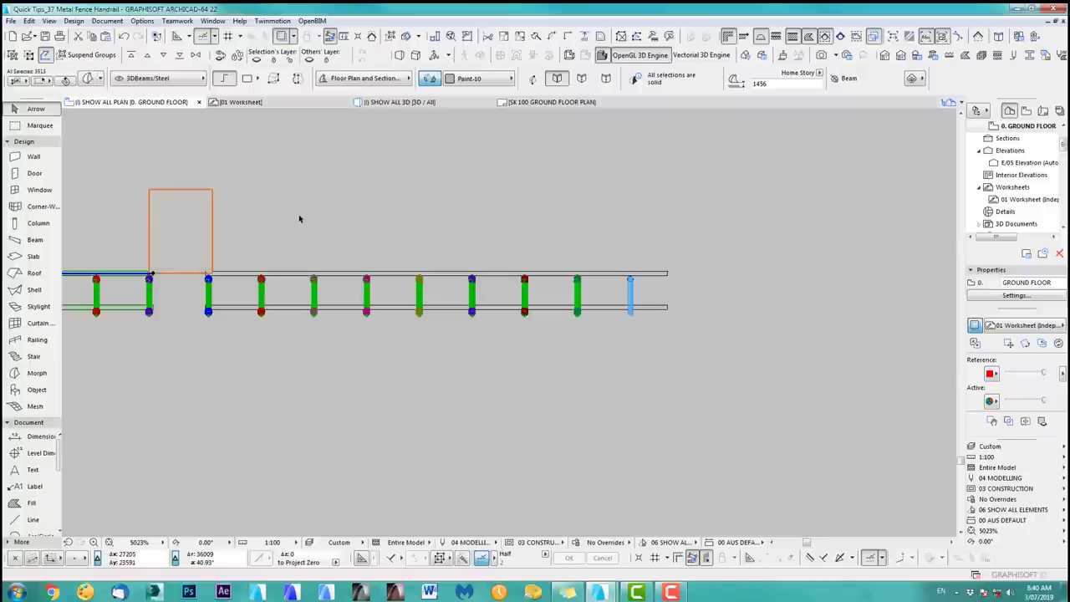
pyautogui.press('Delete')
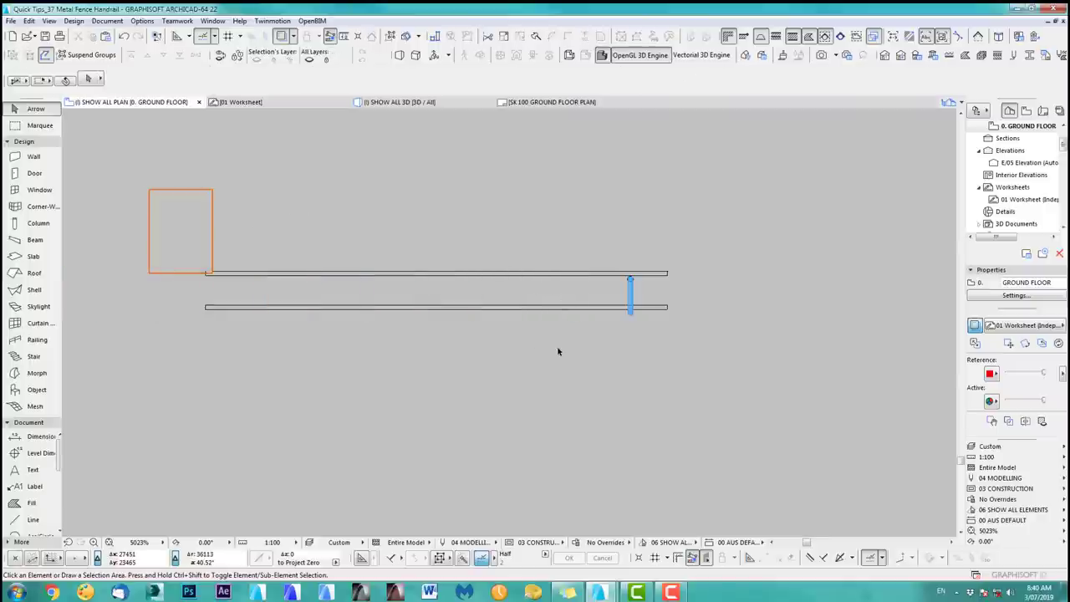
# Draw a straight horizontal railing above the remaining fence parts using the 1800 Vertical-Slat Timber Fencing favourite.
pyautogui.scroll(-8, 559, 352)
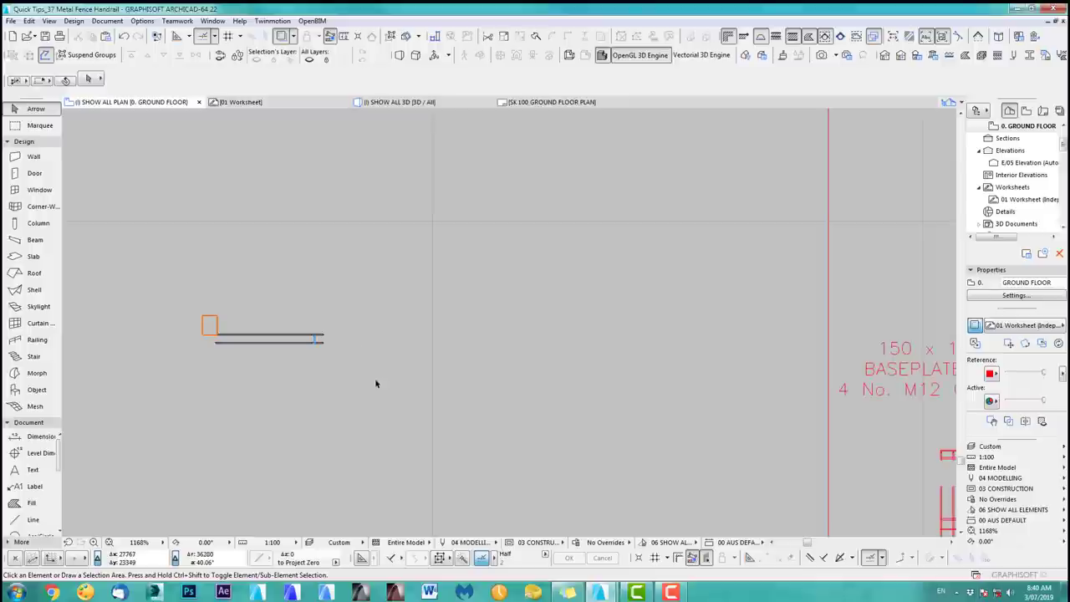
pyautogui.moveTo(374, 376); pyautogui.dragTo(373, 355, button='middle')
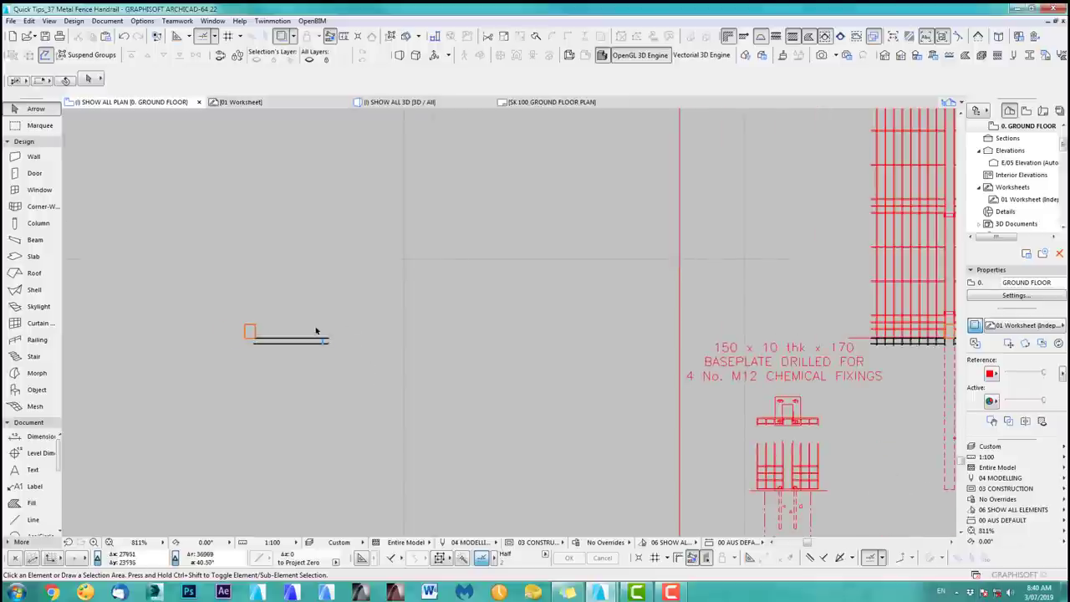
pyautogui.click(35, 339)
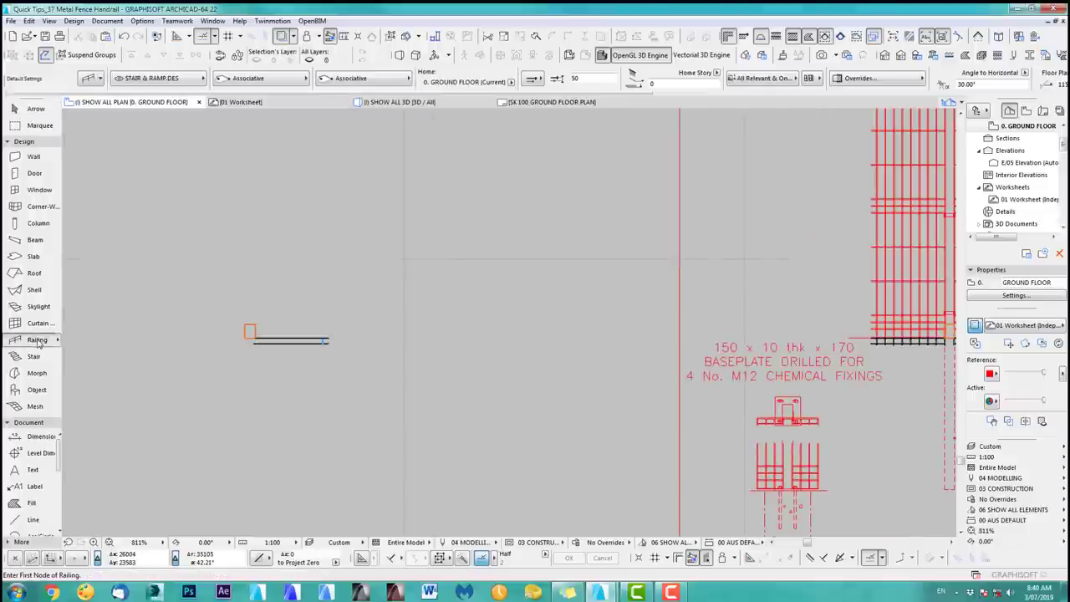
pyautogui.click(100, 80)
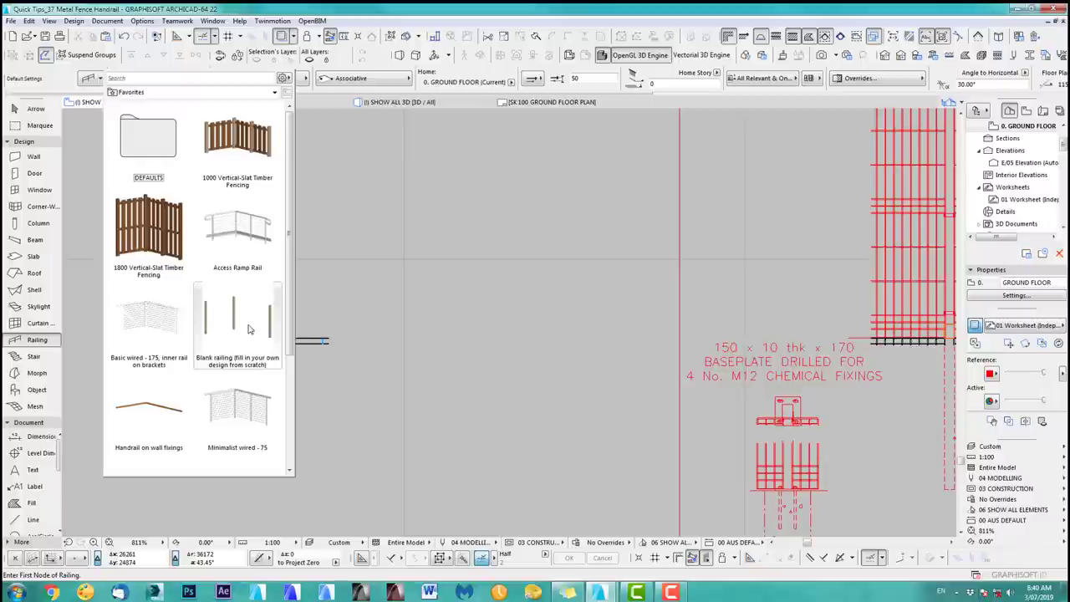
pyautogui.click(152, 240)
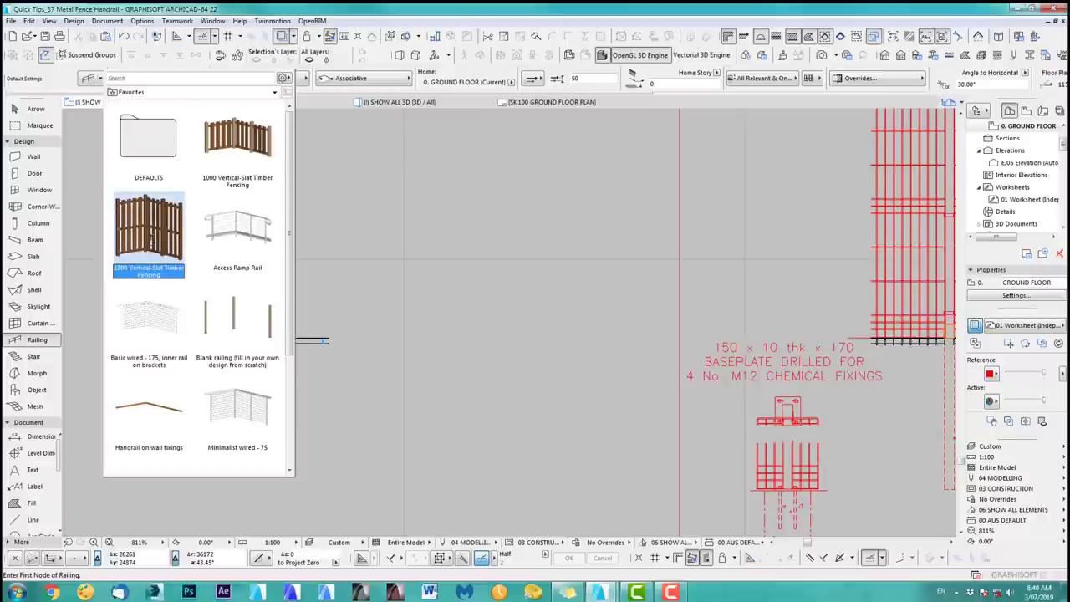
pyautogui.doubleClick(151, 240)
pyautogui.scroll(-5, 435, 294)
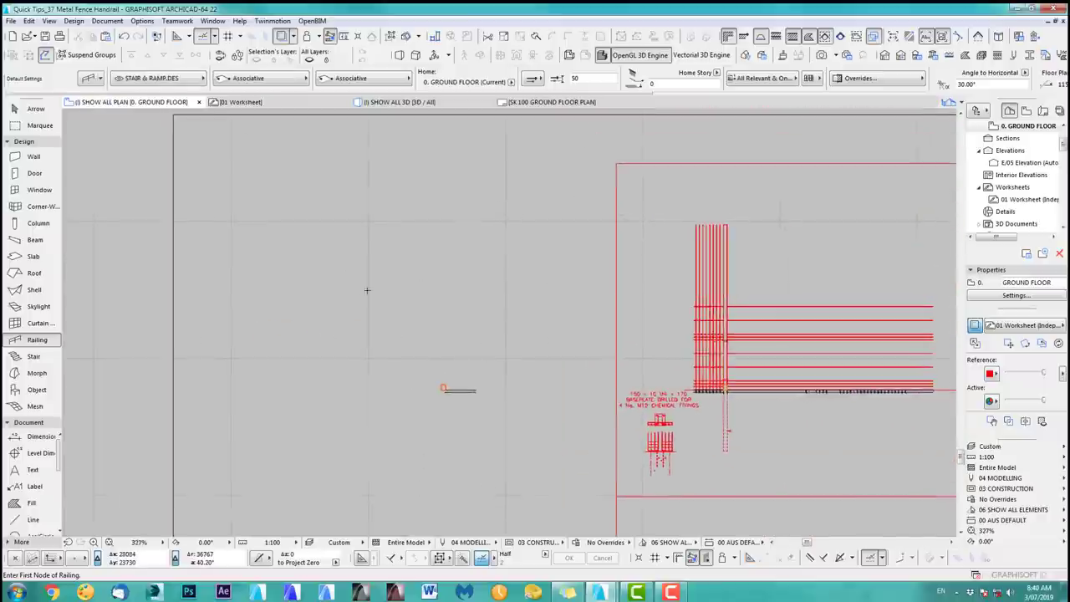
pyautogui.click(372, 321)
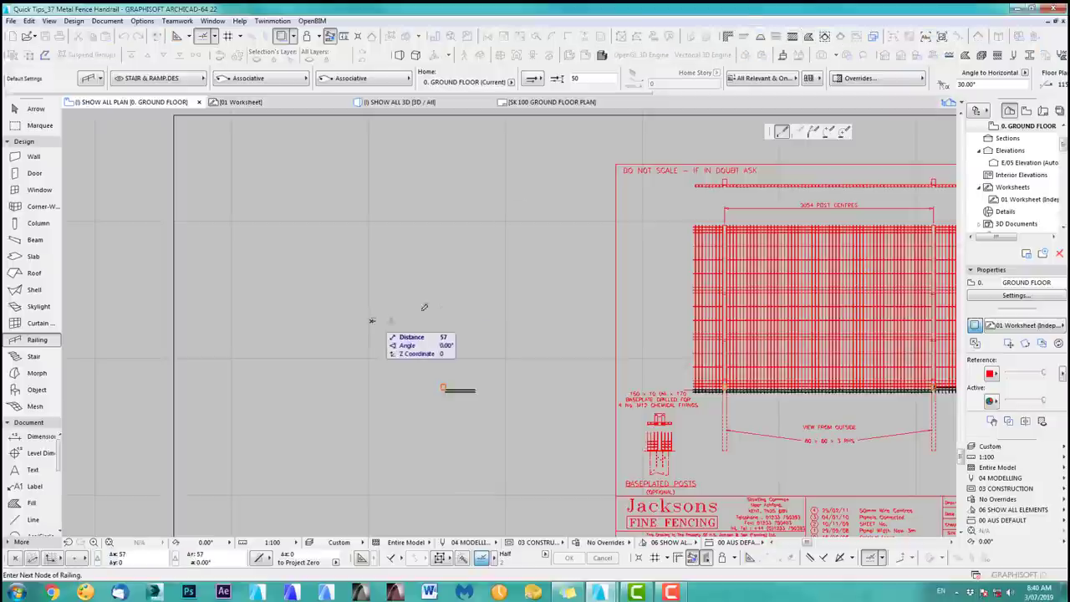
pyautogui.click(497, 319)
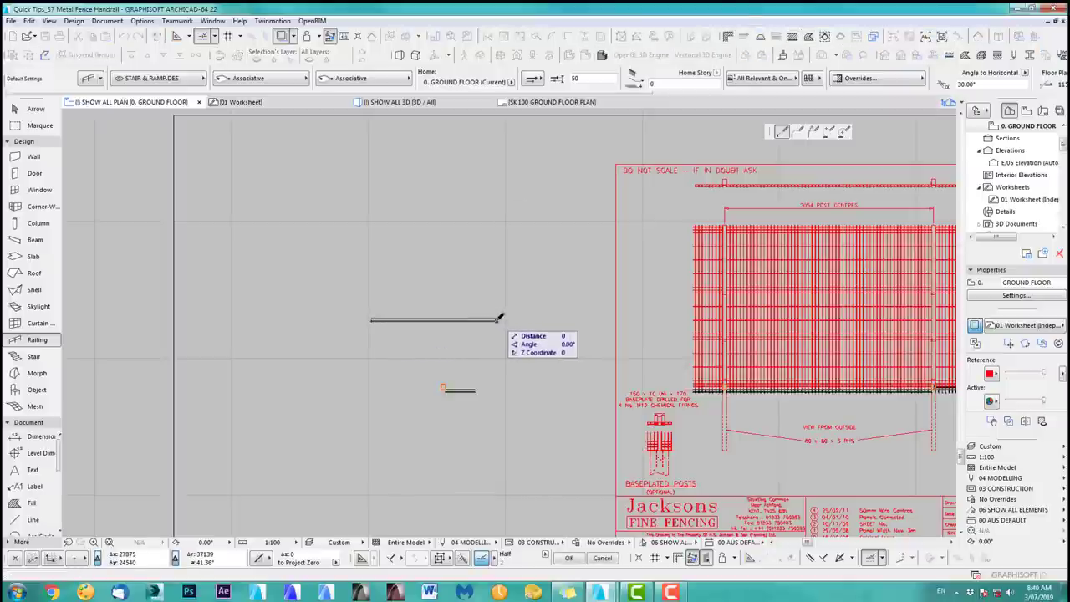
pyautogui.click(499, 317)
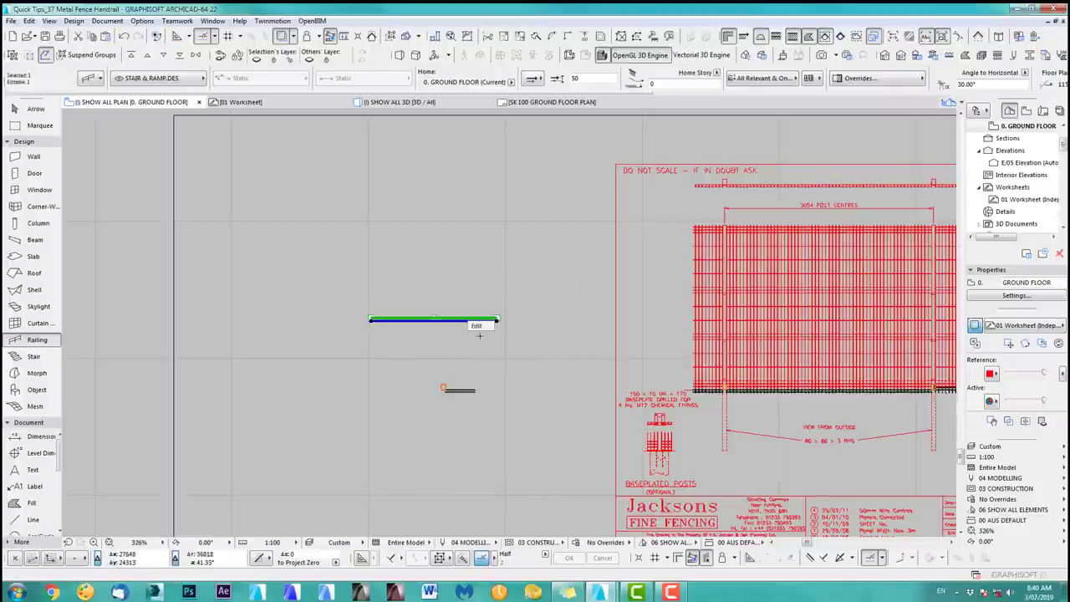
# Show the new railing in 3D and shift the custom sun position to an azimuth of 46.85° to light the fence's near side.
pyautogui.press('F5')
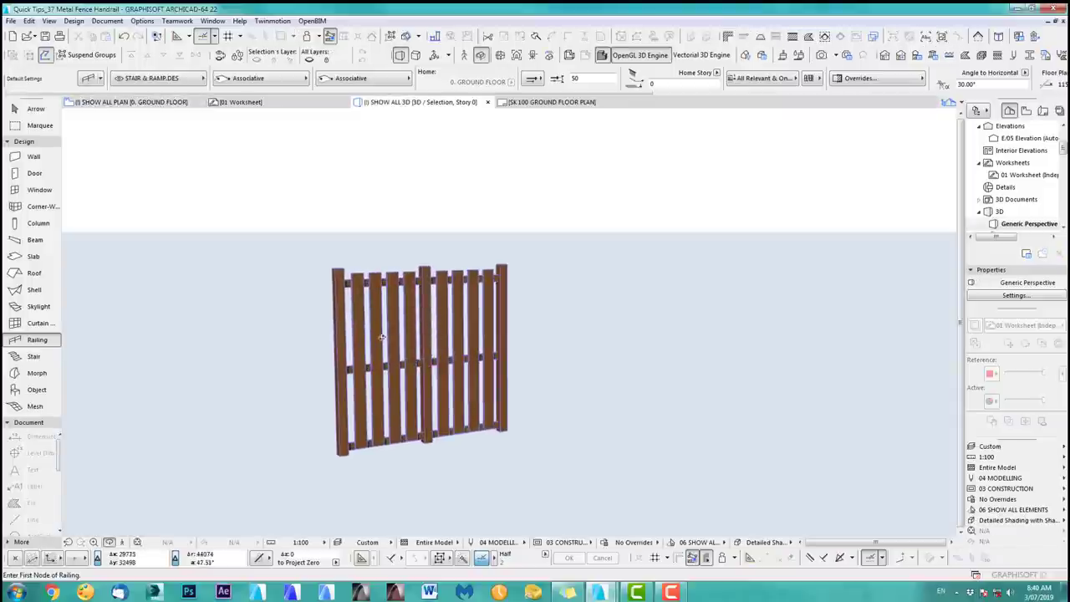
pyautogui.keyDown('shift'); pyautogui.moveTo(382, 336); pyautogui.dragTo(654, 358, button='middle'); pyautogui.keyUp('shift')
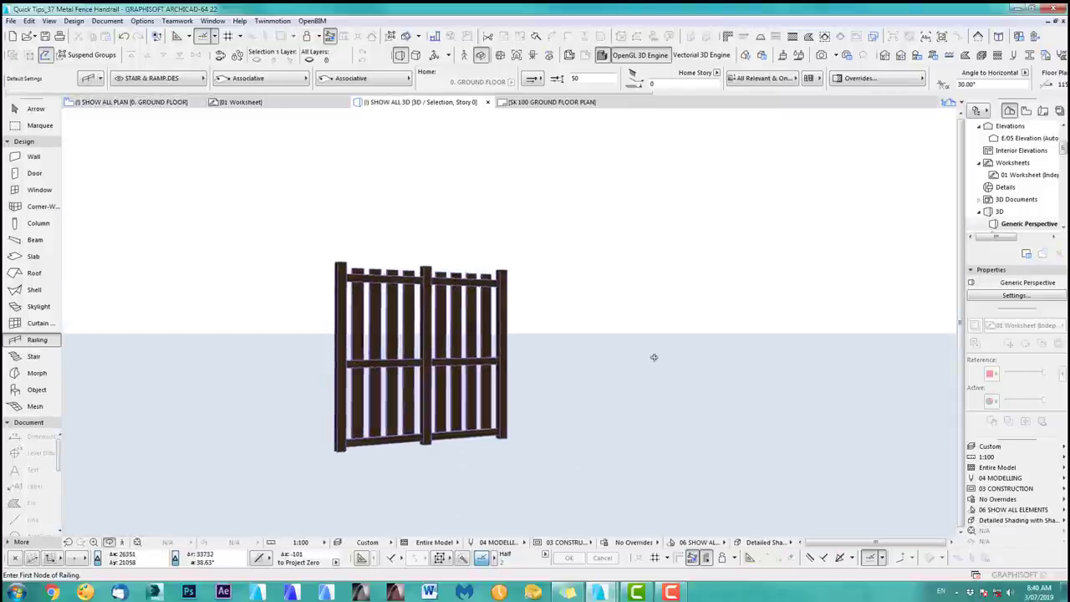
pyautogui.scroll(2, 432, 378)
pyautogui.keyDown('shift'); pyautogui.moveTo(433, 381); pyautogui.dragTo(456, 382, button='middle'); pyautogui.keyUp('shift')
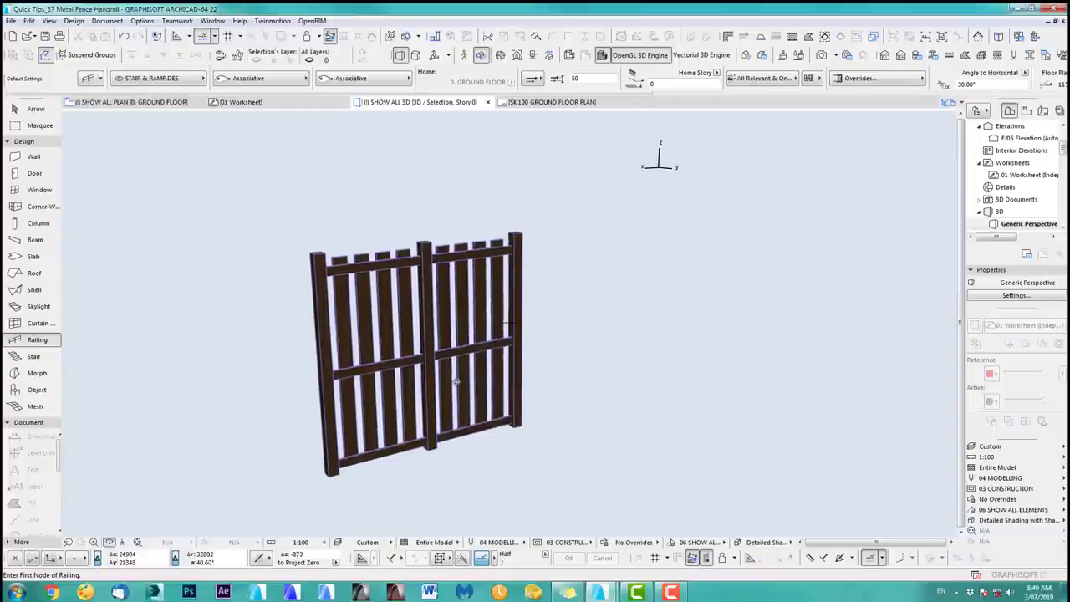
pyautogui.click(434, 55)
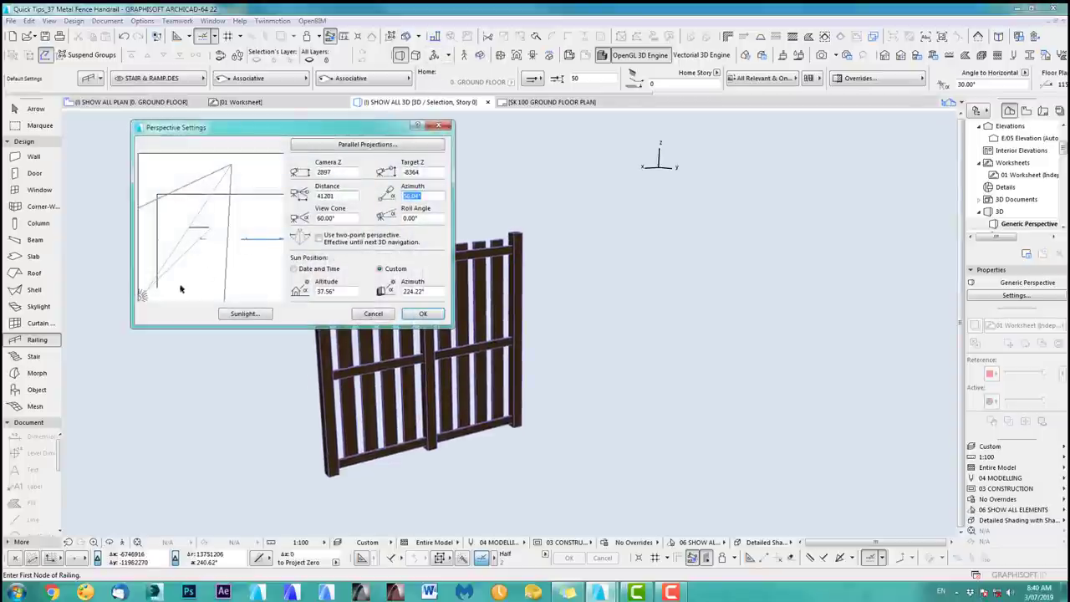
pyautogui.moveTo(140, 303)
pyautogui.mouseDown()
pyautogui.moveTo(177, 172)
pyautogui.moveTo(264, 189)
pyautogui.mouseUp()
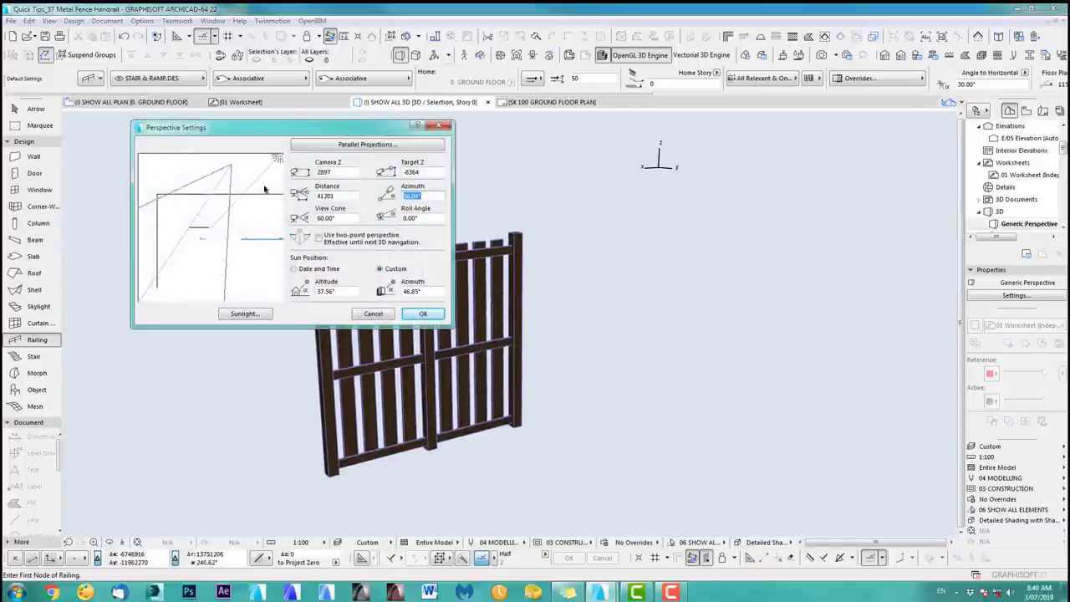
pyautogui.click(425, 314)
pyautogui.scroll(3, 443, 314)
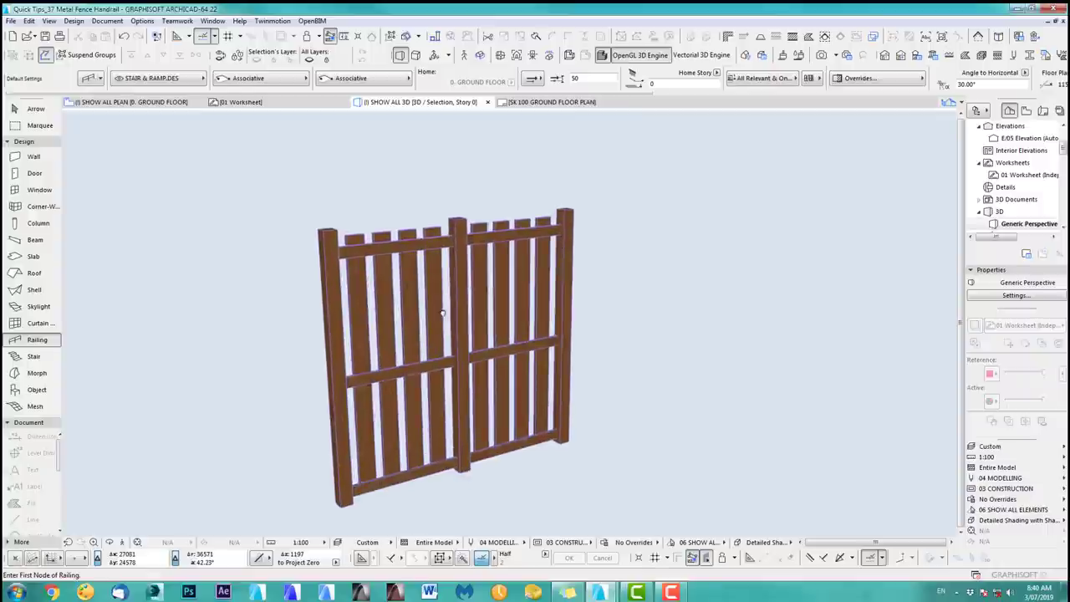
pyautogui.moveTo(443, 312); pyautogui.dragTo(453, 301, button='middle')
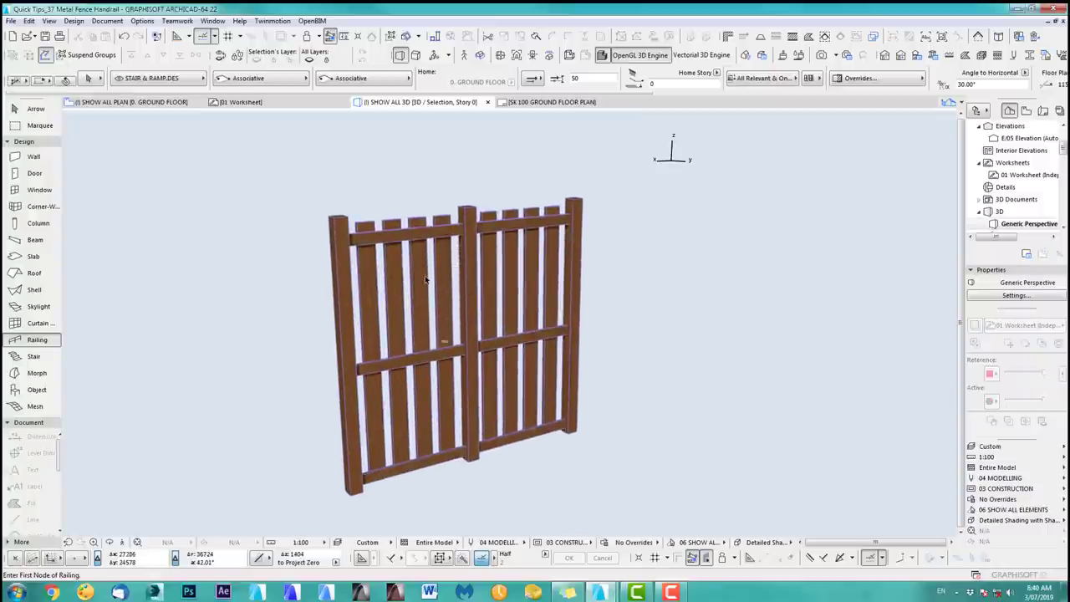
# Select the timber railing in the 3D view and enter its Edit mode.
pyautogui.keyDown('shift'); pyautogui.click(424, 278); pyautogui.keyUp('shift')
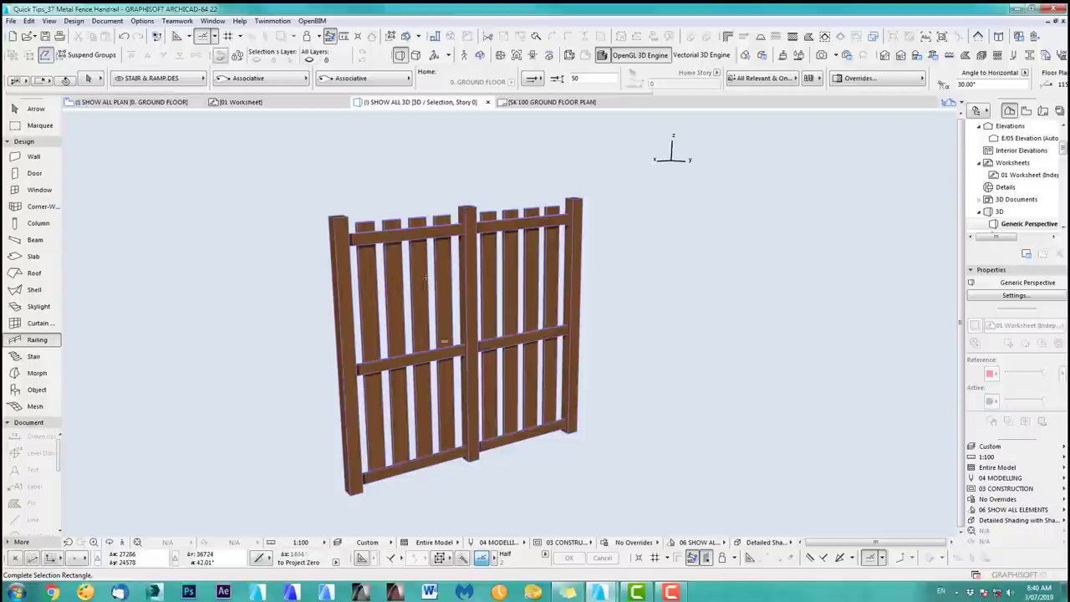
pyautogui.click(284, 212)
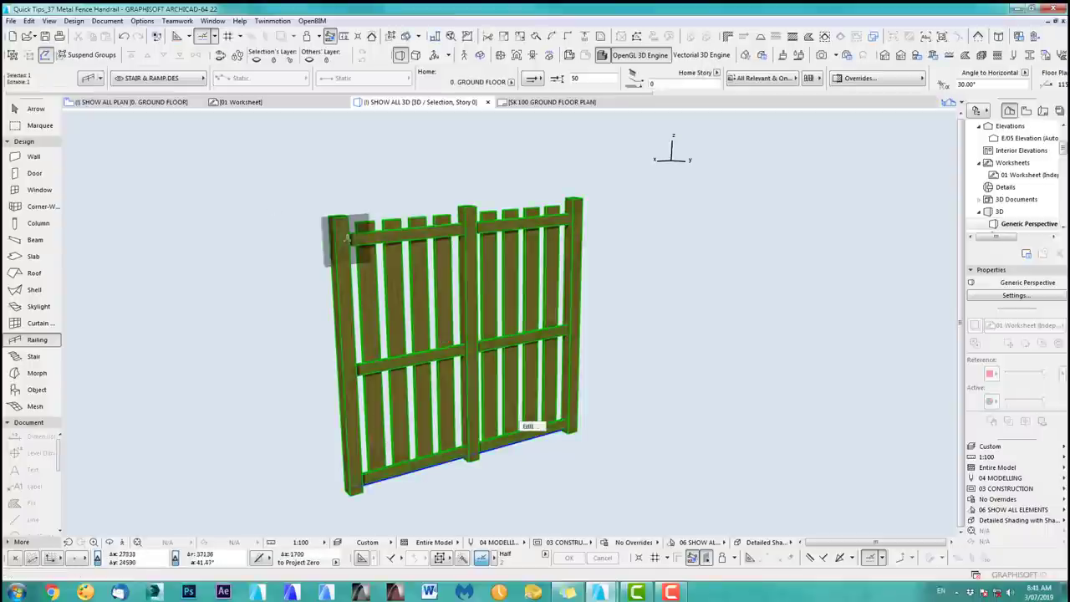
pyautogui.click(530, 427)
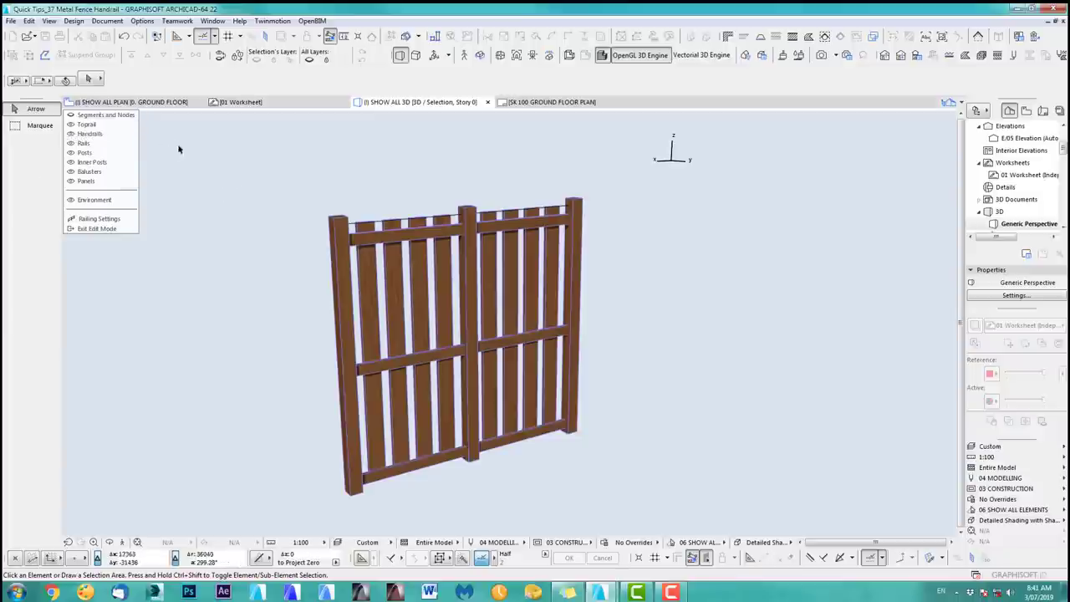
# Hide and redisplay the railing's posts, inner posts and balusters in turn to identify each component.
pyautogui.click(71, 153)
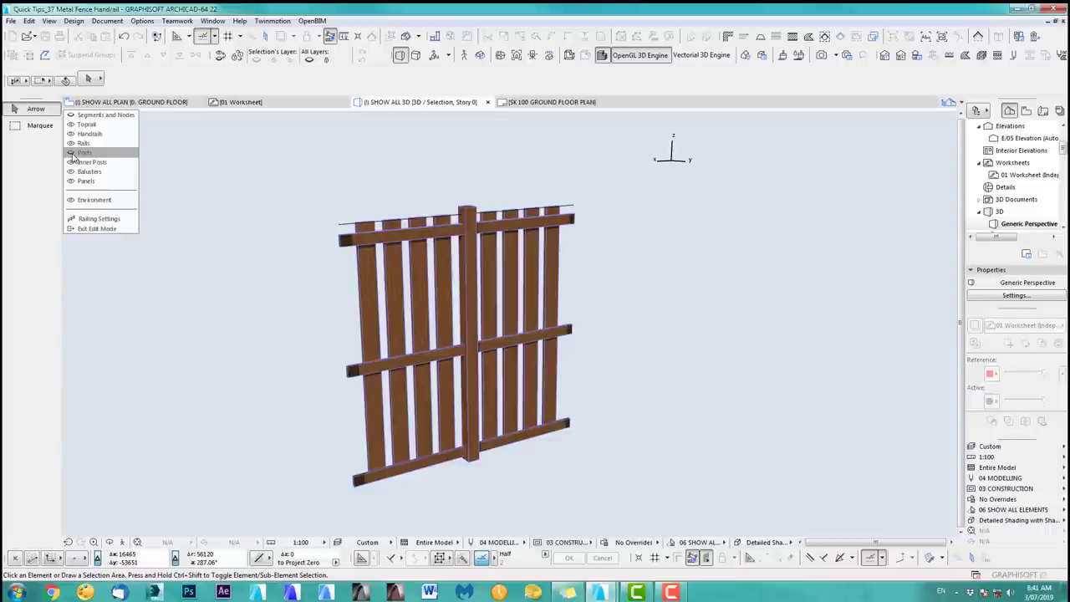
pyautogui.click(71, 153)
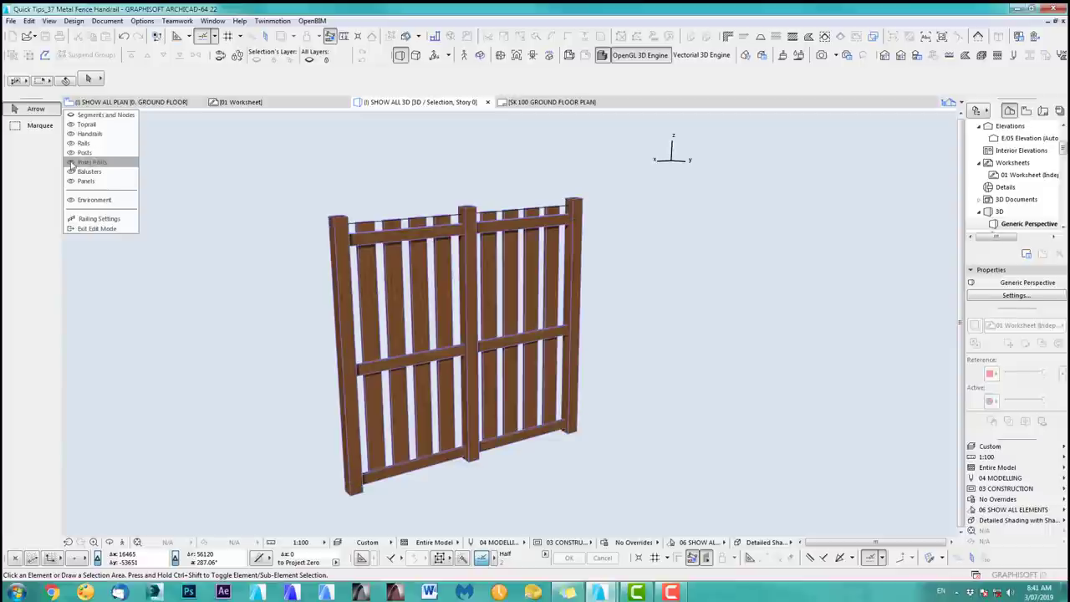
pyautogui.click(71, 162)
pyautogui.click(71, 162)
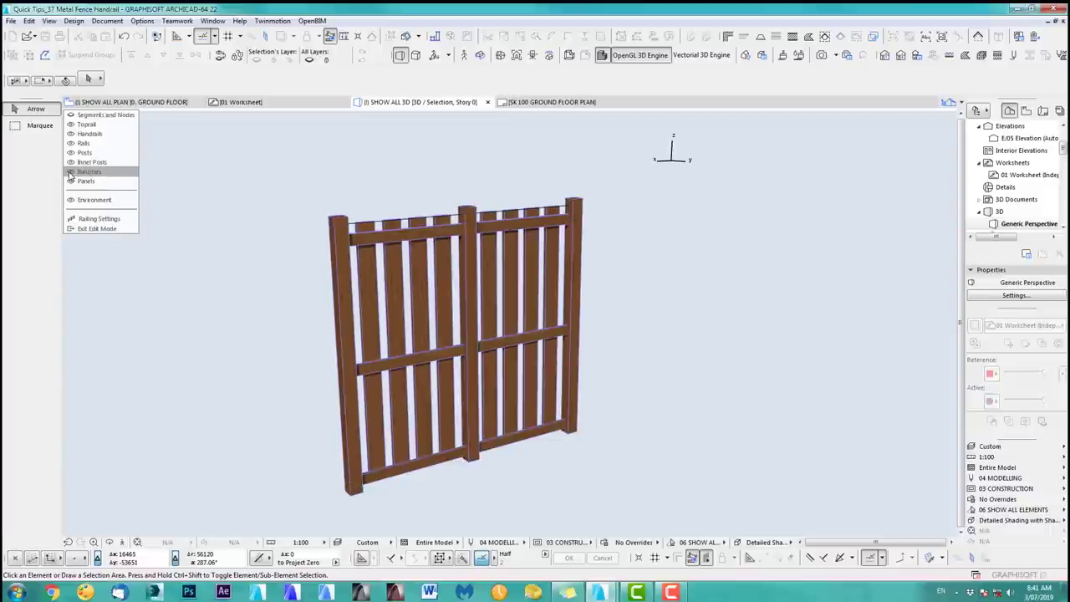
pyautogui.click(71, 172)
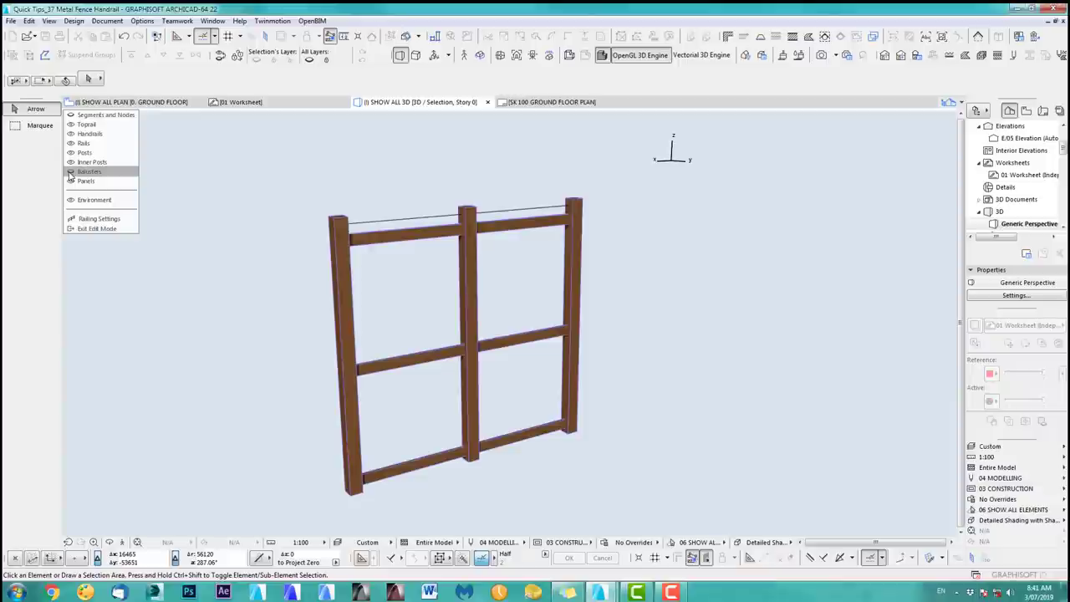
pyautogui.click(71, 171)
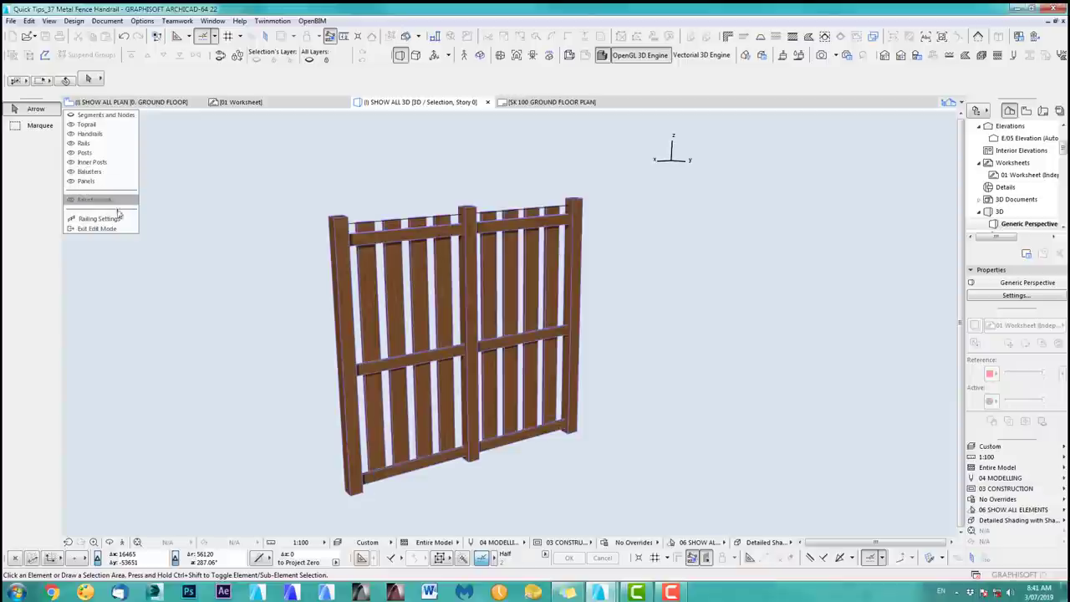
# Review the railing's node post and inner post settings, including the inner posts' 3D representation, and close them without changes.
pyautogui.click(92, 219)
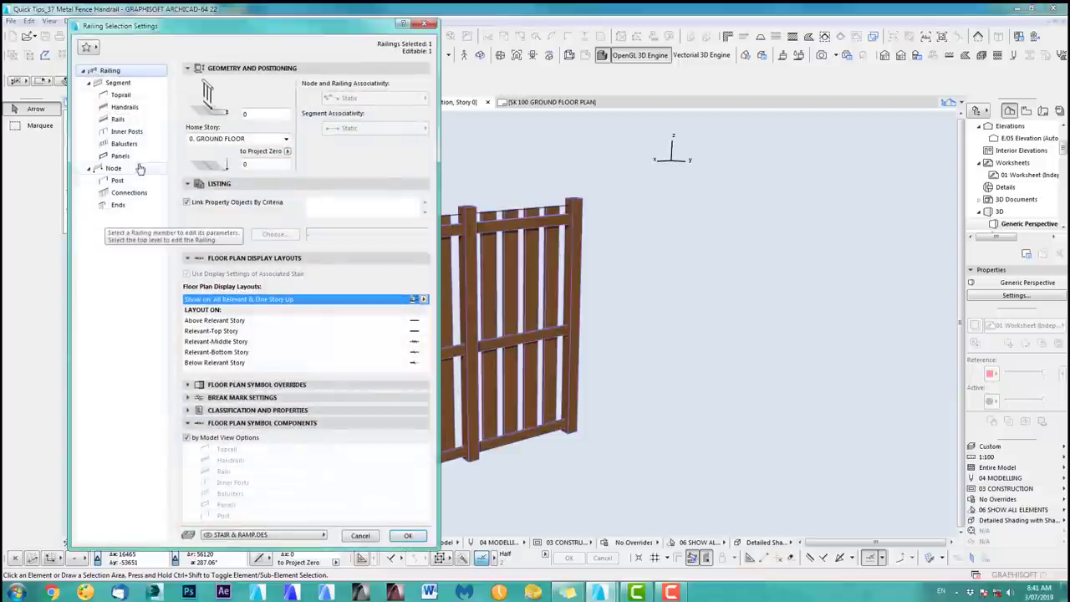
pyautogui.click(121, 180)
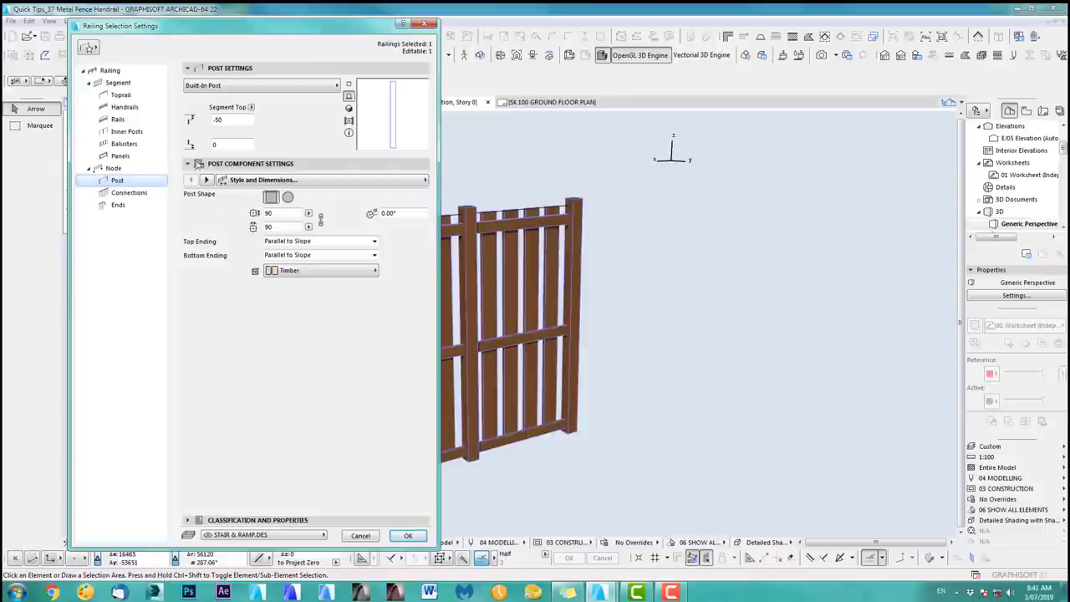
pyautogui.click(126, 131)
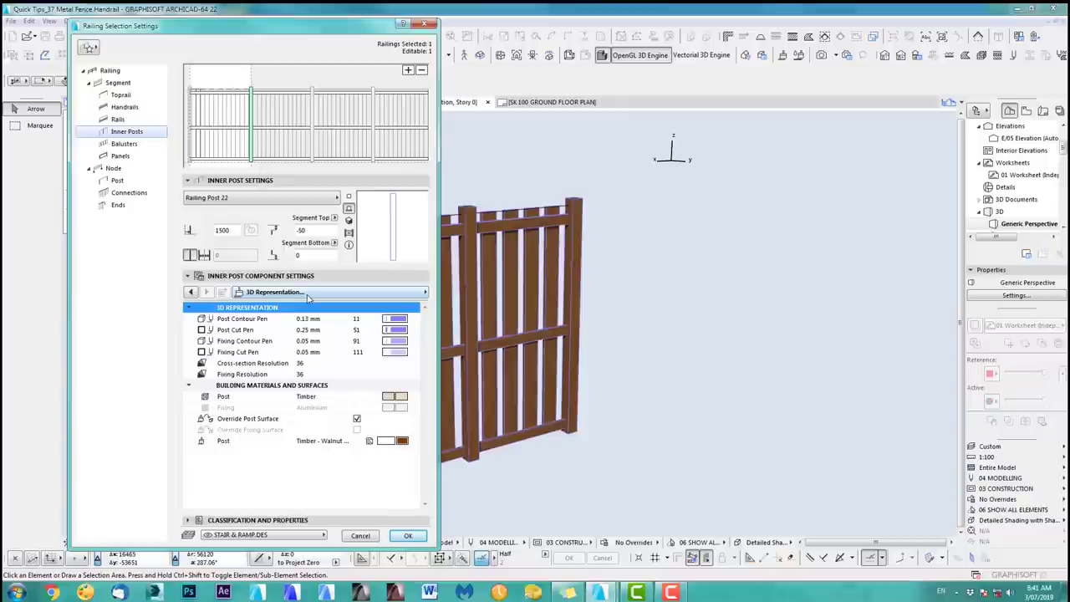
pyautogui.click(374, 537)
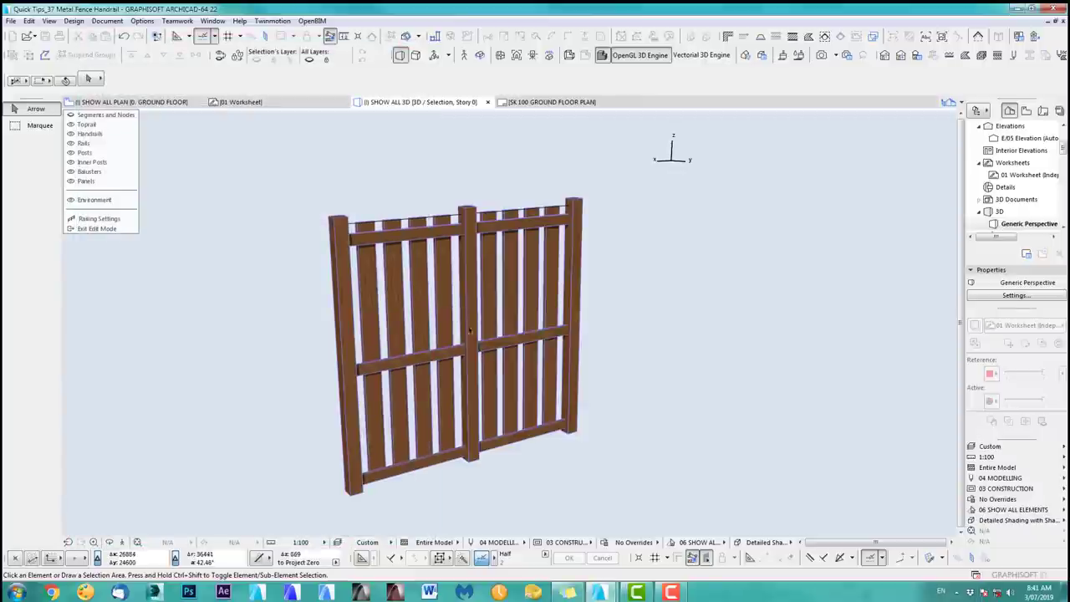
# Examine the manufacturer's fence drawing on the ground floor plan for the post section size and spacing.
pyautogui.press('F2')
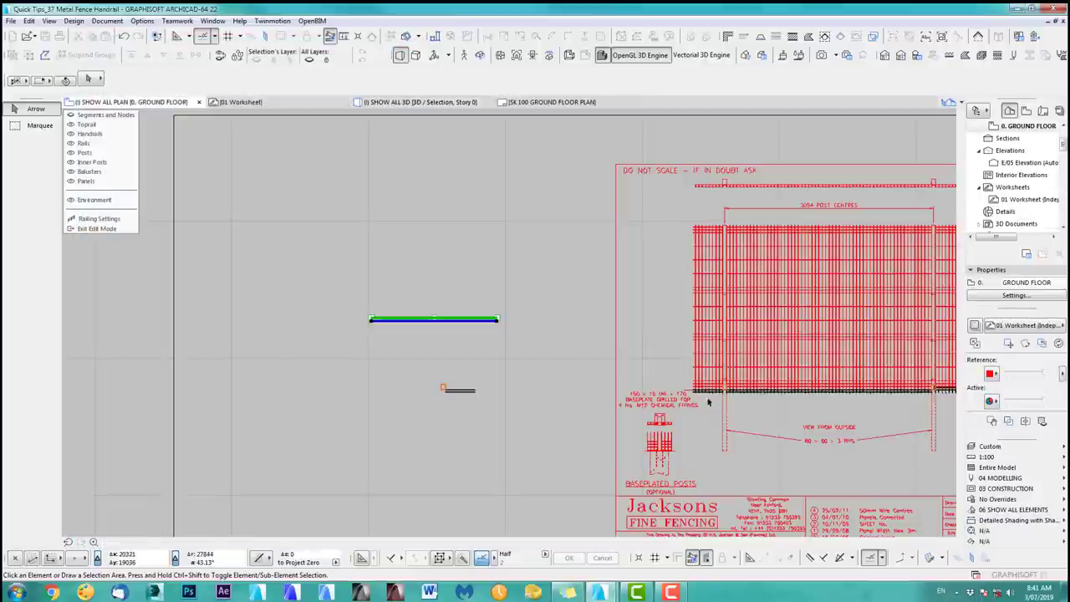
pyautogui.moveTo(693, 373); pyautogui.dragTo(454, 359, button='middle')
pyautogui.scroll(2, 472, 165)
pyautogui.moveTo(472, 165); pyautogui.dragTo(745, 181, button='middle')
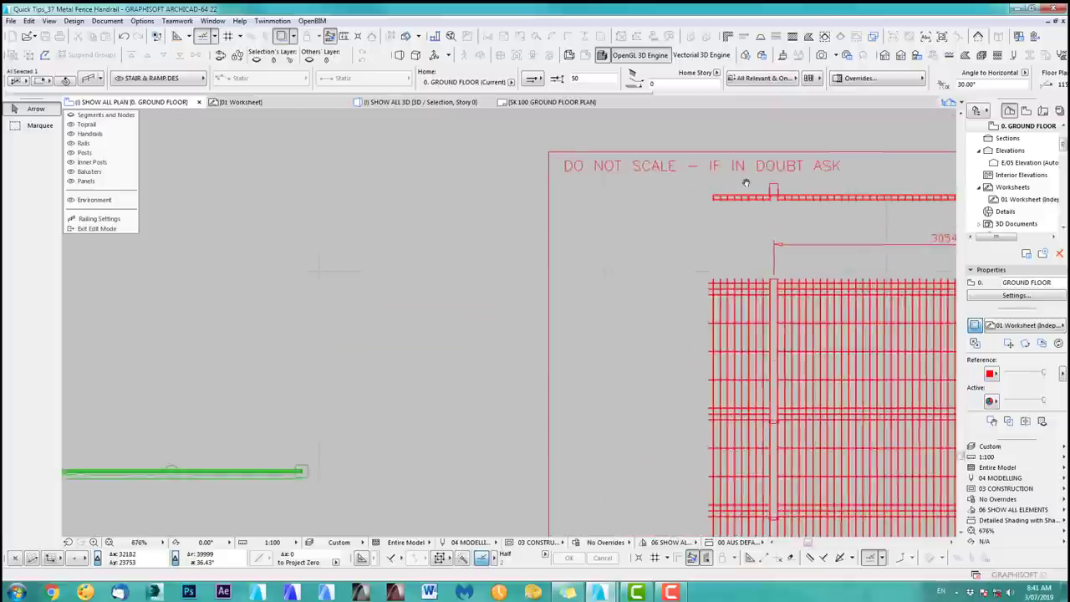
pyautogui.scroll(-1, 745, 183)
pyautogui.moveTo(748, 222); pyautogui.dragTo(456, 161, button='middle')
pyautogui.moveTo(535, 306); pyautogui.dragTo(527, 297, button='middle')
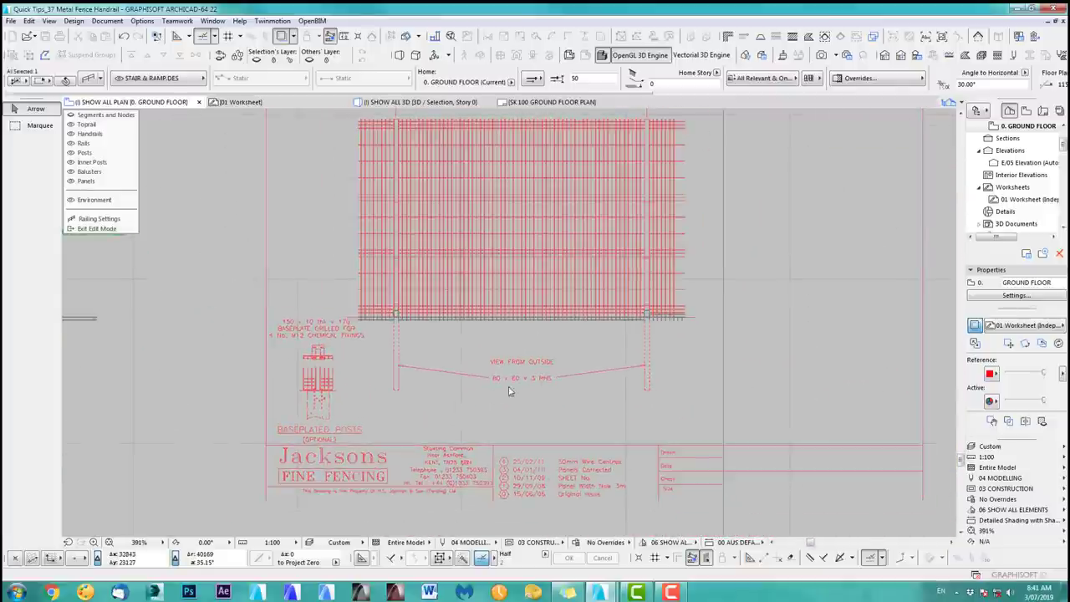
pyautogui.scroll(3, 511, 389)
pyautogui.scroll(-3, 499, 397)
pyautogui.moveTo(333, 366); pyautogui.dragTo(665, 412, button='middle')
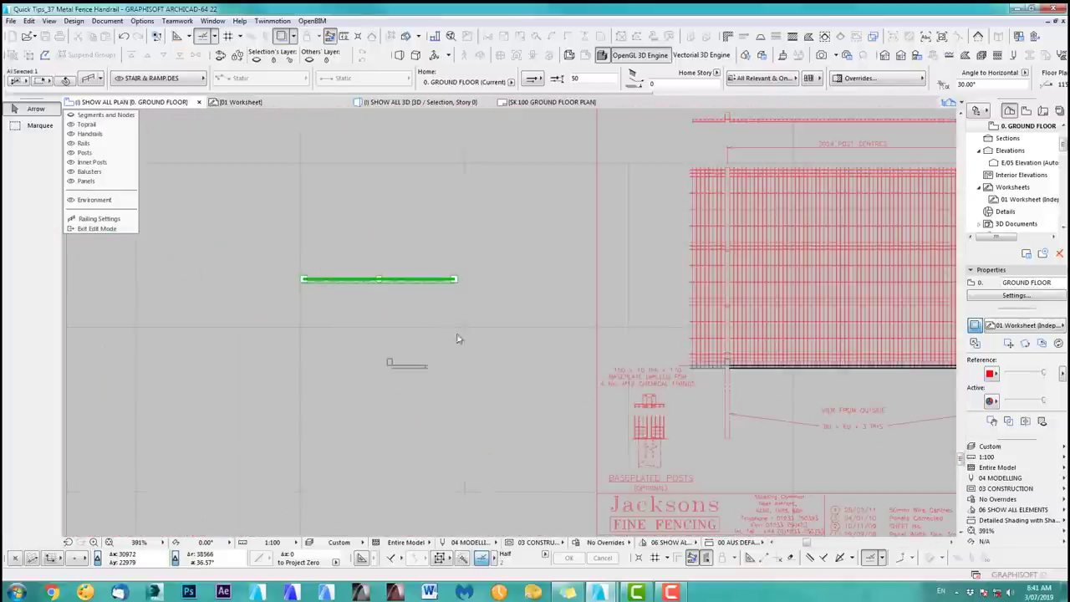
# Back in 3D, set the railing's node posts to 80 by 60 mm with Steel as the building material.
pyautogui.press('F5')
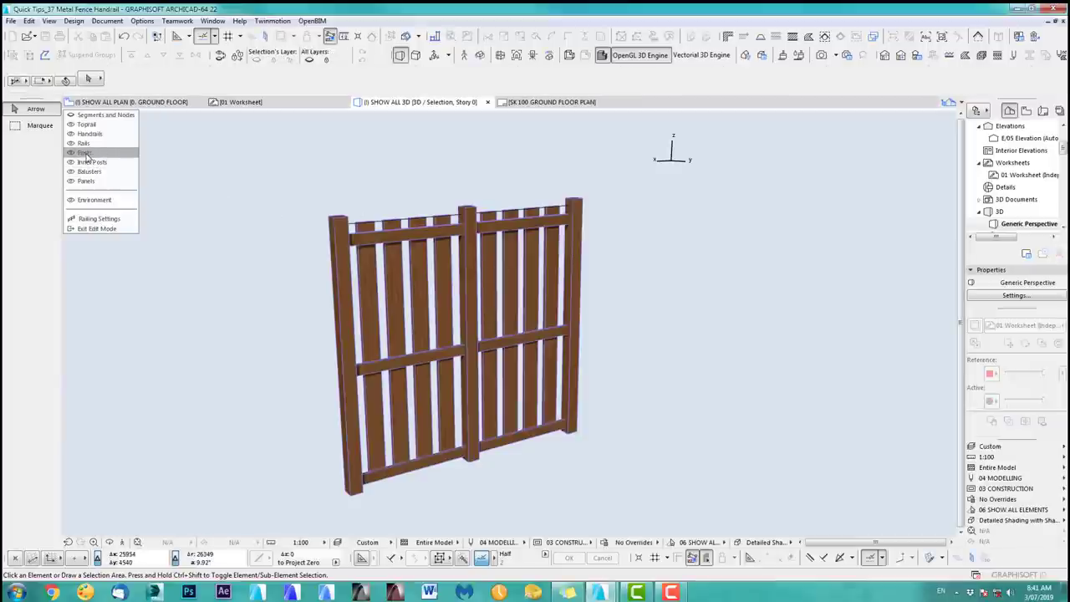
pyautogui.click(98, 219)
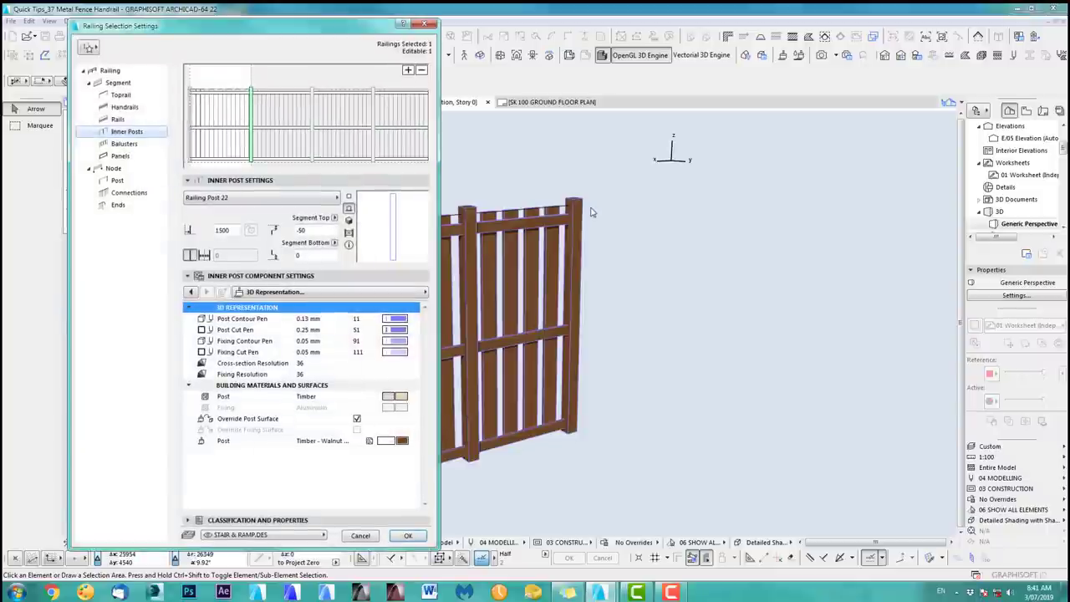
pyautogui.click(117, 181)
pyautogui.click(282, 213)
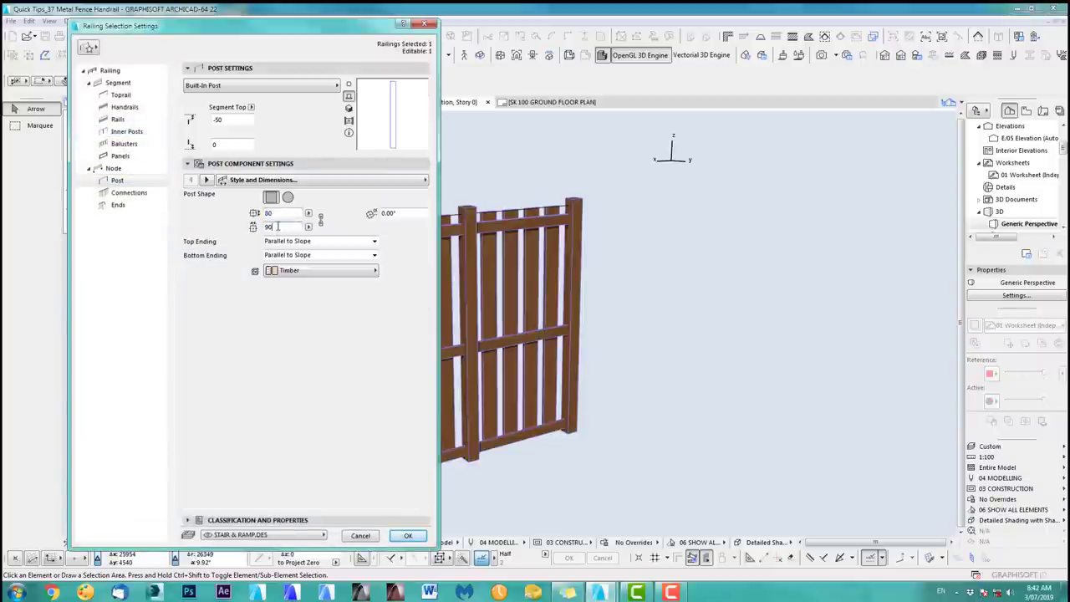
pyautogui.doubleClick(278, 226)
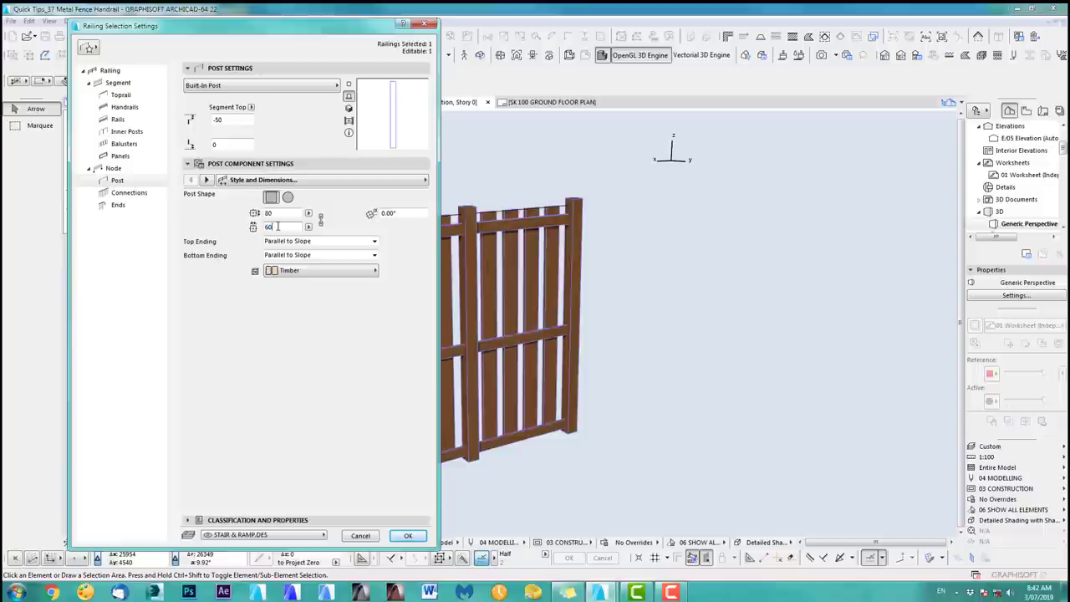
pyautogui.click(362, 272)
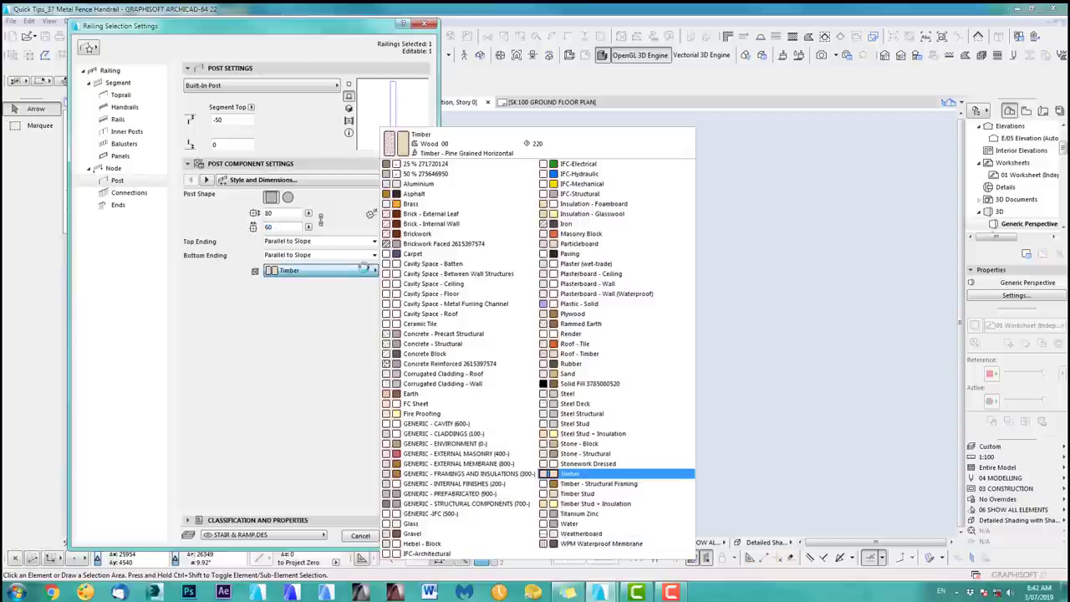
pyautogui.click(586, 395)
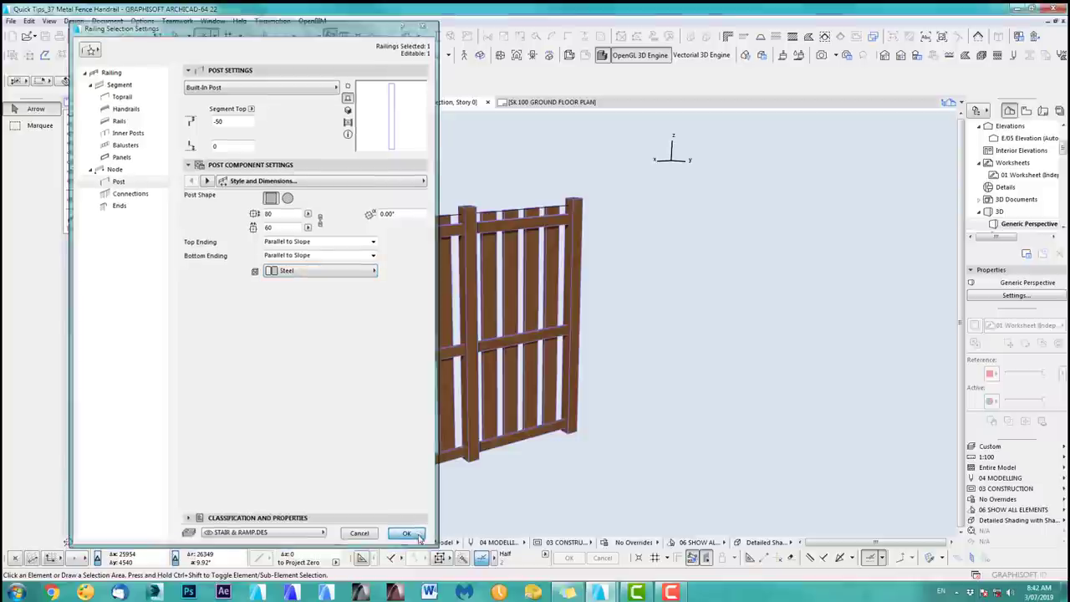
pyautogui.click(408, 535)
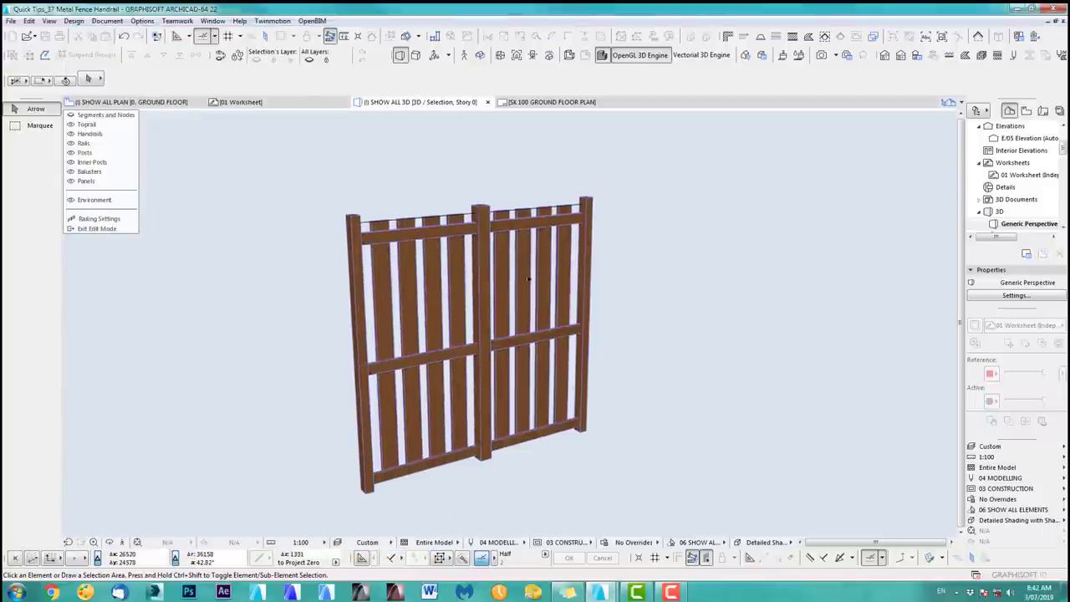
# Turn off the surface override in the node posts' 3D representation so they use the Steel material's own surface.
pyautogui.click(100, 219)
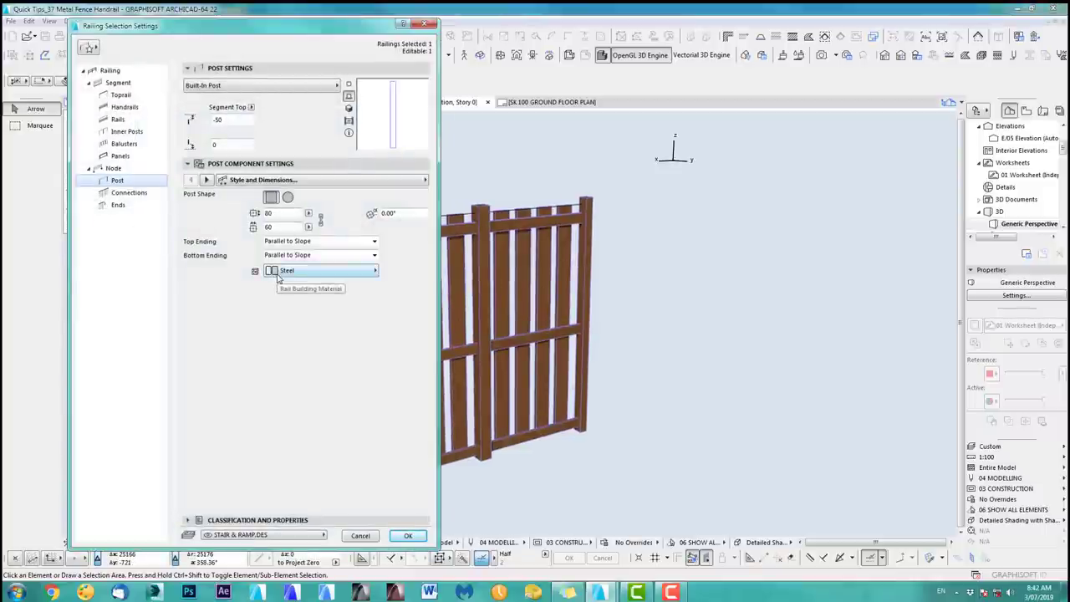
pyautogui.click(207, 181)
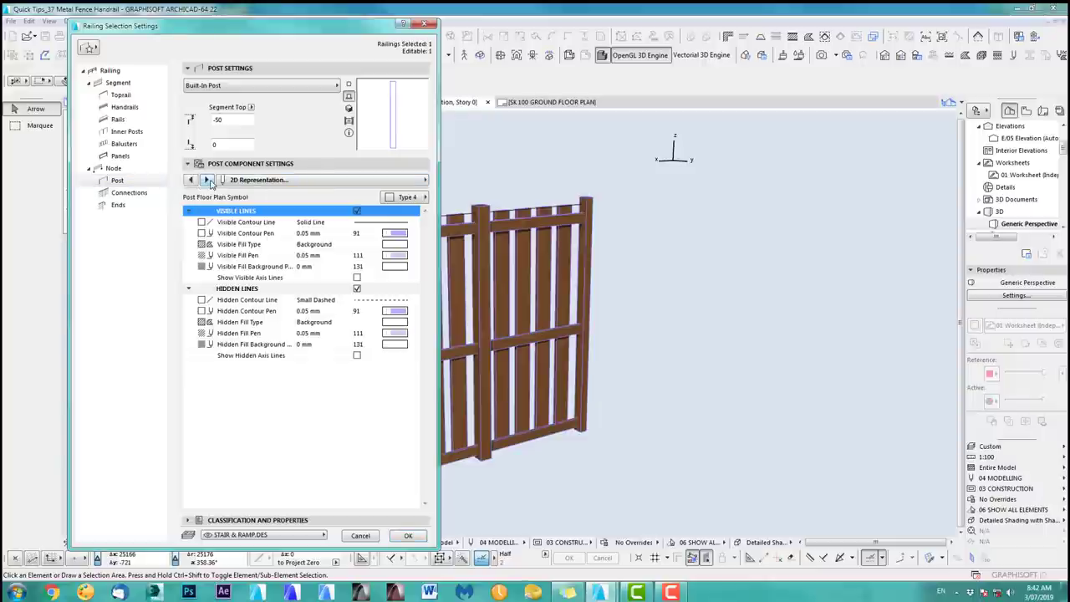
pyautogui.click(207, 180)
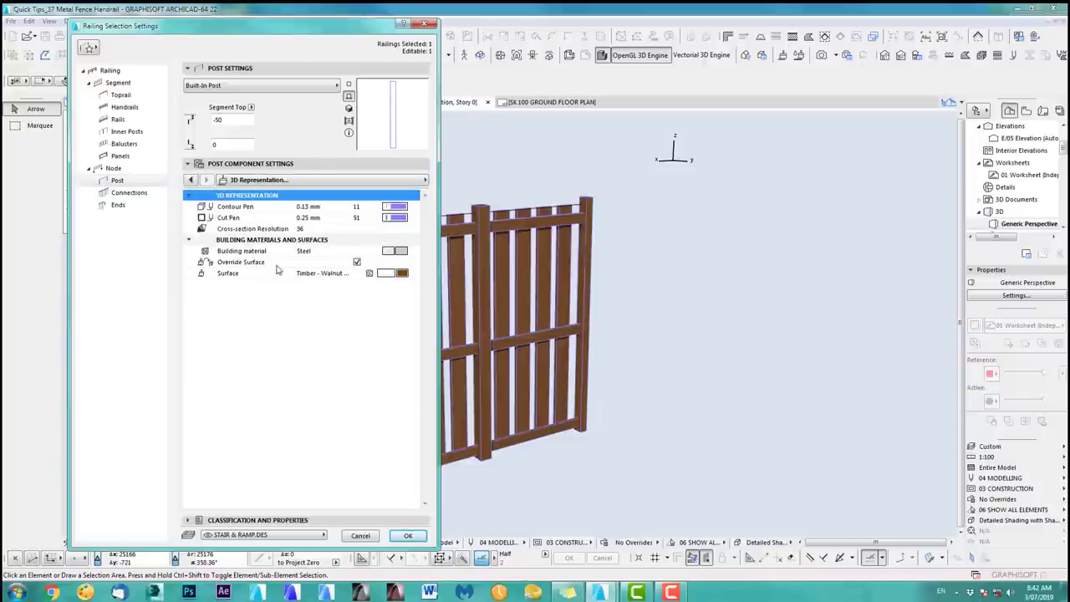
pyautogui.click(357, 262)
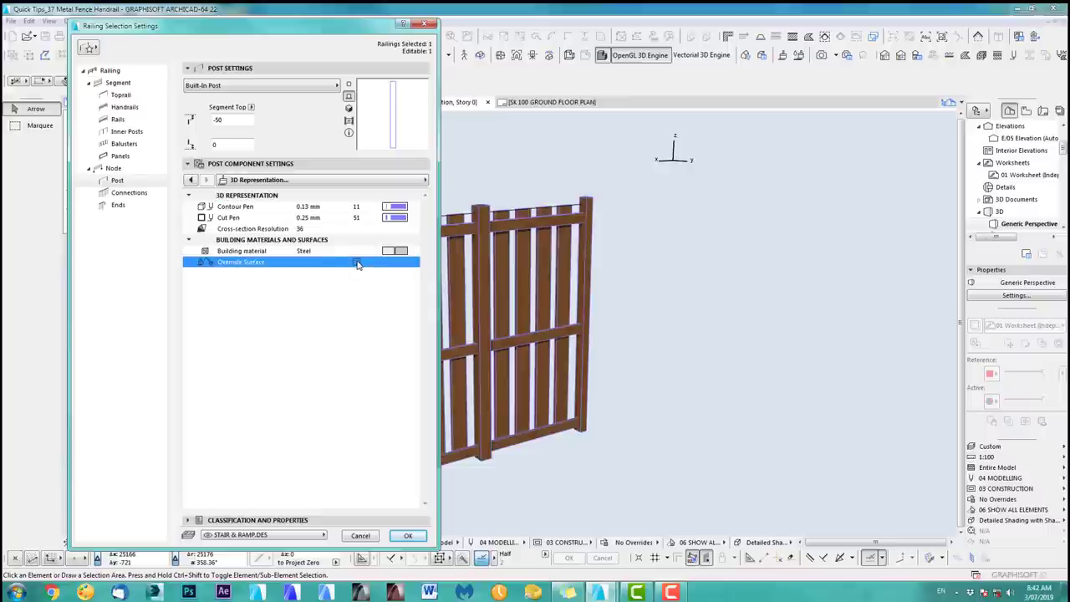
pyautogui.click(408, 535)
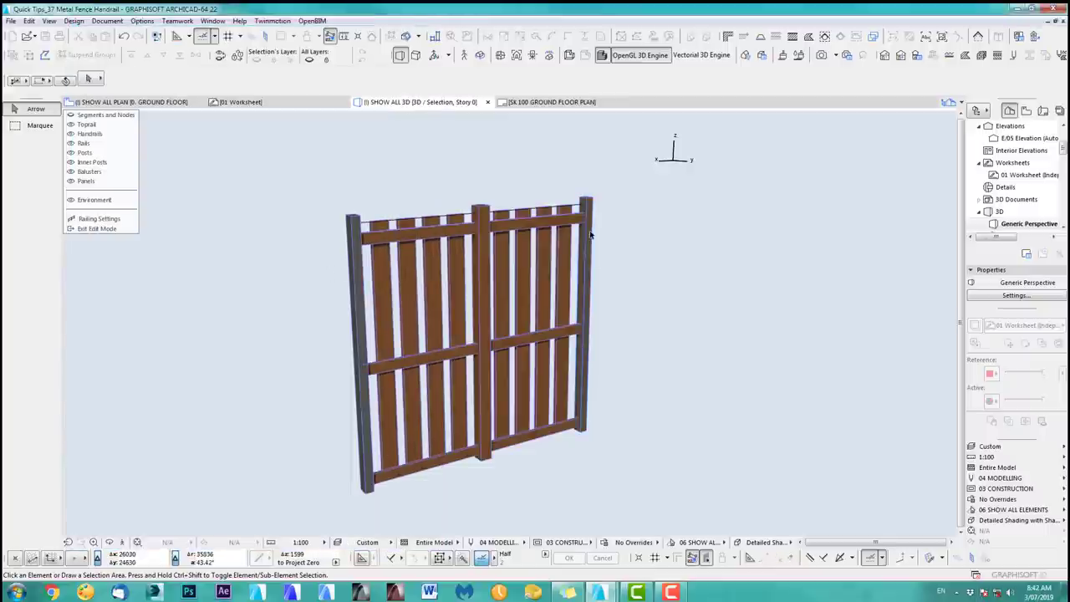
# In the railing's inner post settings, turn off the post surface override and set the post building material to Steel.
pyautogui.click(72, 163)
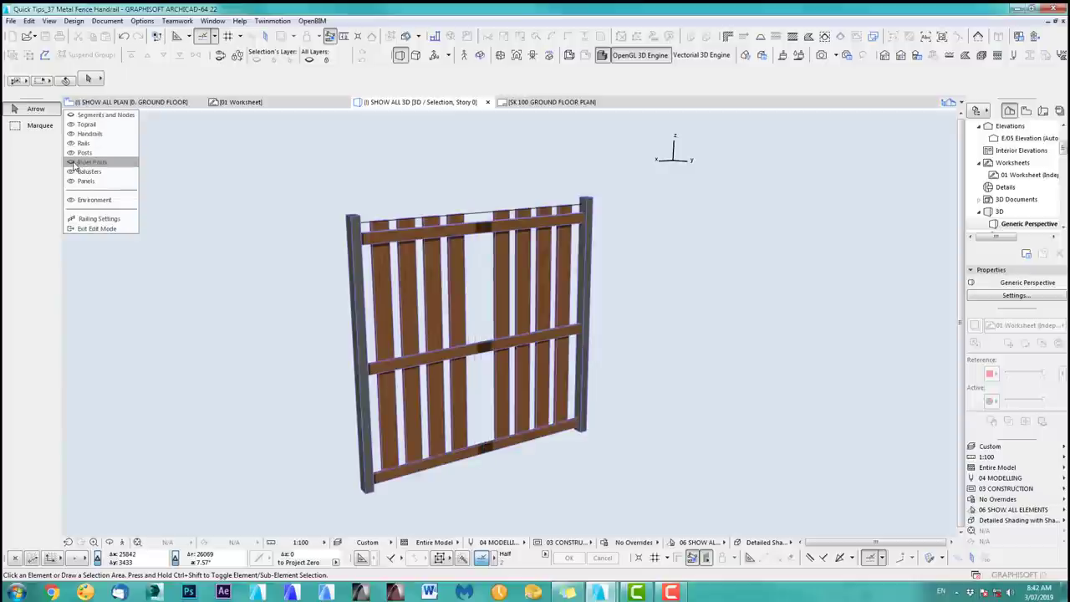
pyautogui.click(72, 163)
pyautogui.click(98, 218)
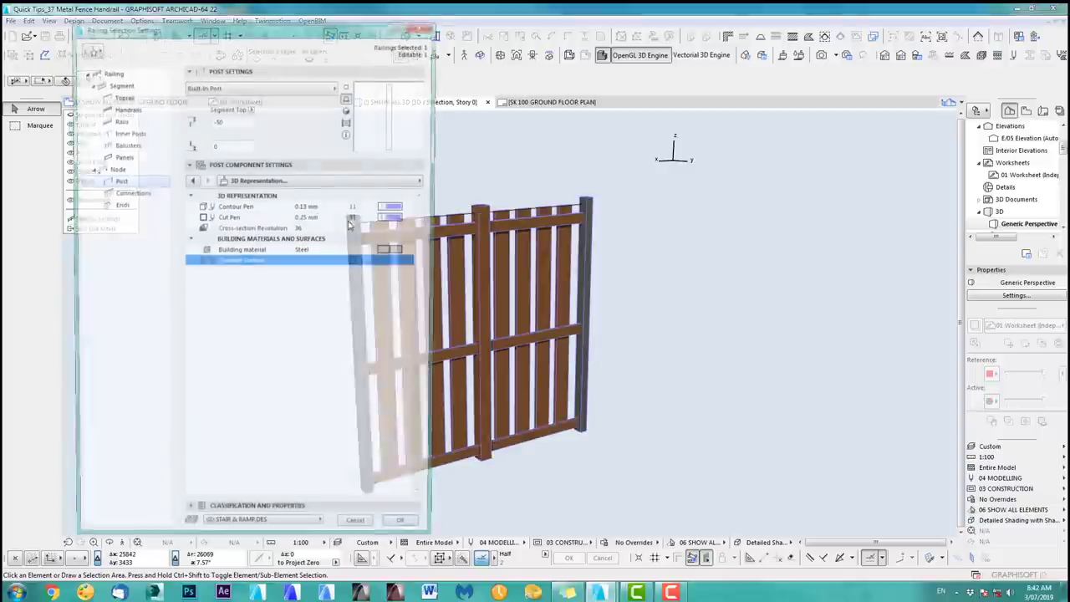
pyautogui.click(130, 131)
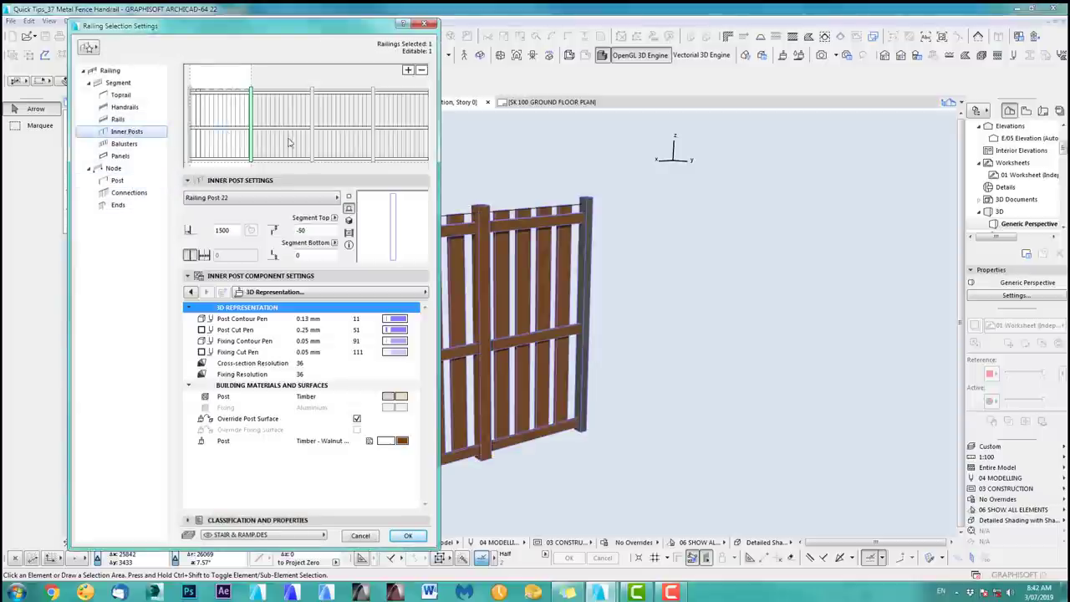
pyautogui.click(226, 198)
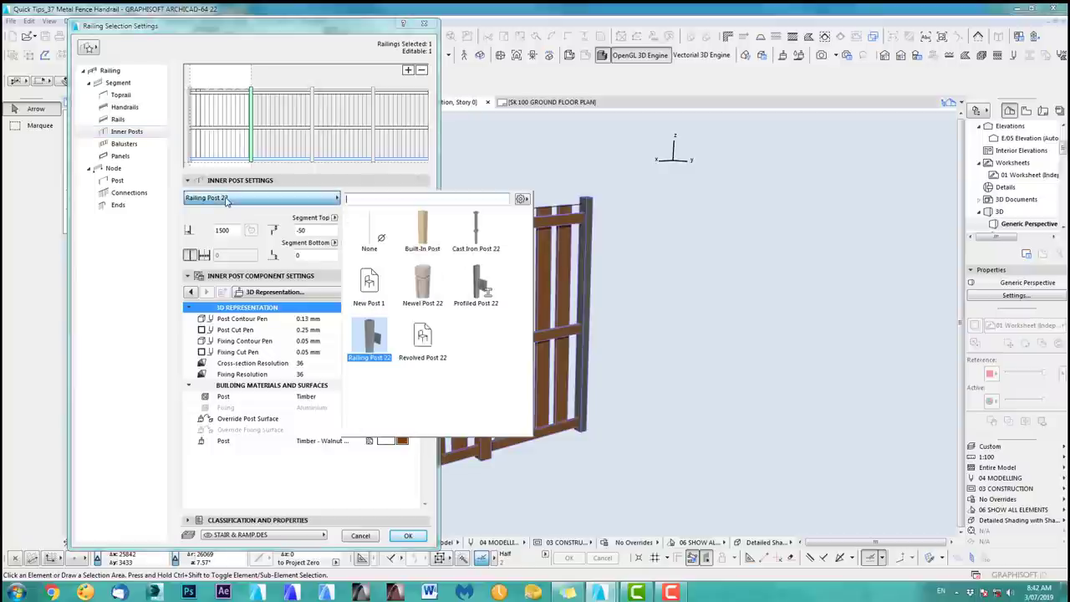
pyautogui.click(225, 202)
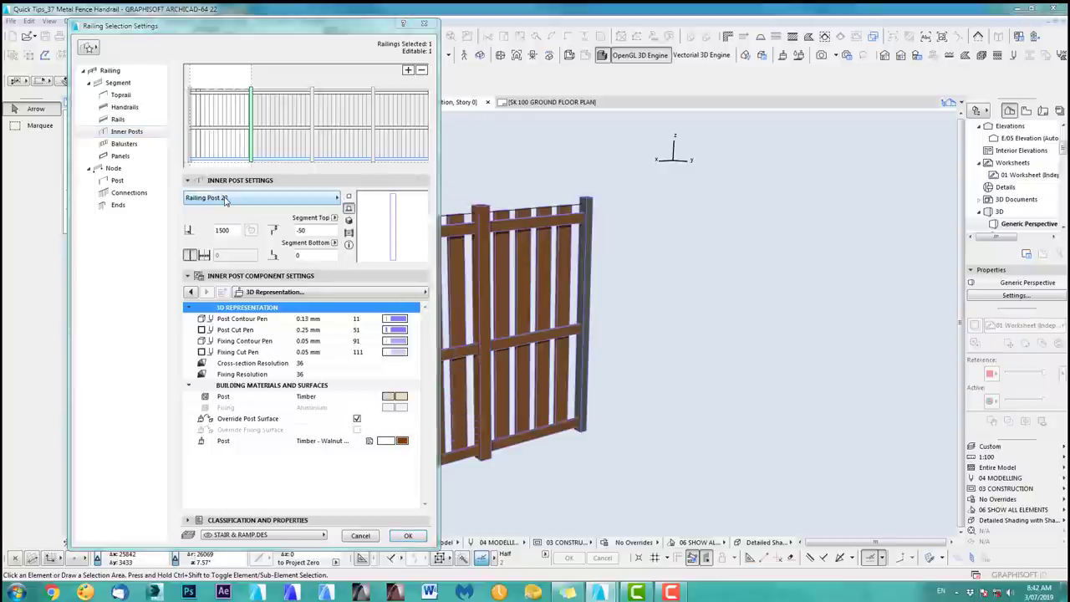
pyautogui.click(358, 419)
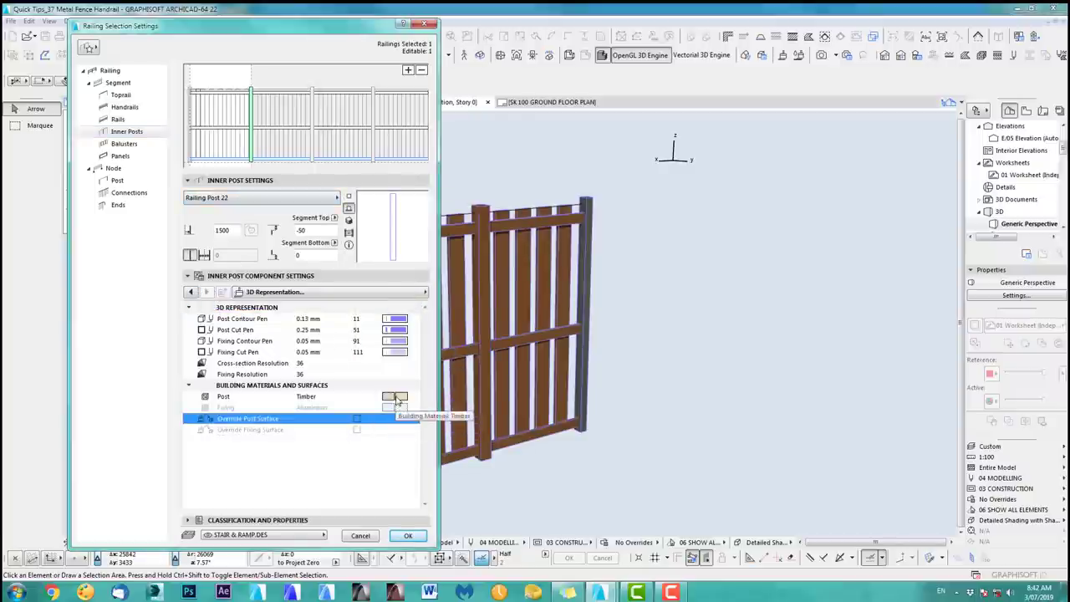
pyautogui.click(398, 398)
pyautogui.click(607, 393)
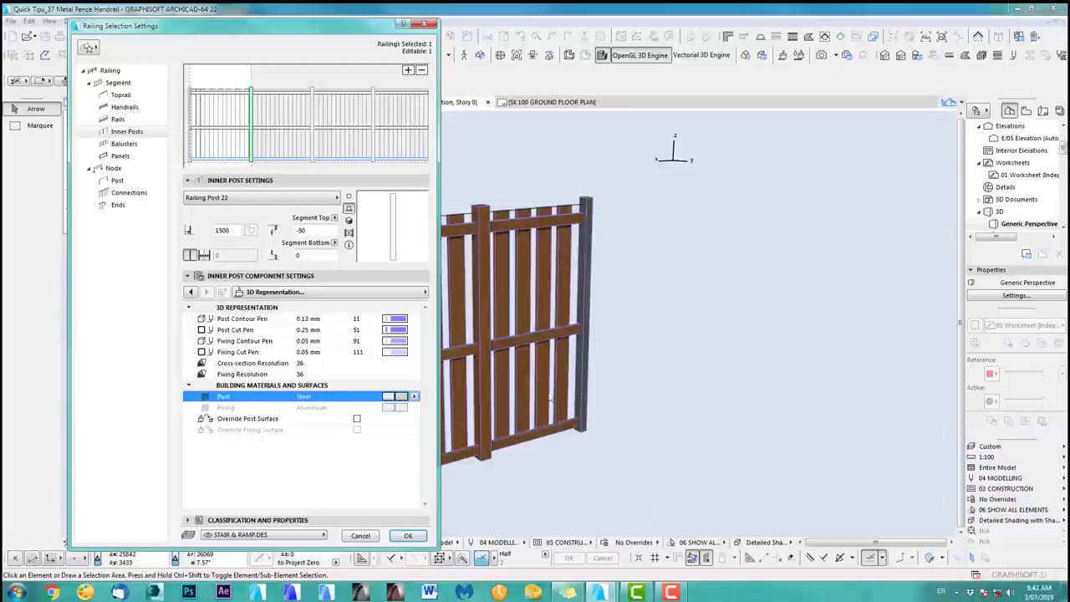
# Set the inner posts' section to 80 by 60 mm and apply the railing settings.
pyautogui.click(193, 292)
pyautogui.click(194, 292)
pyautogui.click(193, 292)
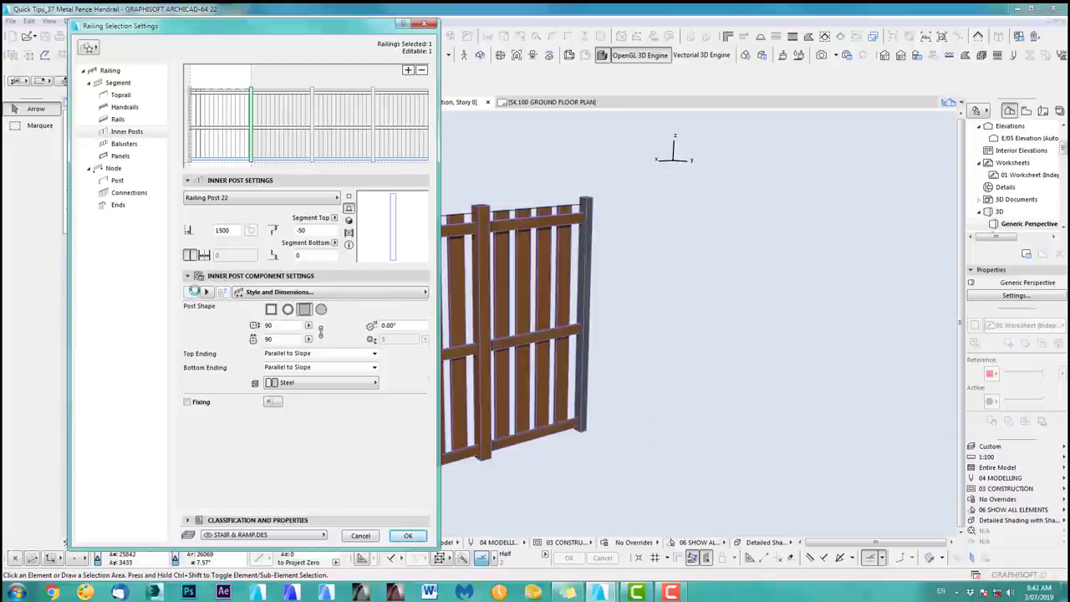
pyautogui.click(281, 341)
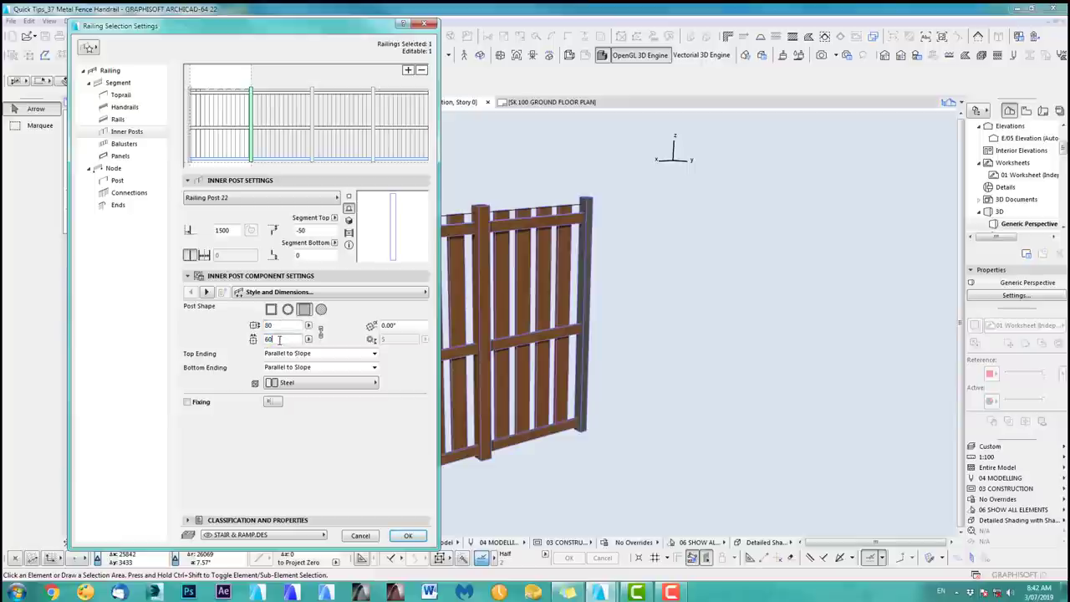
pyautogui.click(408, 535)
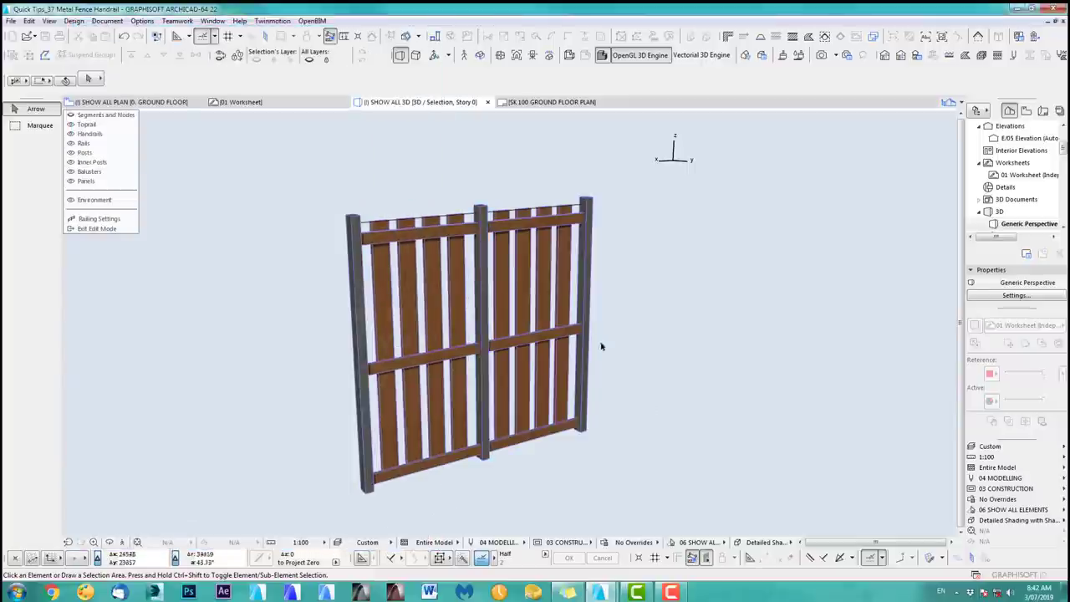
# Hide and reshow the rails to identify them in the fence, and leave the railing's edit mode.
pyautogui.moveTo(564, 320)
pyautogui.mouseDown(button='middle')
pyautogui.moveTo(571, 429)
pyautogui.moveTo(560, 330)
pyautogui.mouseUp(button='middle')
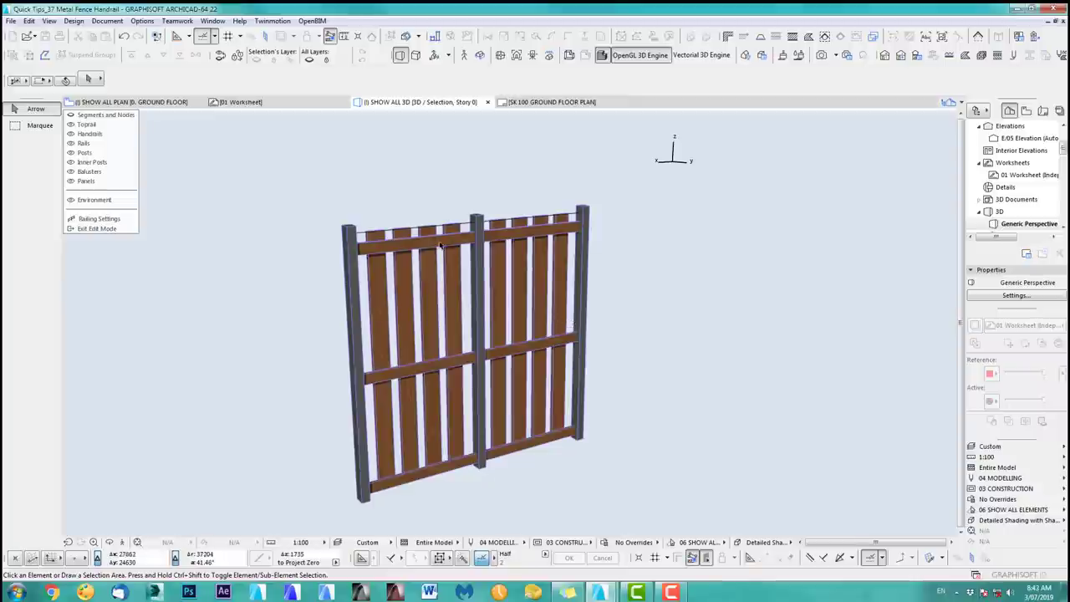
pyautogui.click(72, 143)
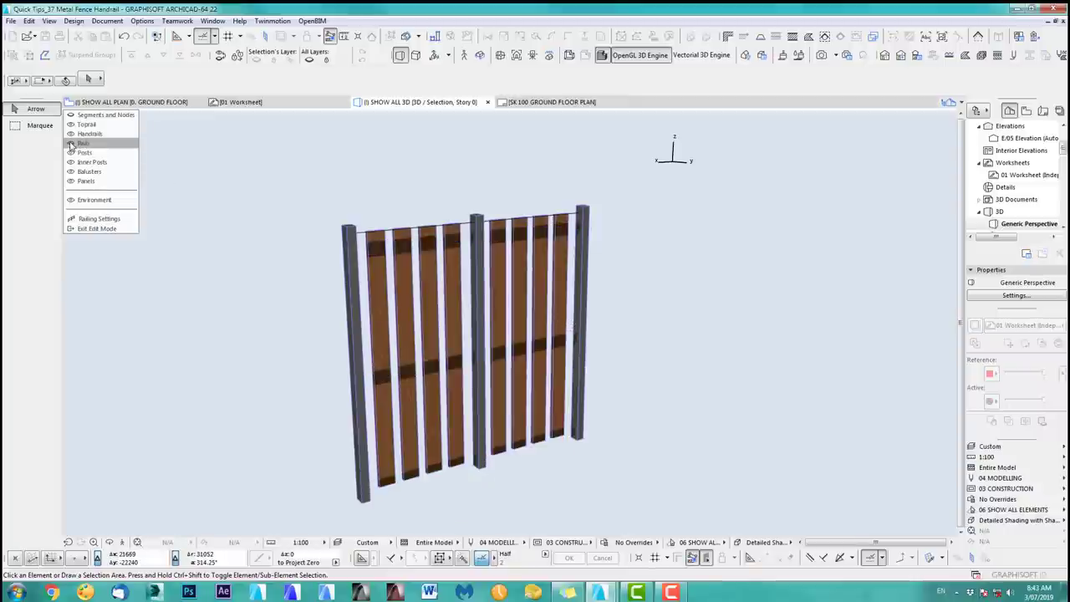
pyautogui.click(71, 143)
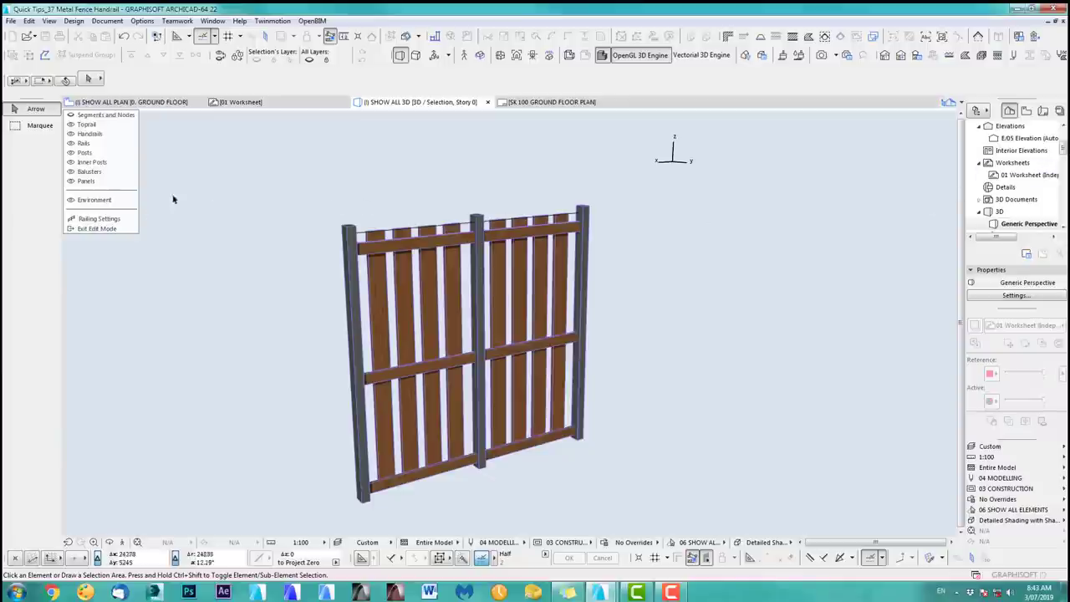
pyautogui.click(115, 230)
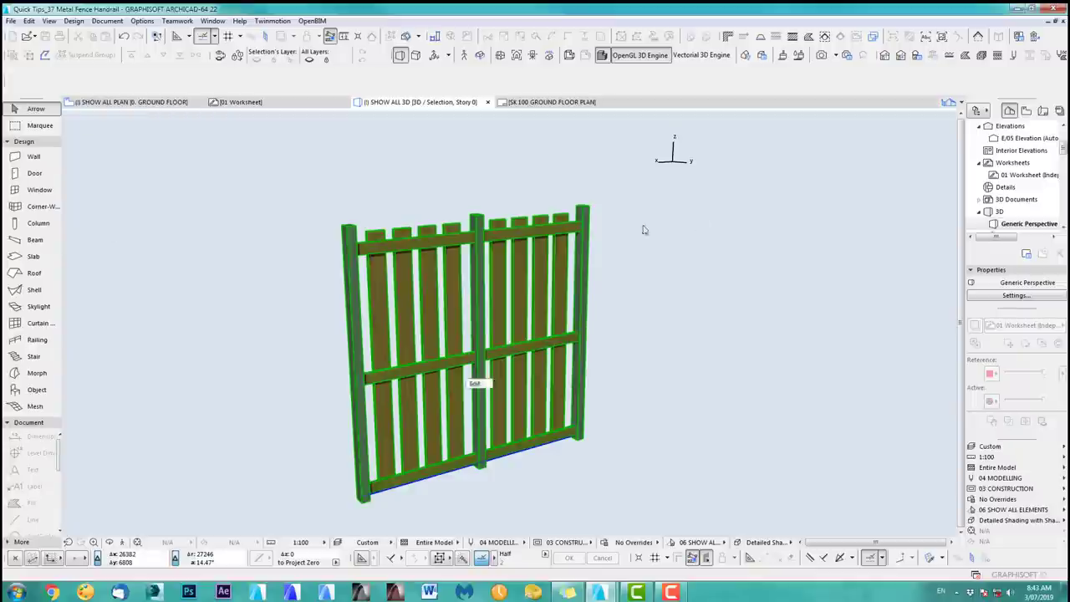
# Open the AFence01 profile from the Profile Manager to examine its mesh wire sections, and close it without changes.
pyautogui.click(1031, 57)
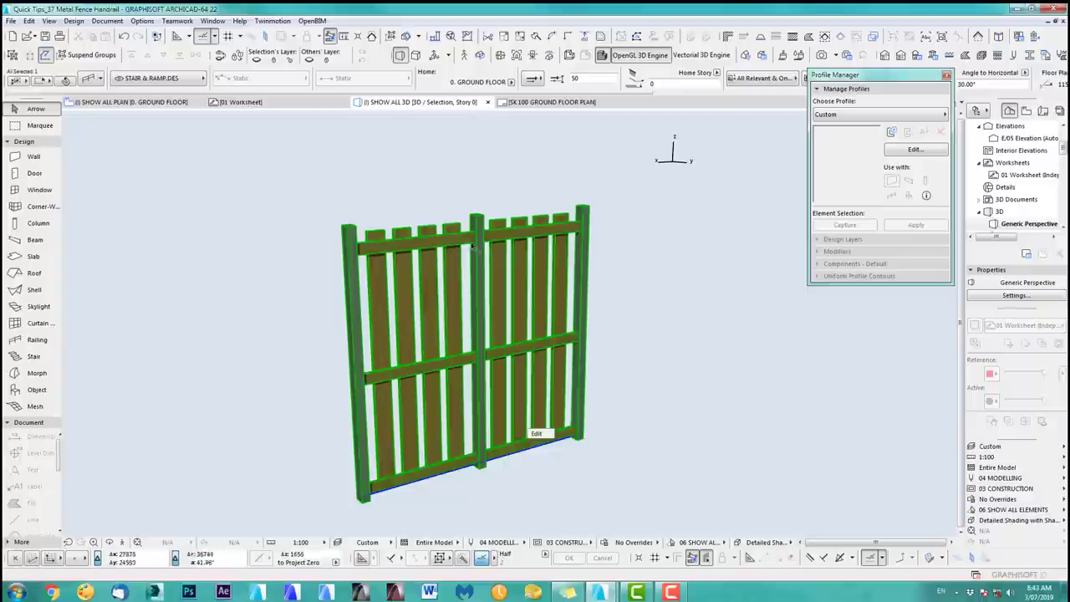
pyautogui.click(848, 120)
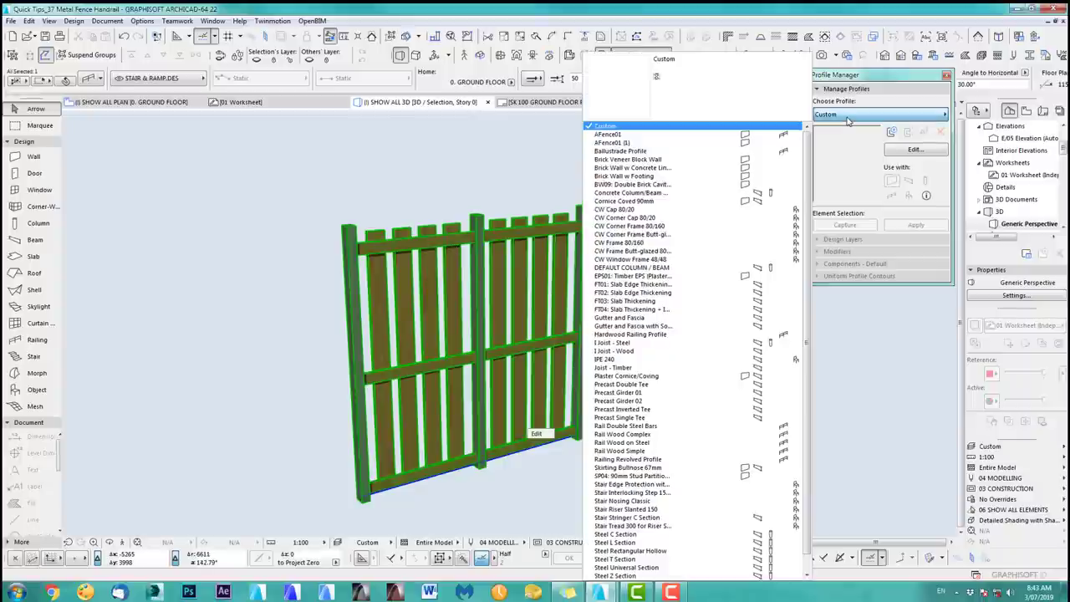
pyautogui.click(615, 135)
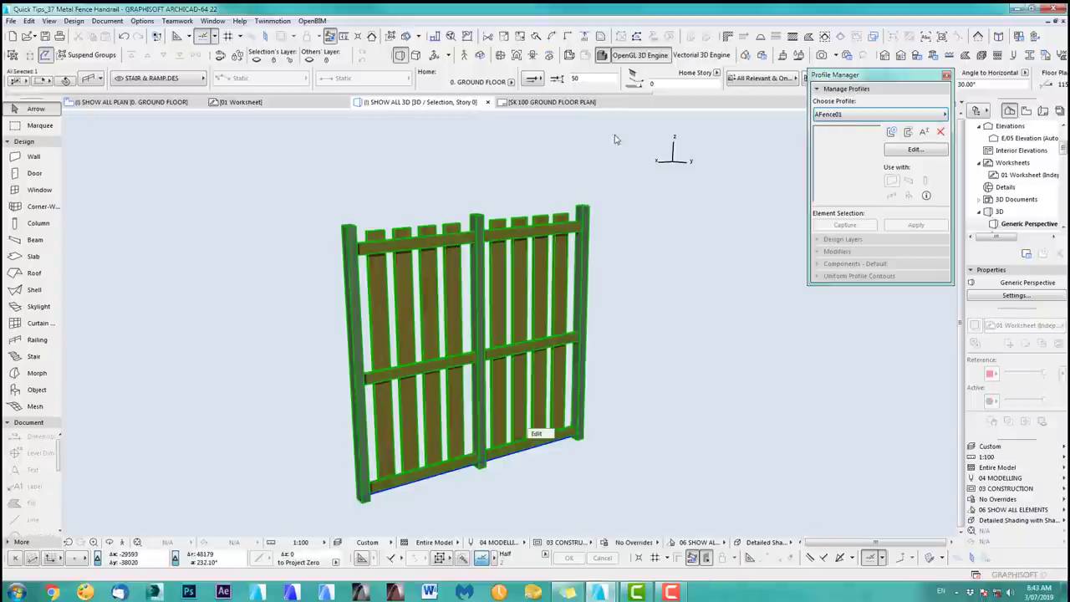
pyautogui.click(915, 149)
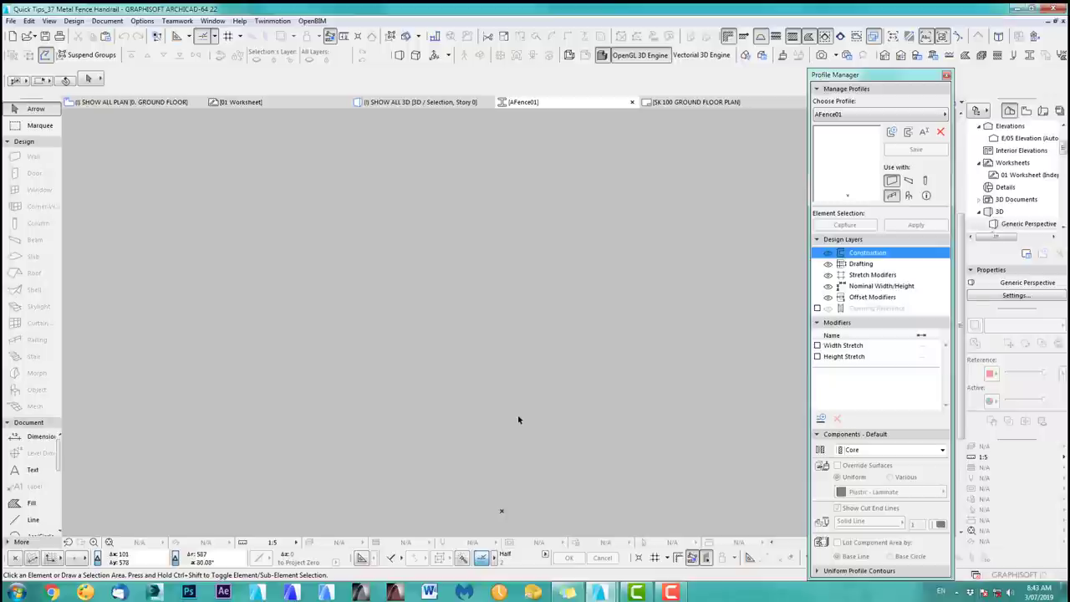
pyautogui.press('F2')
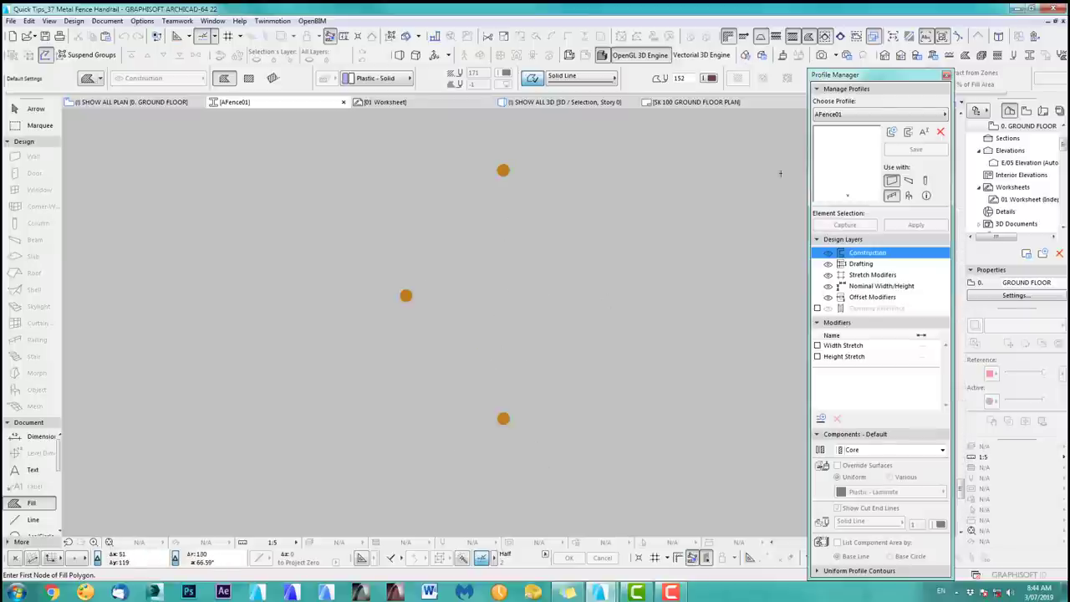
pyautogui.click(946, 75)
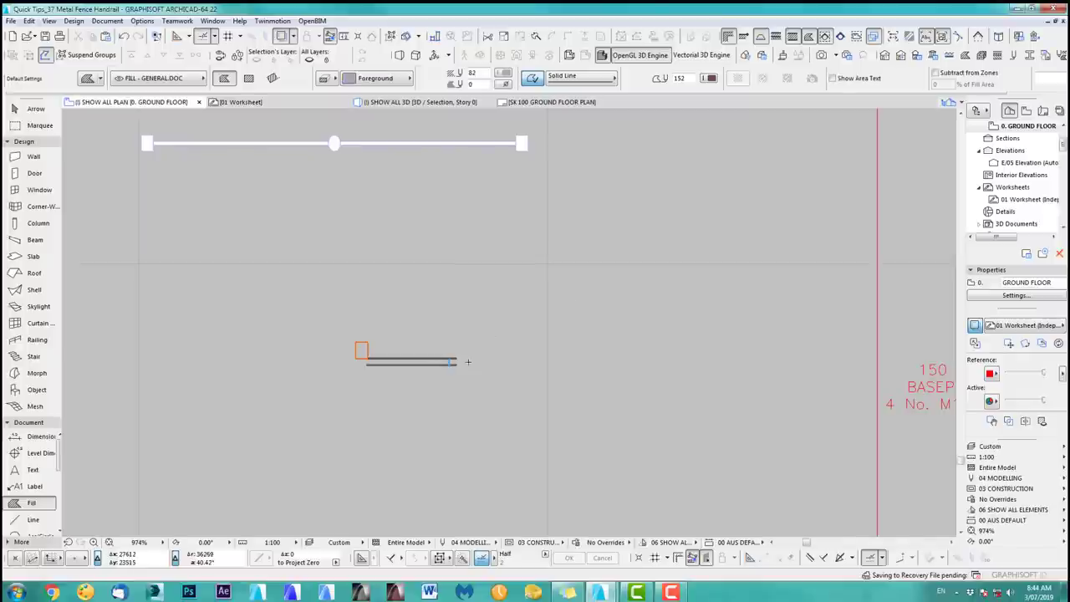
# Show the post and mesh sample from the ground floor plan in 3D, examine its bent wire profile, and return to the plan.
pyautogui.click(33, 108)
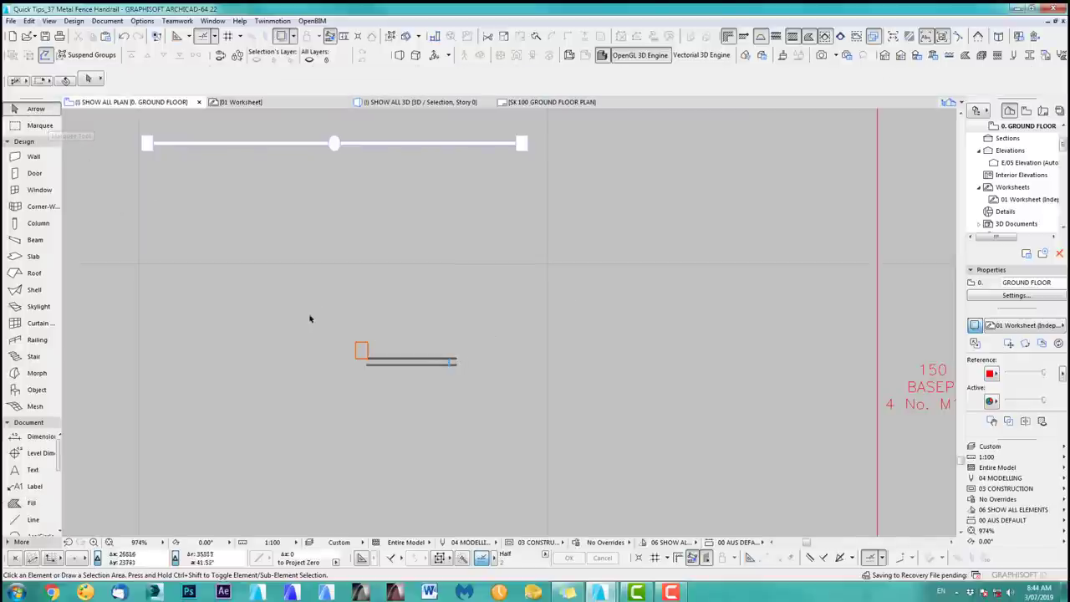
pyautogui.moveTo(310, 315); pyautogui.dragTo(480, 370)
pyautogui.press('F5')
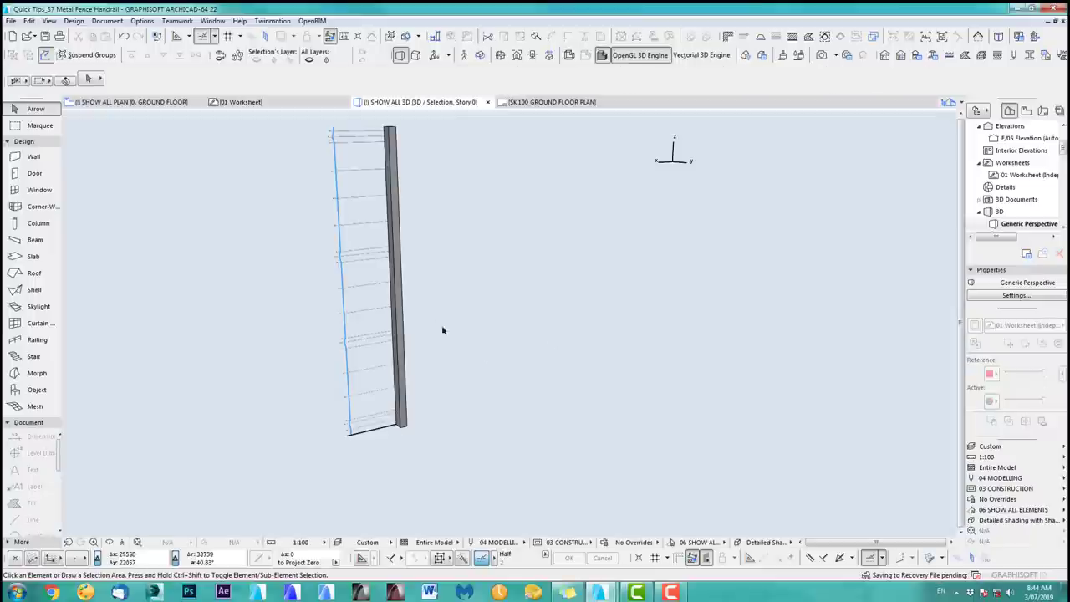
pyautogui.scroll(5, 362, 266)
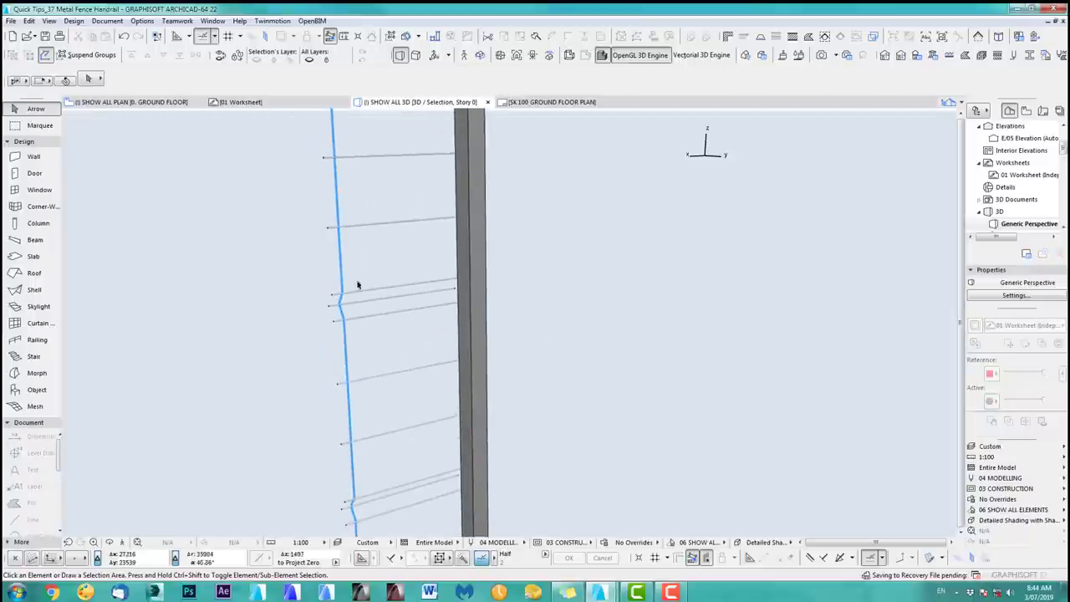
pyautogui.click(408, 288)
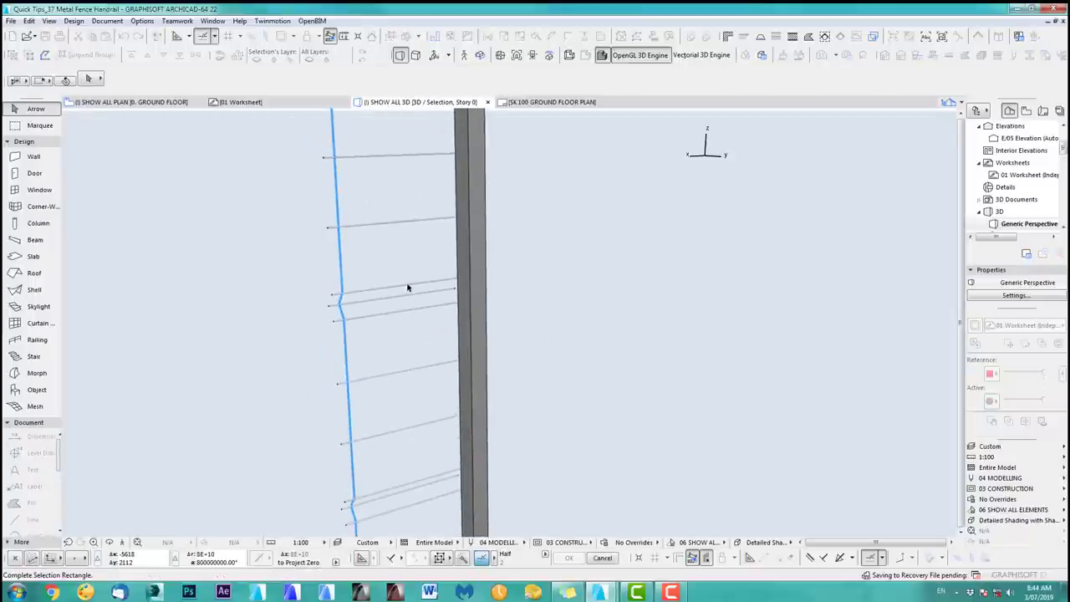
pyautogui.click(232, 216)
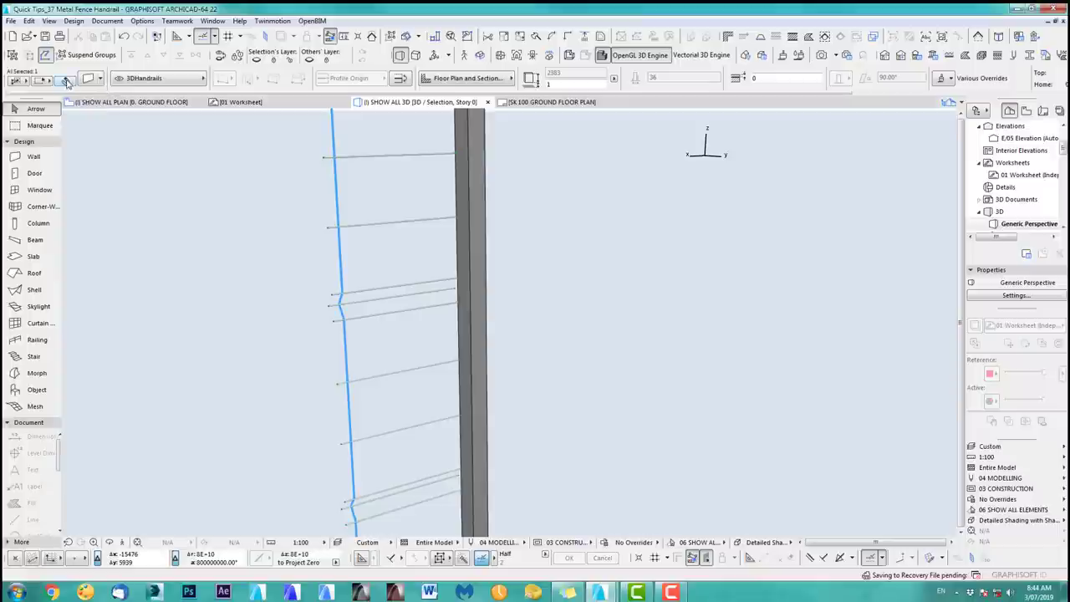
pyautogui.click(337, 296)
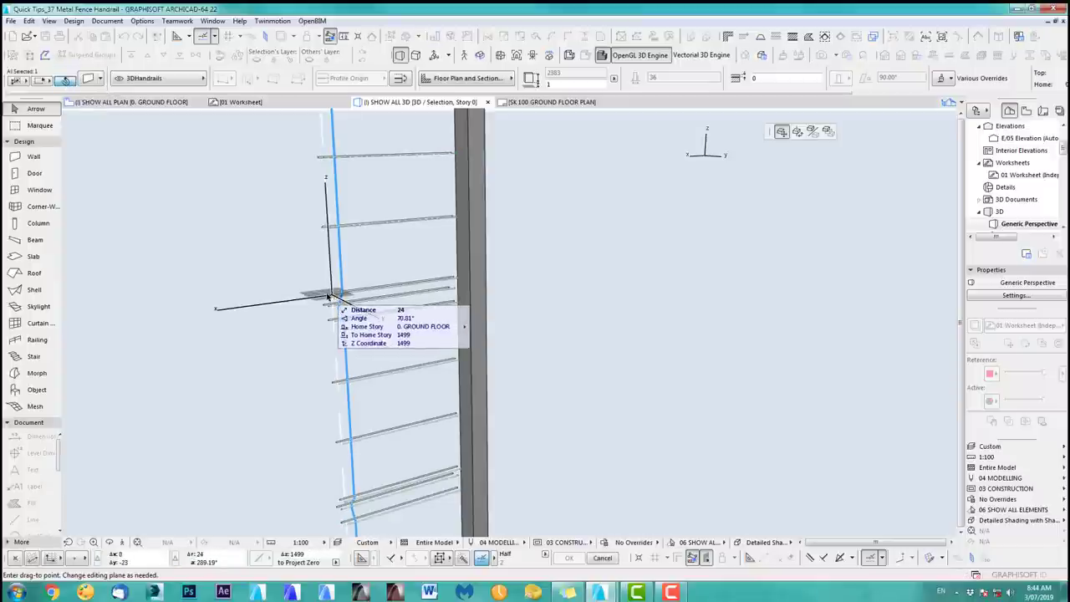
pyautogui.click(335, 298)
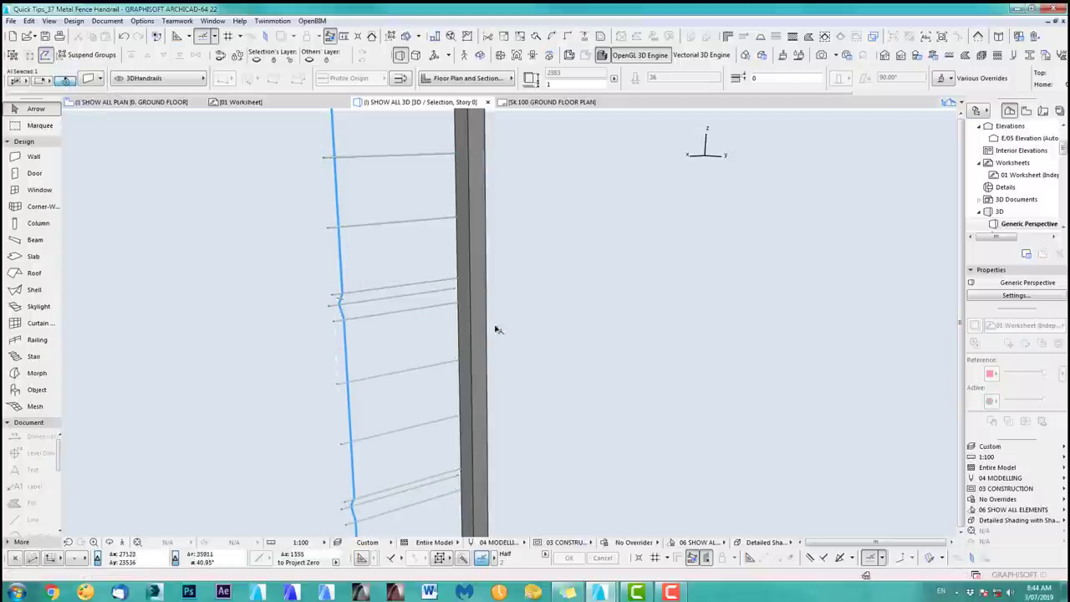
pyautogui.press('F2')
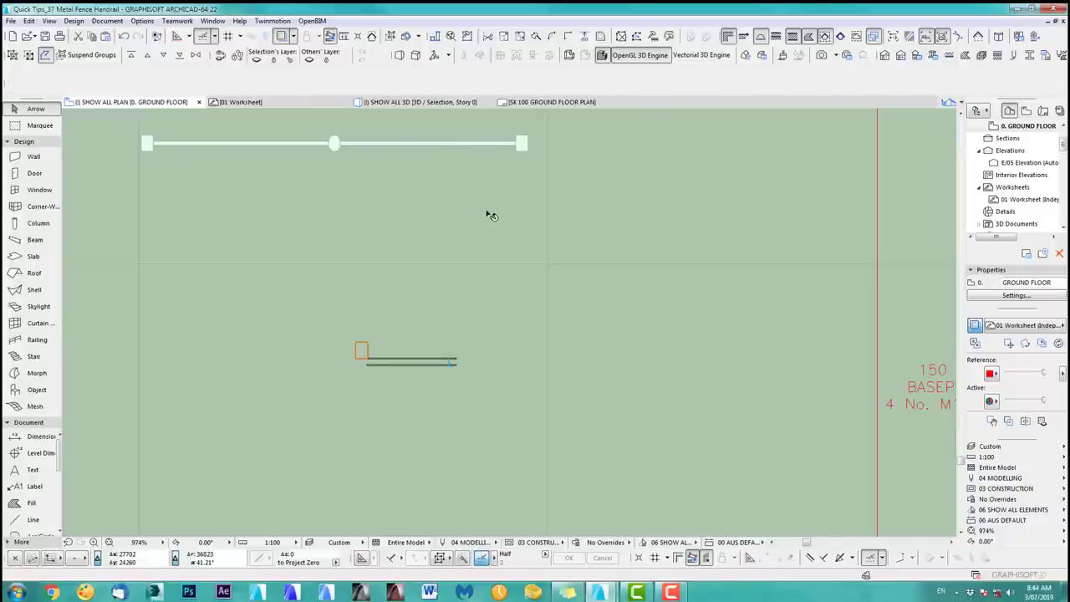
pyautogui.click(524, 151)
pyautogui.press('Escape')
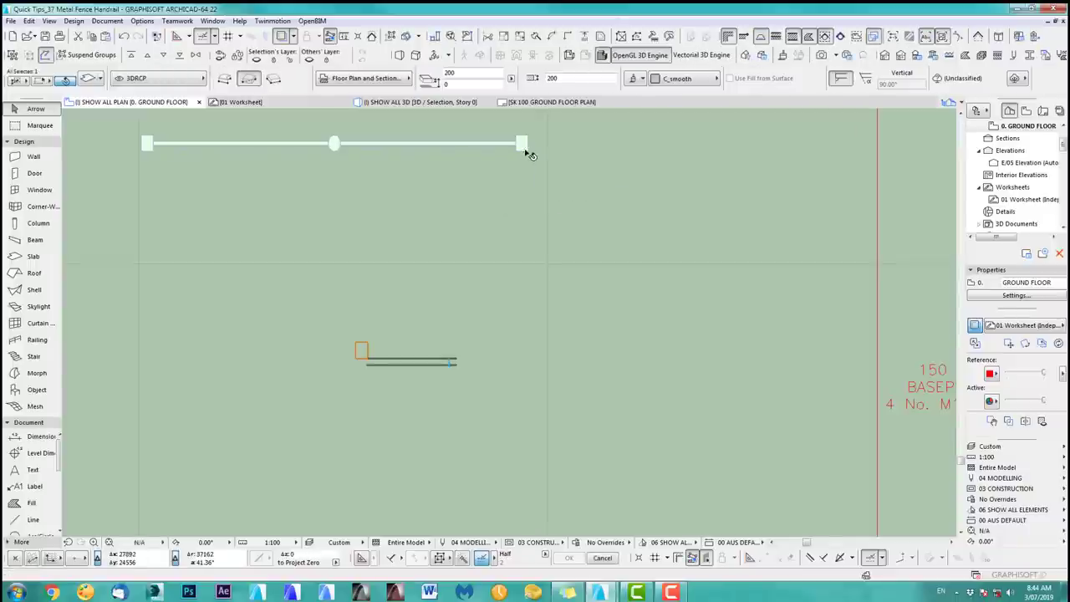
pyautogui.scroll(-5, 546, 297)
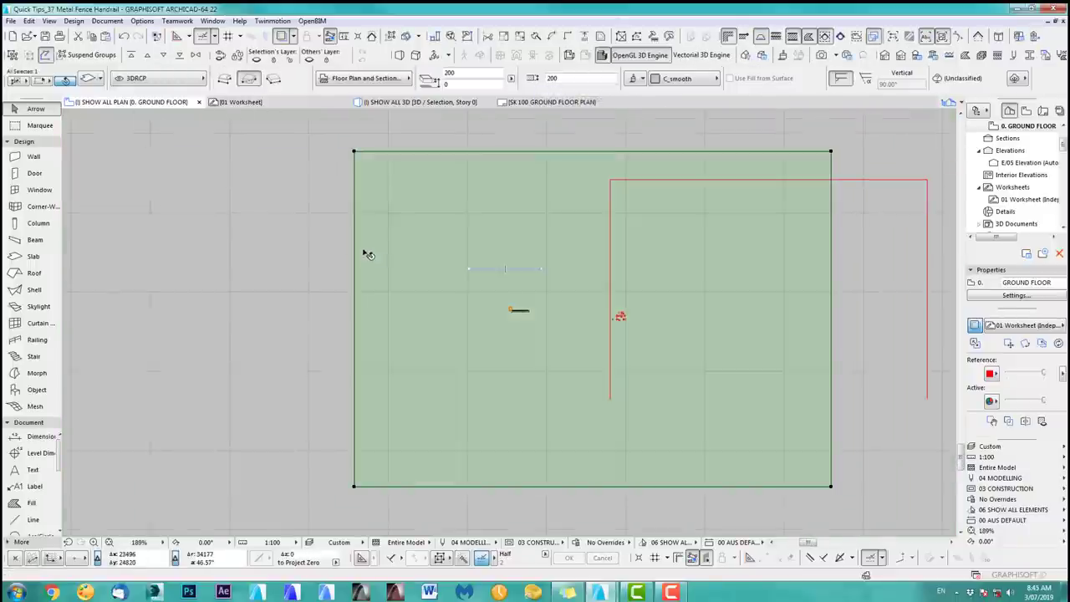
pyautogui.click(334, 241)
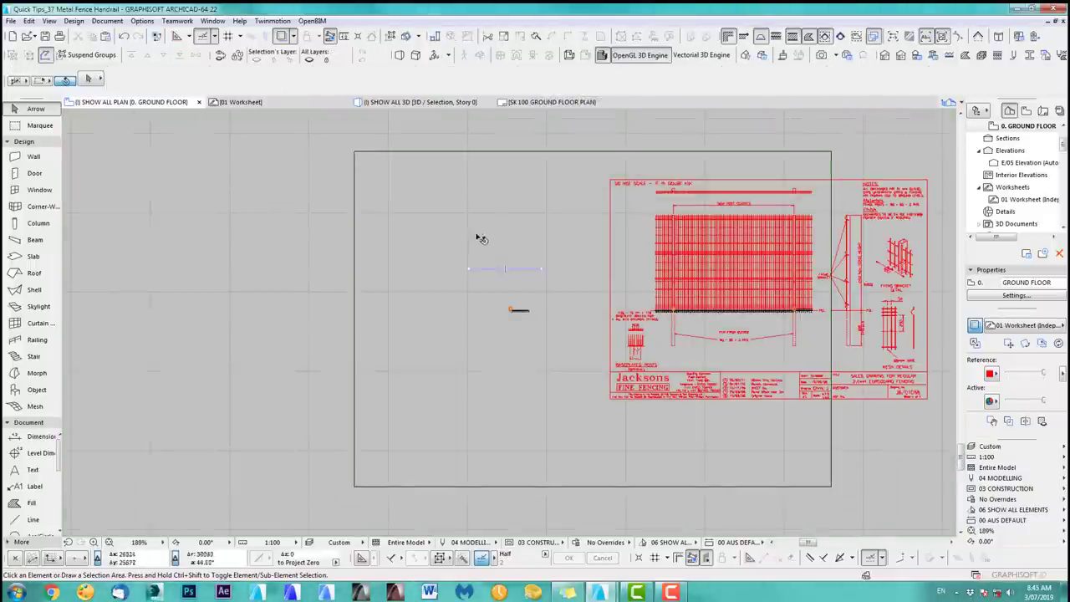
# Move the railing farther up the ground floor plan, away from the post and mesh sample, and show it in 3D.
pyautogui.scroll(5, 521, 277)
pyautogui.click(600, 249)
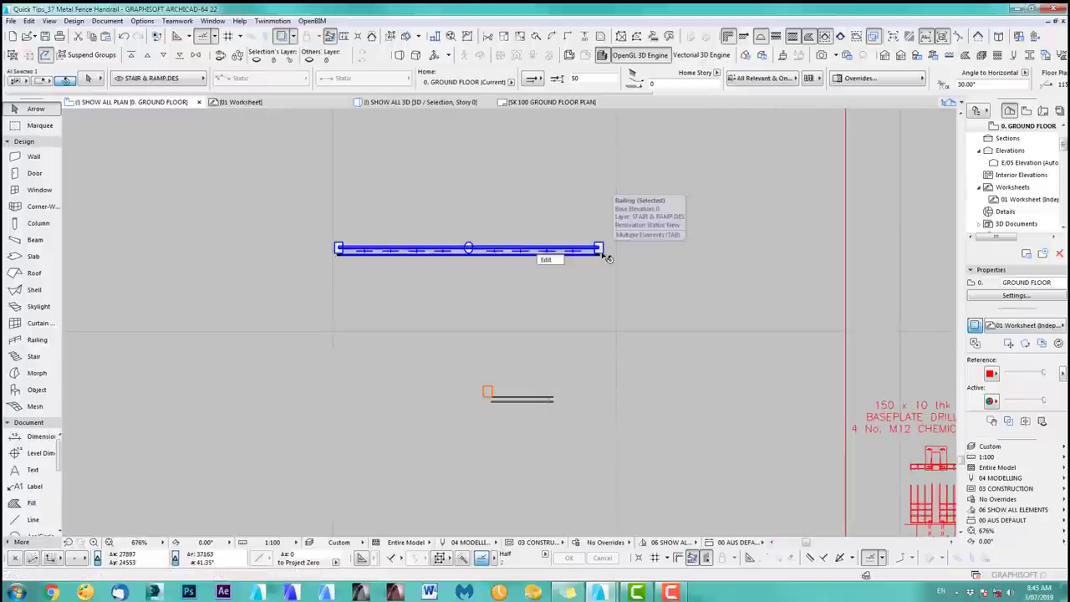
pyautogui.scroll(-2, 602, 293)
pyautogui.moveTo(586, 304); pyautogui.dragTo(653, 306, button='middle')
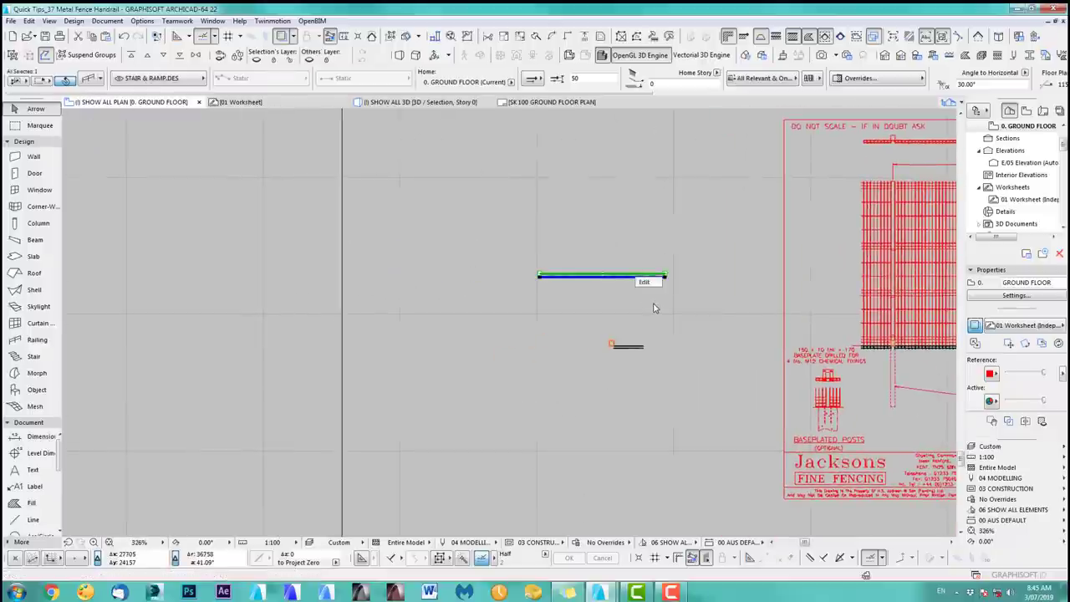
pyautogui.hotkey('ctrl', 'd')
pyautogui.click(643, 270)
pyautogui.moveTo(643, 270); pyautogui.dragTo(549, 420, button='middle')
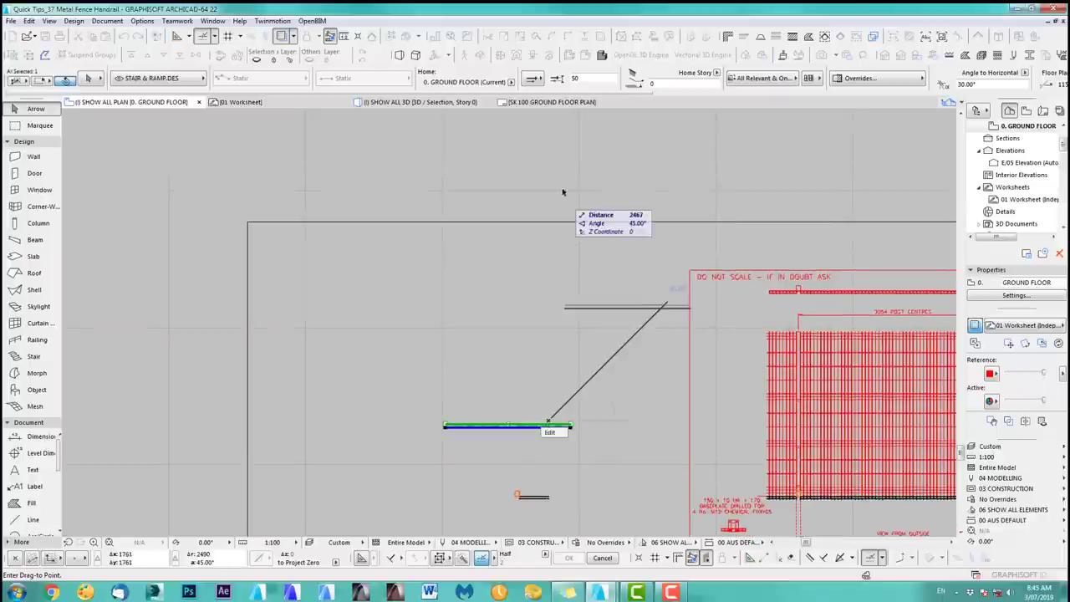
pyautogui.click(554, 168)
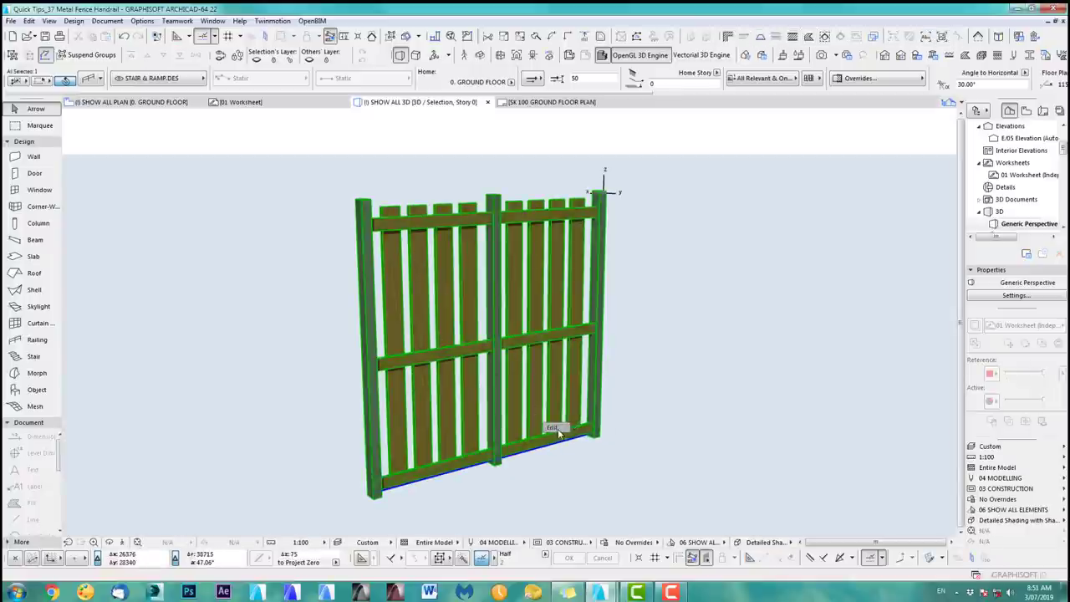
# Enter the fence railing's edit mode, then hide and reshow its rails to identify them.
pyautogui.click(552, 429)
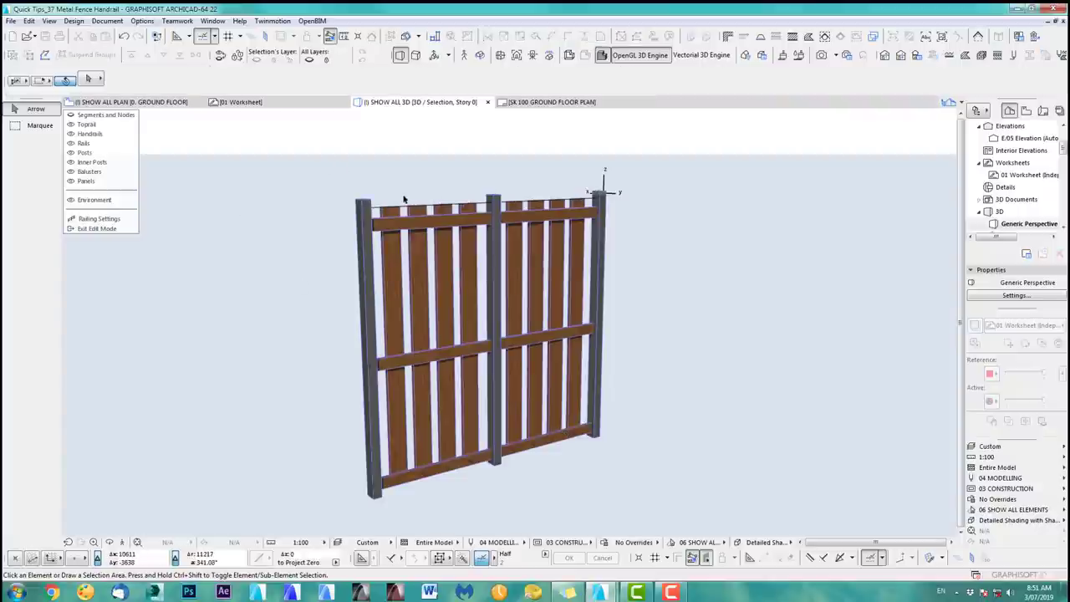
pyautogui.click(71, 144)
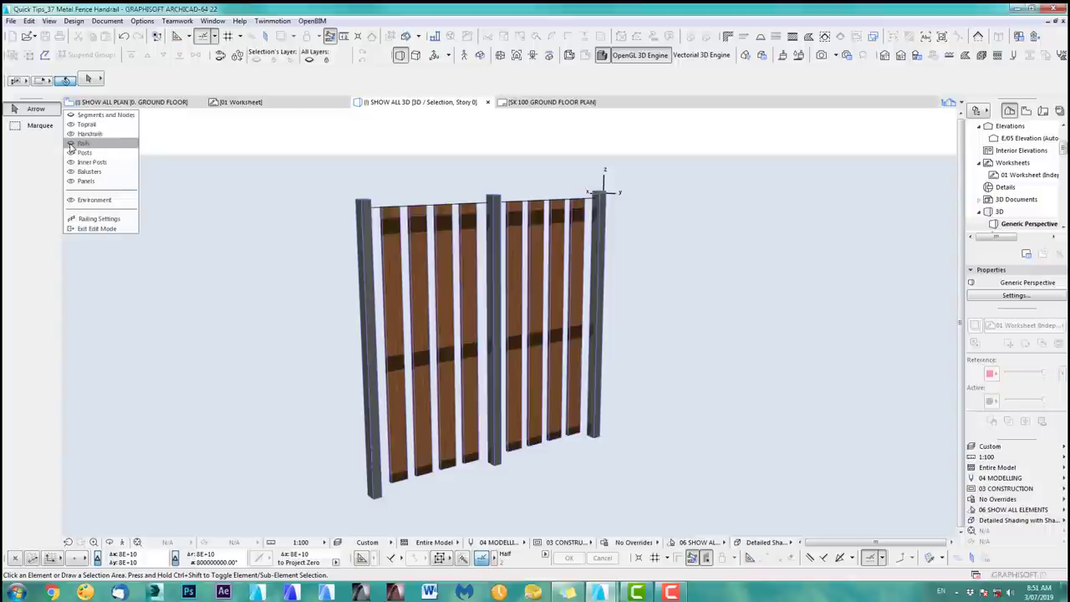
pyautogui.click(71, 144)
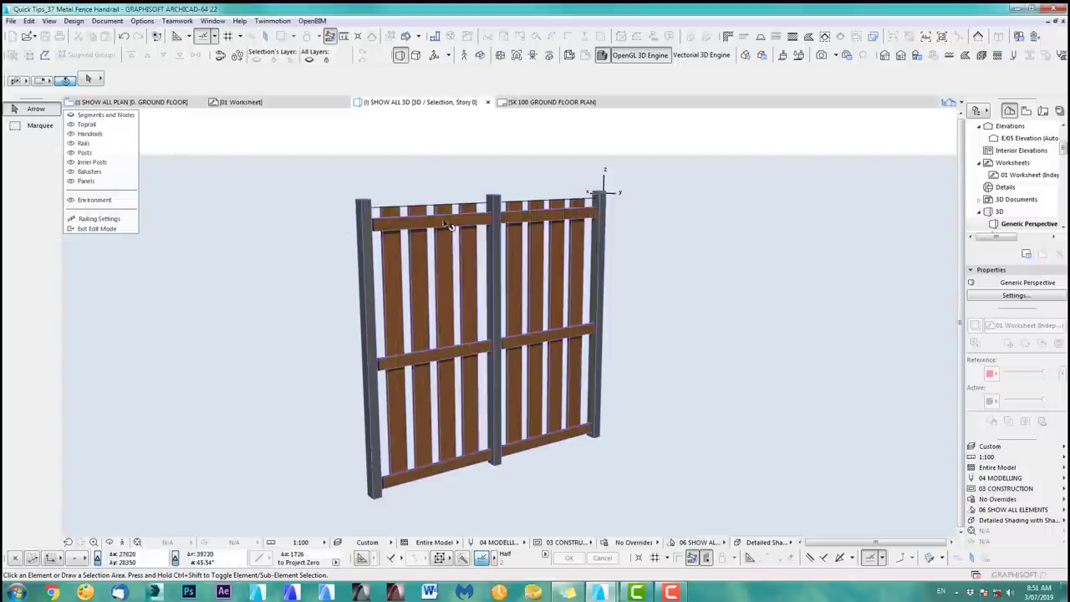
# Change the fence's lowest rail to Profiled Rail 22 with the AFence01 profile and apply the railing settings.
pyautogui.click(93, 219)
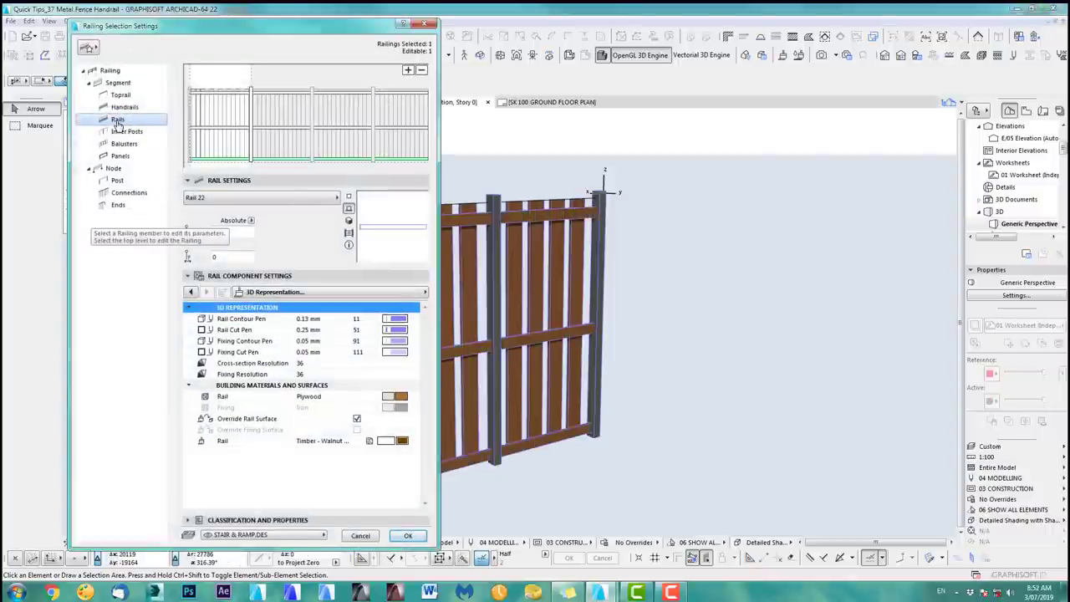
pyautogui.click(226, 158)
pyautogui.click(227, 159)
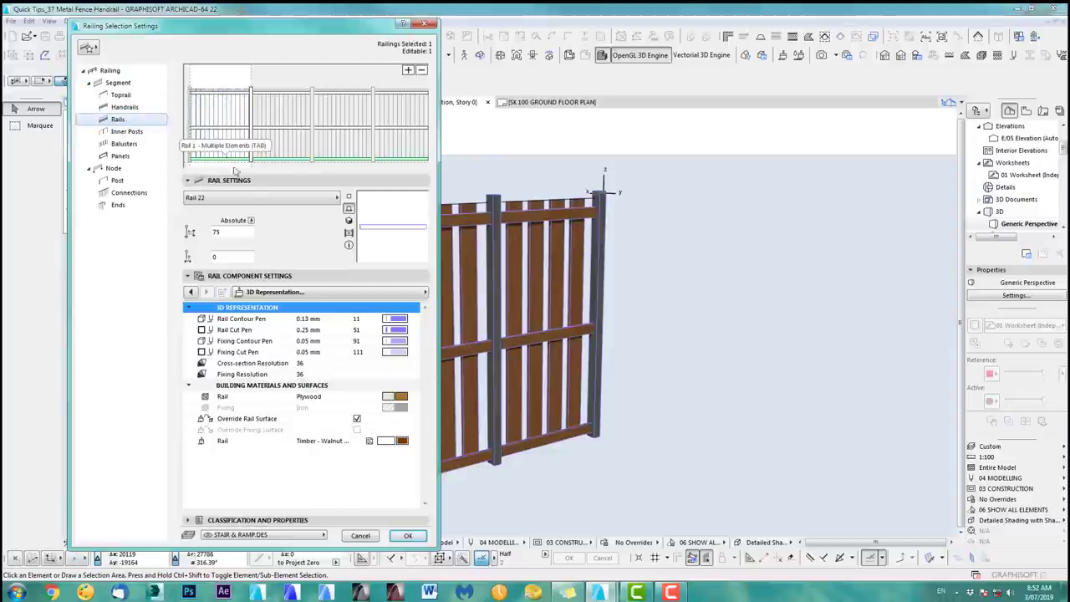
pyautogui.click(258, 198)
pyautogui.click(371, 285)
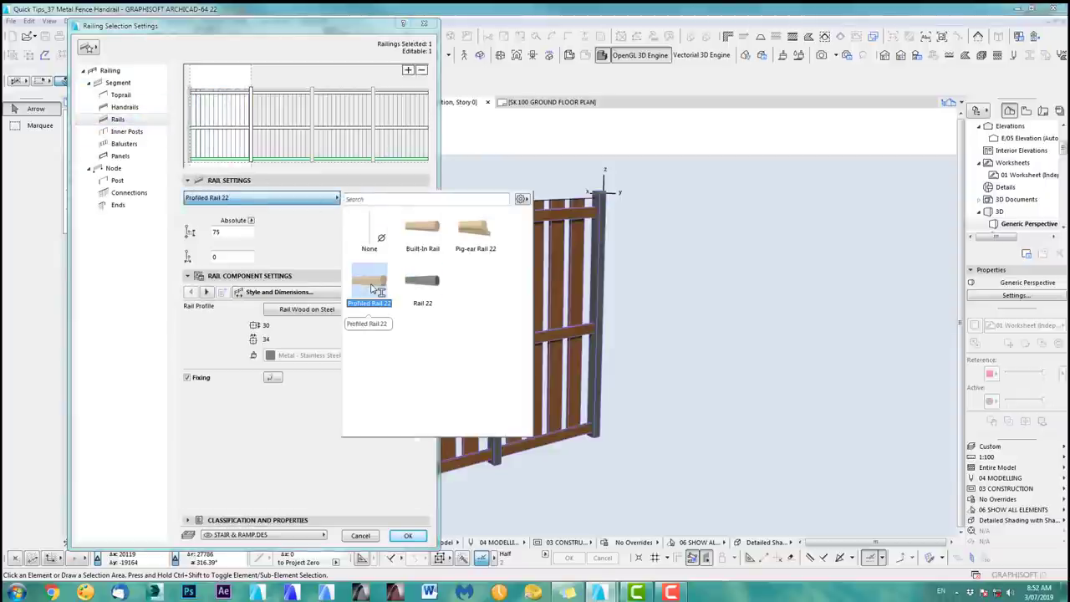
pyautogui.click(318, 309)
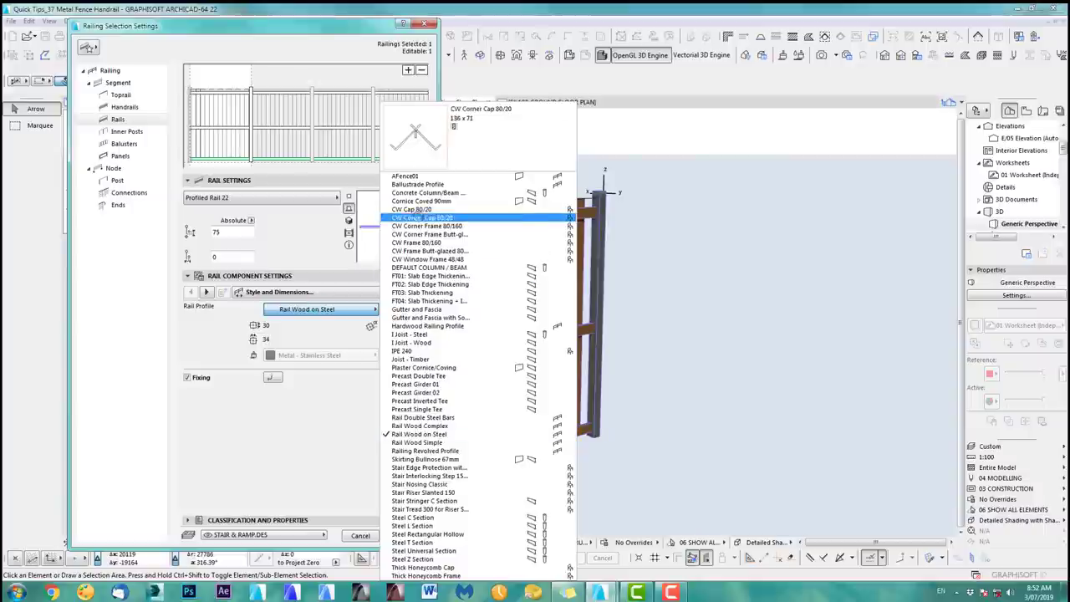
pyautogui.click(404, 177)
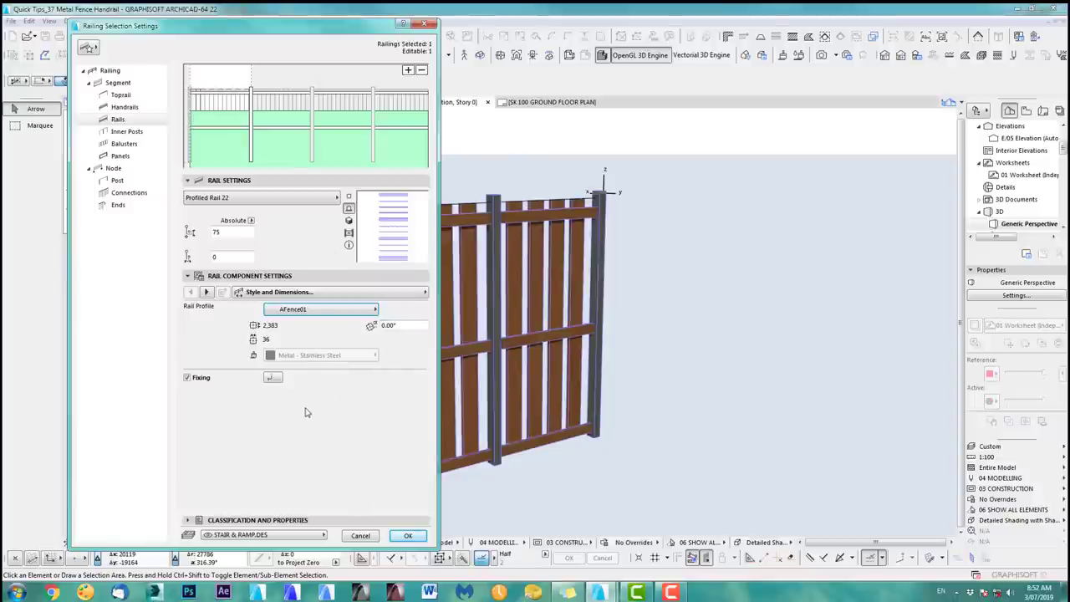
pyautogui.click(408, 535)
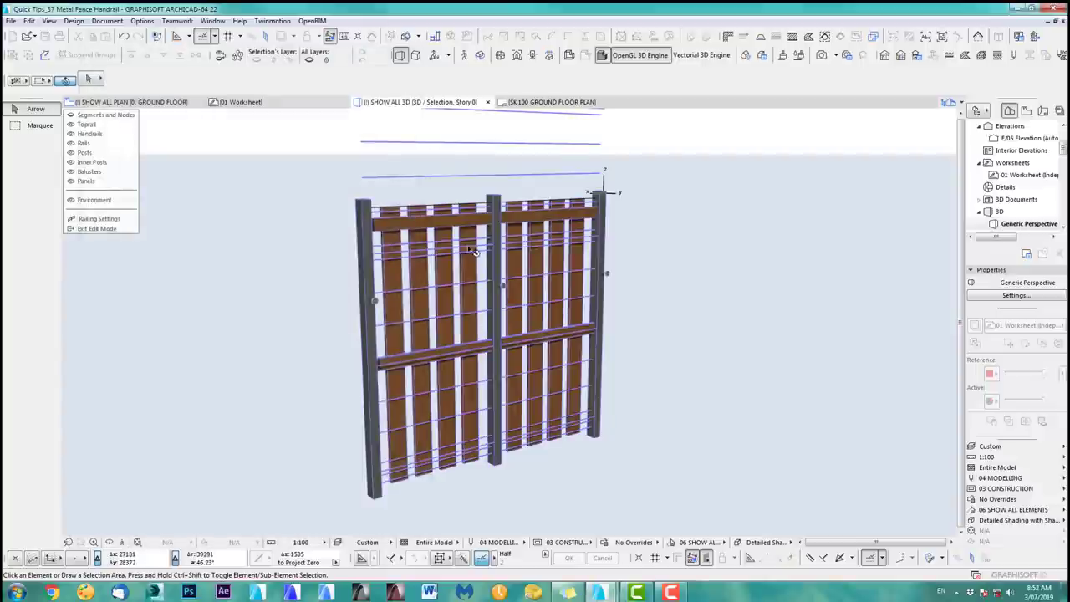
# Remove the middle and upper timber rails from the railing, keeping only the AFence01 mesh rail, and apply the settings.
pyautogui.moveTo(545, 242); pyautogui.dragTo(526, 297, button='middle')
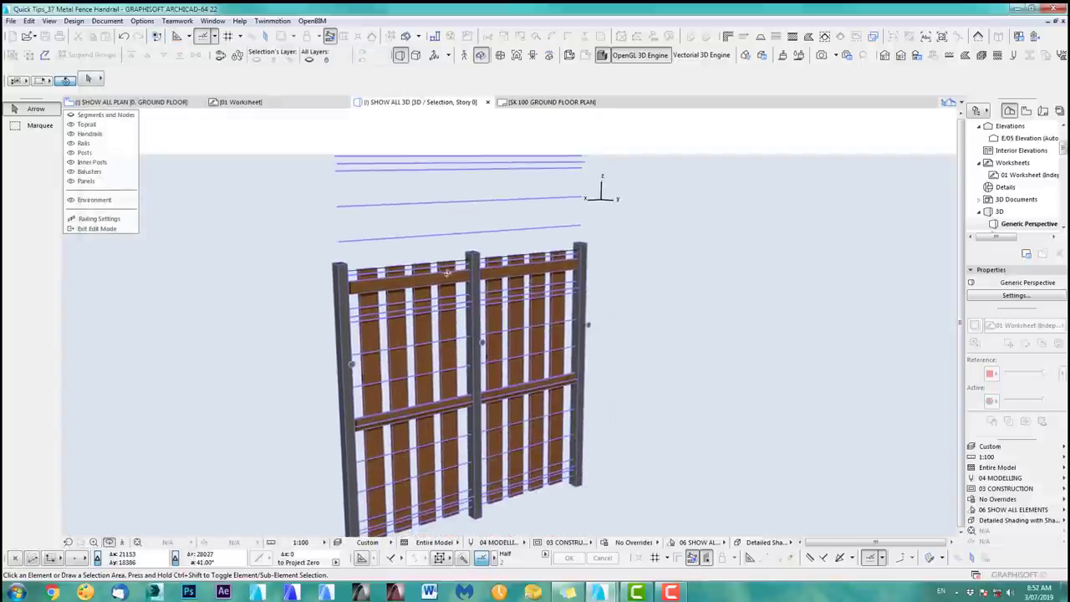
pyautogui.keyDown('shift'); pyautogui.moveTo(448, 272); pyautogui.dragTo(440, 368, button='middle'); pyautogui.keyUp('shift')
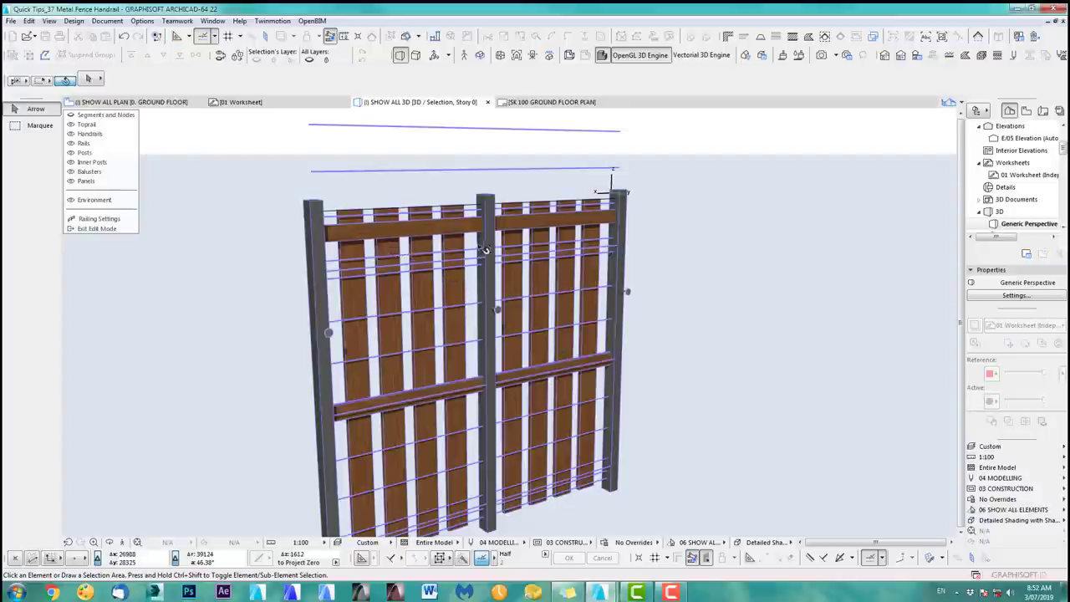
pyautogui.click(99, 220)
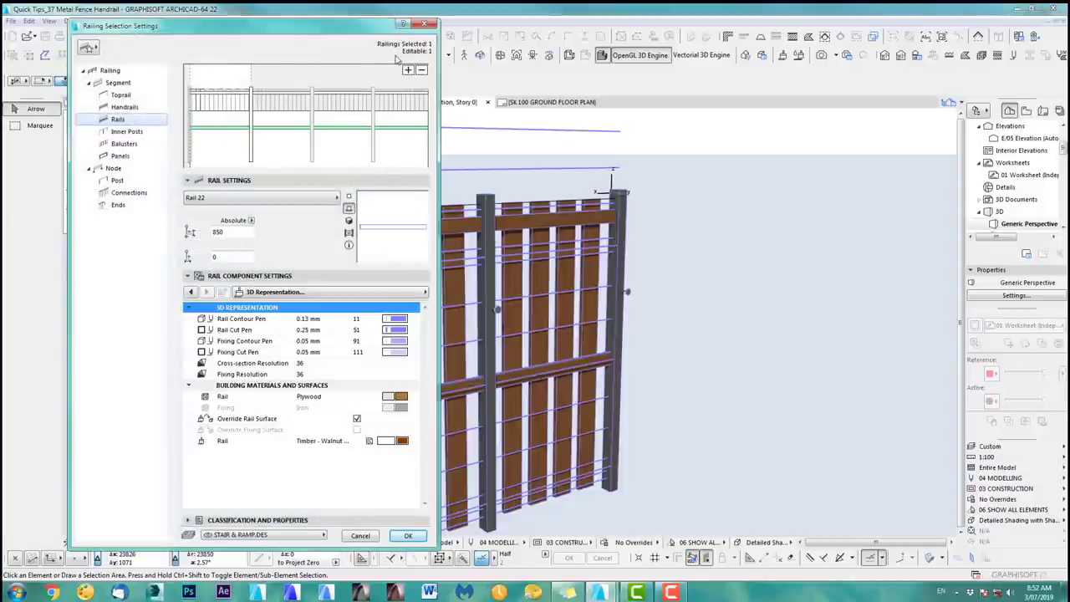
pyautogui.click(422, 72)
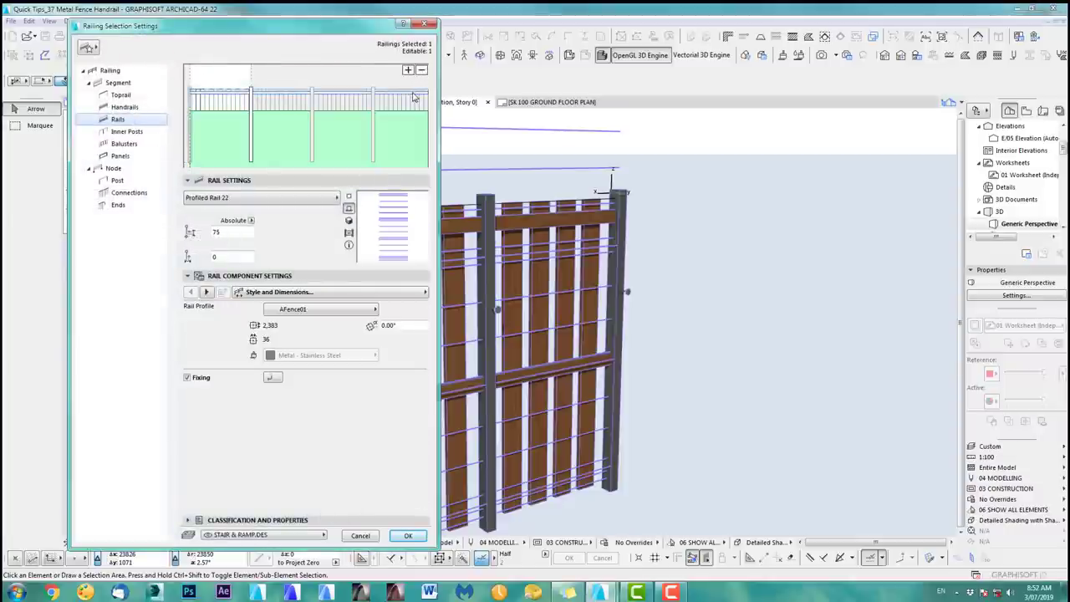
pyautogui.click(413, 94)
pyautogui.click(423, 72)
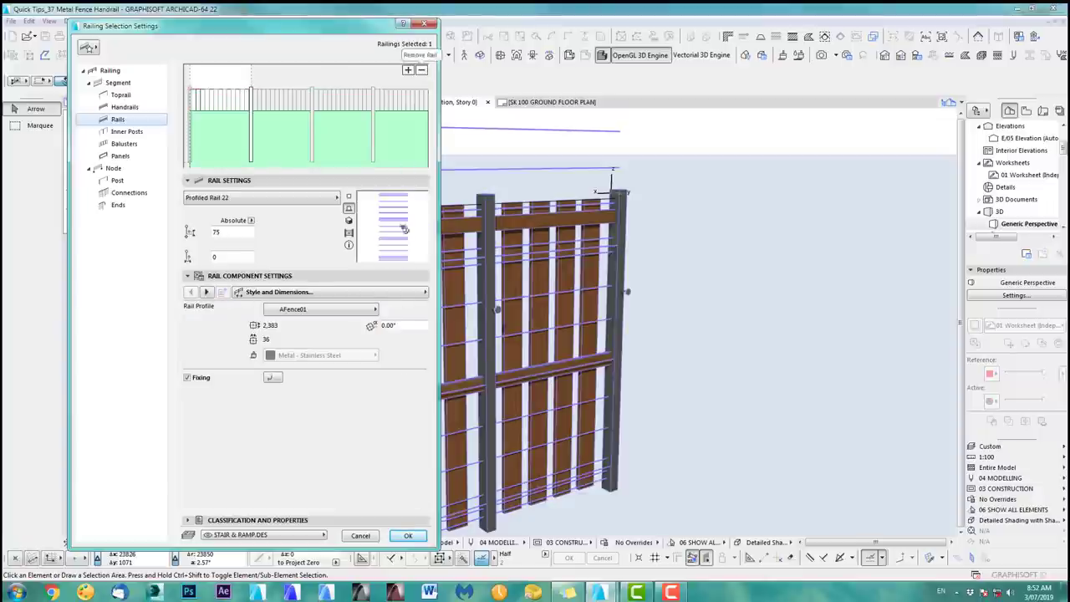
pyautogui.click(406, 536)
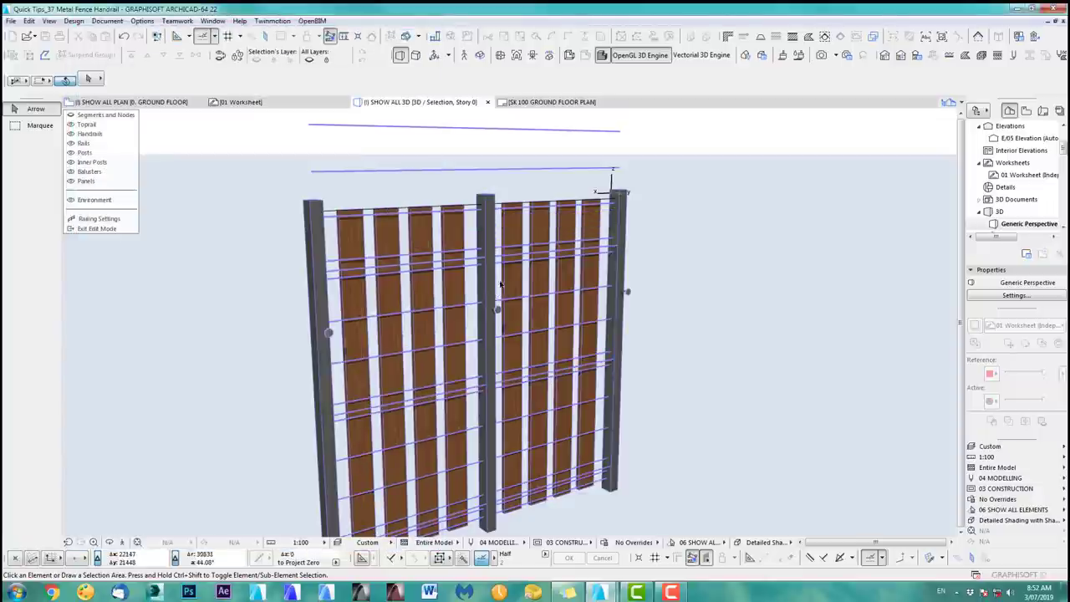
# Set the railing segment's height to 2410 in the segment settings and apply it to the fence.
pyautogui.keyDown('shift'); pyautogui.moveTo(440, 321); pyautogui.dragTo(782, 328, button='middle'); pyautogui.keyUp('shift')
pyautogui.moveTo(781, 327); pyautogui.dragTo(613, 292)
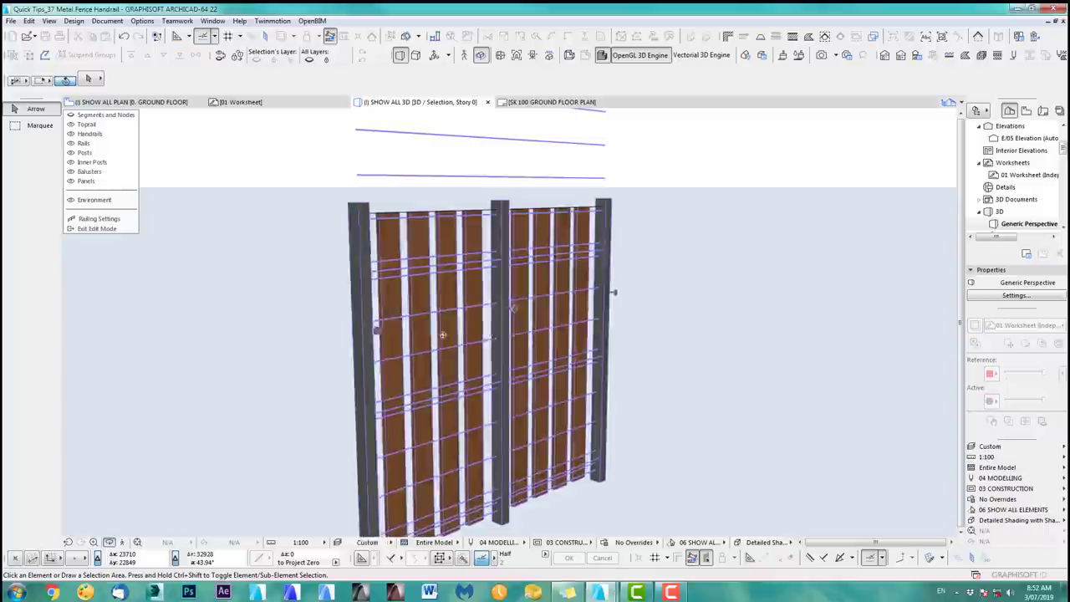
pyautogui.scroll(5, 436, 386)
pyautogui.keyDown('shift'); pyautogui.moveTo(437, 386); pyautogui.dragTo(637, 330, button='middle'); pyautogui.keyUp('shift')
pyautogui.moveTo(636, 331); pyautogui.dragTo(444, 432)
pyautogui.scroll(-4, 458, 372)
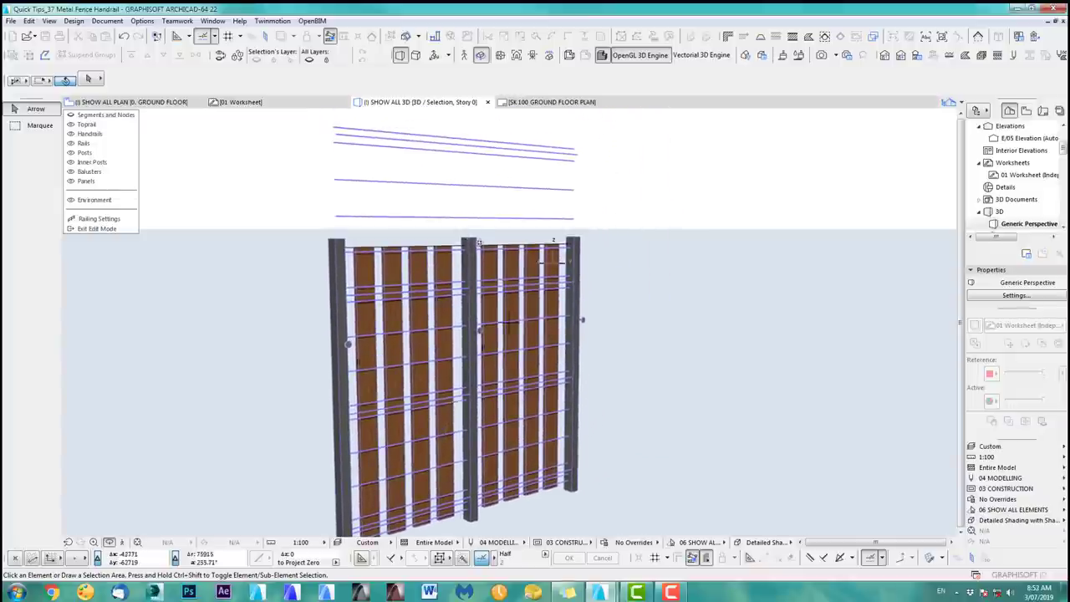
pyautogui.click(93, 219)
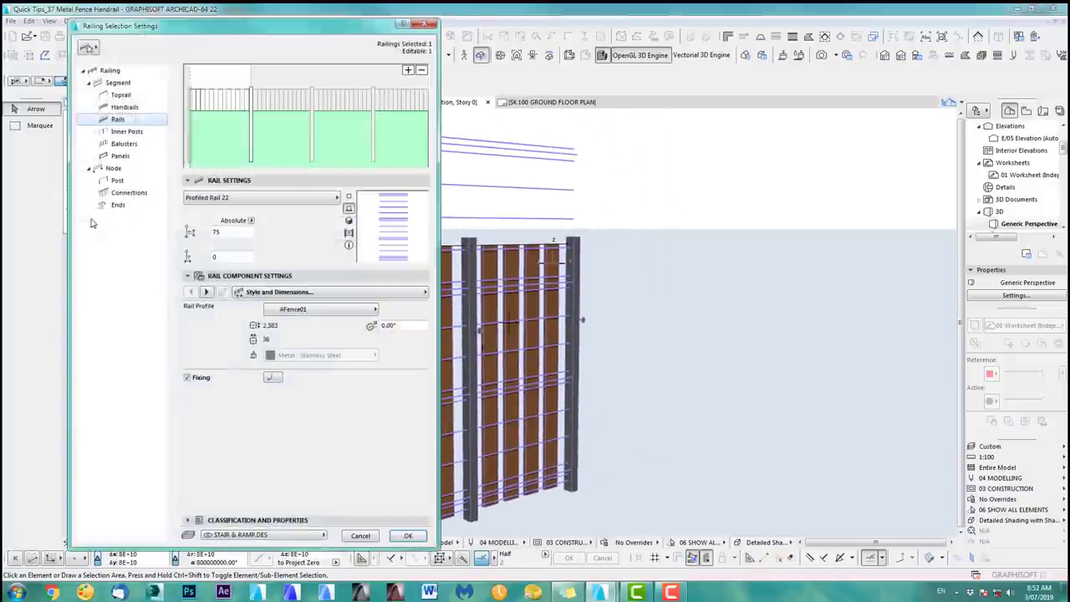
pyautogui.click(117, 180)
pyautogui.click(128, 71)
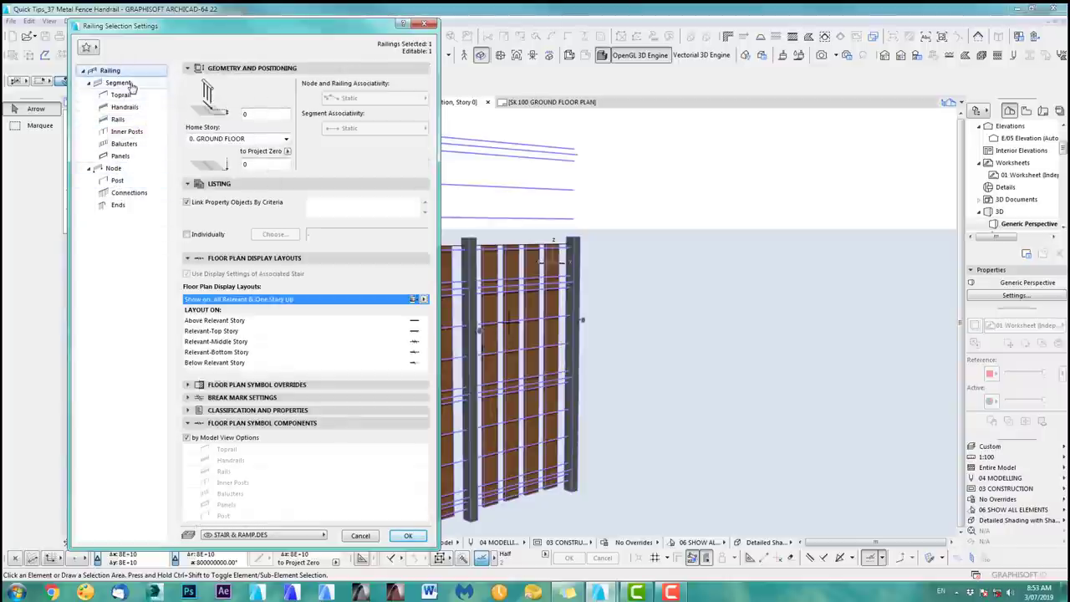
pyautogui.click(130, 85)
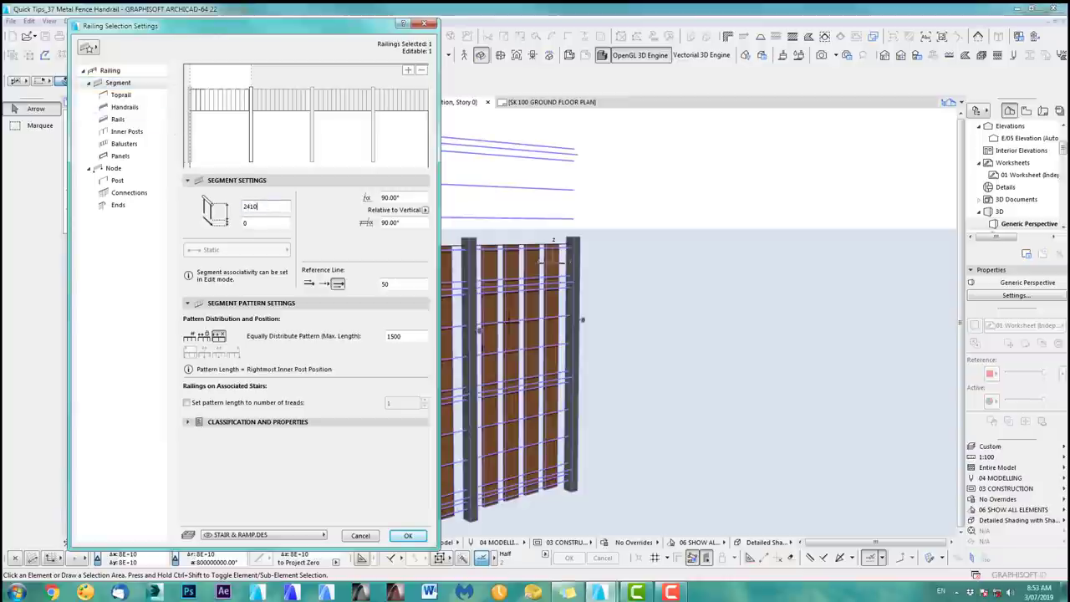
pyautogui.click(406, 535)
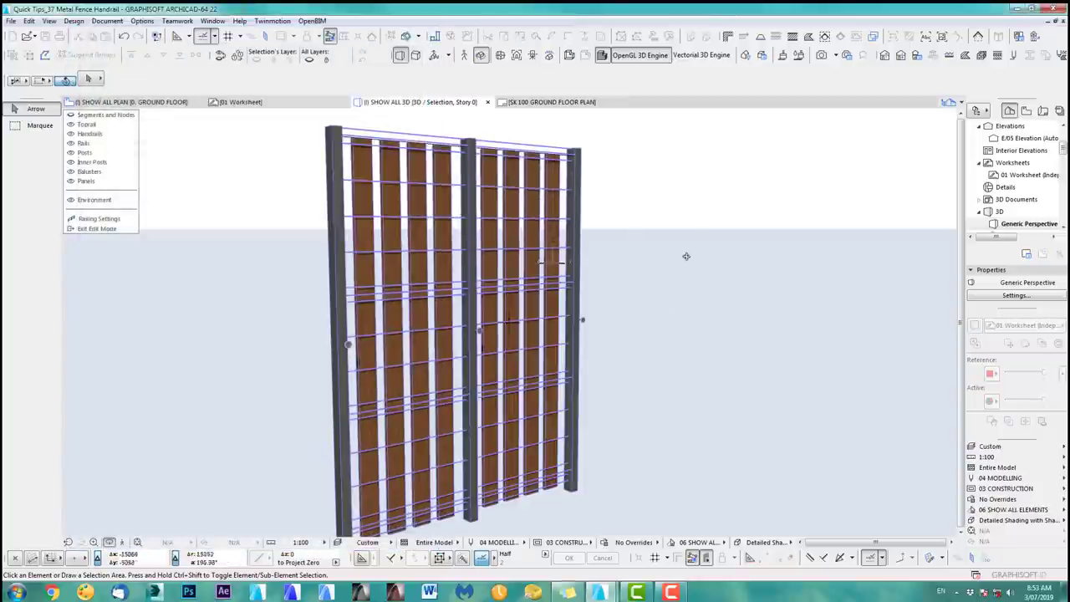
# Hide and reshow the balusters to identify the timber slats, and leave the railing's edit mode.
pyautogui.moveTo(506, 351)
pyautogui.mouseDown(button='middle')
pyautogui.moveTo(483, 351)
pyautogui.moveTo(482, 335)
pyautogui.moveTo(488, 344)
pyautogui.mouseUp(button='middle')
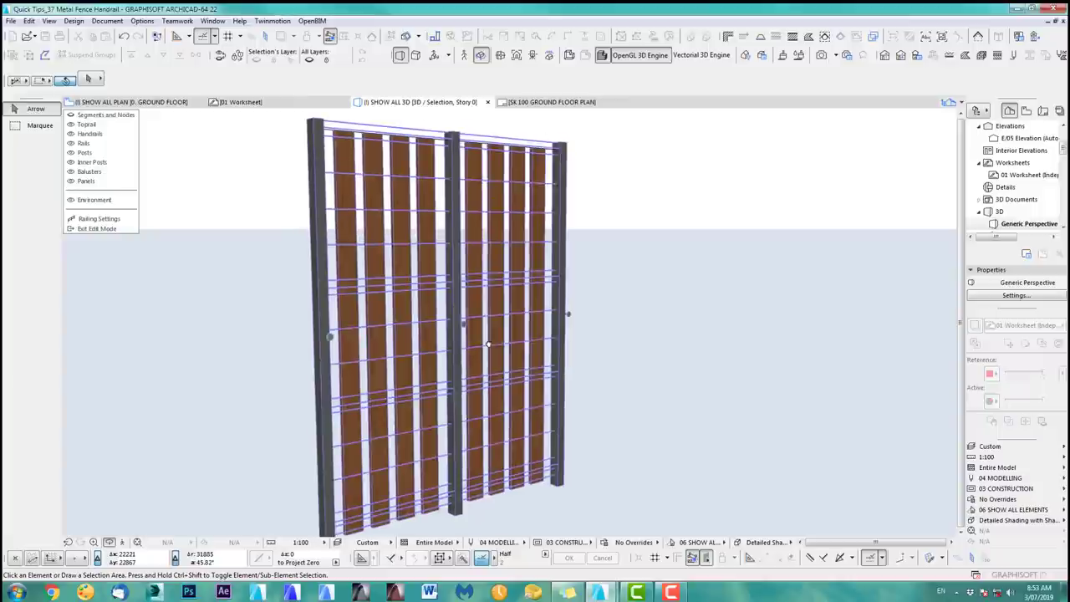
pyautogui.click(72, 183)
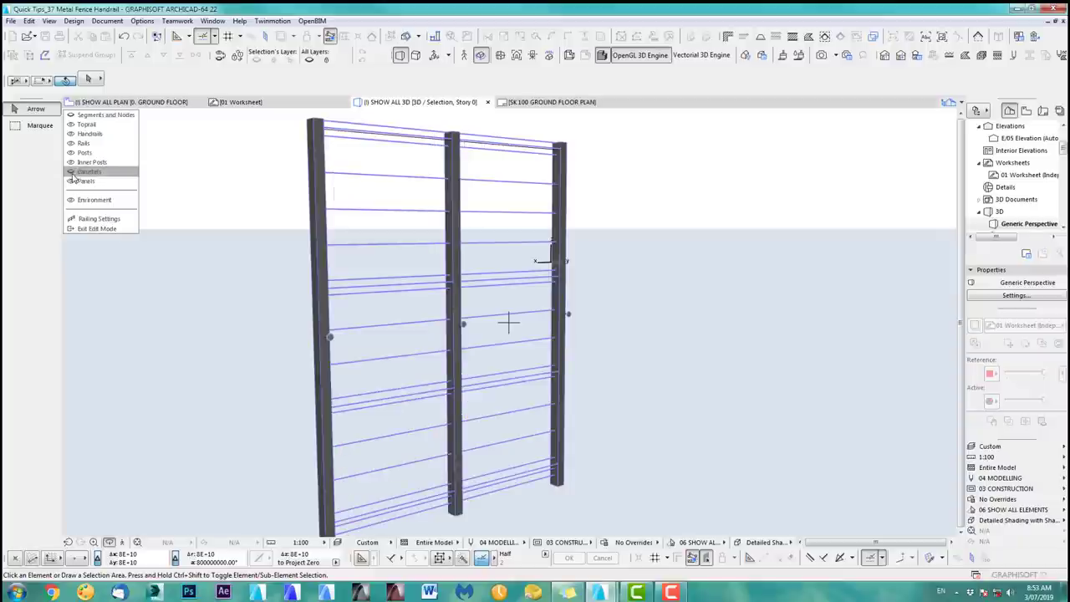
pyautogui.click(72, 175)
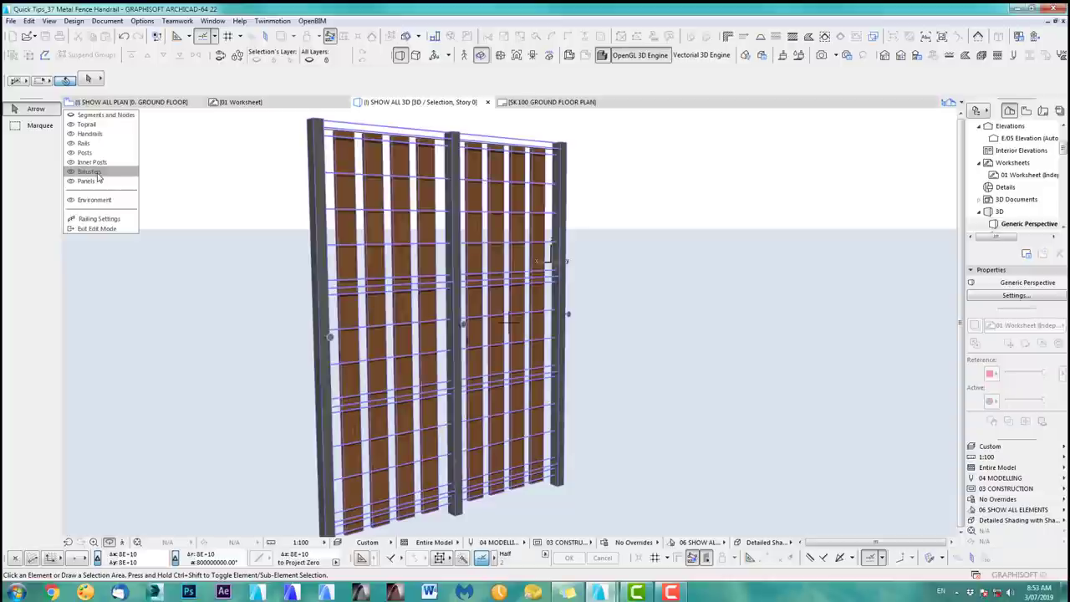
pyautogui.click(96, 228)
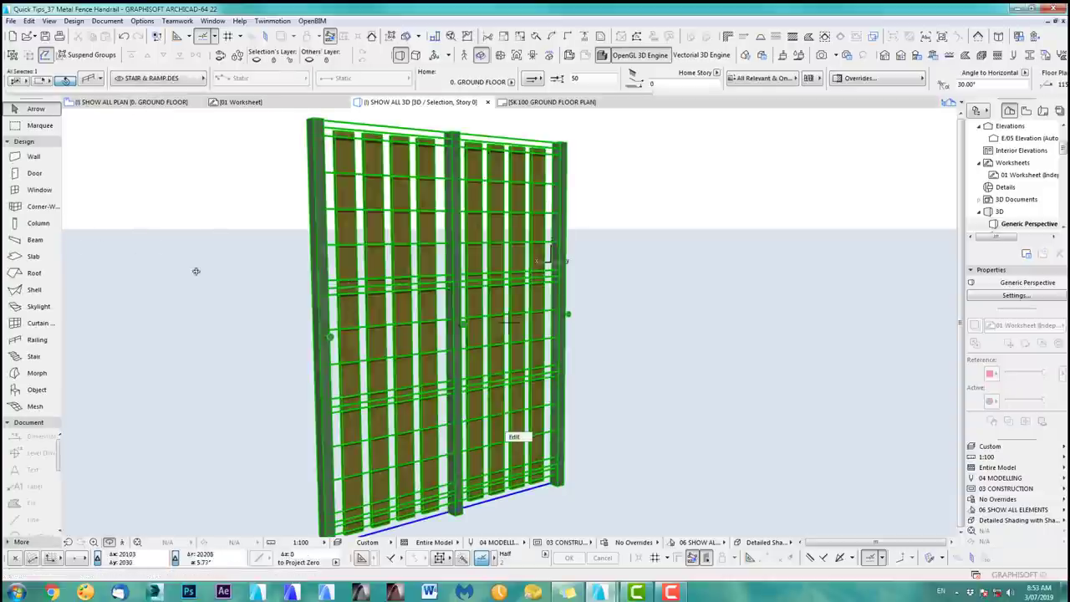
# Select the mesh sample's vertical bent wire on the ground floor plan and show it alone in 3D to examine its bend.
pyautogui.press('F2')
pyautogui.moveTo(522, 325); pyautogui.dragTo(484, 275, button='middle')
pyautogui.scroll(10, 472, 423)
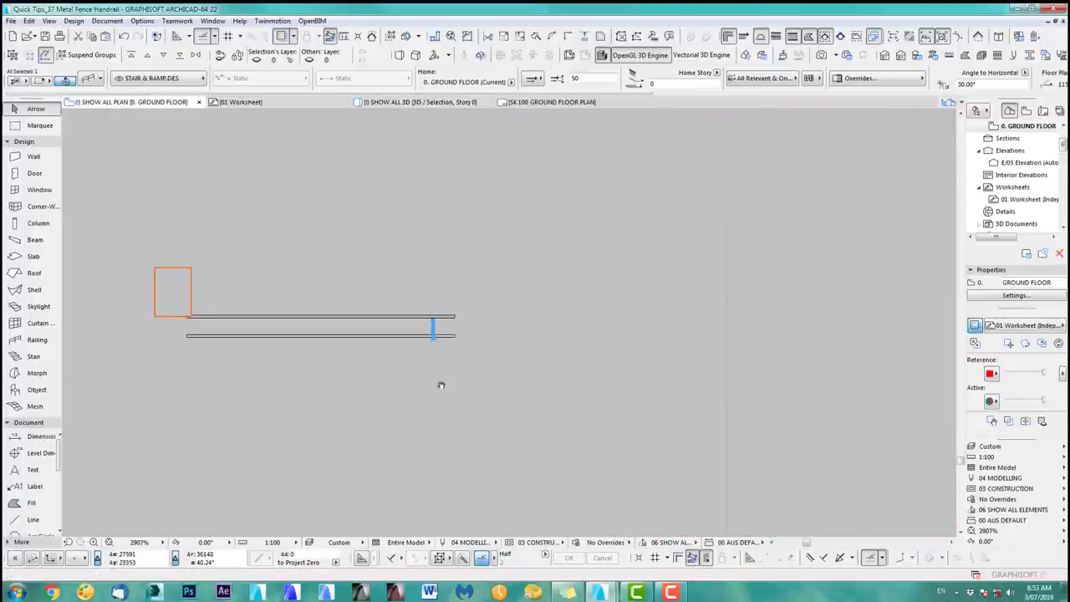
pyautogui.scroll(2, 443, 360)
pyautogui.click(442, 349)
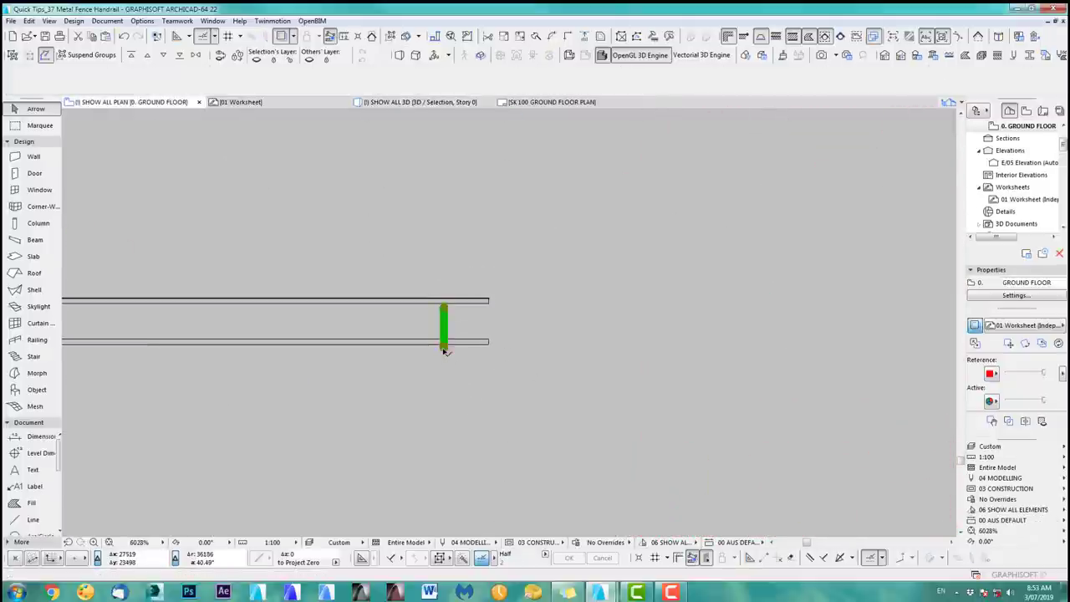
pyautogui.press('F3')
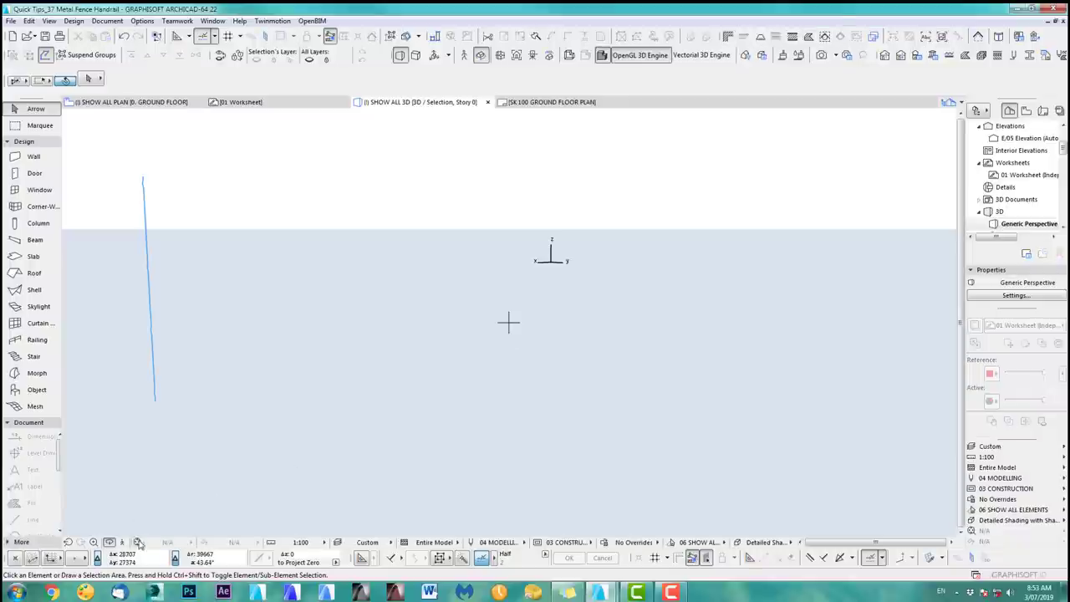
pyautogui.keyDown('shift'); pyautogui.moveTo(551, 390); pyautogui.dragTo(508, 379, button='middle'); pyautogui.keyUp('shift')
pyautogui.scroll(3, 508, 379)
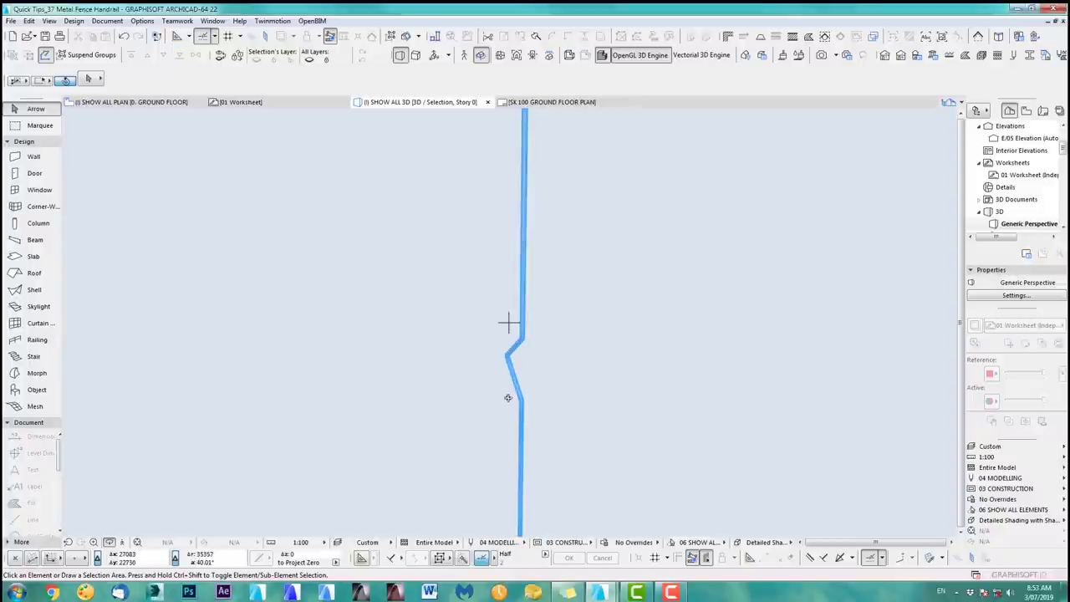
# Return to the ground floor plan with the bent wire selected and examine the options for saving the selection as a library part.
pyautogui.press('F2')
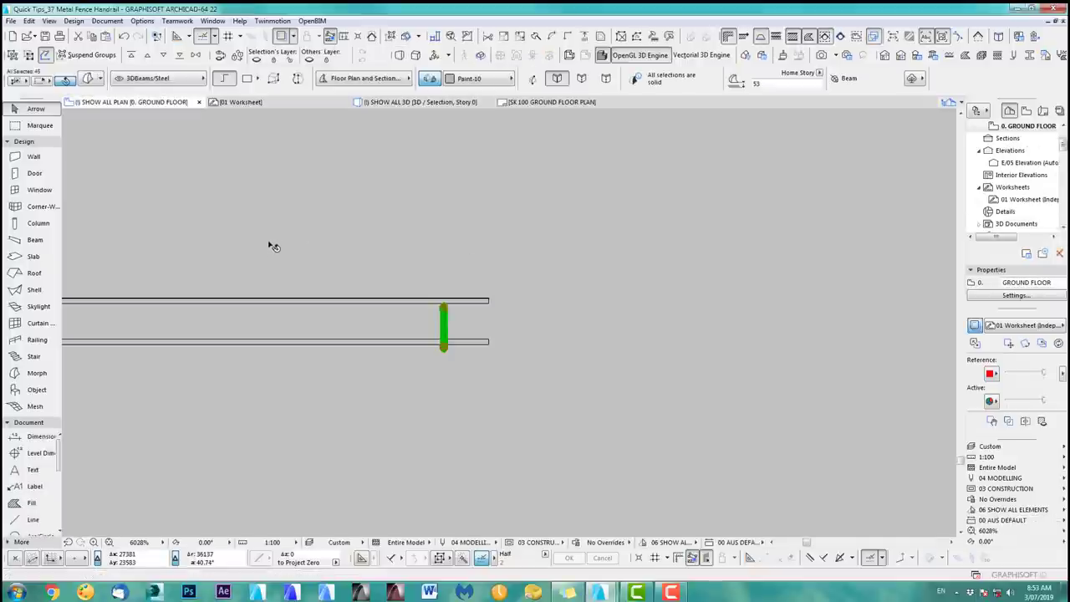
pyautogui.click(261, 234)
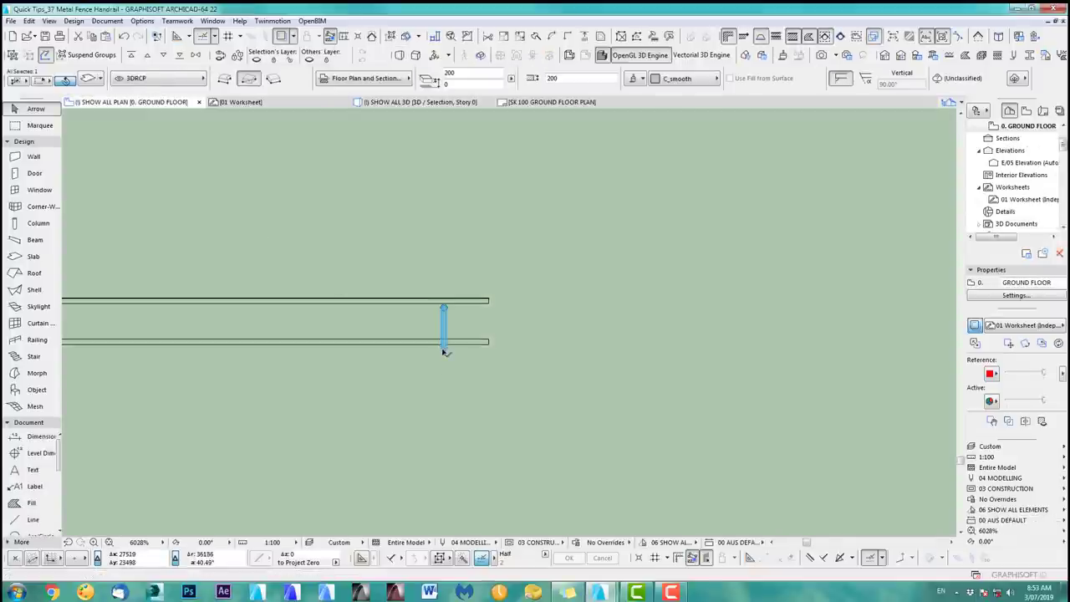
pyautogui.click(11, 22)
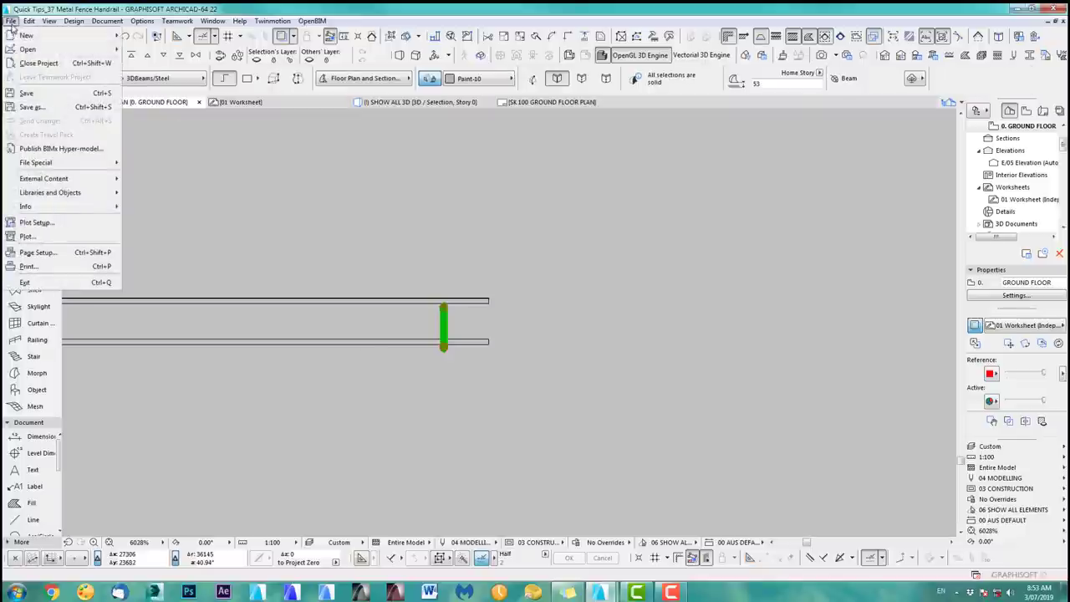
pyautogui.moveTo(64, 194)
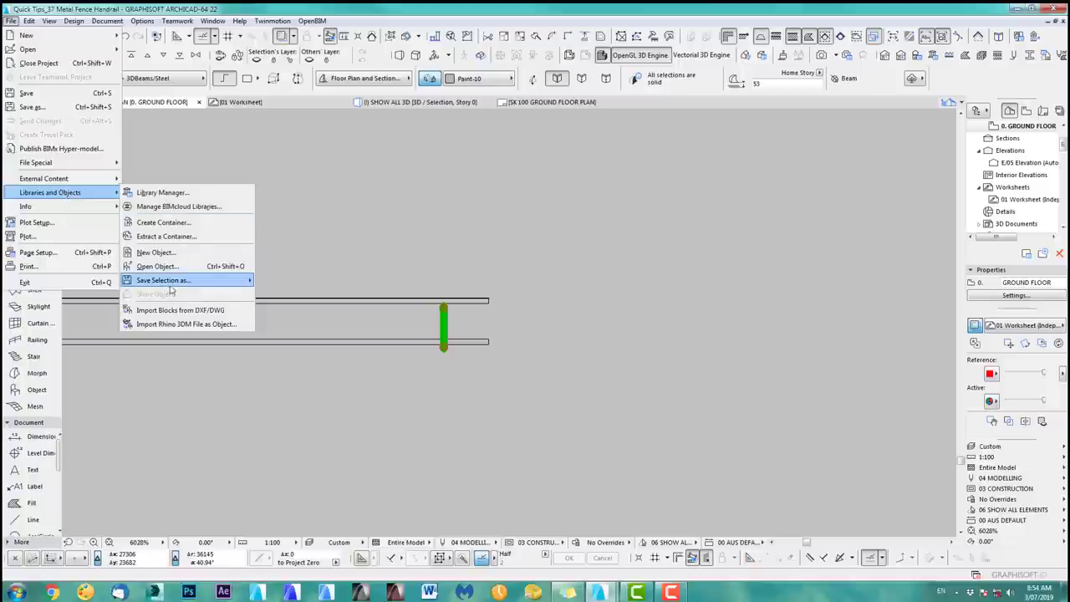
pyautogui.moveTo(172, 284)
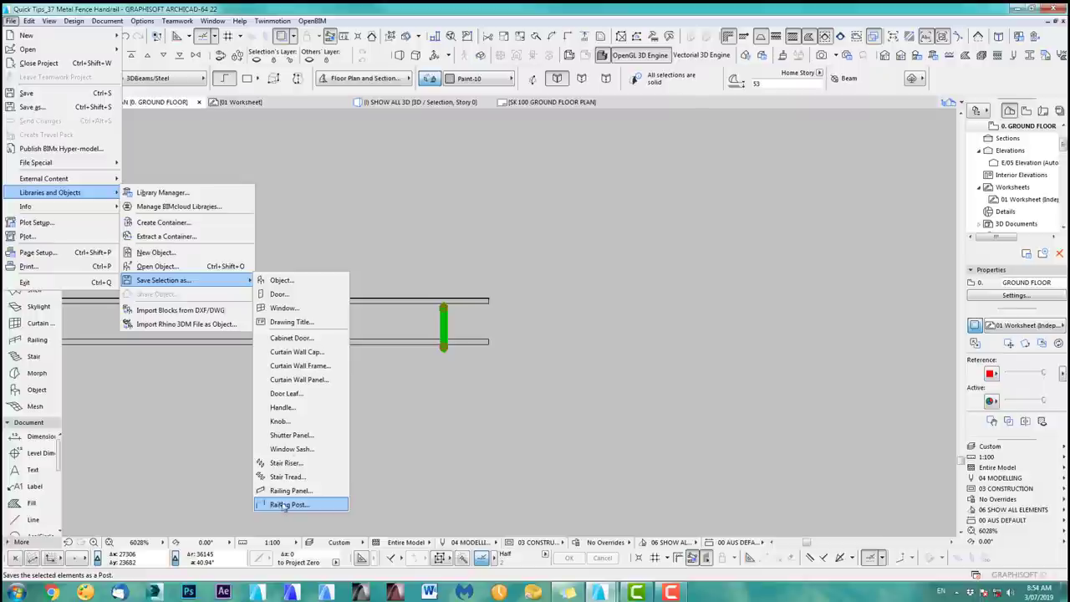
# Review the menu customization in the Work Environment settings and close it without changing anything.
pyautogui.click(148, 25)
pyautogui.click(148, 25)
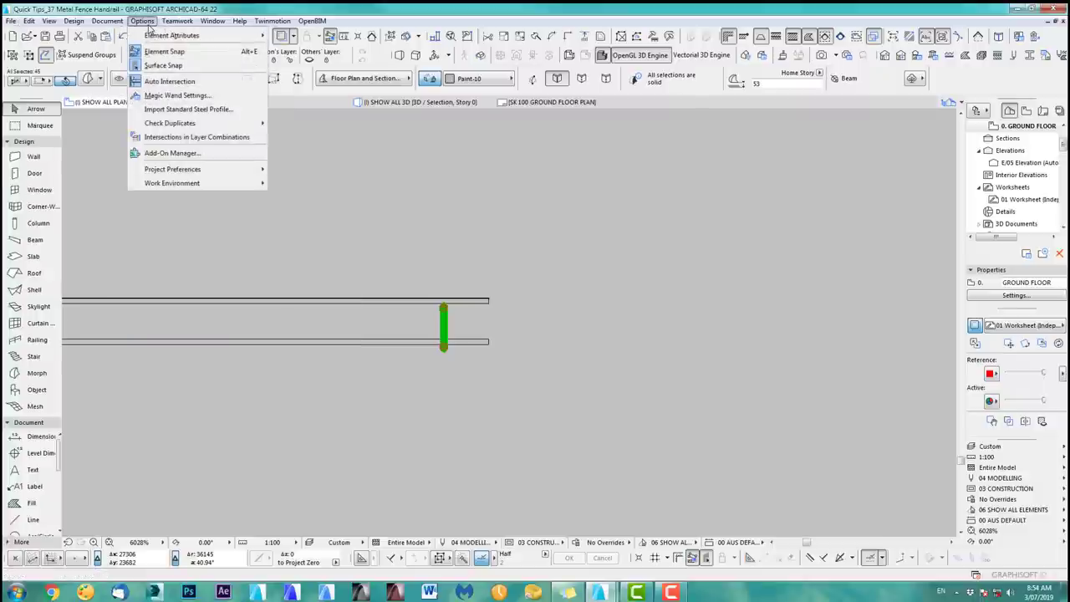
pyautogui.moveTo(206, 183)
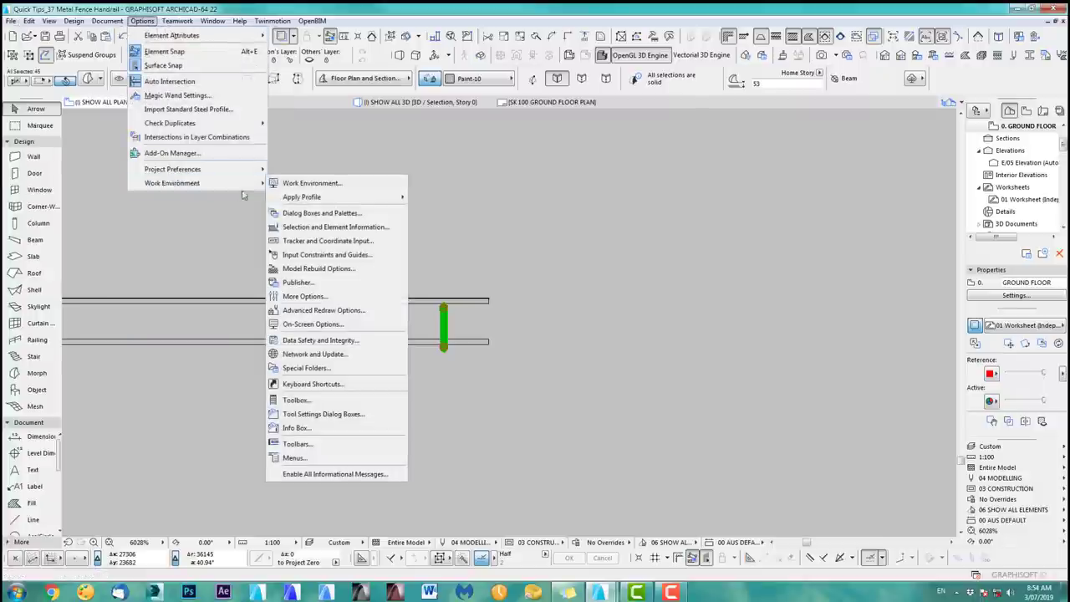
pyautogui.click(297, 184)
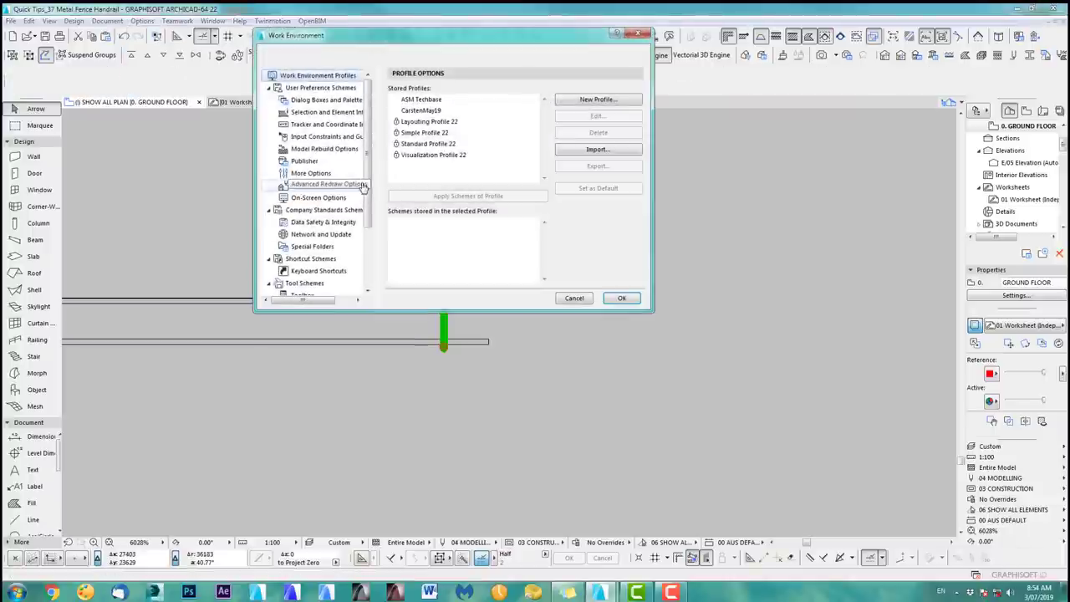
pyautogui.scroll(-5, 351, 251)
pyautogui.click(307, 287)
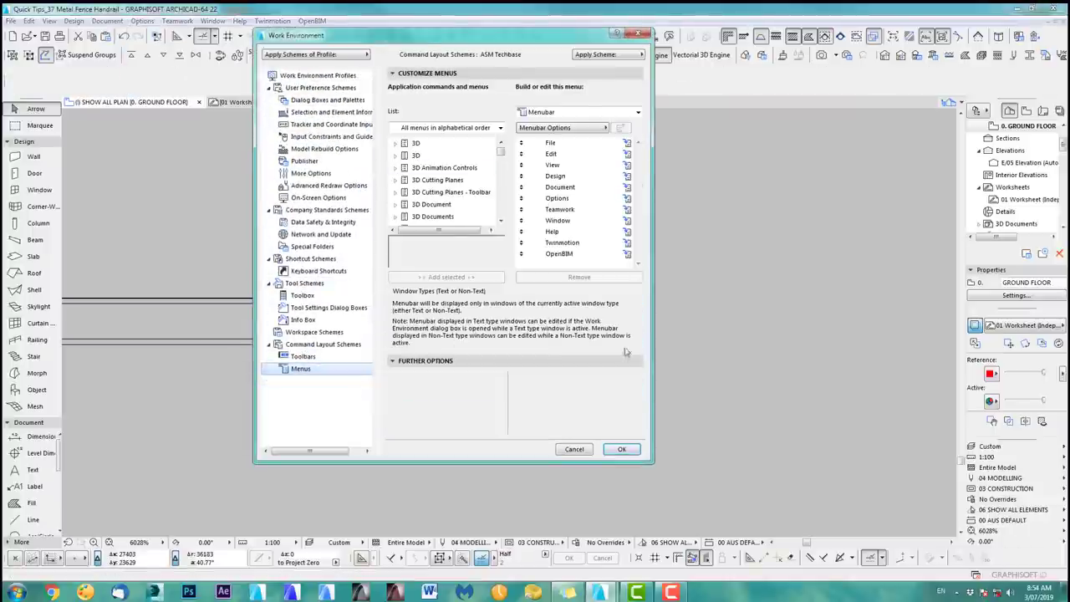
pyautogui.click(471, 128)
pyautogui.click(470, 129)
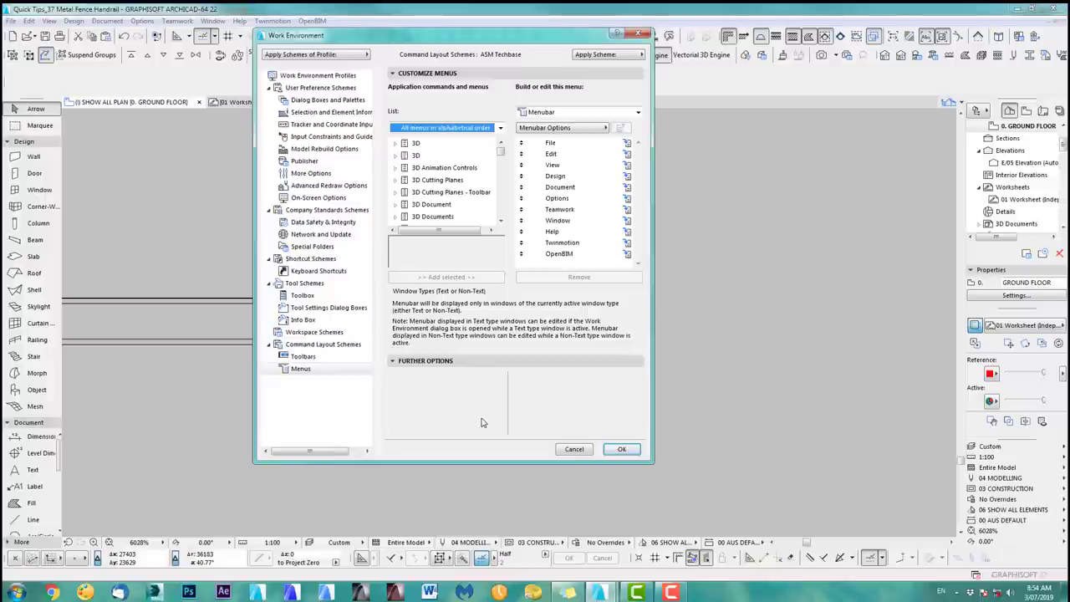
pyautogui.click(575, 449)
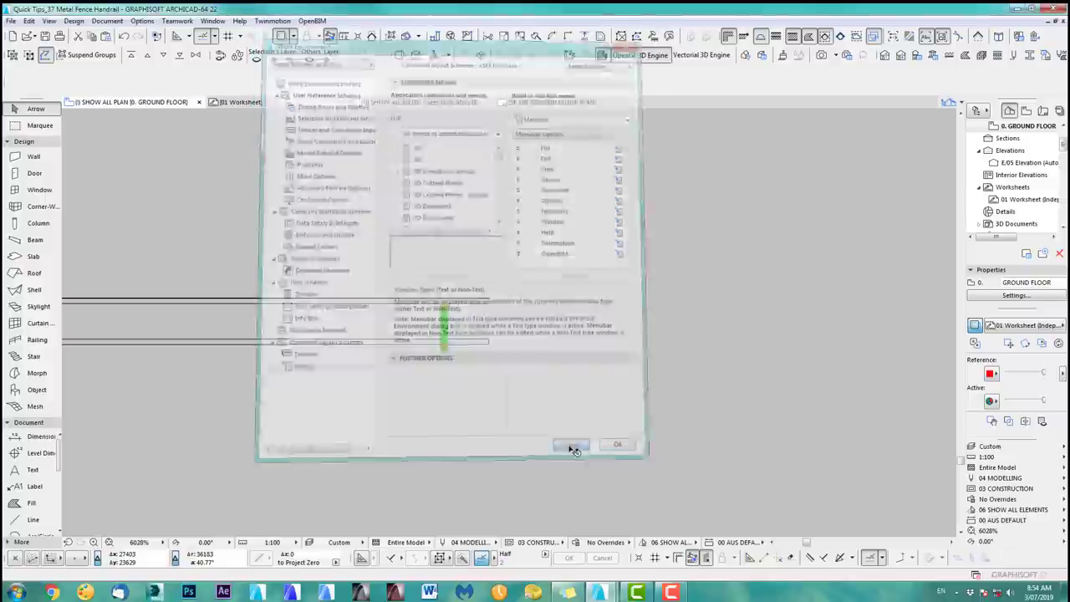
# Save the selected bent wire as a railing post named Railing Post 1 in the Embedded Library.
pyautogui.click(12, 22)
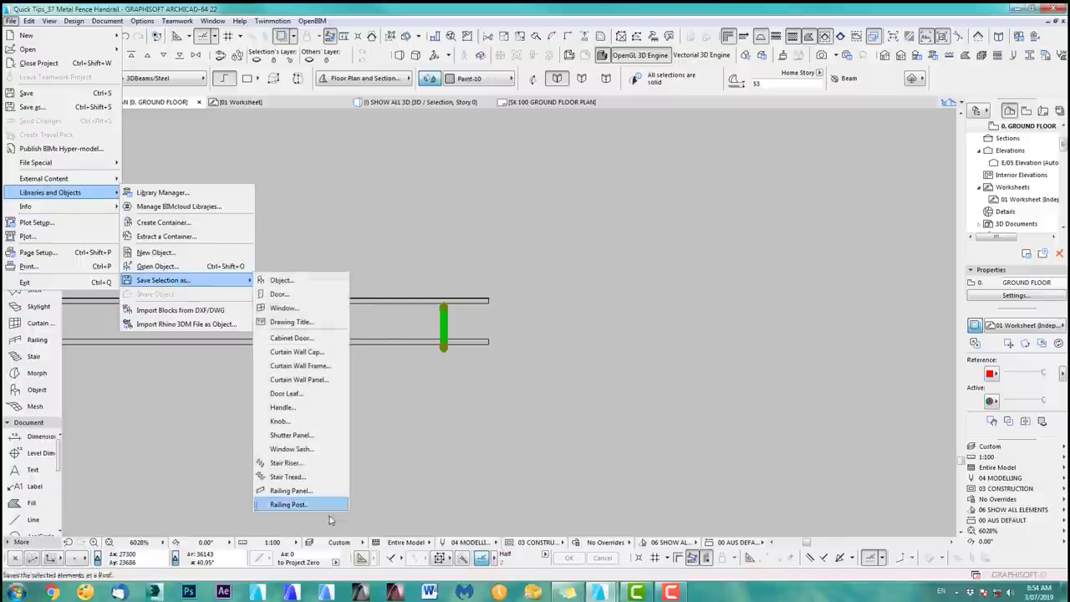
pyautogui.click(298, 506)
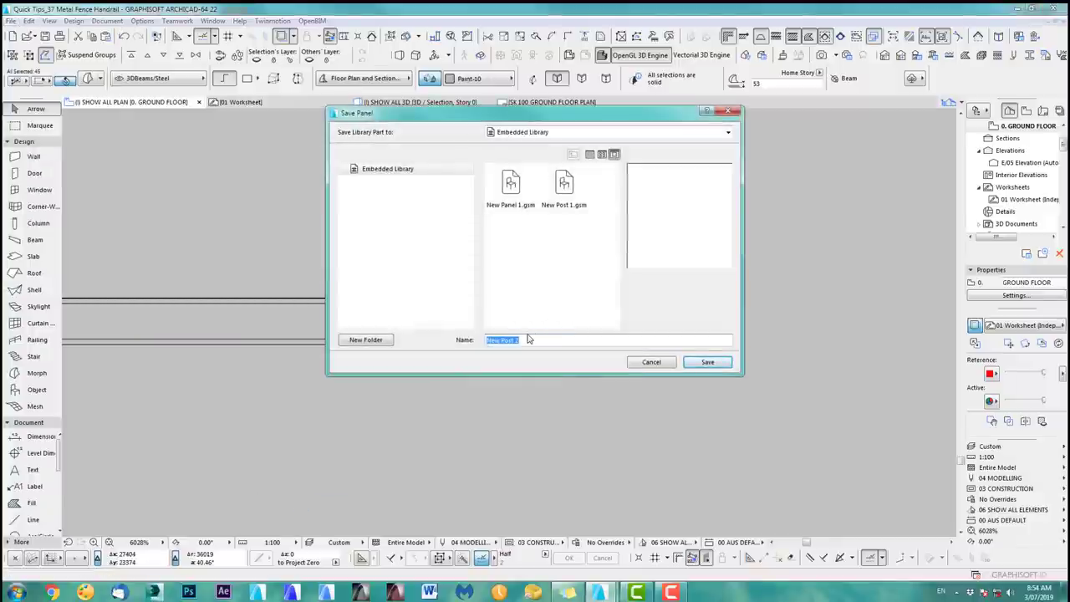
pyautogui.write('Railing')
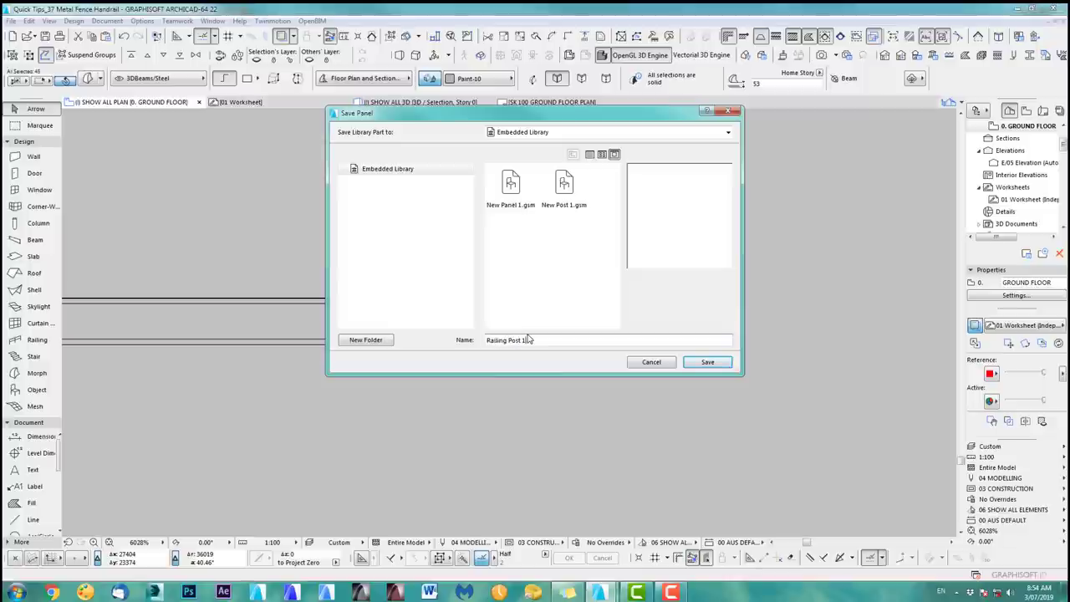
pyautogui.click(711, 366)
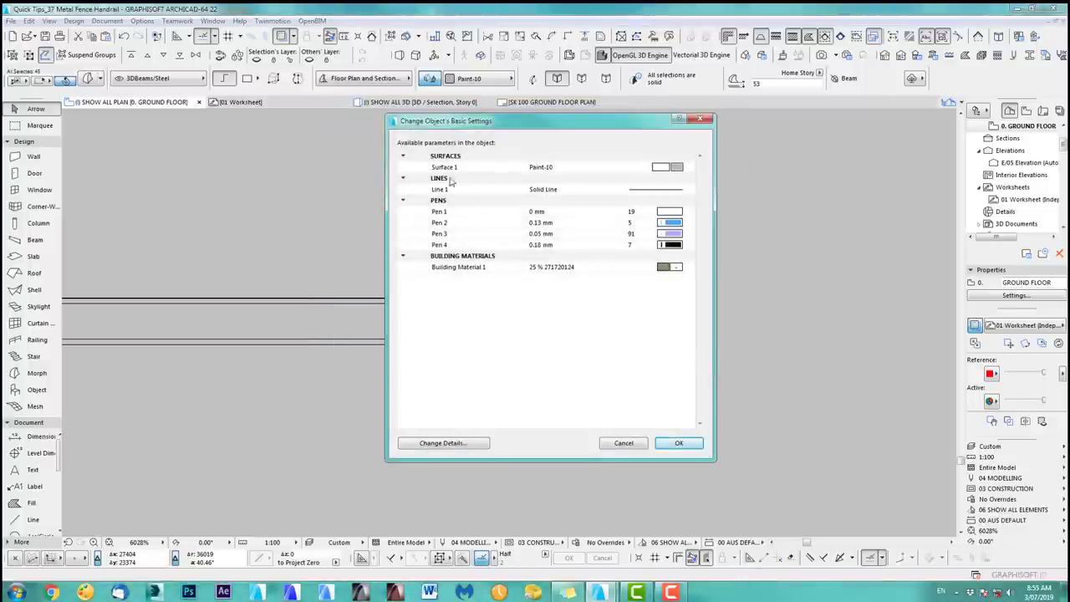
# Set the new post's surface to Metal - Stainless Steel and its building material to Steel, and confirm the object settings.
pyautogui.click(676, 167)
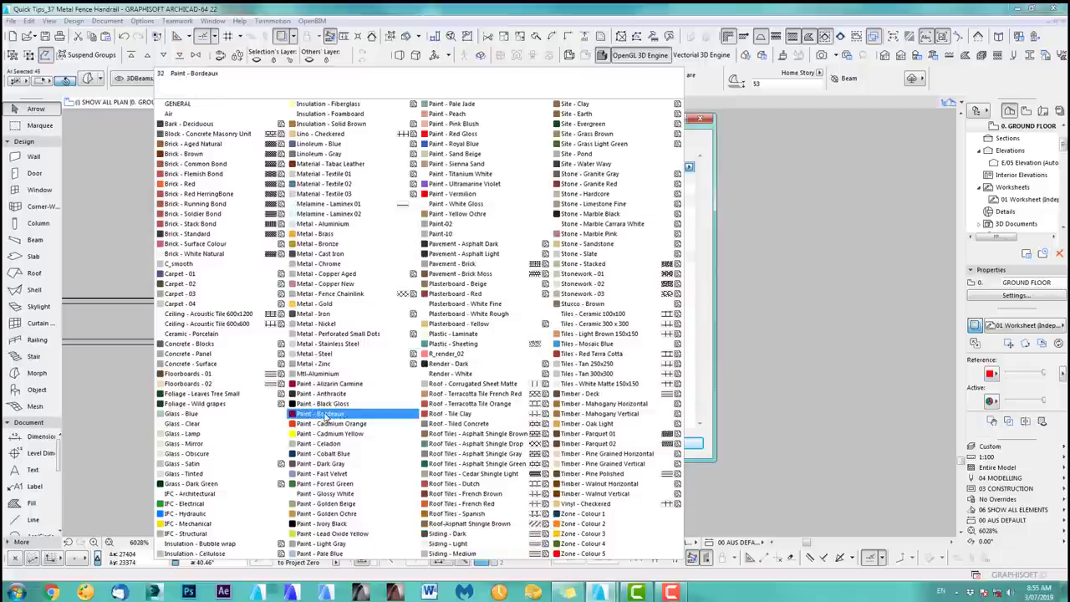
pyautogui.click(327, 343)
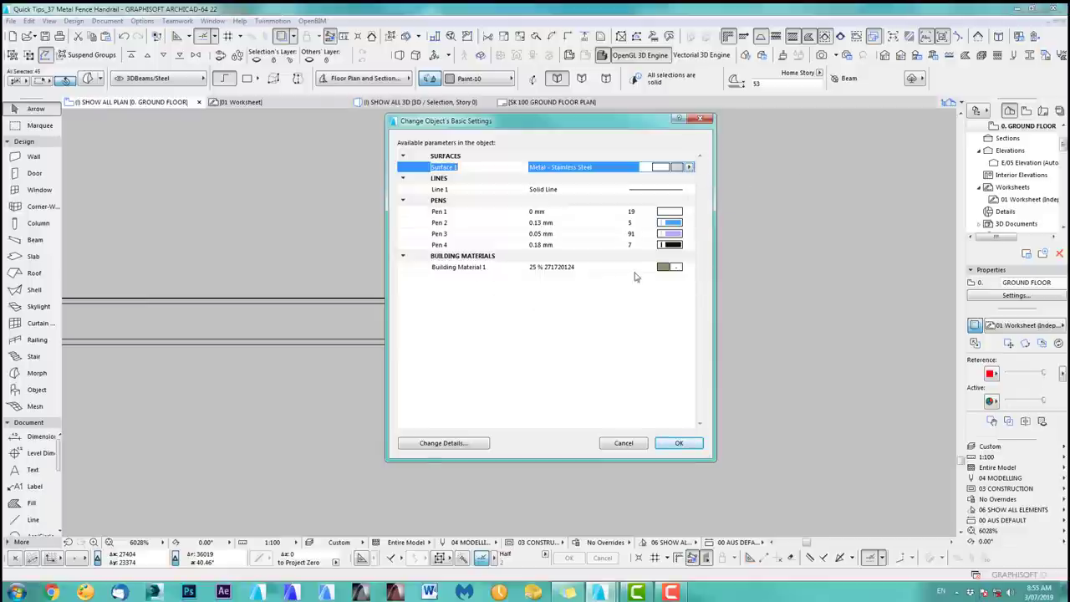
pyautogui.click(677, 268)
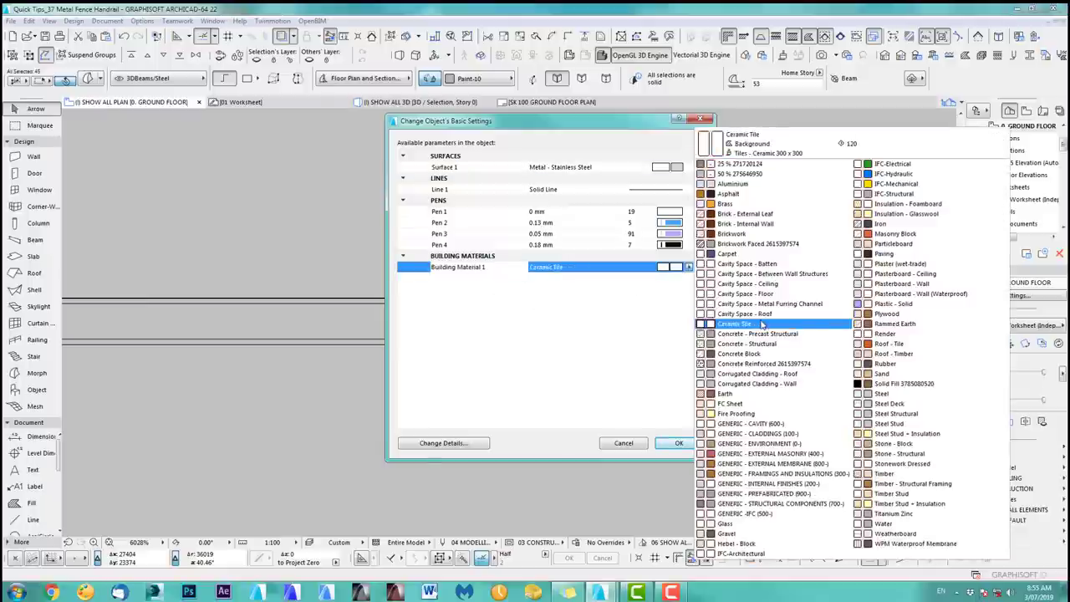
pyautogui.click(881, 394)
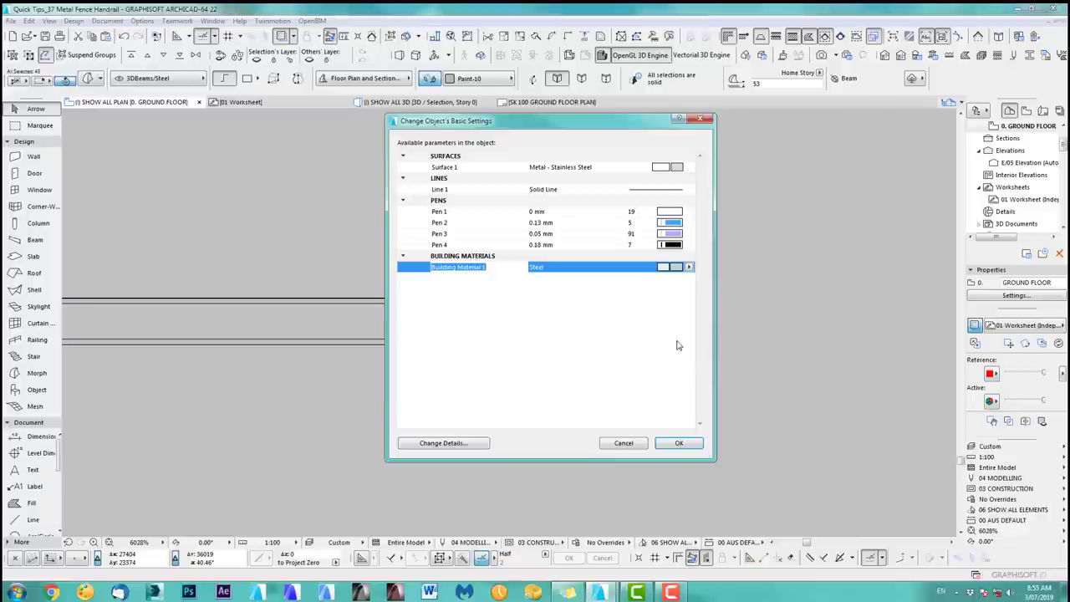
pyautogui.click(679, 444)
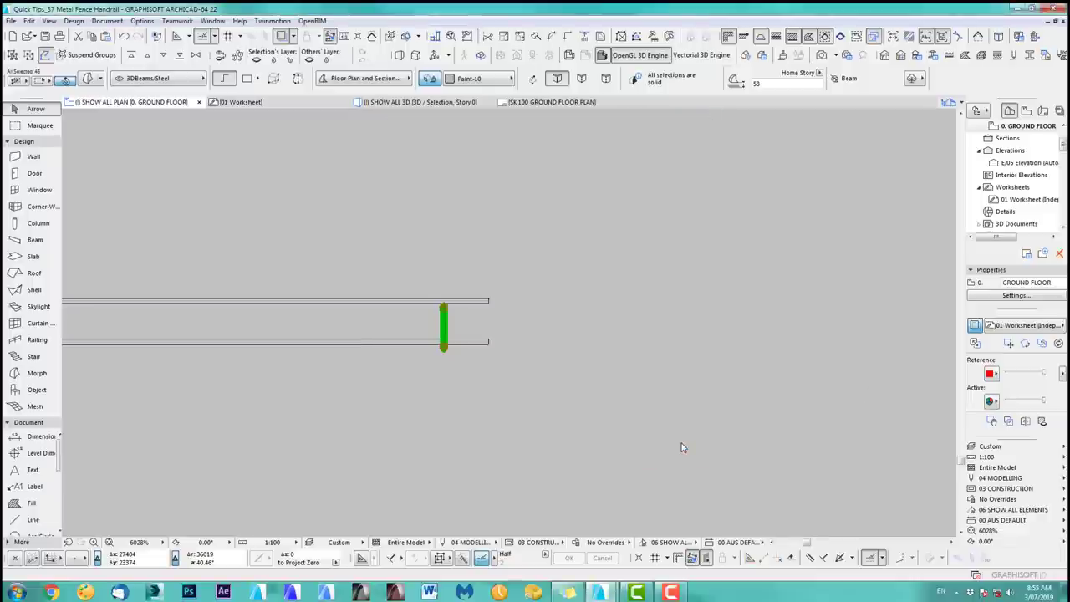
# Deselect the bent wire and show only the fence railing from the floor plan in 3D.
pyautogui.click(514, 280)
pyautogui.scroll(-6, 487, 451)
pyautogui.scroll(-5, 489, 311)
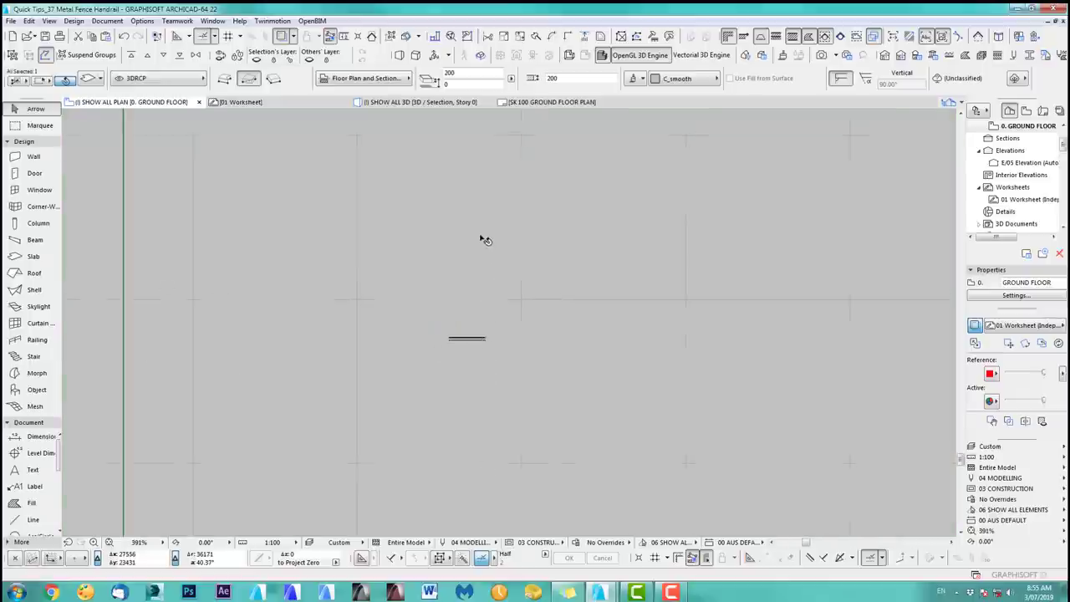
pyautogui.press('Escape')
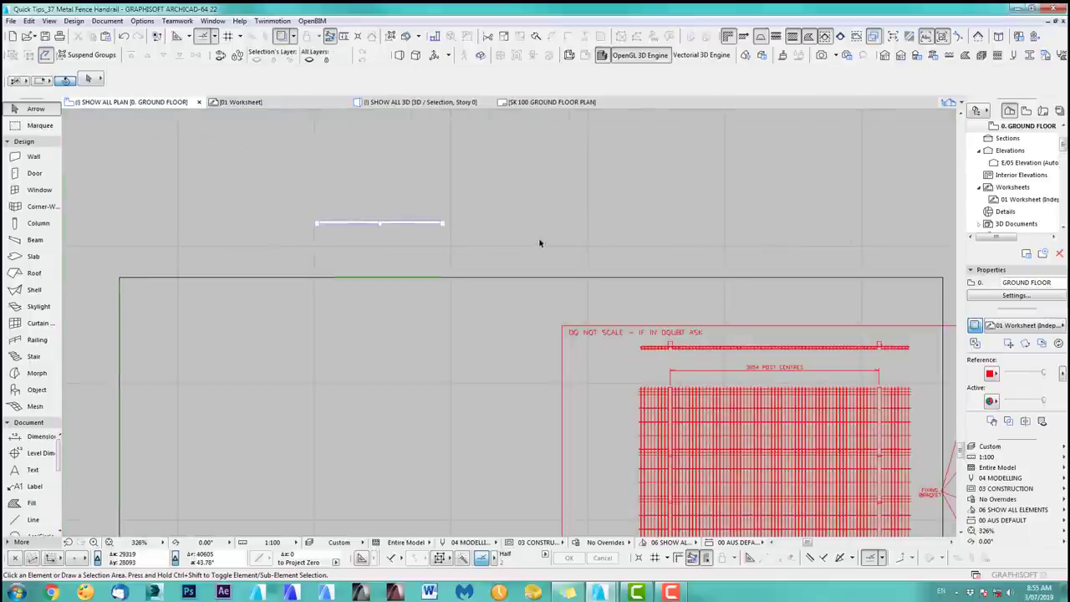
pyautogui.click(446, 227)
pyautogui.press('F5')
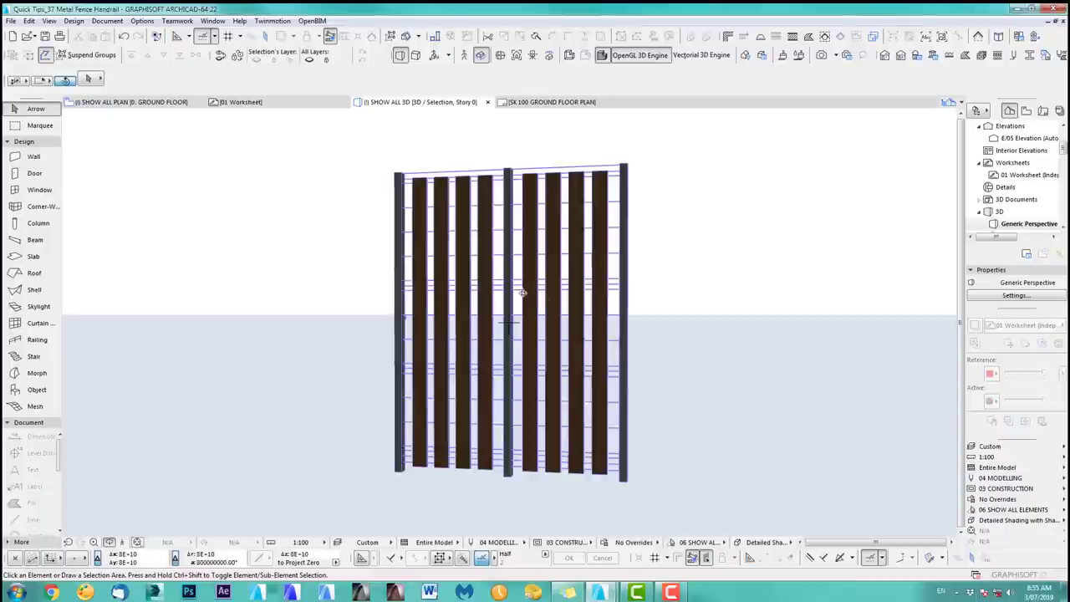
pyautogui.keyDown('shift'); pyautogui.moveTo(561, 300); pyautogui.dragTo(398, 317, button='middle'); pyautogui.keyUp('shift')
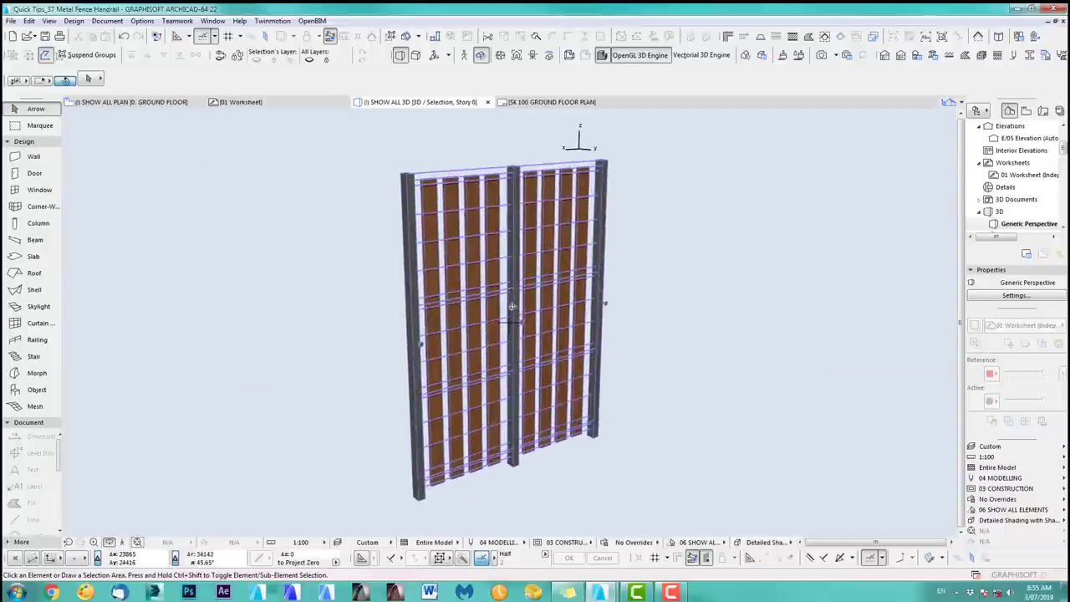
# Enter the fence railing's edit mode and hide and reshow its balusters to identify the timber slats.
pyautogui.click(518, 311)
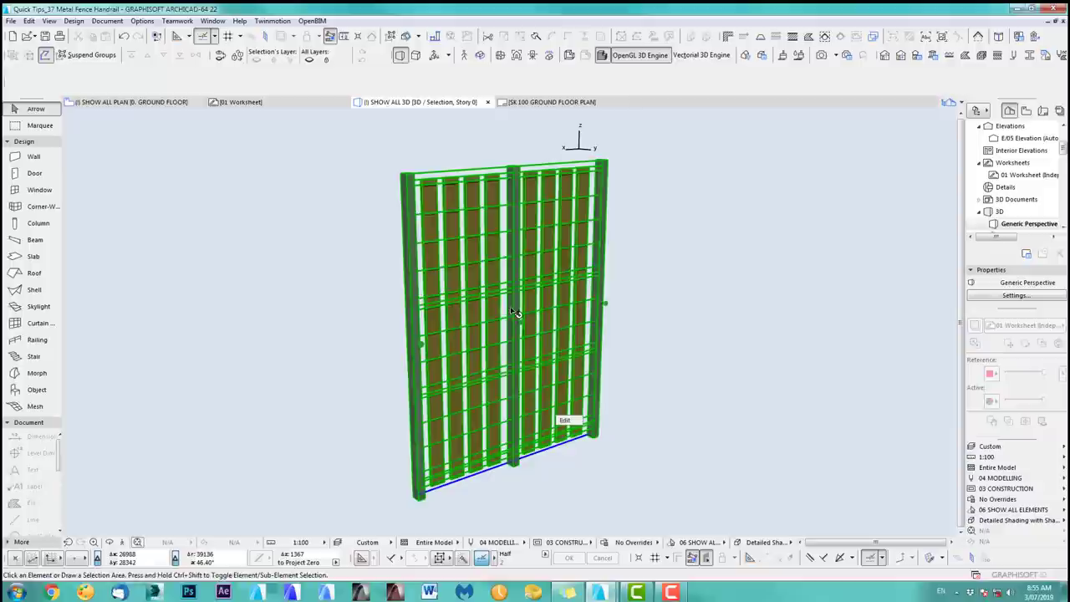
pyautogui.click(565, 421)
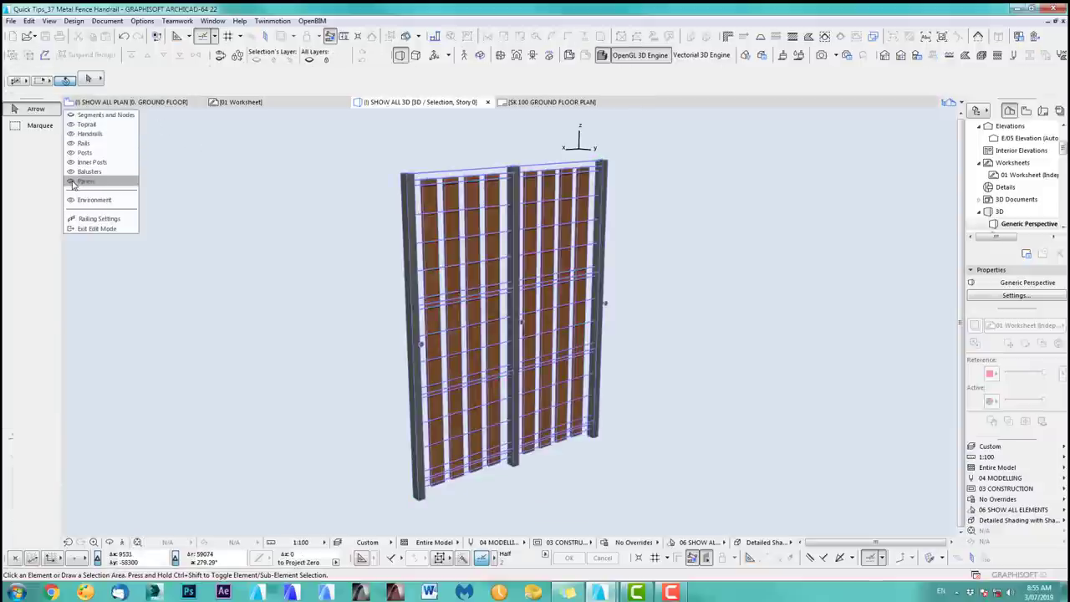
pyautogui.click(71, 172)
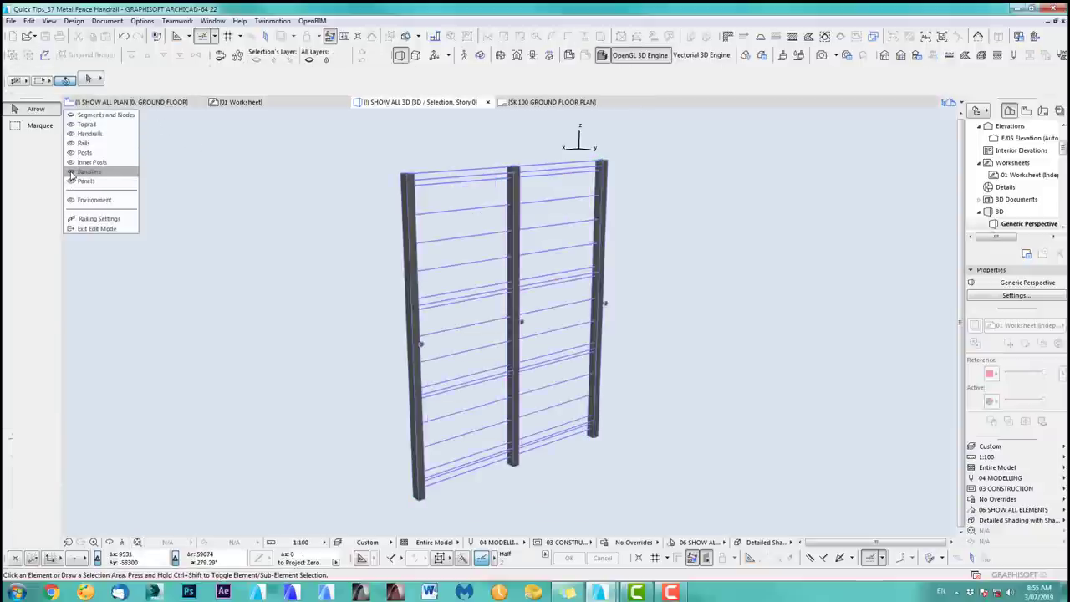
pyautogui.click(71, 172)
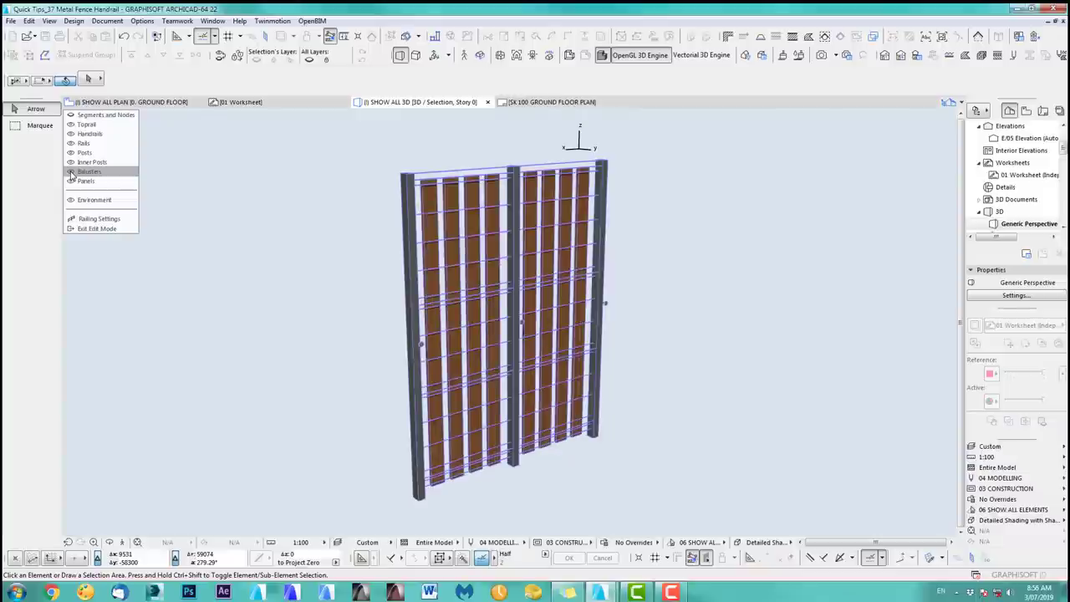
# Replace the timber slats by setting the railing's baluster type to the custom Railing Post 1, apply it and inspect the bent wires.
pyautogui.click(98, 219)
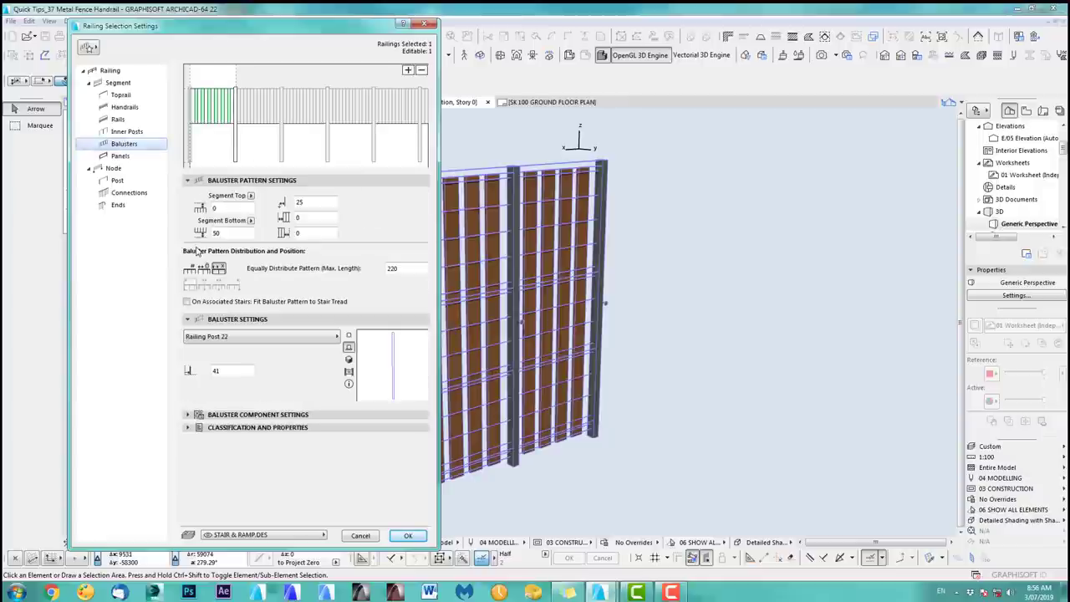
pyautogui.click(240, 338)
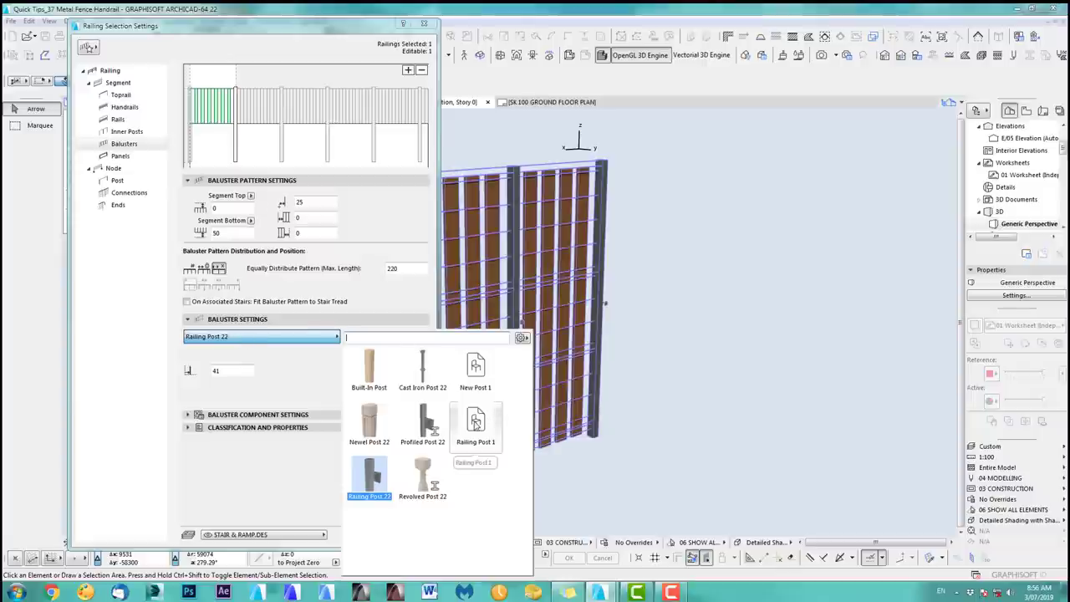
pyautogui.click(475, 421)
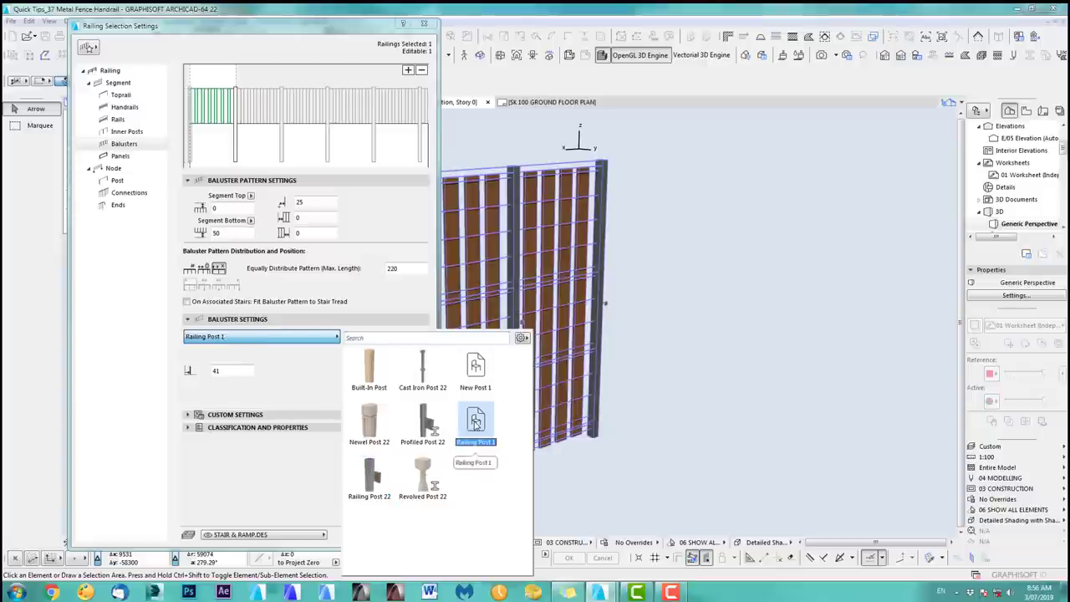
pyautogui.doubleClick(475, 423)
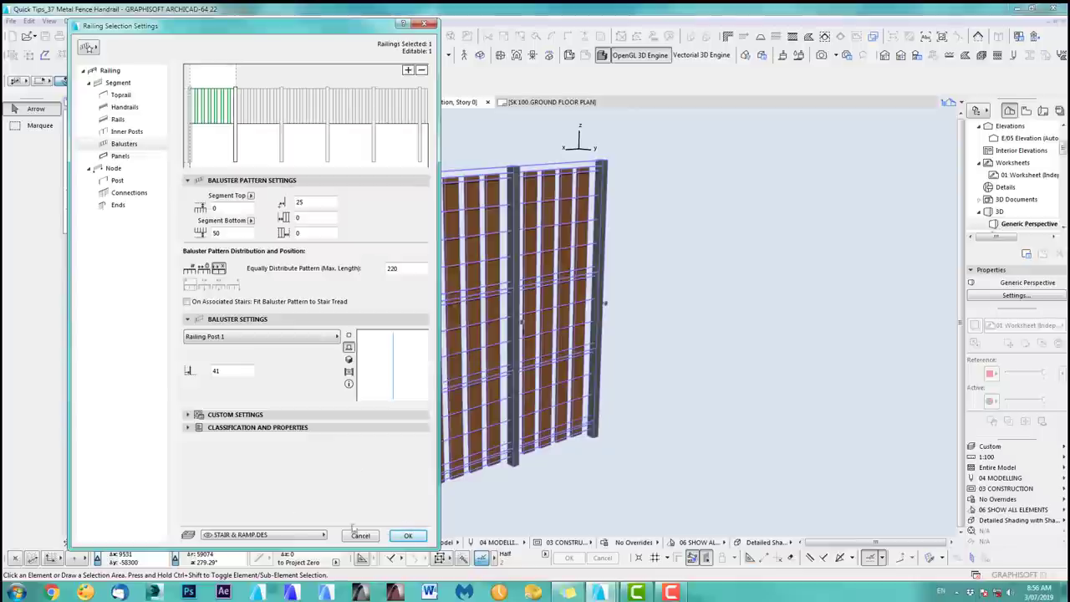
pyautogui.click(409, 535)
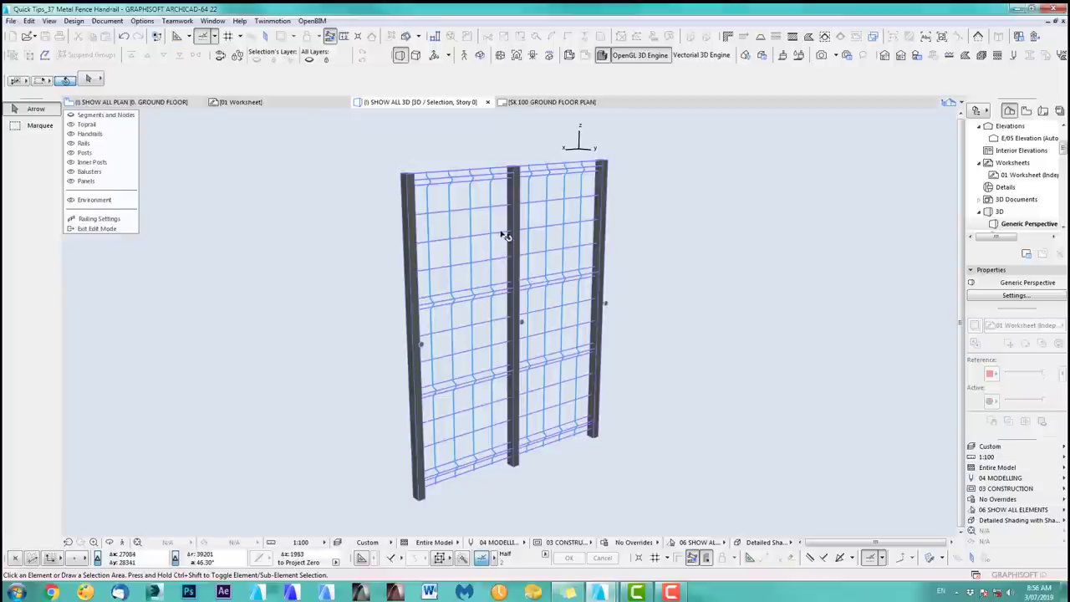
pyautogui.scroll(6, 492, 193)
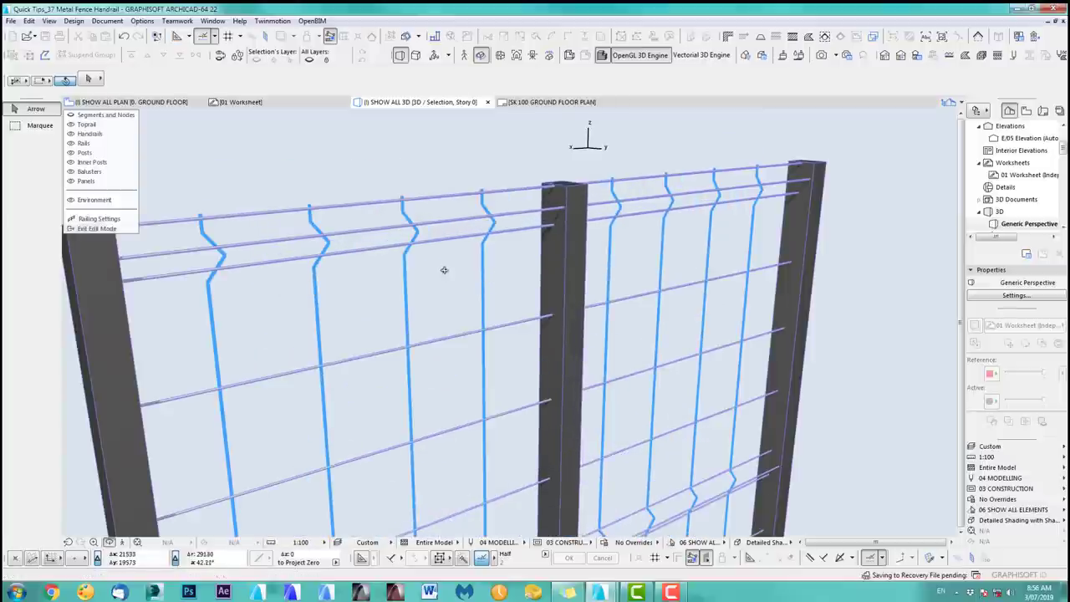
pyautogui.keyDown('shift'); pyautogui.moveTo(444, 270); pyautogui.dragTo(509, 320, button='middle'); pyautogui.keyUp('shift')
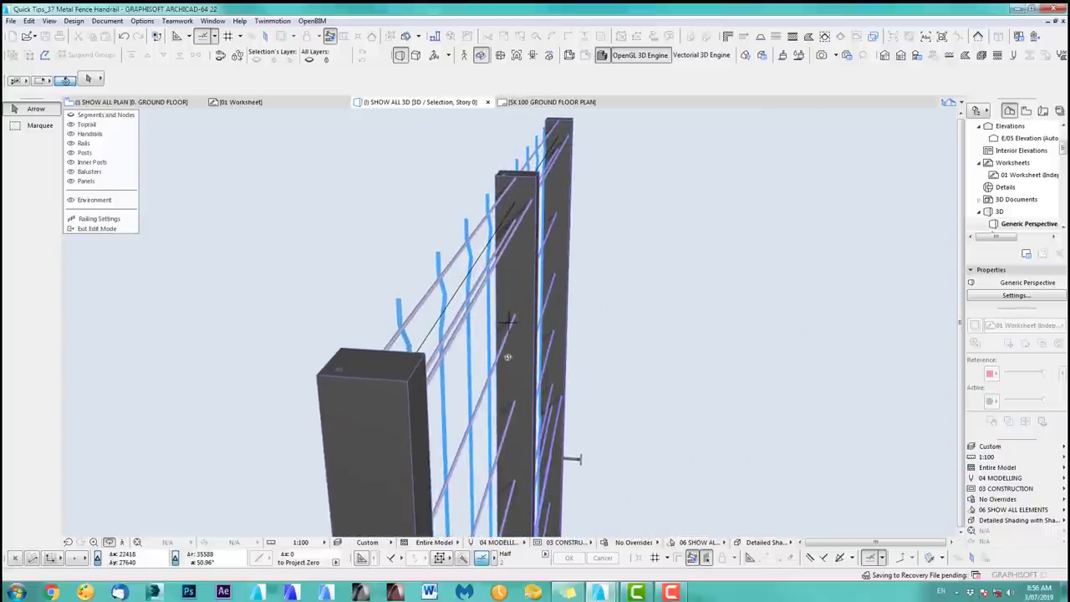
# Exit the railing's edit mode and show the source bent wire with its horizontal wires in 3D to check its orientation.
pyautogui.keyDown('shift'); pyautogui.moveTo(253, 277); pyautogui.dragTo(310, 292, button='middle'); pyautogui.keyUp('shift')
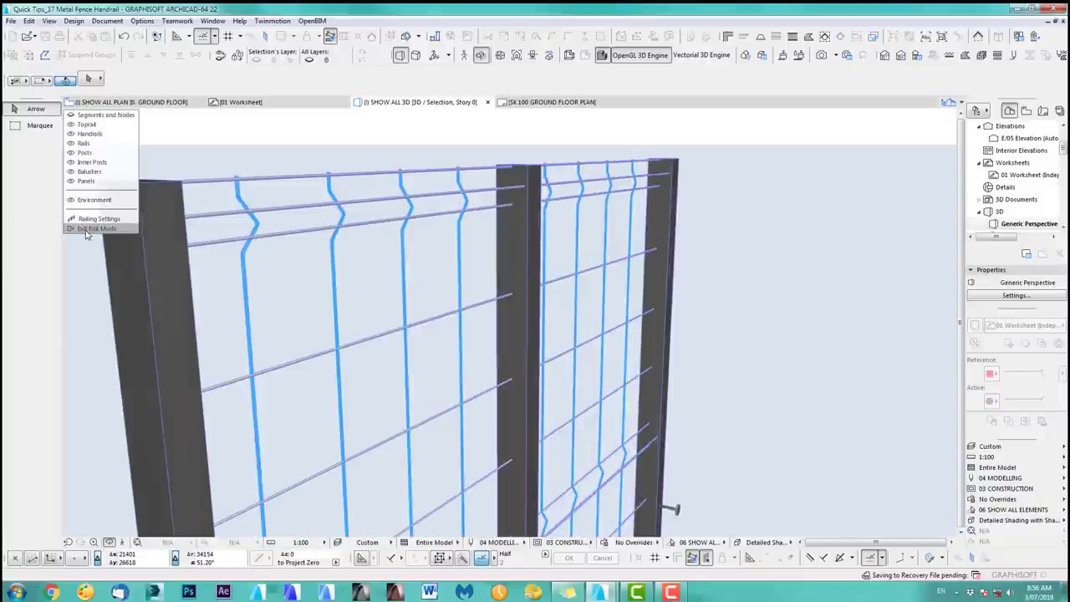
pyautogui.click(88, 228)
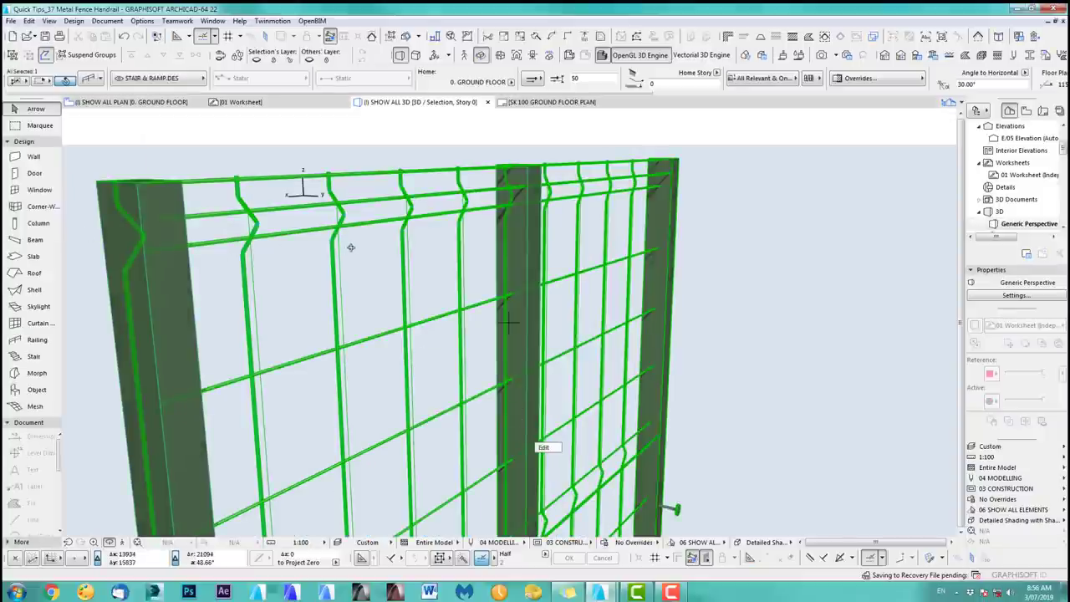
pyautogui.press('F2')
pyautogui.scroll(-5, 456, 301)
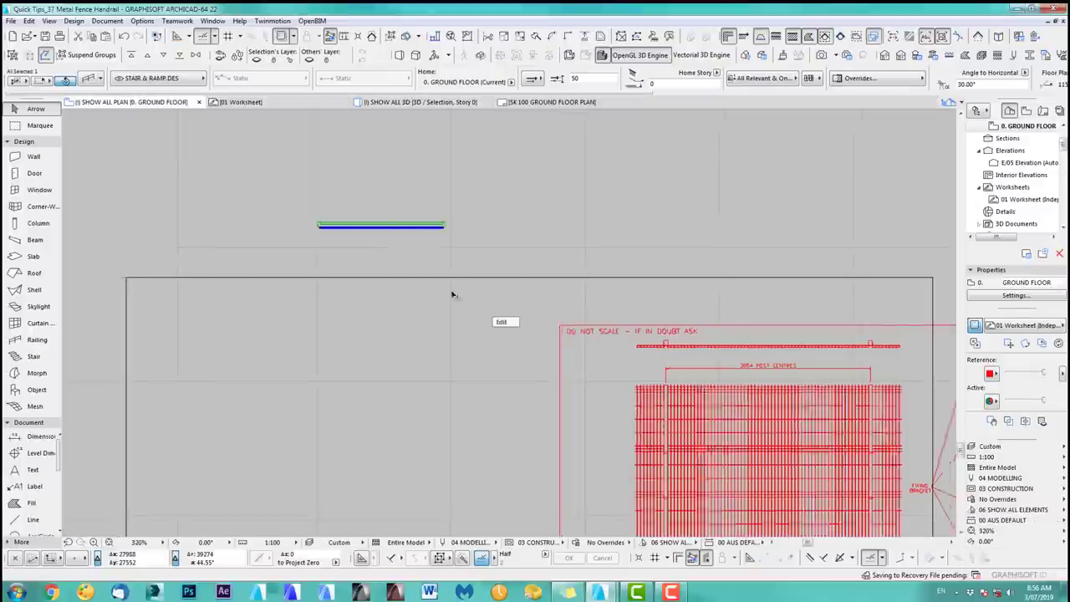
pyautogui.scroll(10, 446, 307)
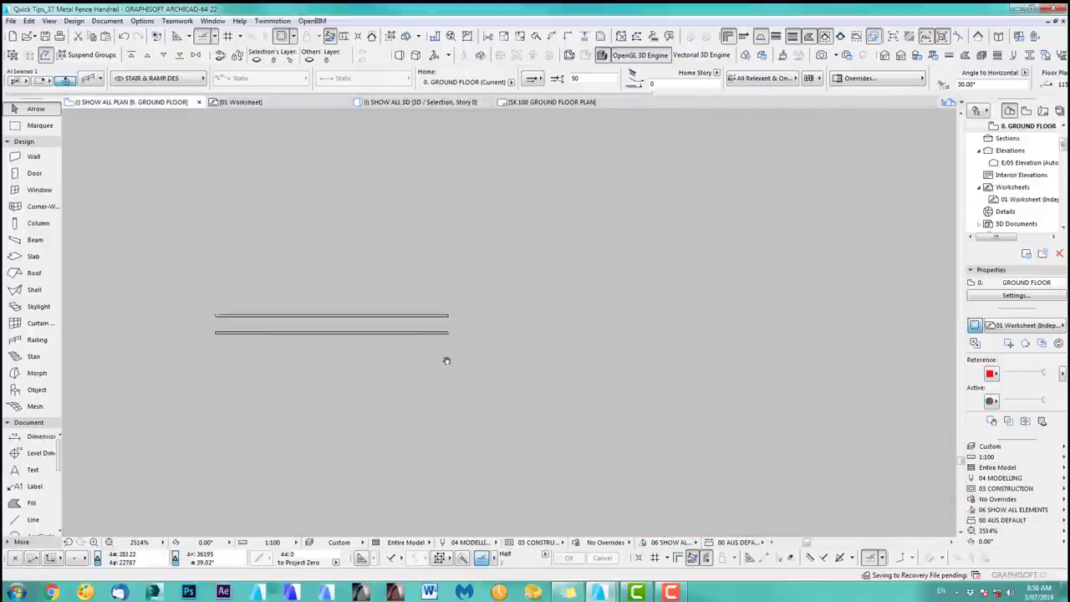
pyautogui.click(413, 311)
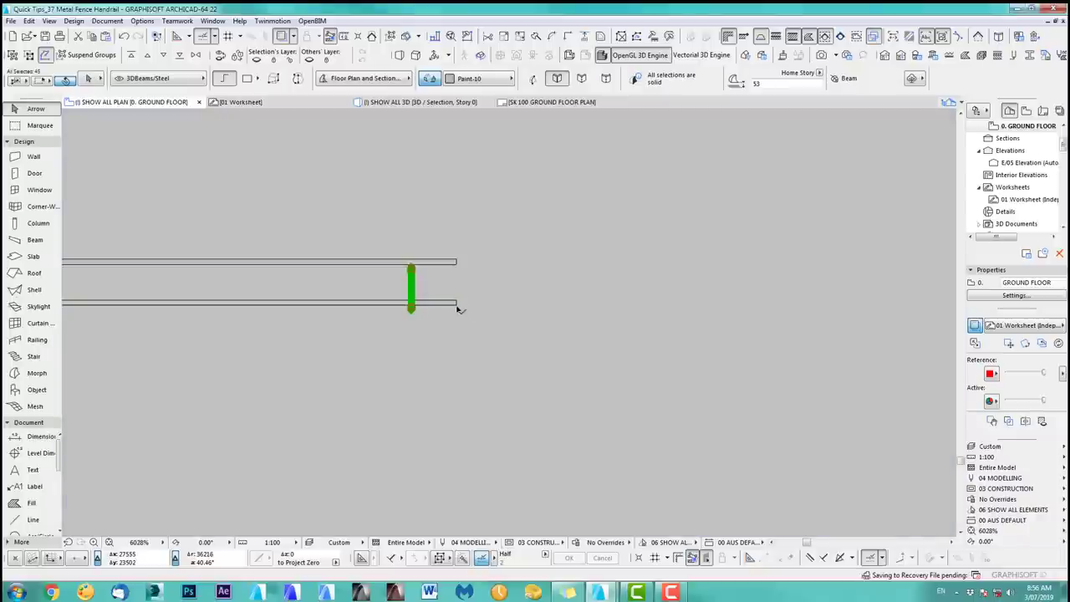
pyautogui.click(458, 306)
pyautogui.press('F5')
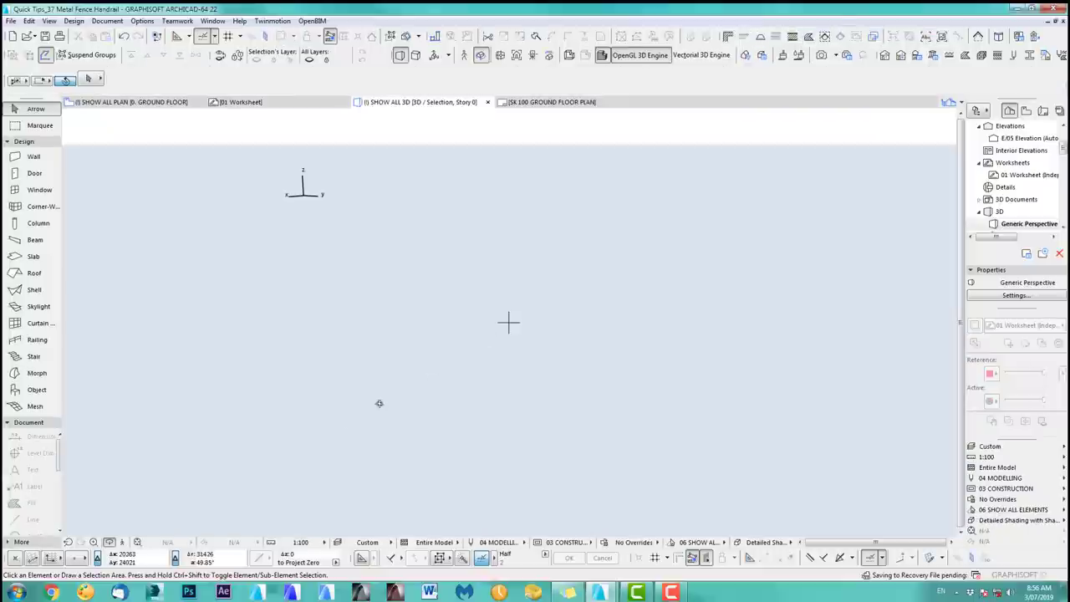
pyautogui.moveTo(508, 322)
pyautogui.keyDown('shift'); pyautogui.mouseDown(button='middle')
pyautogui.moveTo(483, 312)
pyautogui.moveTo(671, 332)
pyautogui.moveTo(657, 396)
pyautogui.moveTo(738, 407)
pyautogui.moveTo(640, 365)
pyautogui.moveTo(581, 301)
pyautogui.moveTo(577, 331)
pyautogui.mouseUp(button='middle'); pyautogui.keyUp('shift')
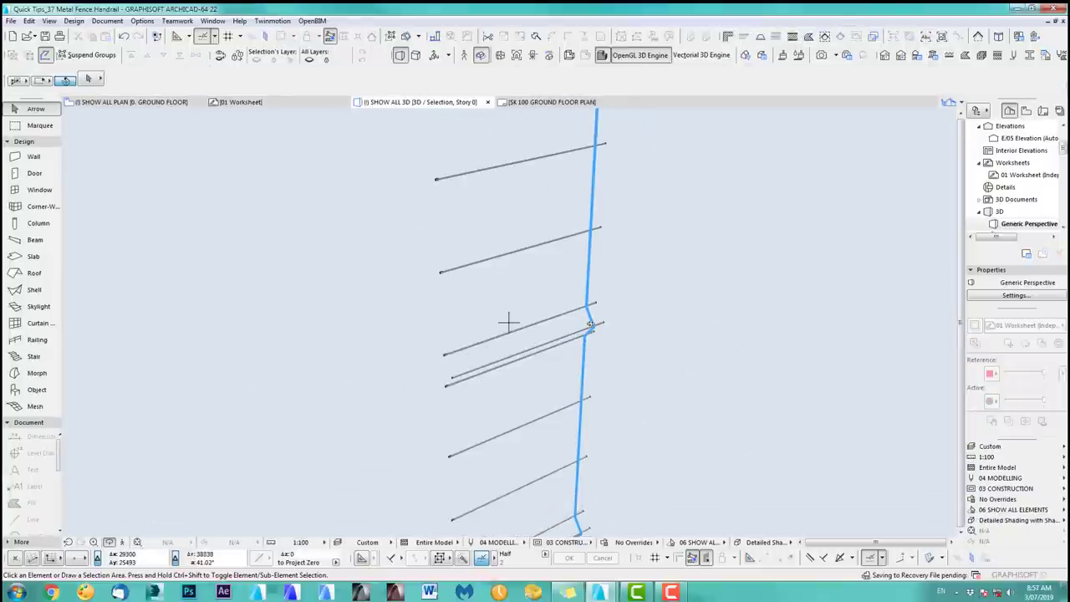
pyautogui.press('F2')
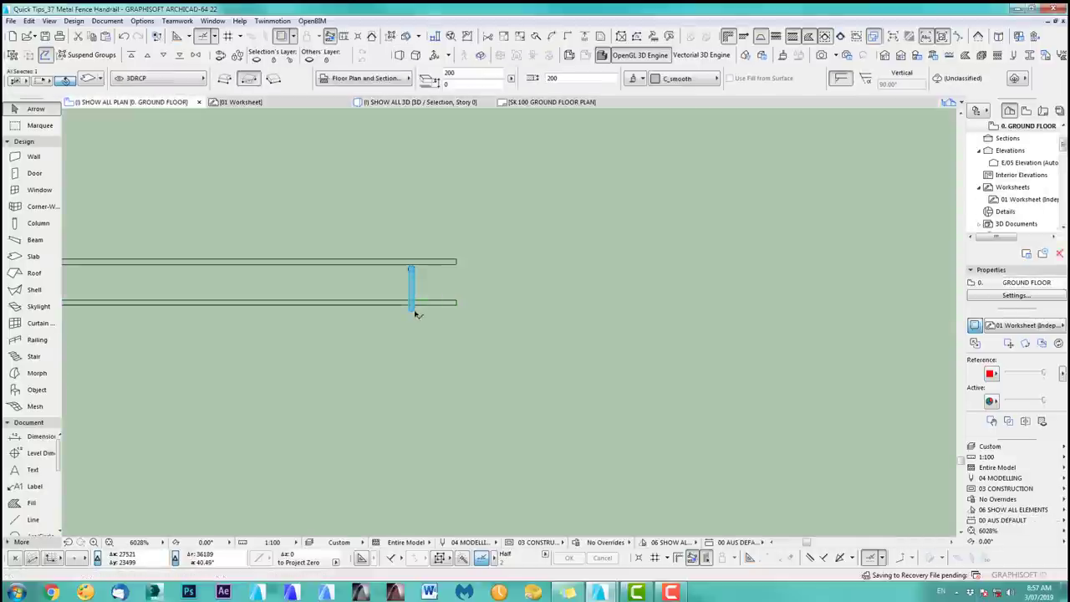
# Rotate the source bent wire 90° about its upper end on the floor plan so it lies parallel to the horizontal wires.
pyautogui.click(412, 308)
pyautogui.hotkey('ctrl', 'e')
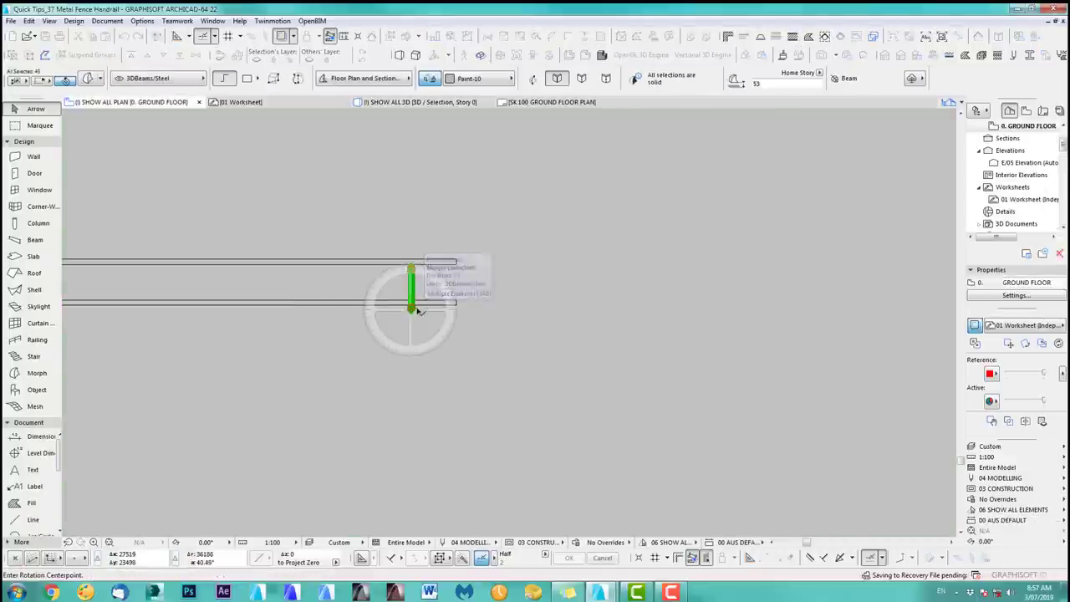
pyautogui.click(410, 271)
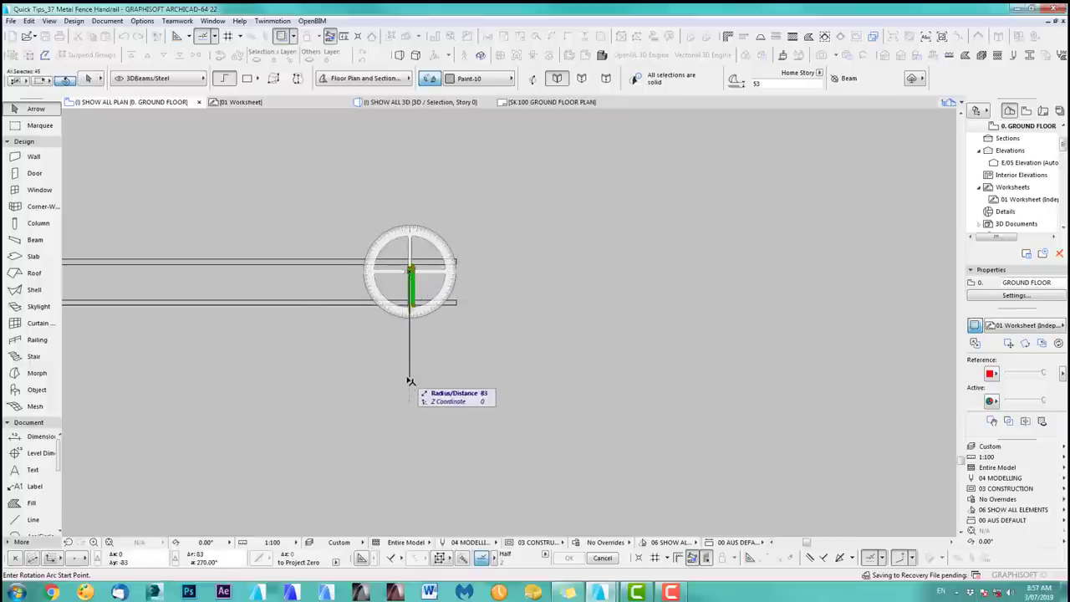
pyautogui.click(409, 381)
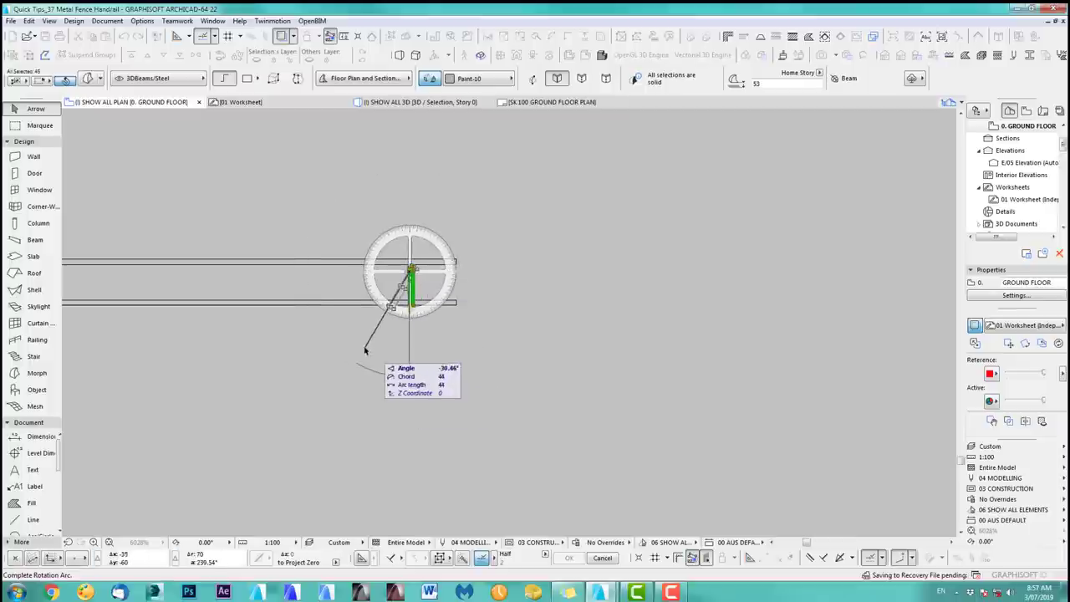
pyautogui.click(537, 276)
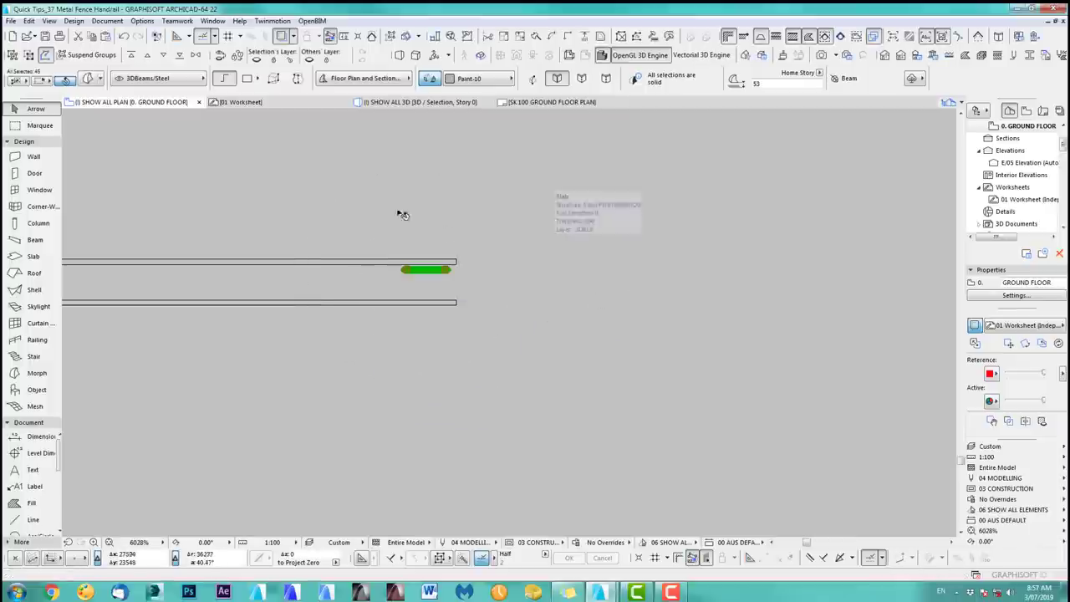
pyautogui.click(29, 21)
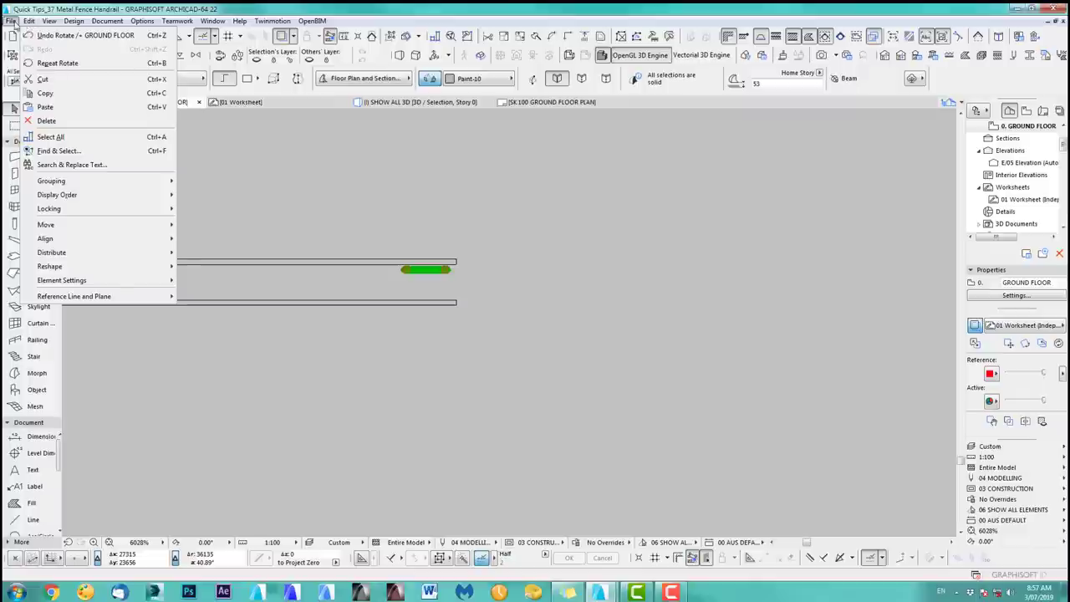
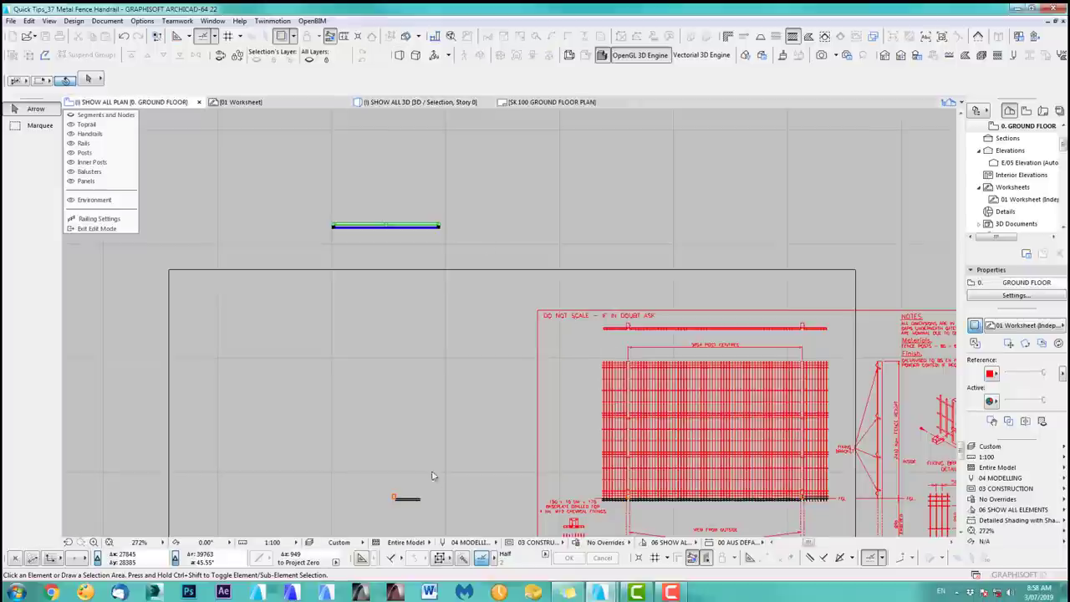
# Exit the fence railing's edit mode on the floor plan and locate the source bent wire.
pyautogui.scroll(7, 416, 505)
pyautogui.scroll(-7, 466, 413)
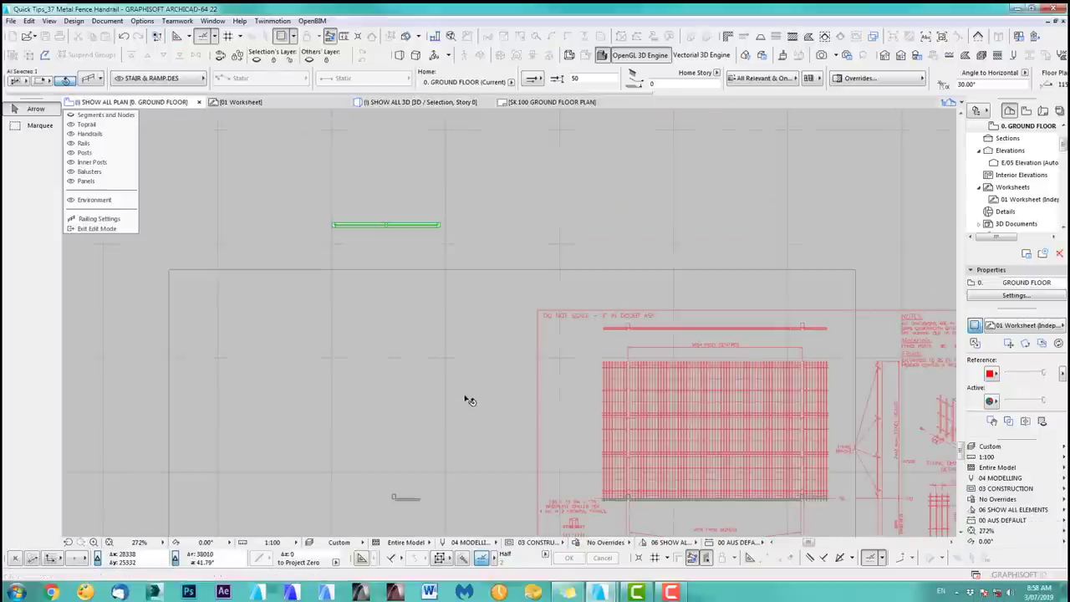
pyautogui.moveTo(465, 499); pyautogui.dragTo(487, 438, button='middle')
pyautogui.scroll(5, 458, 400)
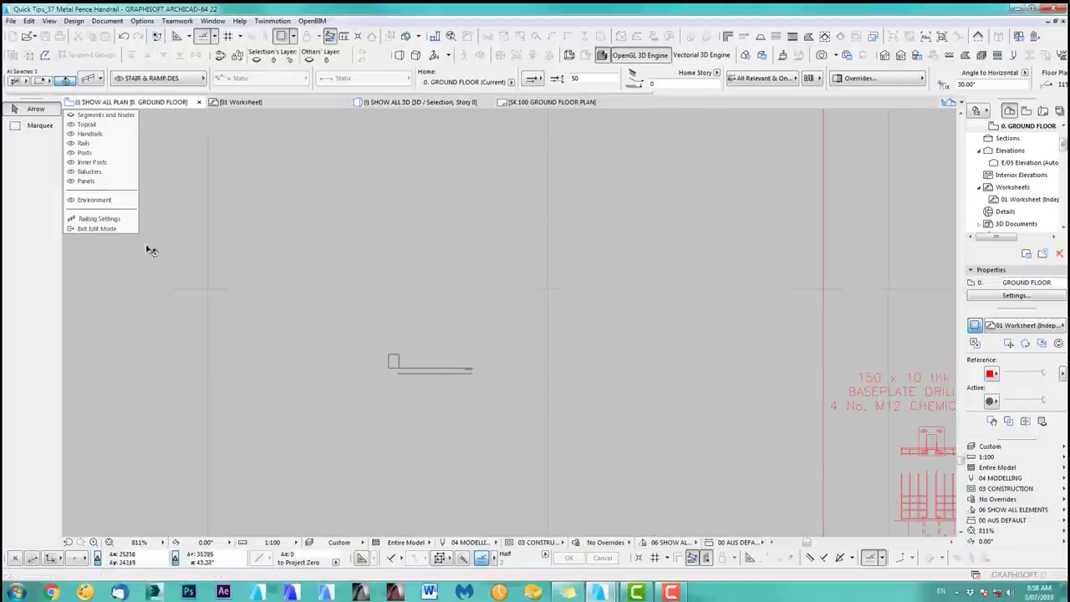
pyautogui.click(109, 229)
# Rotate the source bent wire 180° about its left end so its bends point the opposite way.
pyautogui.scroll(7, 494, 376)
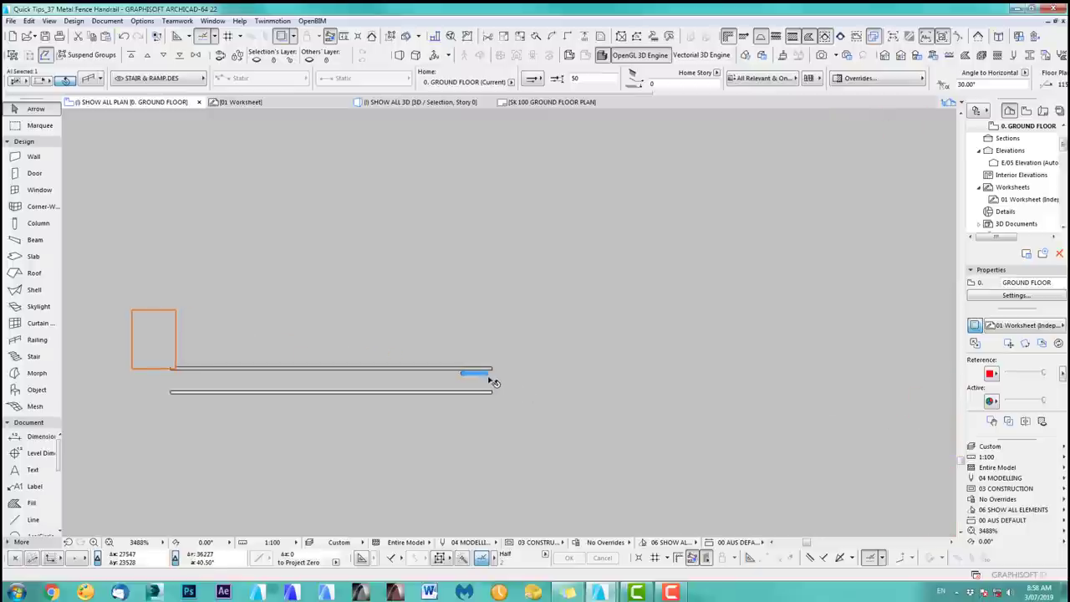
pyautogui.click(489, 376)
pyautogui.scroll(5, 490, 375)
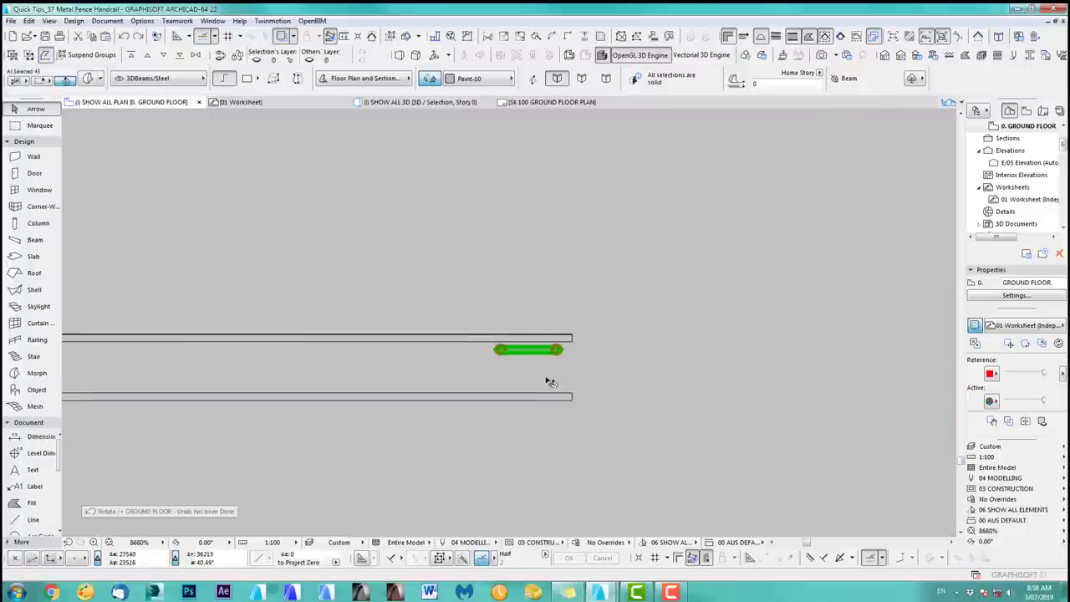
pyautogui.moveTo(585, 396); pyautogui.dragTo(604, 394, button='middle')
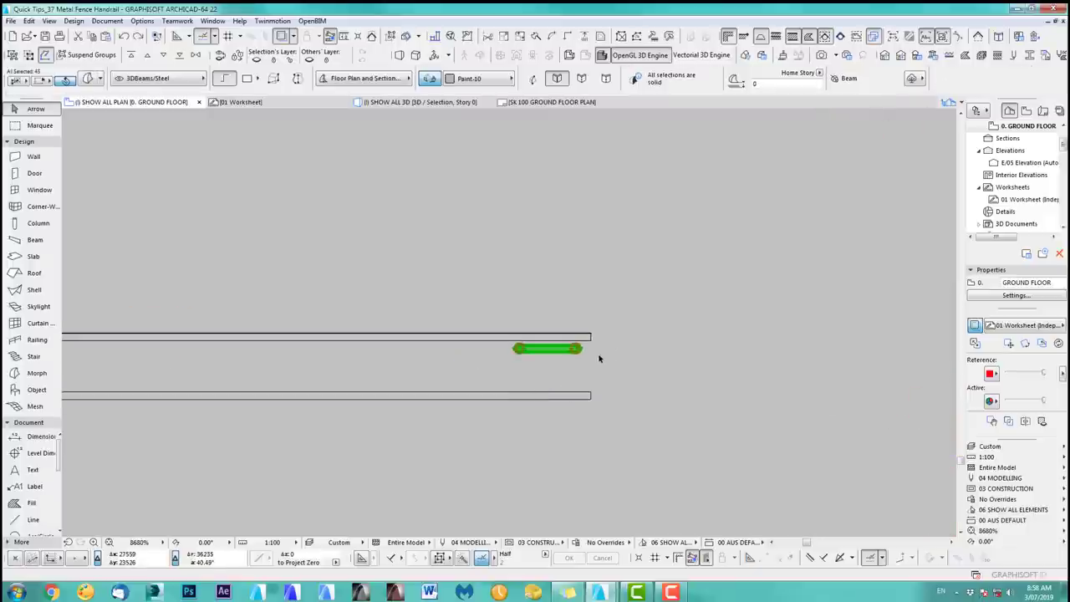
pyautogui.hotkey('ctrl', 'e')
pyautogui.click(519, 347)
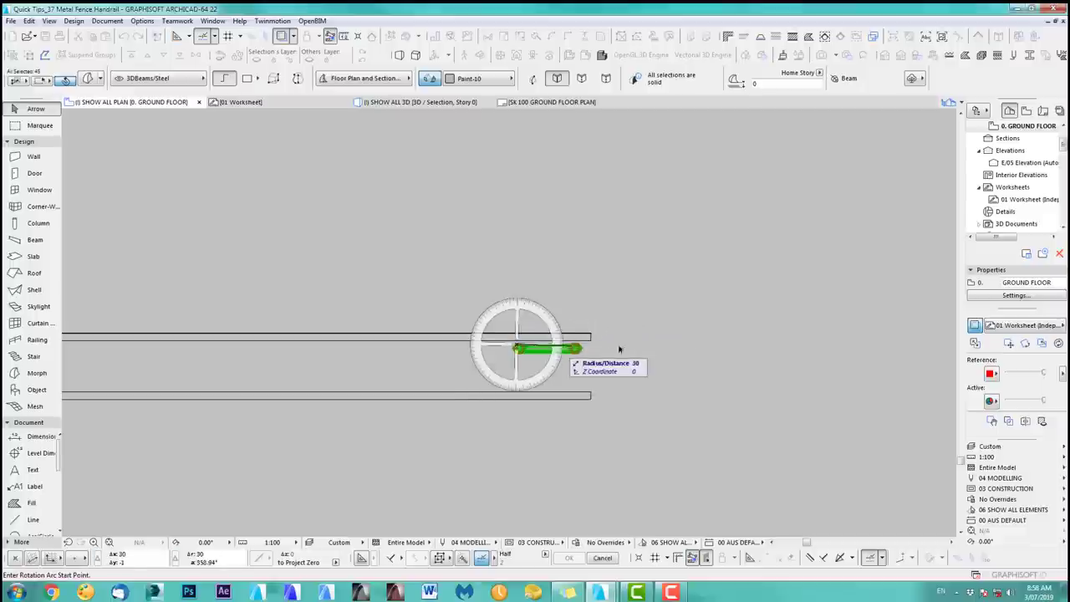
pyautogui.click(633, 344)
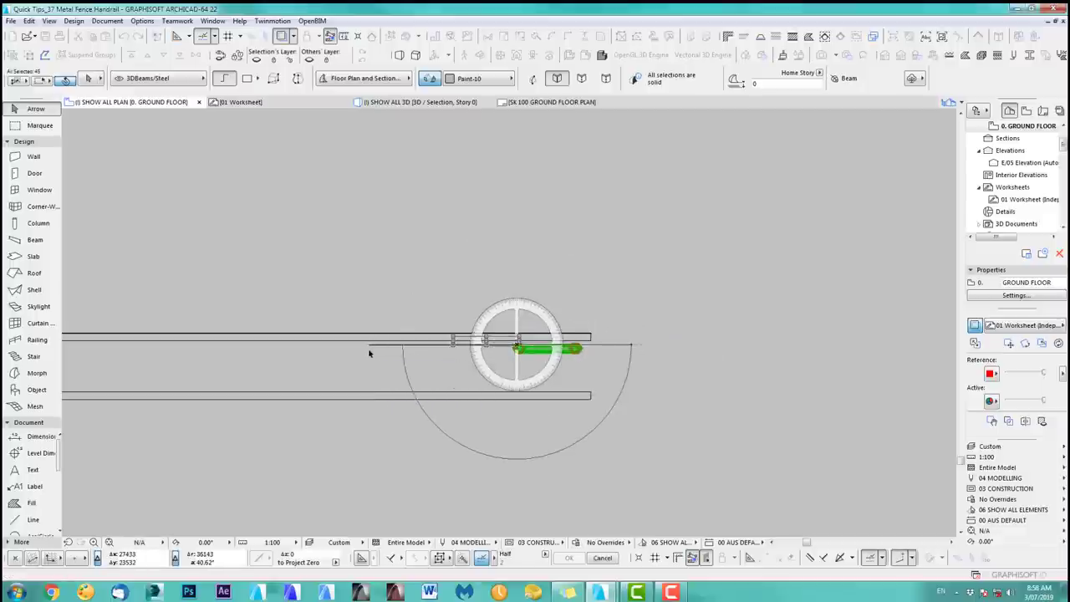
pyautogui.click(369, 352)
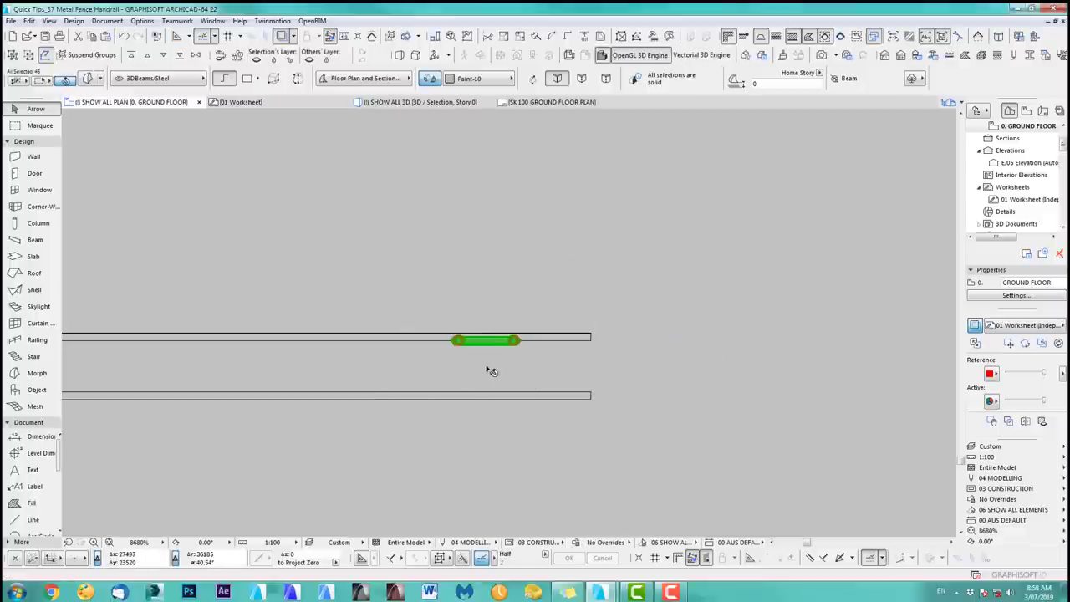
# Save the rotated bent wire as a railing post in the Embedded Library, replacing the existing Railing Post 1.gsm.
pyautogui.click(29, 21)
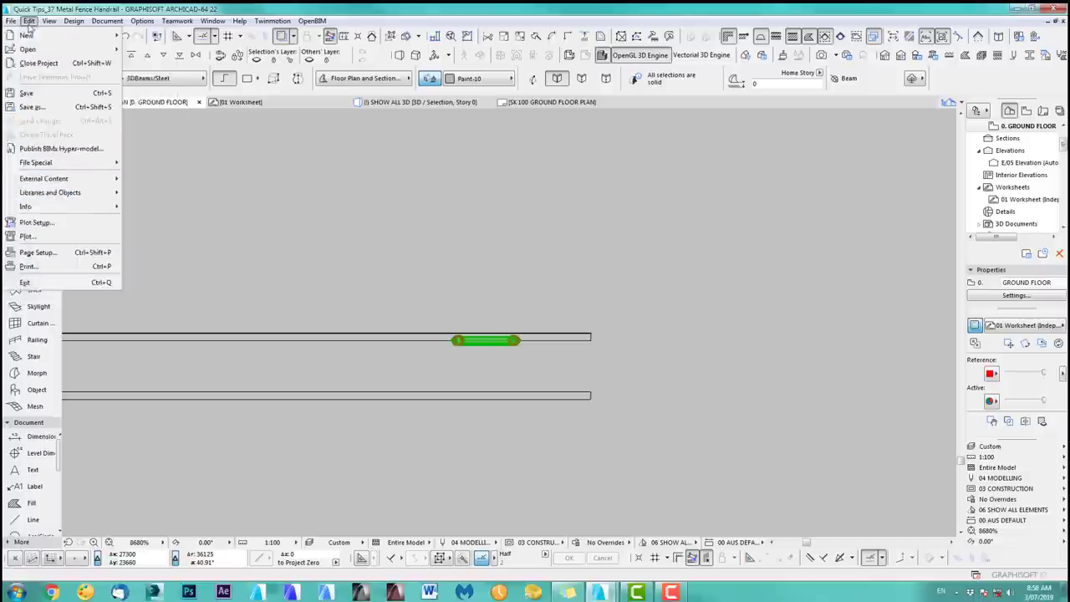
pyautogui.moveTo(45, 194)
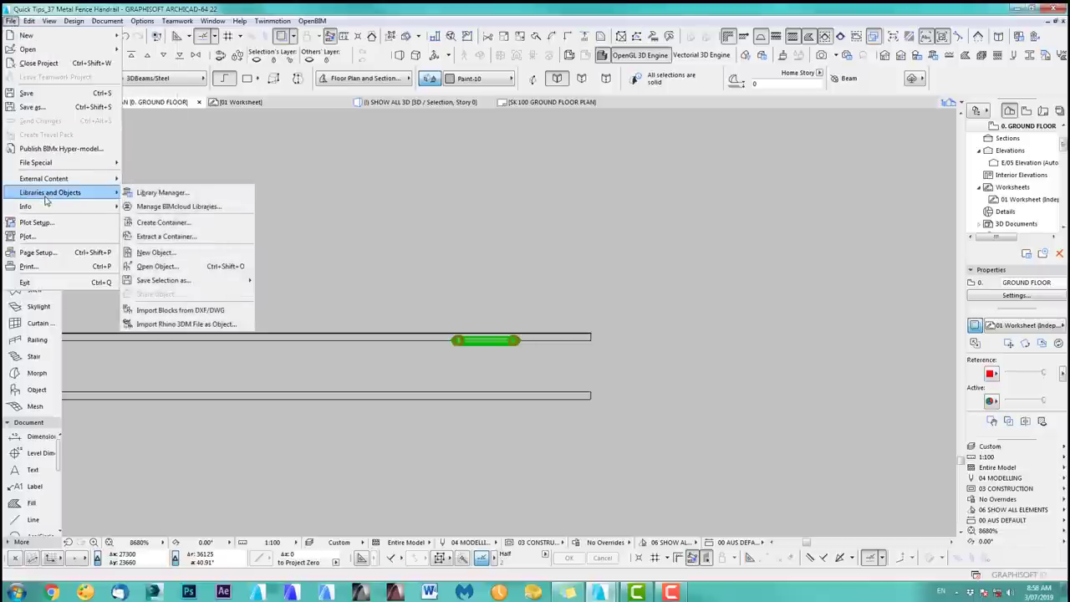
pyautogui.moveTo(226, 280)
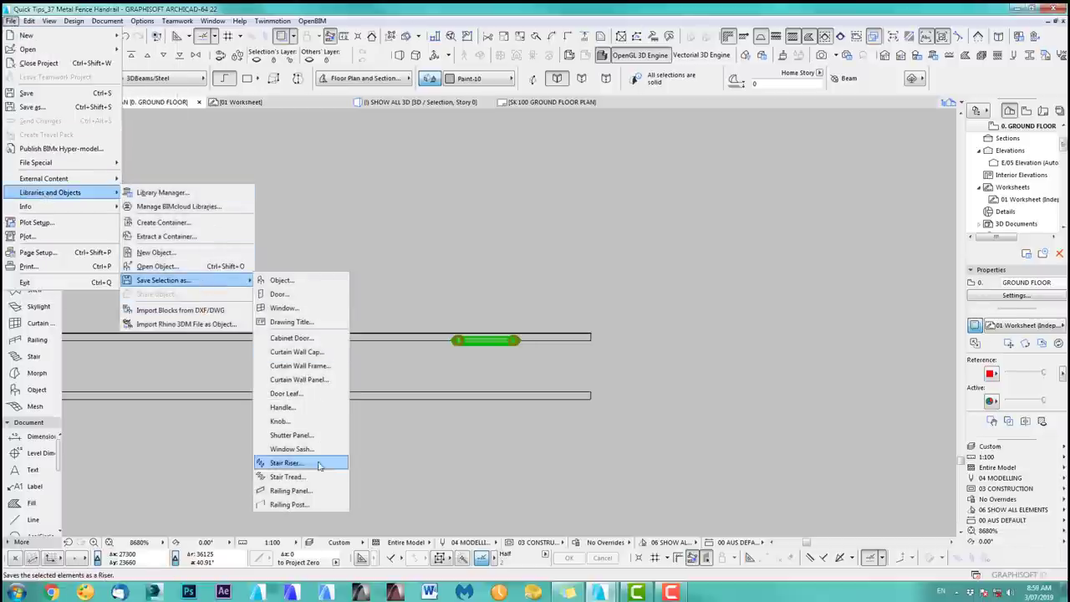
pyautogui.click(284, 504)
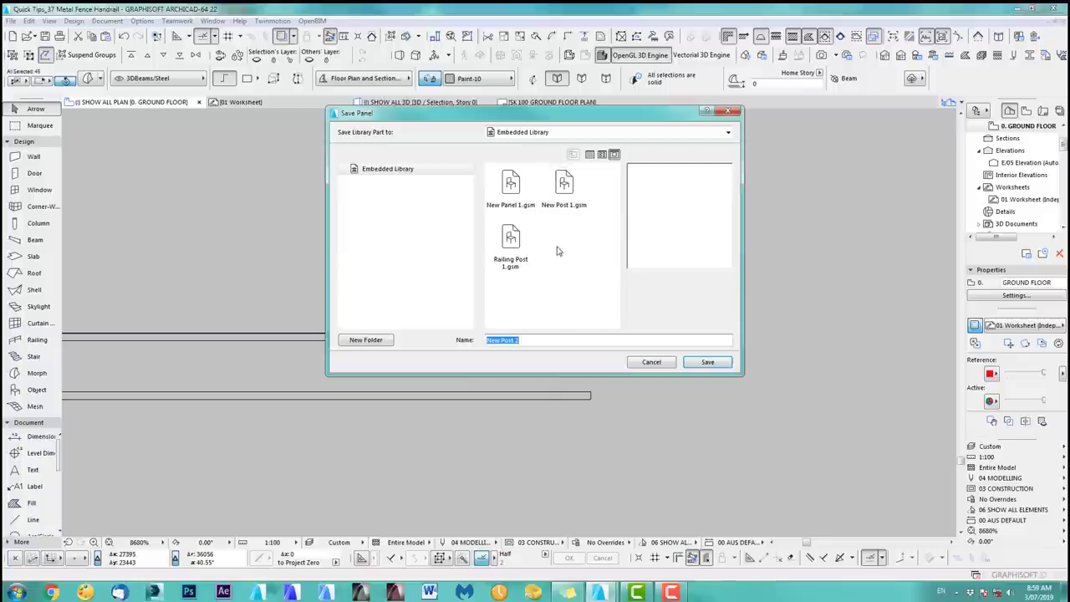
pyautogui.click(512, 241)
pyautogui.click(709, 363)
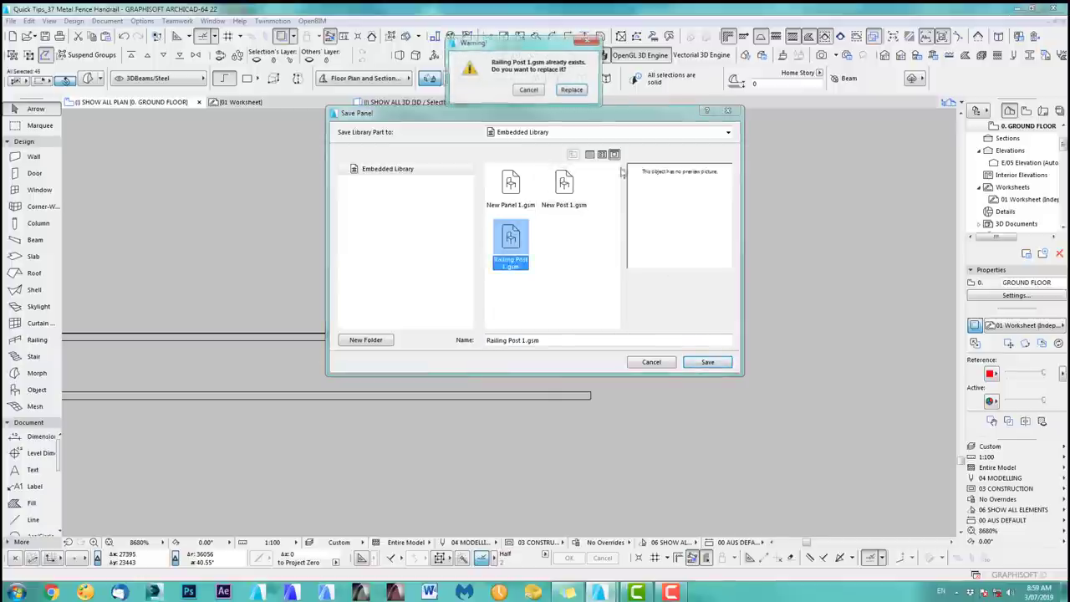
pyautogui.click(584, 94)
# Set the saved post's building material to Steel and confirm the object settings.
pyautogui.click(668, 267)
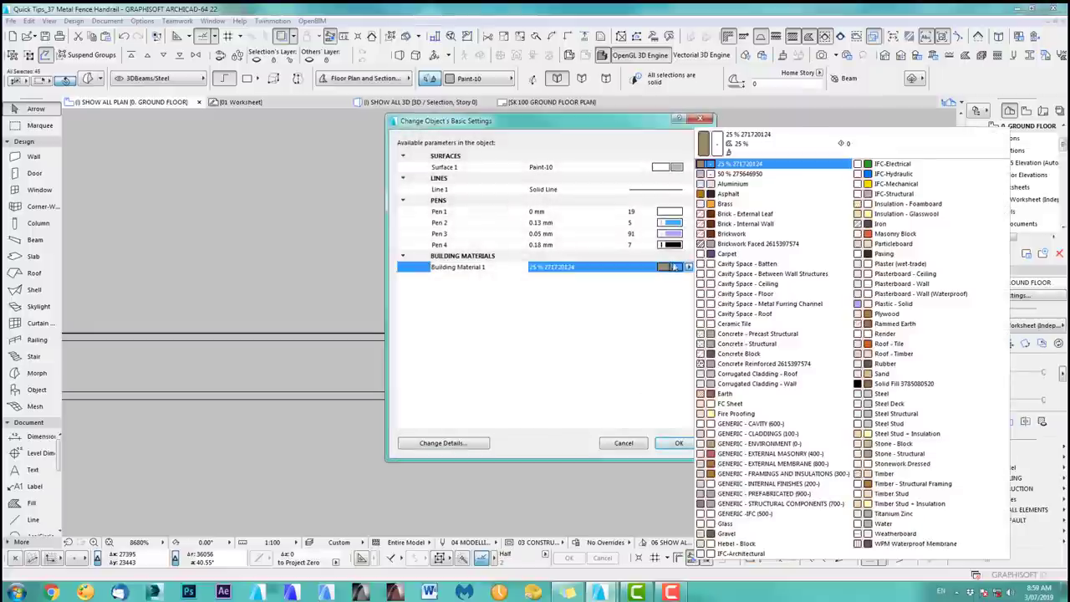
pyautogui.click(884, 395)
pyautogui.click(681, 443)
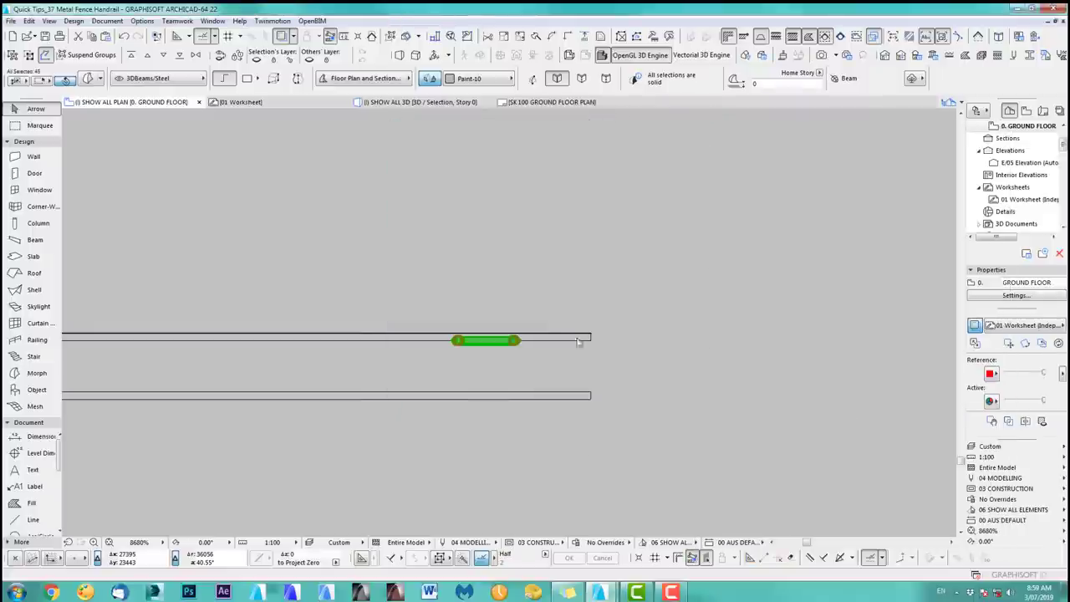
# Deselect the bent wire, show only the fence railing in 3D and examine the bend direction of its balusters.
pyautogui.scroll(-10, 535, 298)
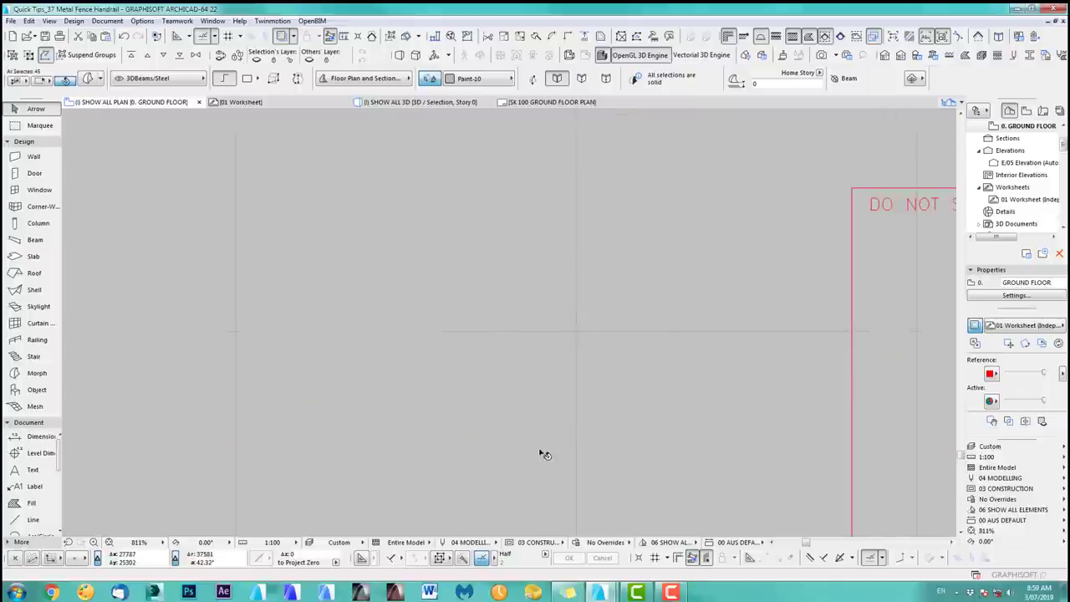
pyautogui.scroll(-3, 544, 454)
pyautogui.press('Escape')
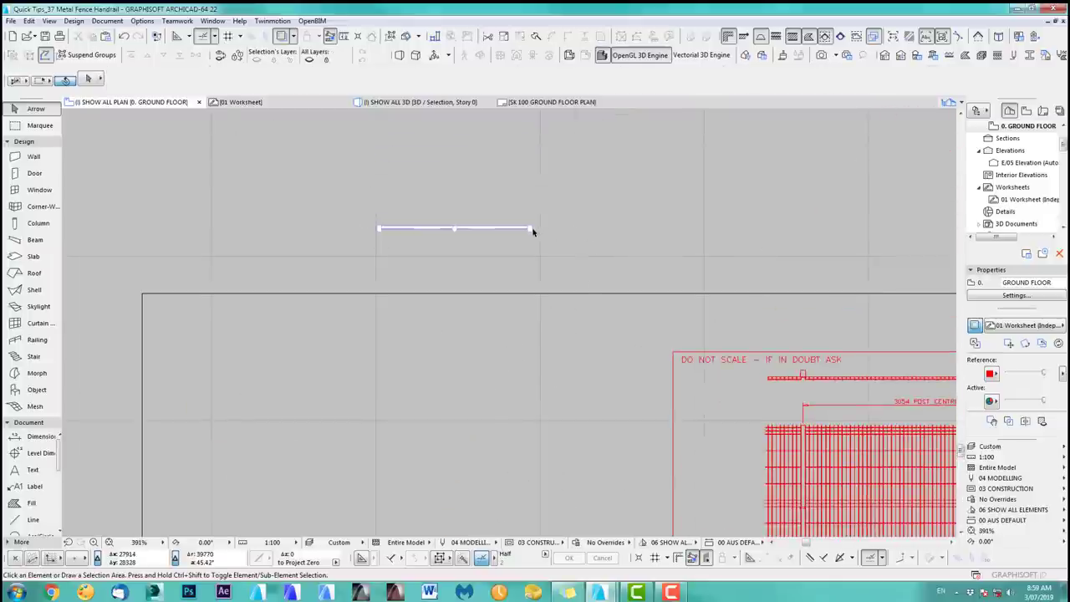
pyautogui.click(532, 232)
pyautogui.press('F5')
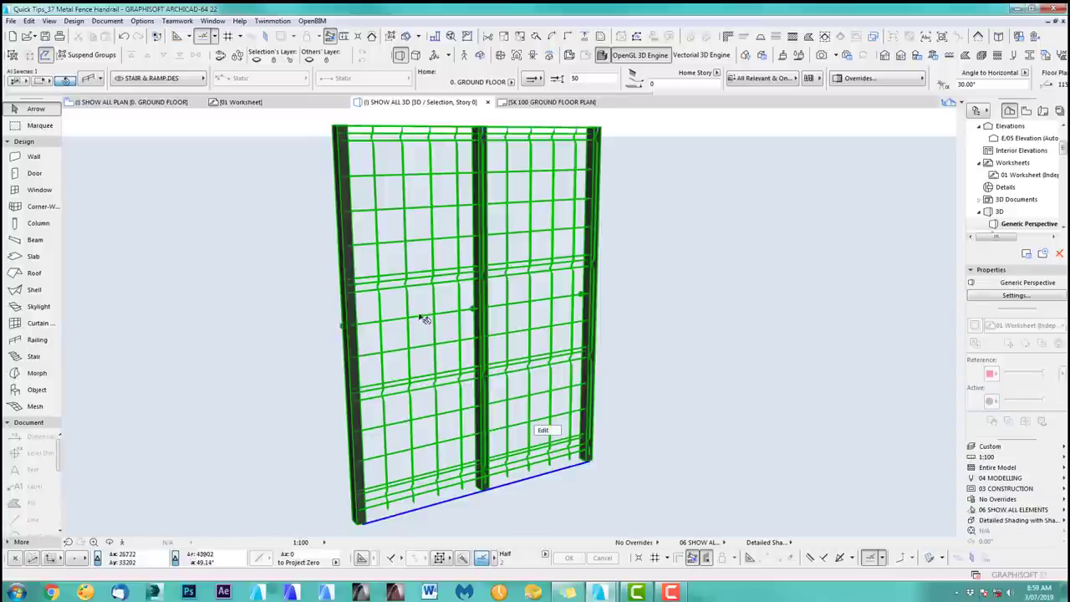
pyautogui.click(324, 283)
pyautogui.press('o')
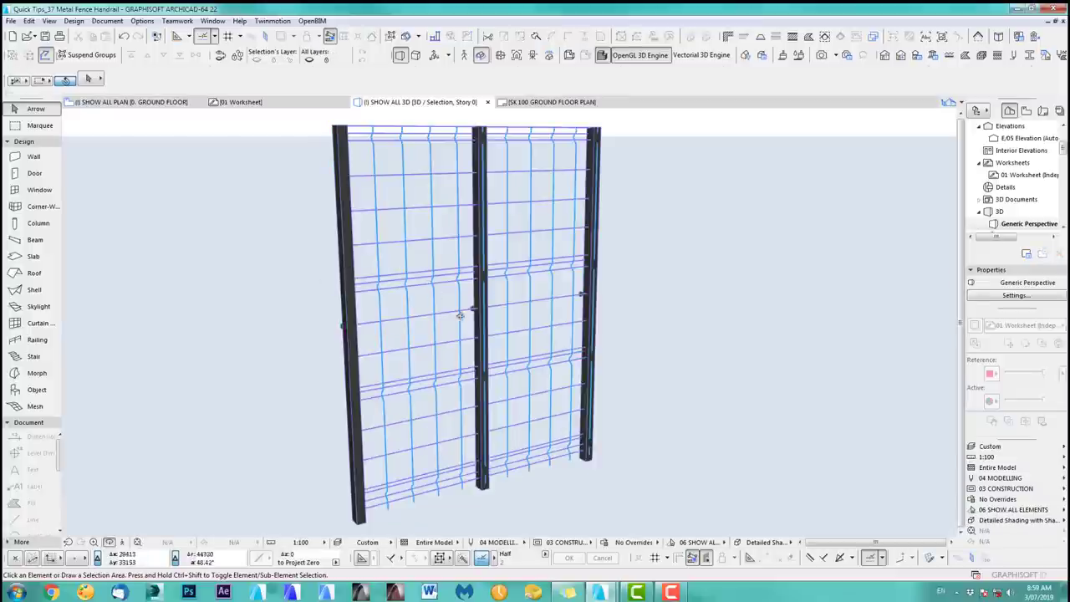
pyautogui.moveTo(411, 290); pyautogui.dragTo(644, 289)
pyautogui.scroll(7, 465, 311)
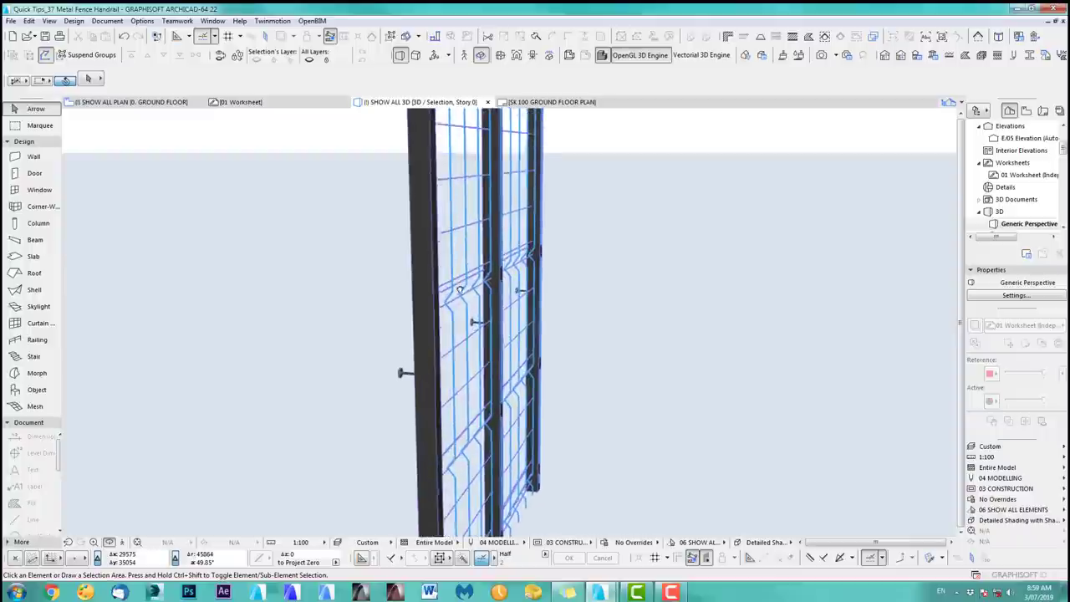
pyautogui.moveTo(422, 299); pyautogui.dragTo(392, 298)
pyautogui.scroll(-6, 392, 298)
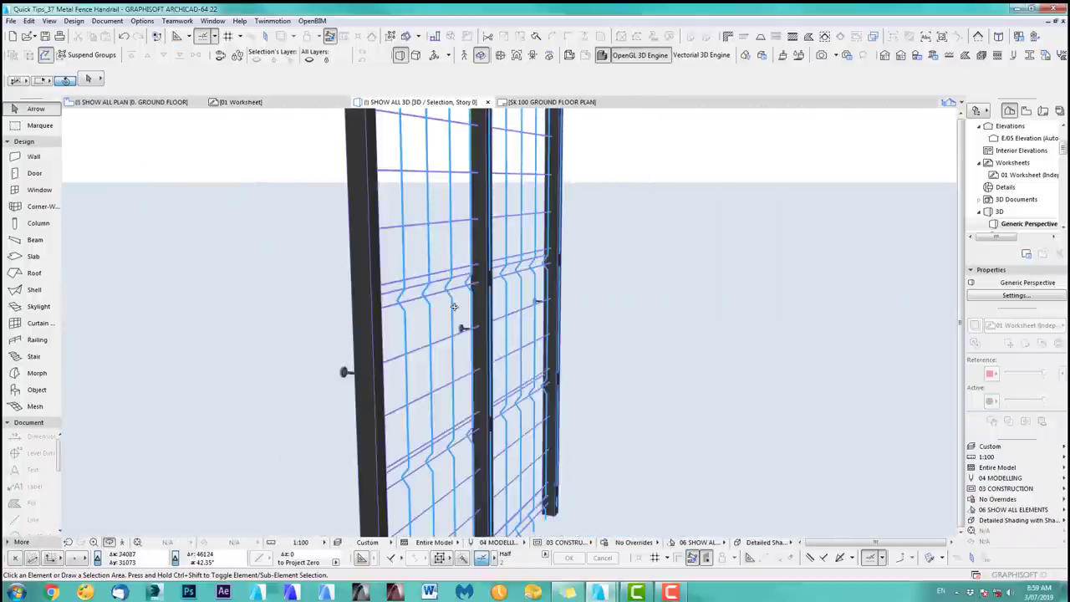
# On the ground floor plan, move the fence railing sideways so that it crosses the E/05 elevation line.
pyautogui.scroll(-2, 446, 336)
pyautogui.moveTo(337, 349); pyautogui.dragTo(447, 349)
pyautogui.moveTo(447, 349); pyautogui.dragTo(389, 344, button='middle')
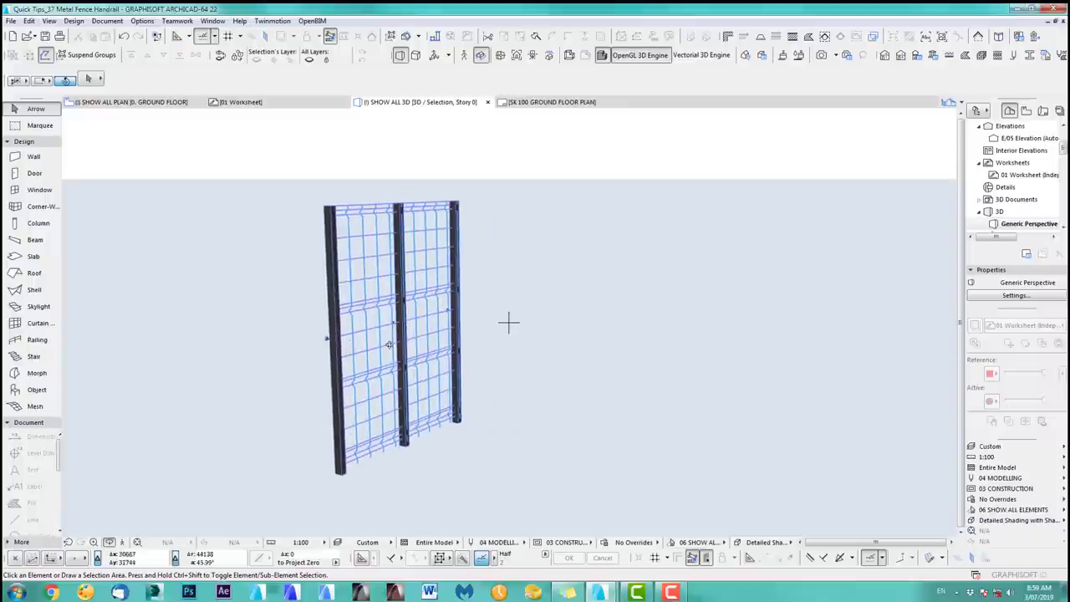
pyautogui.press('F2')
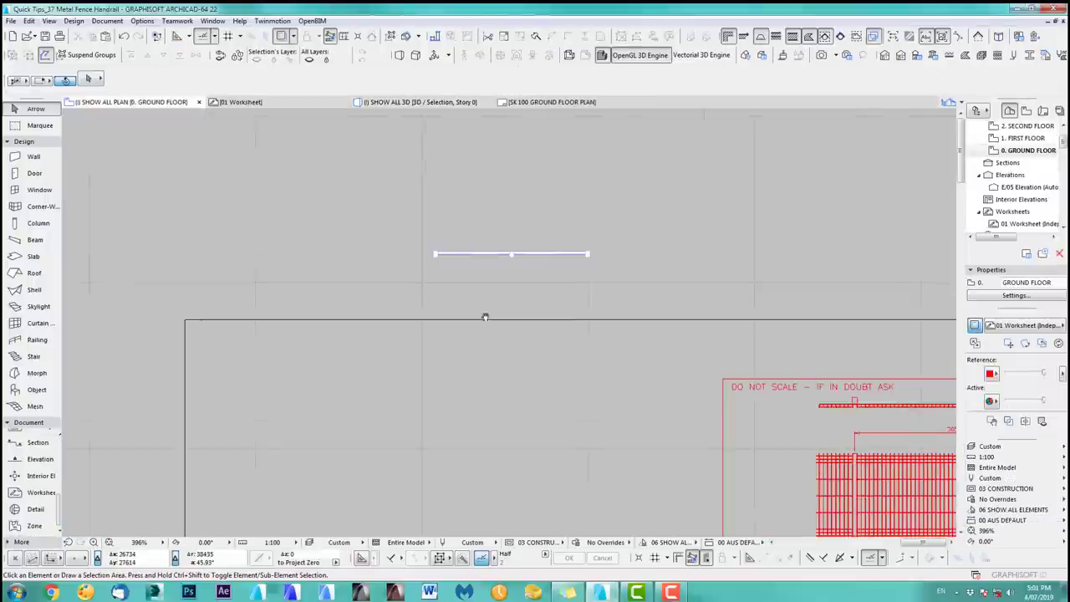
pyautogui.scroll(-2, 485, 310)
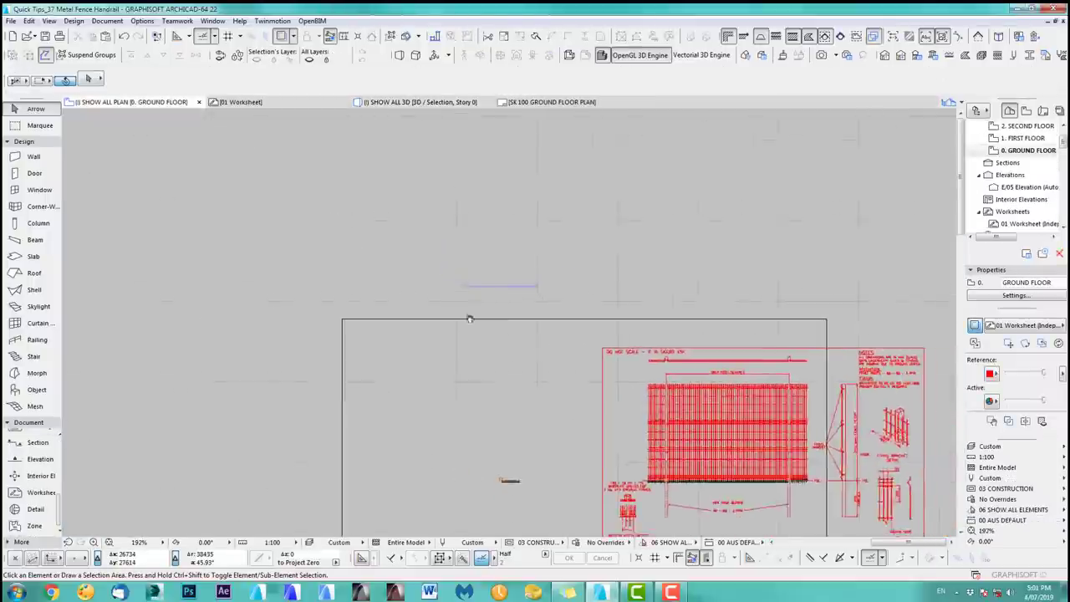
pyautogui.moveTo(485, 310); pyautogui.dragTo(410, 246, button='middle')
pyautogui.scroll(2, 278, 241)
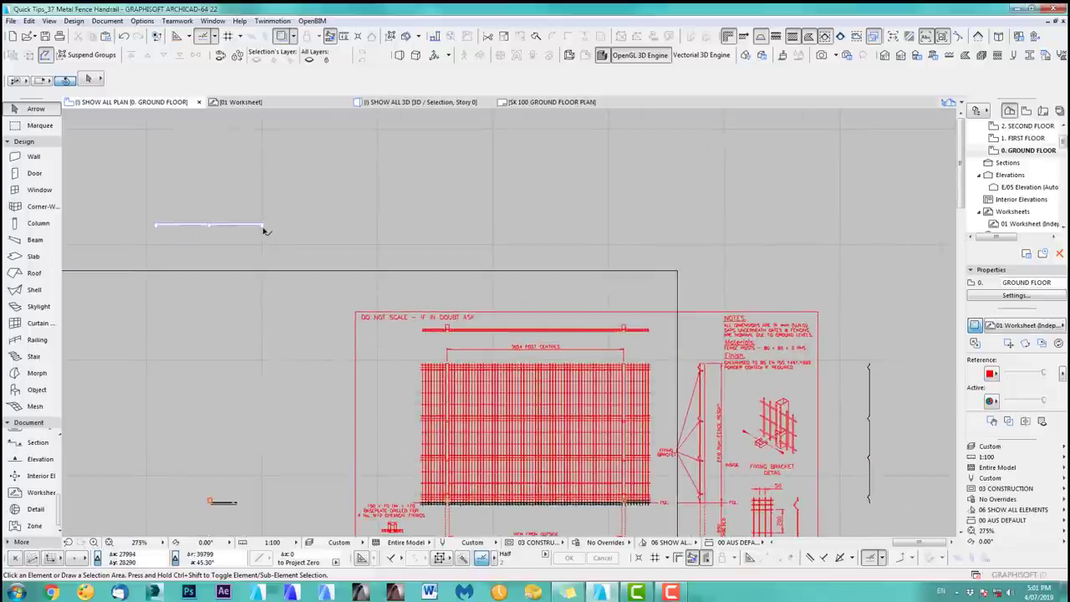
pyautogui.click(263, 227)
pyautogui.hotkey('ctrl', 'd')
pyautogui.click(332, 224)
pyautogui.scroll(-3, 669, 226)
pyautogui.moveTo(890, 219); pyautogui.dragTo(475, 226, button='middle')
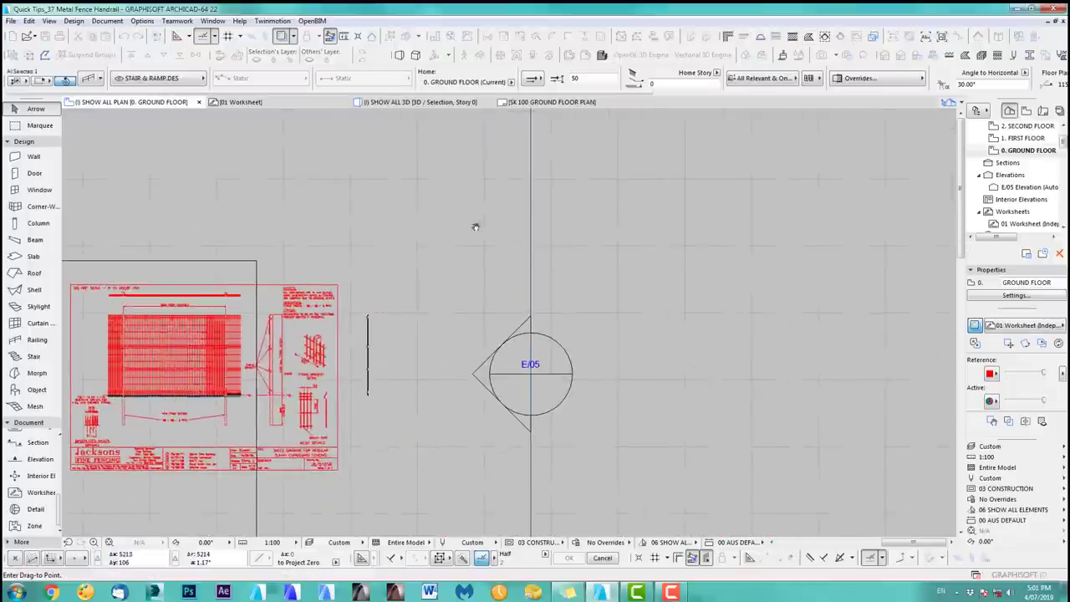
pyautogui.scroll(2, 475, 227)
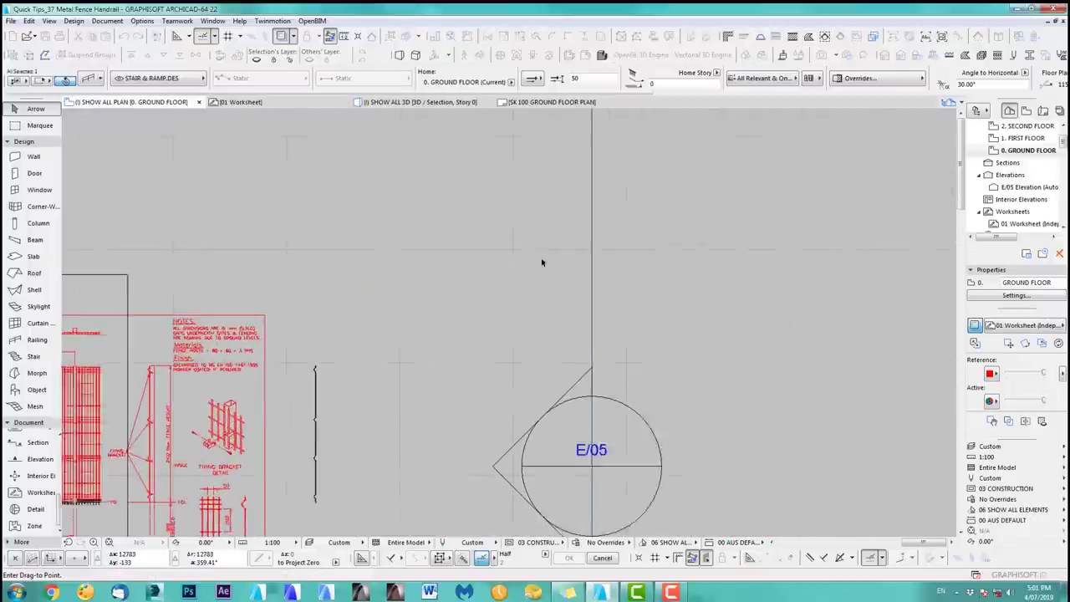
pyautogui.click(610, 239)
# Open the E/05 elevation and examine how the bent wire lines up with the mesh rails near the fence's base.
pyautogui.scroll(2, 613, 237)
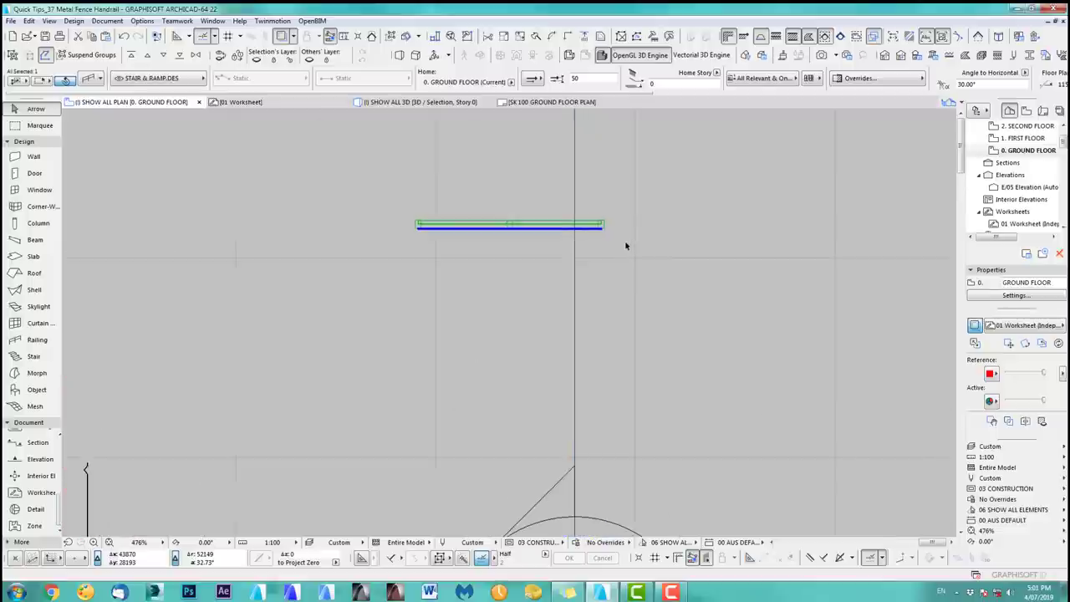
pyautogui.rightClick(575, 267)
pyautogui.click(611, 304)
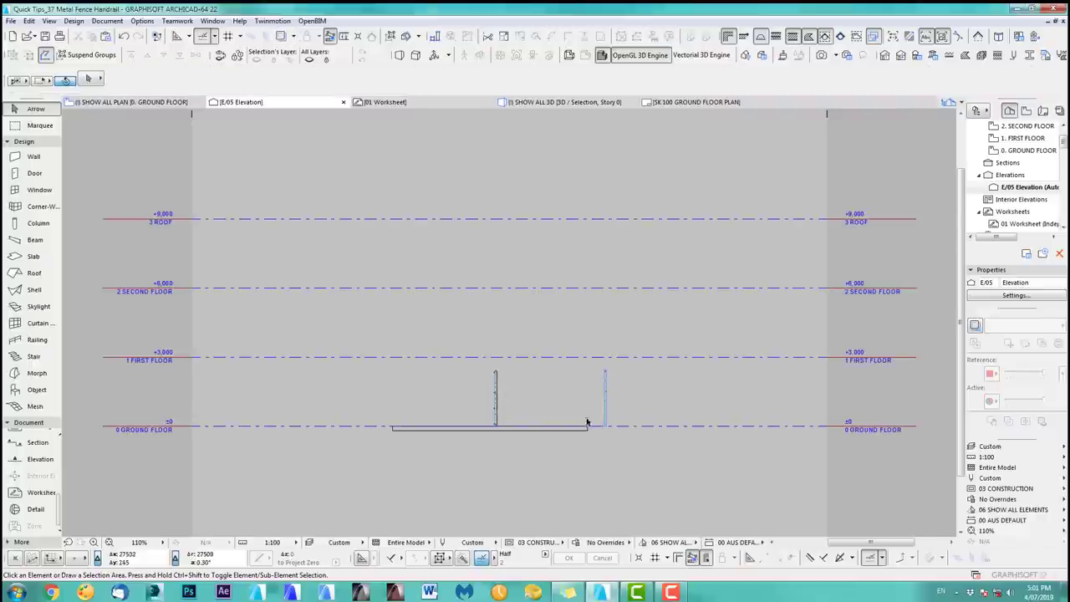
pyautogui.scroll(5, 587, 422)
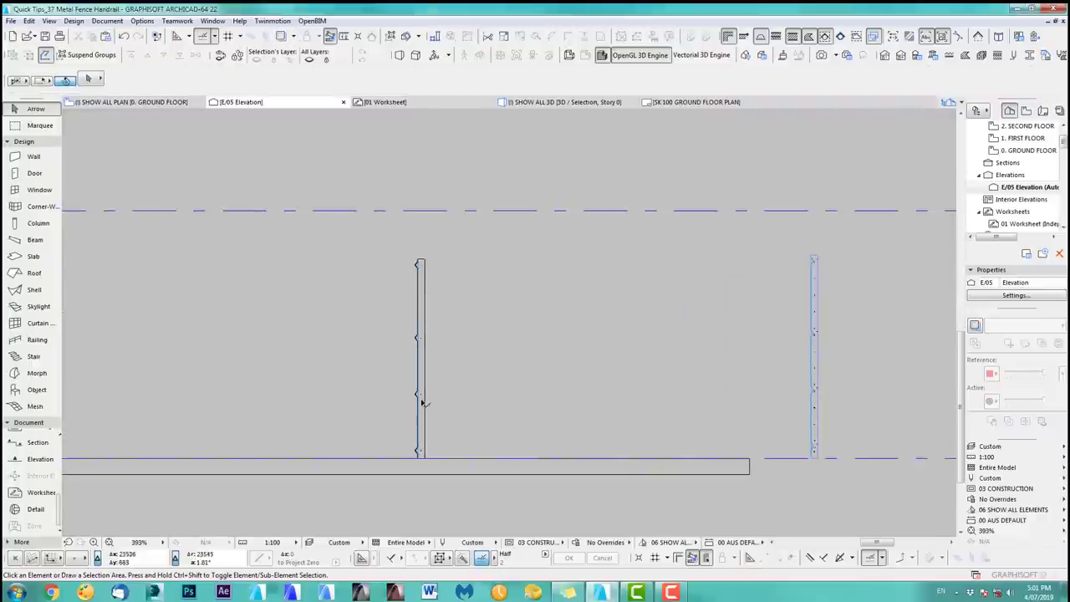
pyautogui.moveTo(422, 403); pyautogui.dragTo(275, 398, button='middle')
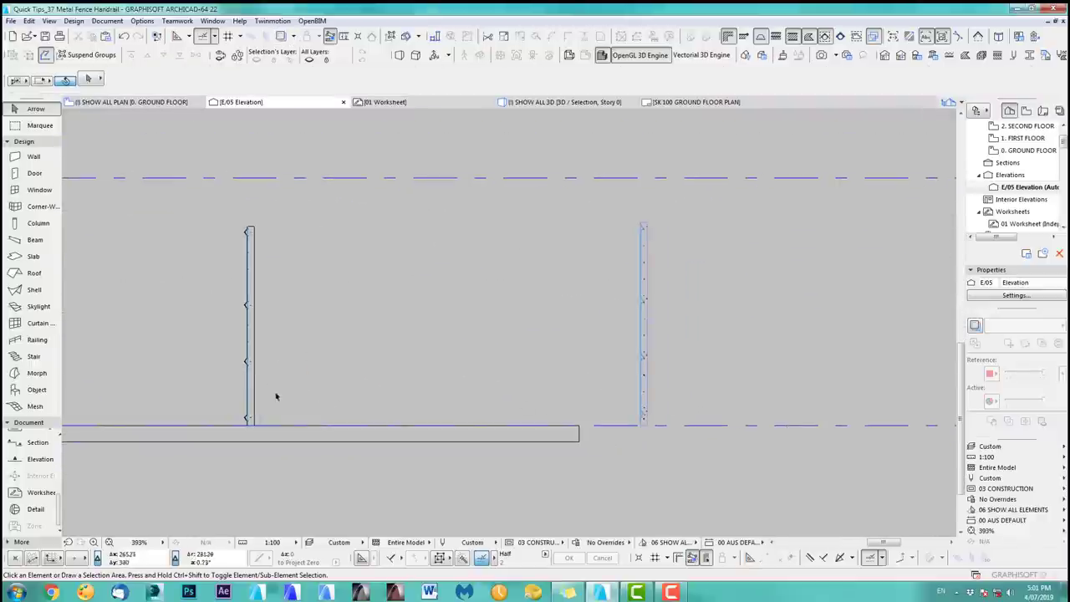
pyautogui.moveTo(508, 404); pyautogui.dragTo(325, 362, button='middle')
pyautogui.scroll(6, 449, 385)
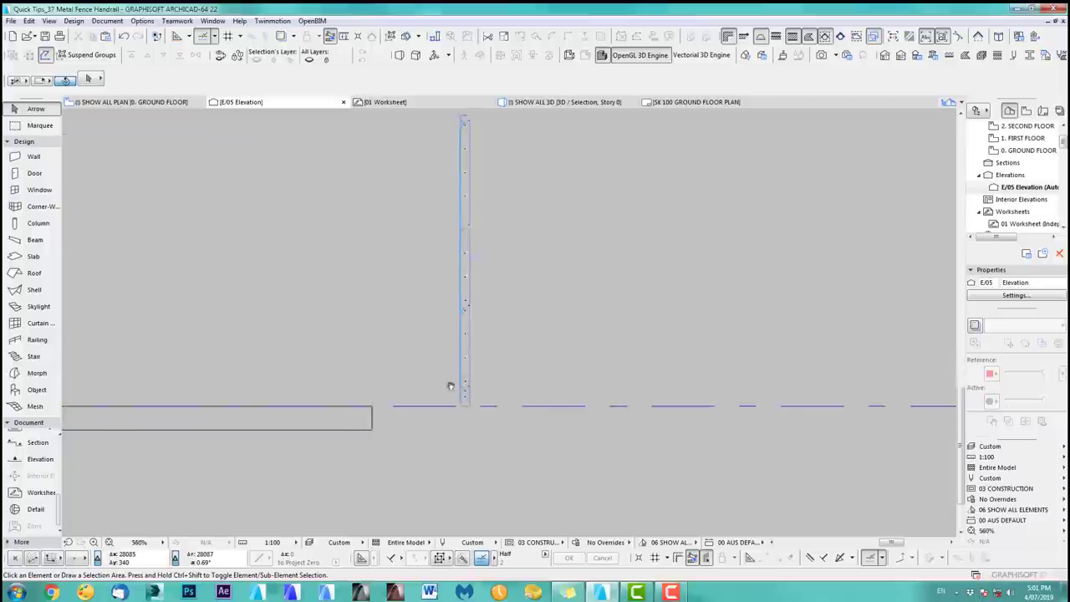
pyautogui.scroll(2, 522, 414)
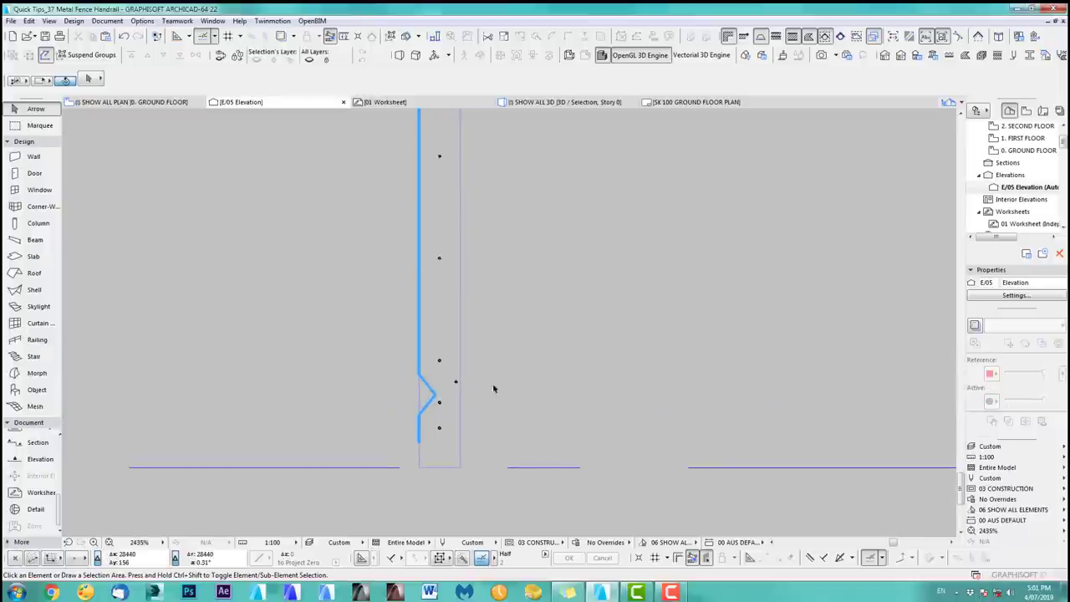
# Select the fence railing in the elevation, enter its edit mode and open the baluster settings.
pyautogui.click(35, 339)
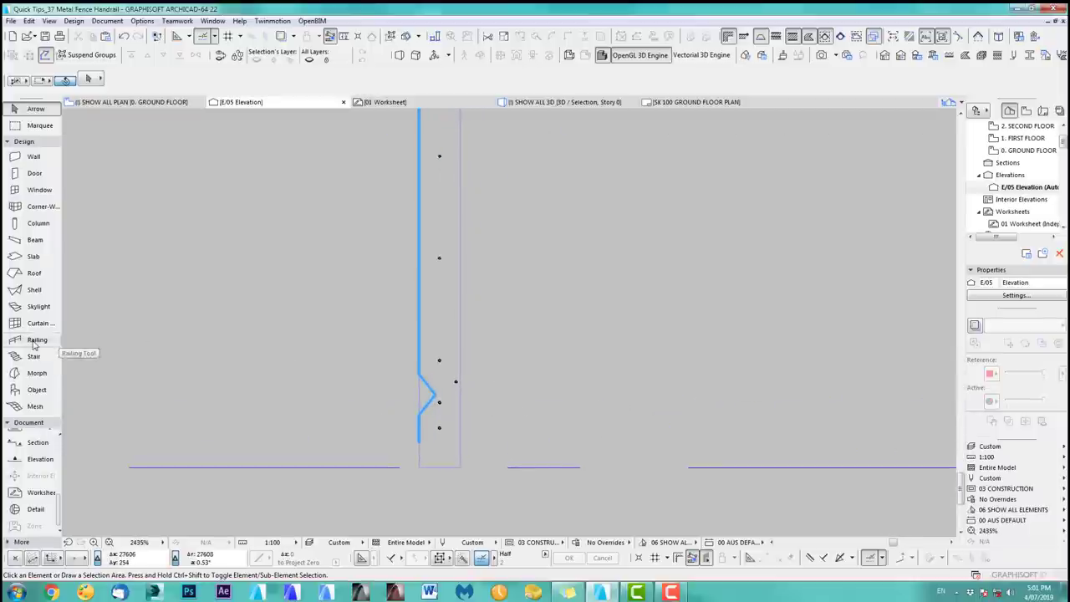
pyautogui.keyDown('shift'); pyautogui.click(455, 402); pyautogui.keyUp('shift')
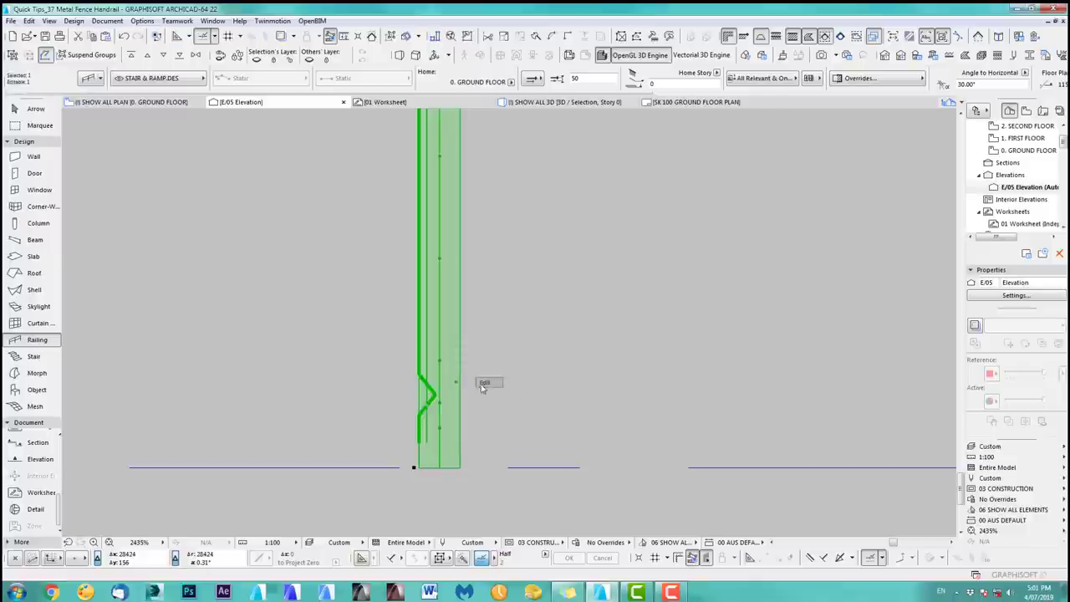
pyautogui.click(485, 385)
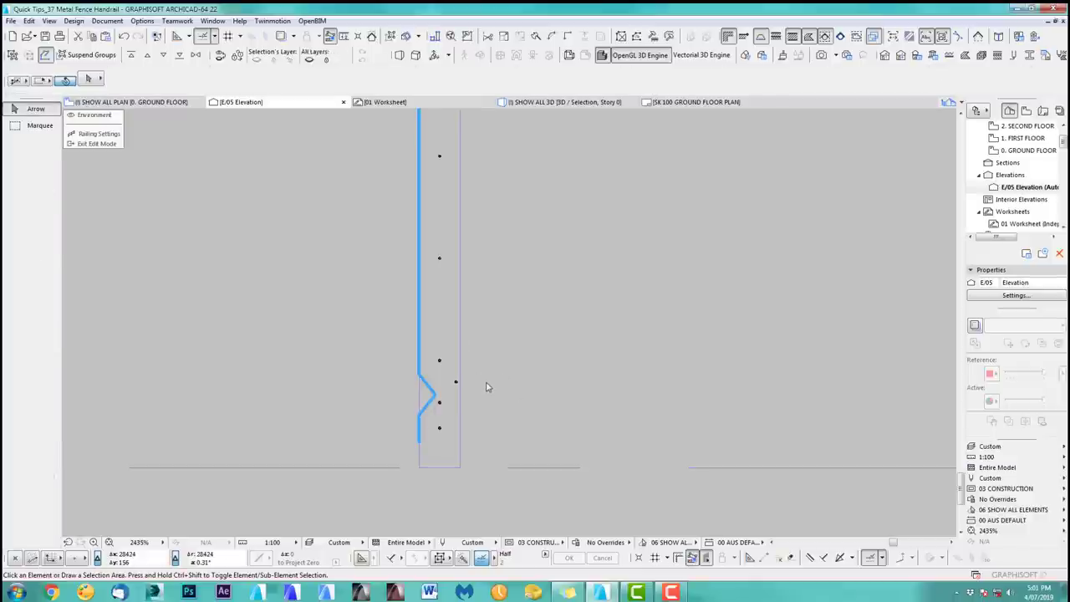
pyautogui.click(100, 135)
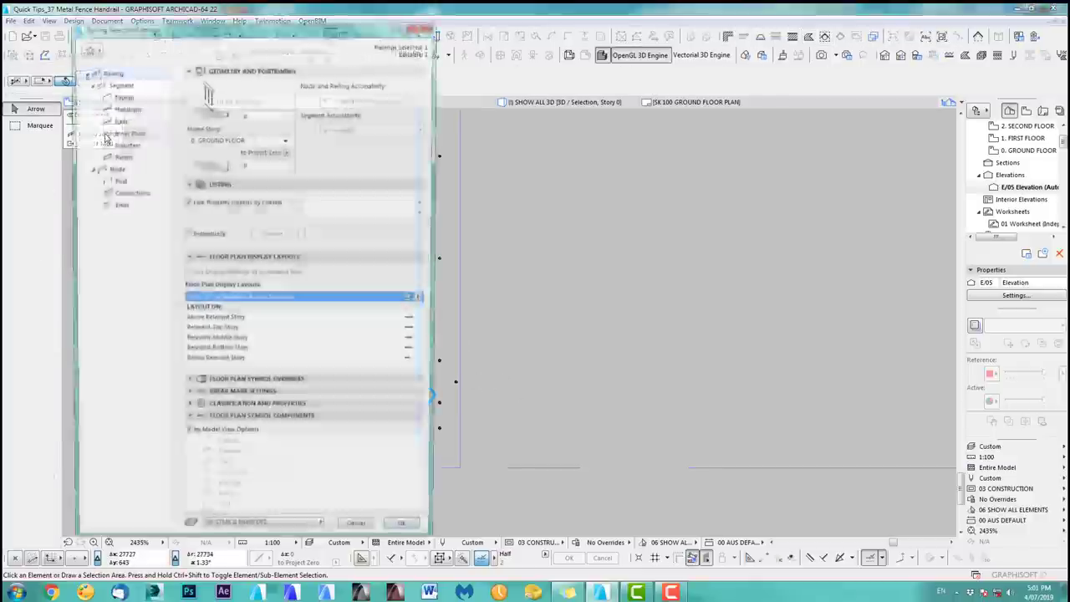
pyautogui.click(122, 144)
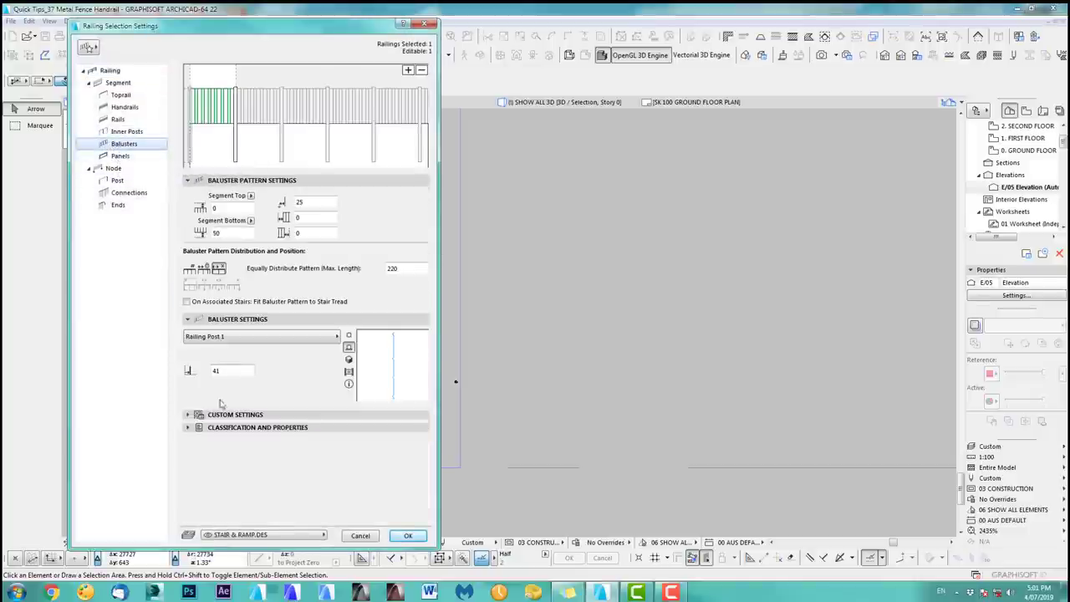
# Set the baluster pattern's horizontal offset to 0 in the railing settings and apply it.
pyautogui.press('Return')
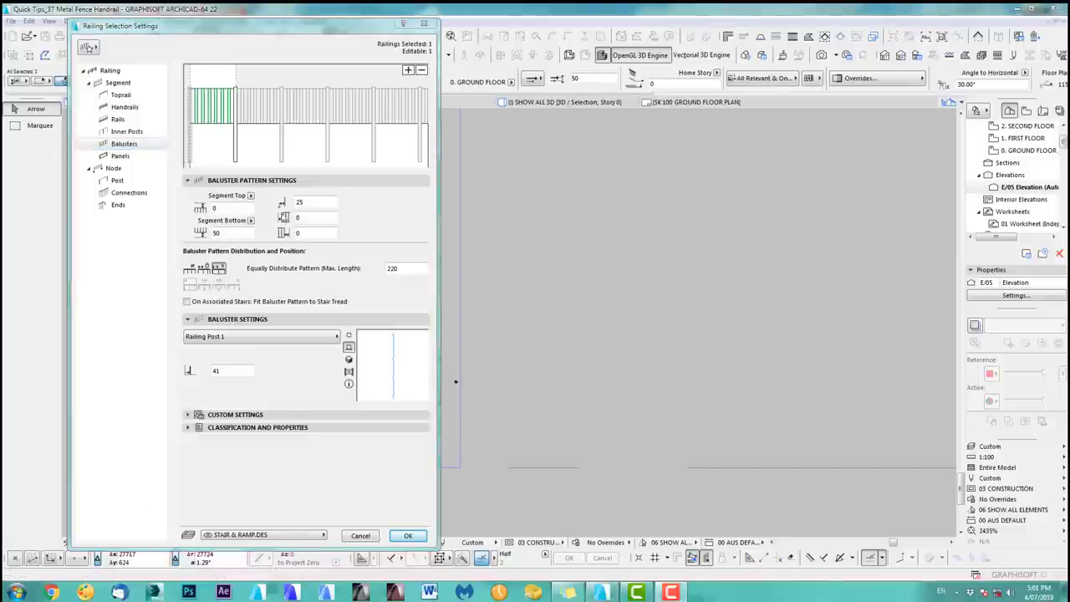
pyautogui.click(301, 203)
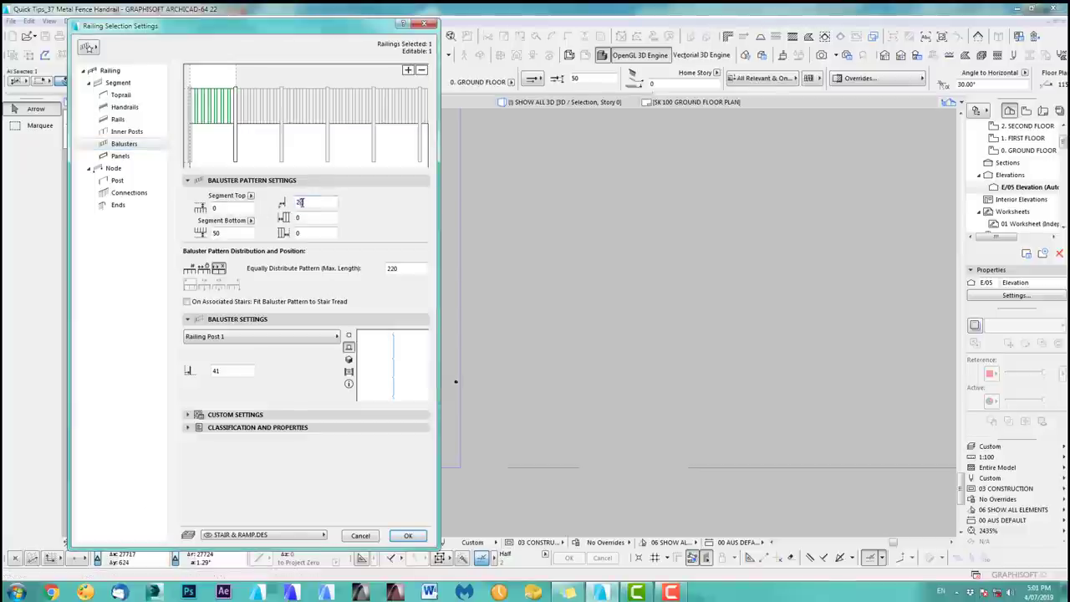
pyautogui.write('0')
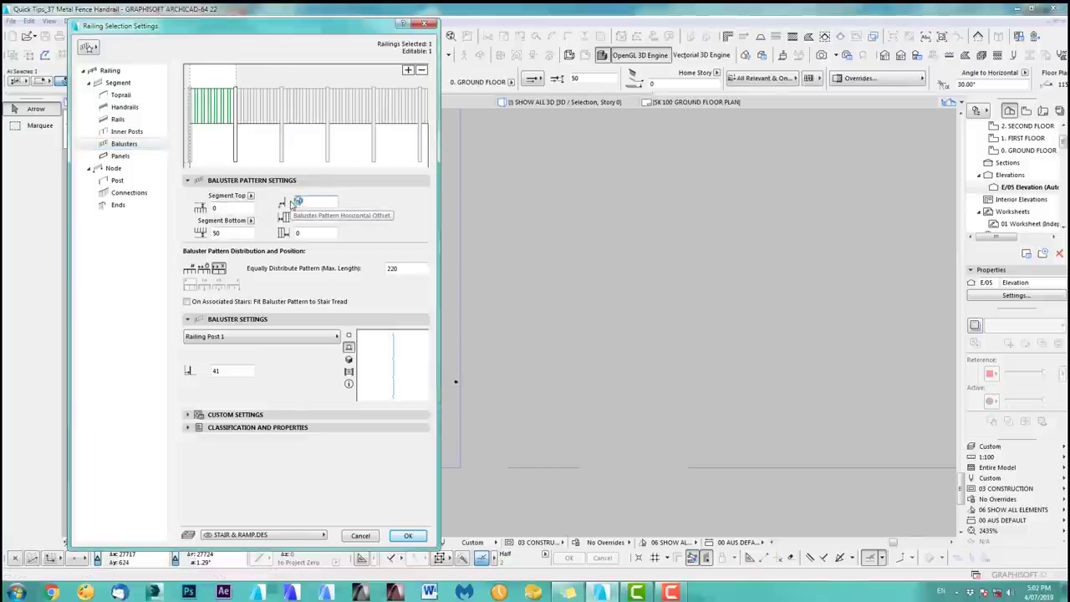
pyautogui.click(410, 535)
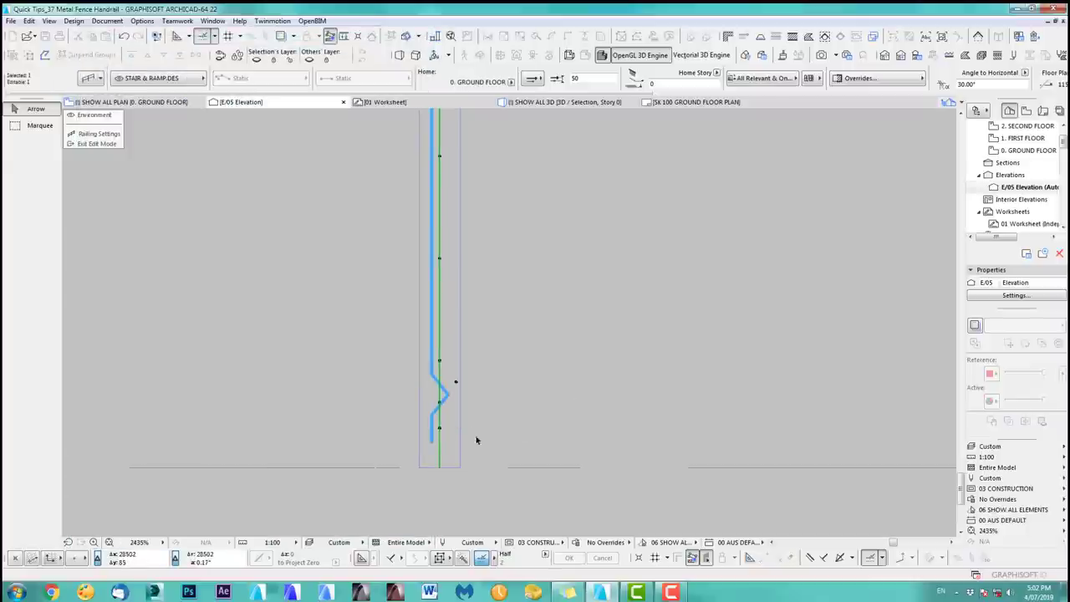
# Set the baluster pattern's horizontal offset to -10 and apply it to the railing.
pyautogui.scroll(5, 476, 440)
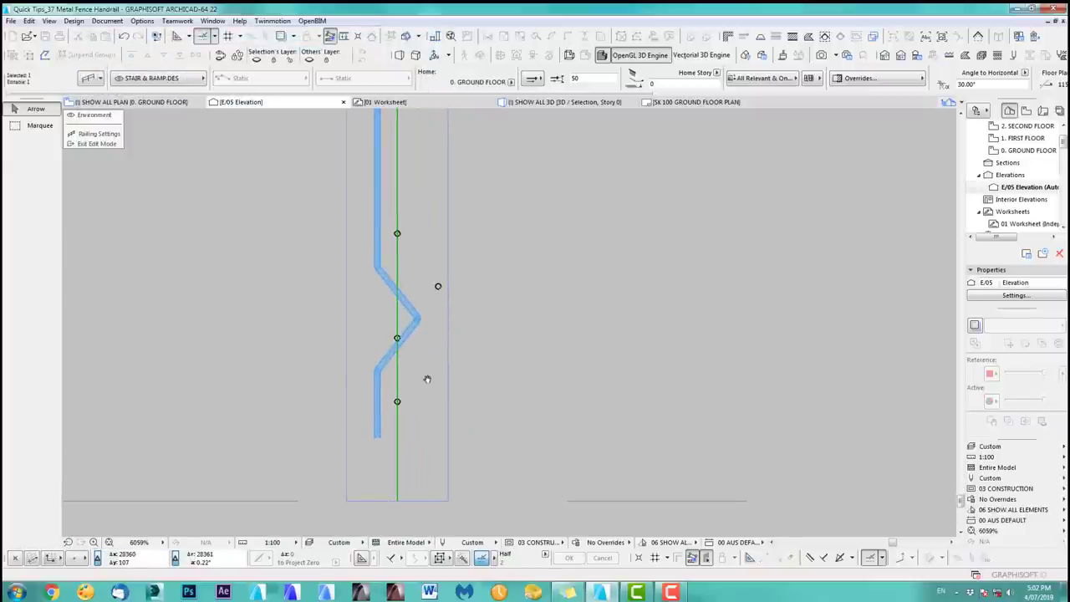
pyautogui.click(98, 134)
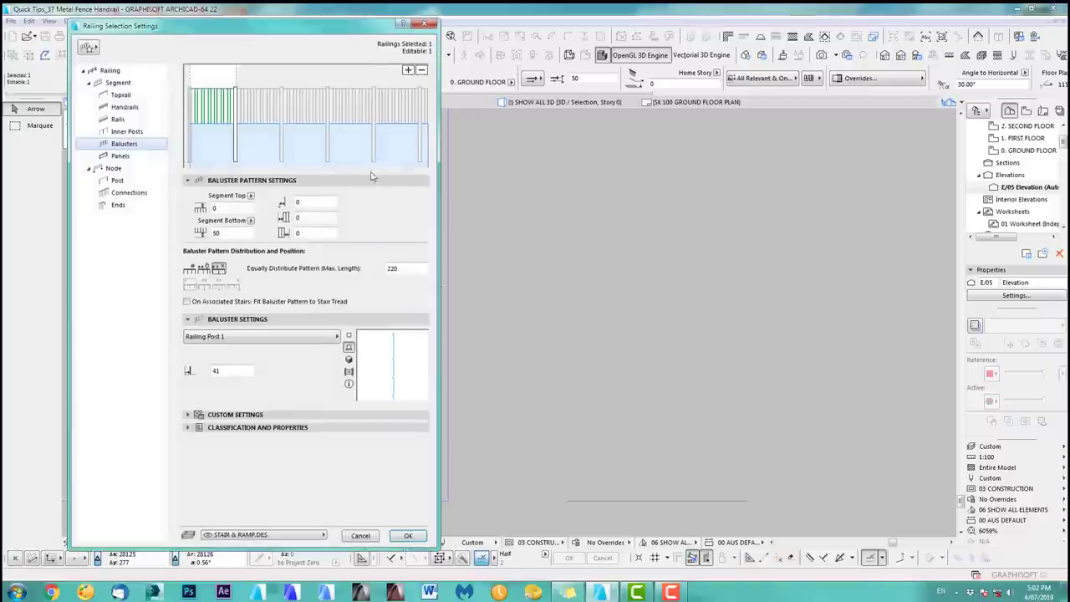
pyautogui.doubleClick(313, 201)
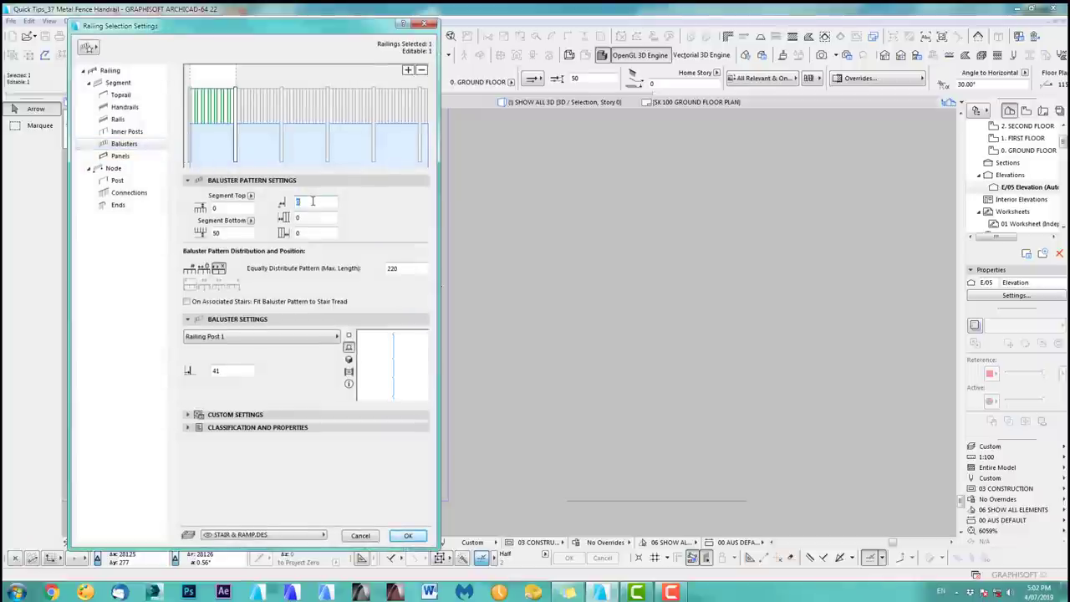
pyautogui.write('-10')
pyautogui.press('Return')
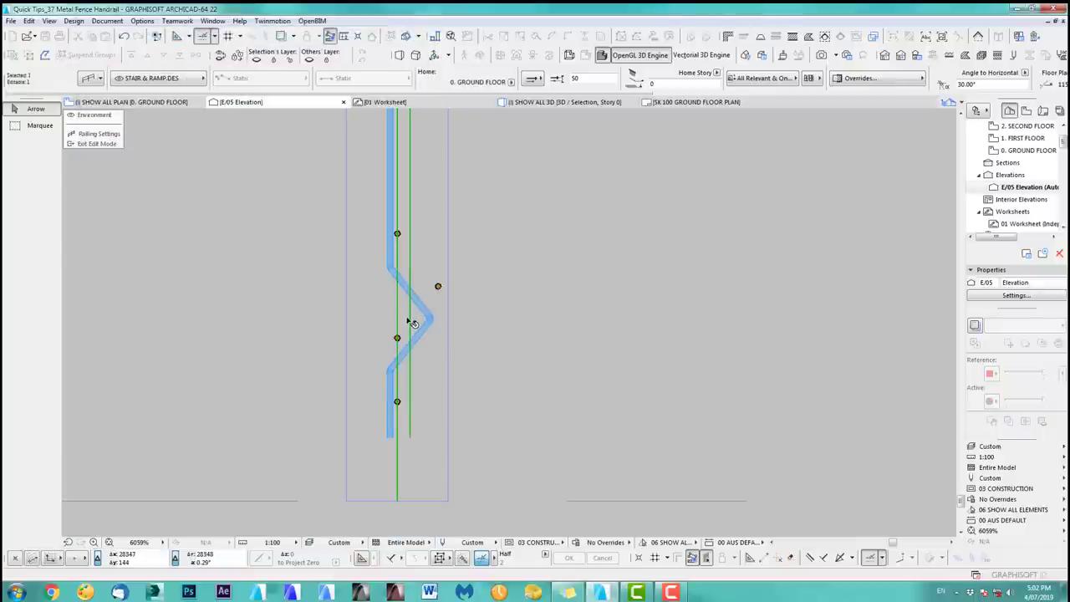
# Measure the distance from the inside of the baluster's lower bend to the outer offset rail.
pyautogui.scroll(3, 444, 320)
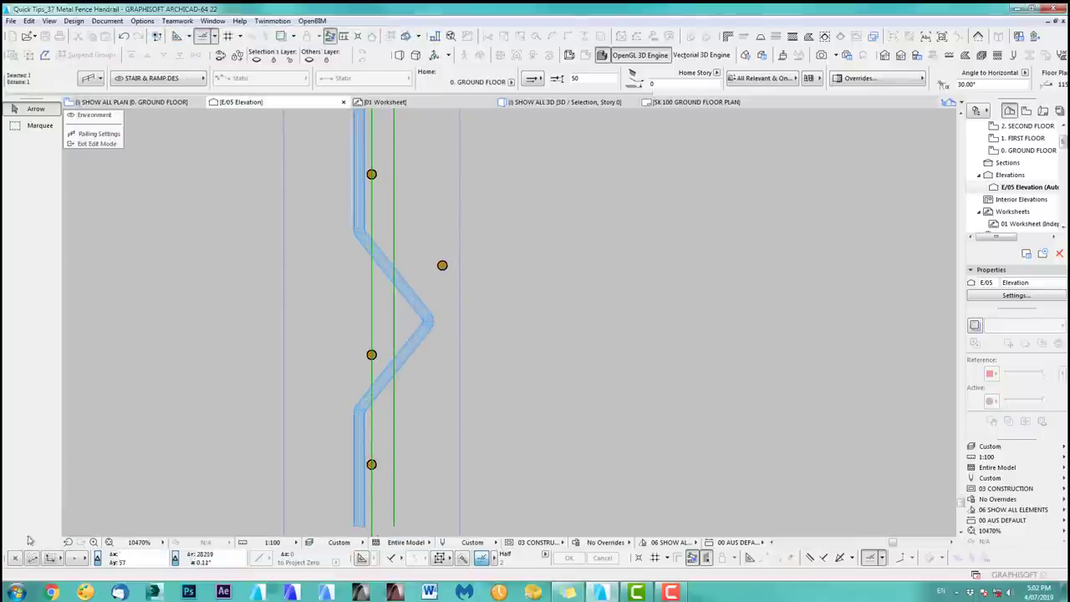
pyautogui.press('m')
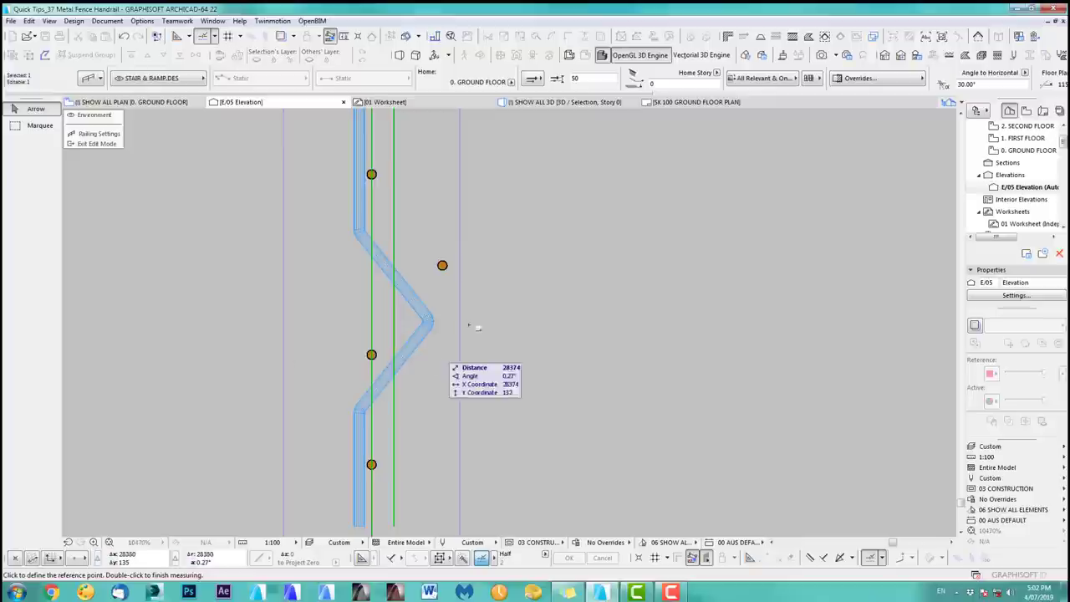
pyautogui.scroll(2, 430, 314)
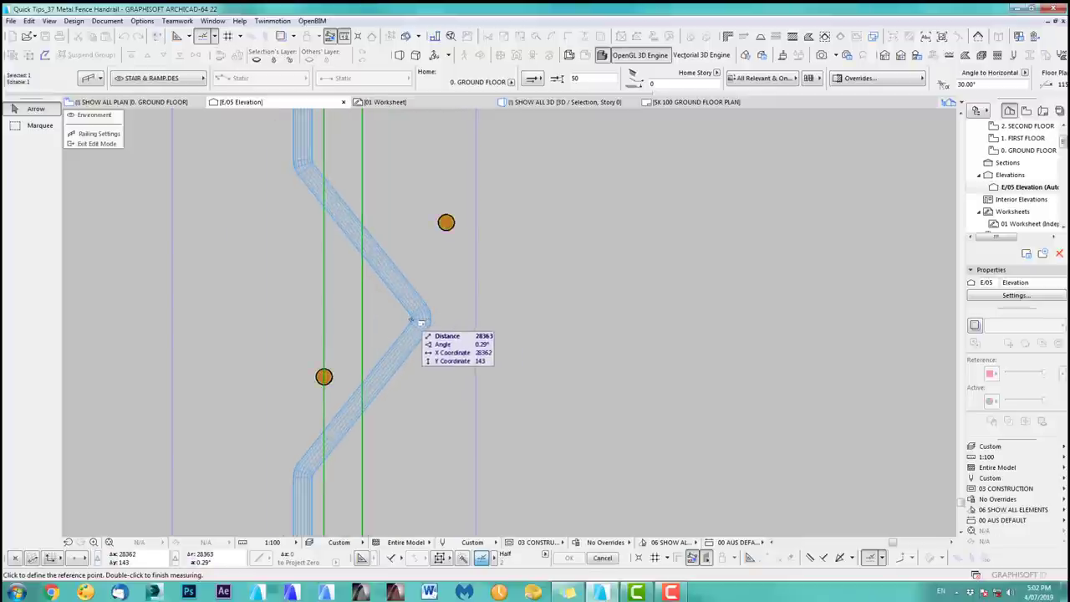
pyautogui.click(419, 322)
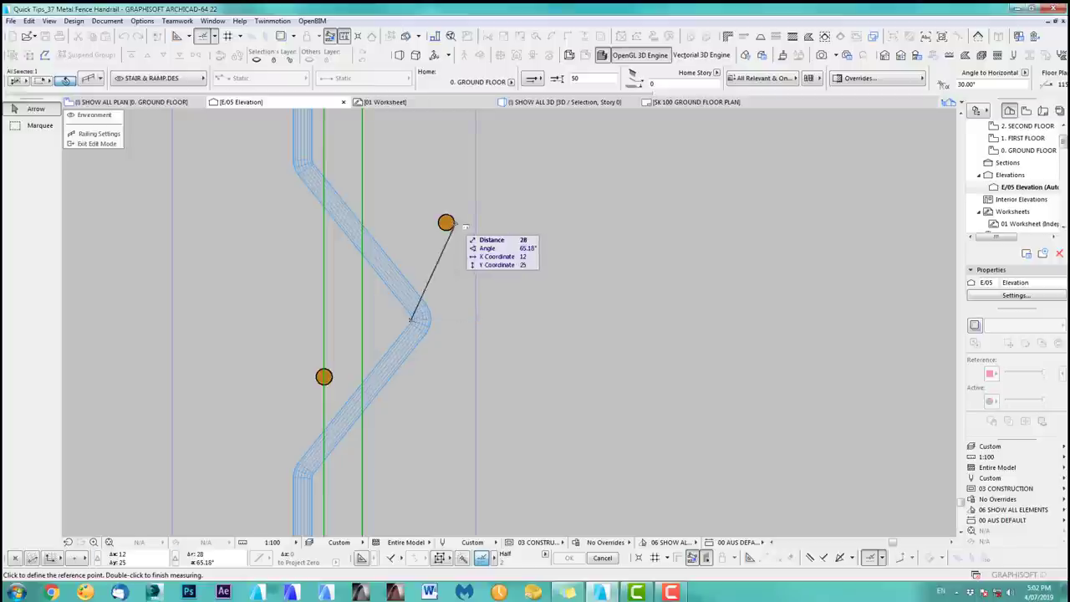
pyautogui.press('Escape')
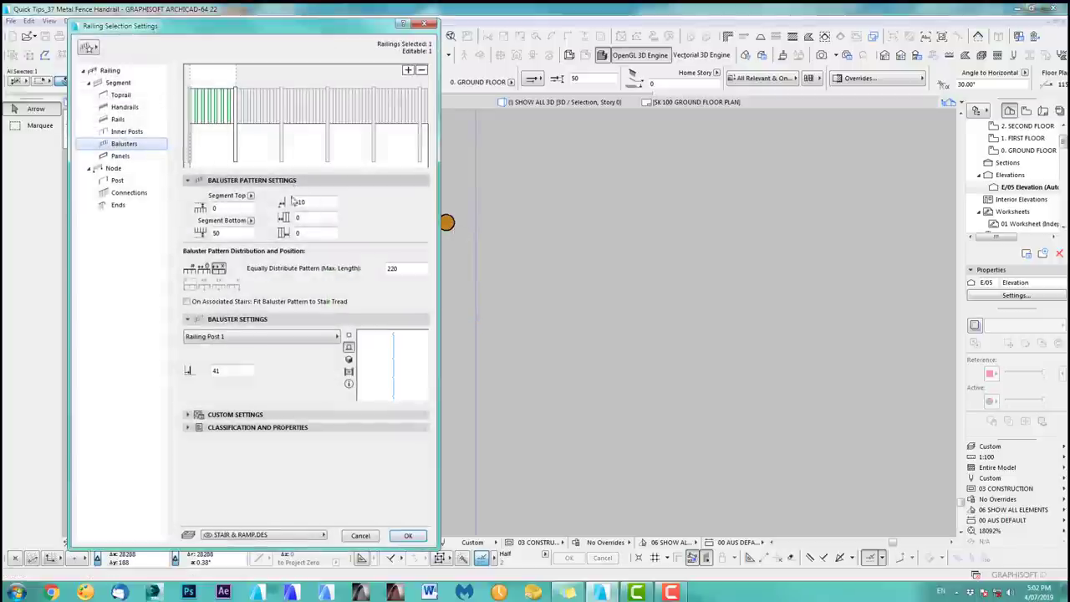
# Set the baluster pattern's horizontal offset to -22 and apply it to the railing.
pyautogui.doubleClick(301, 202)
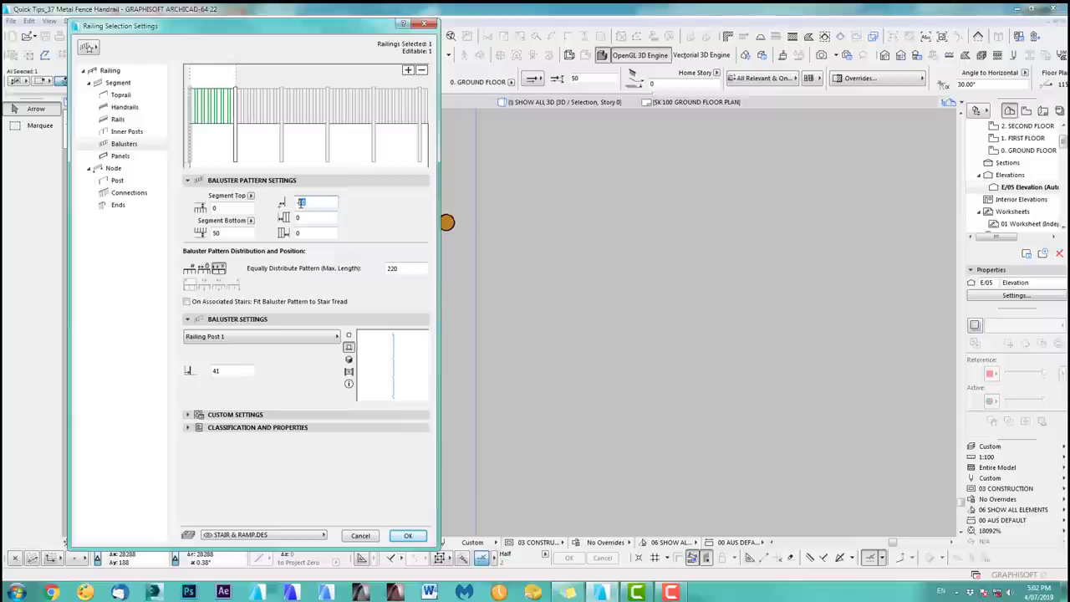
pyautogui.press('Return')
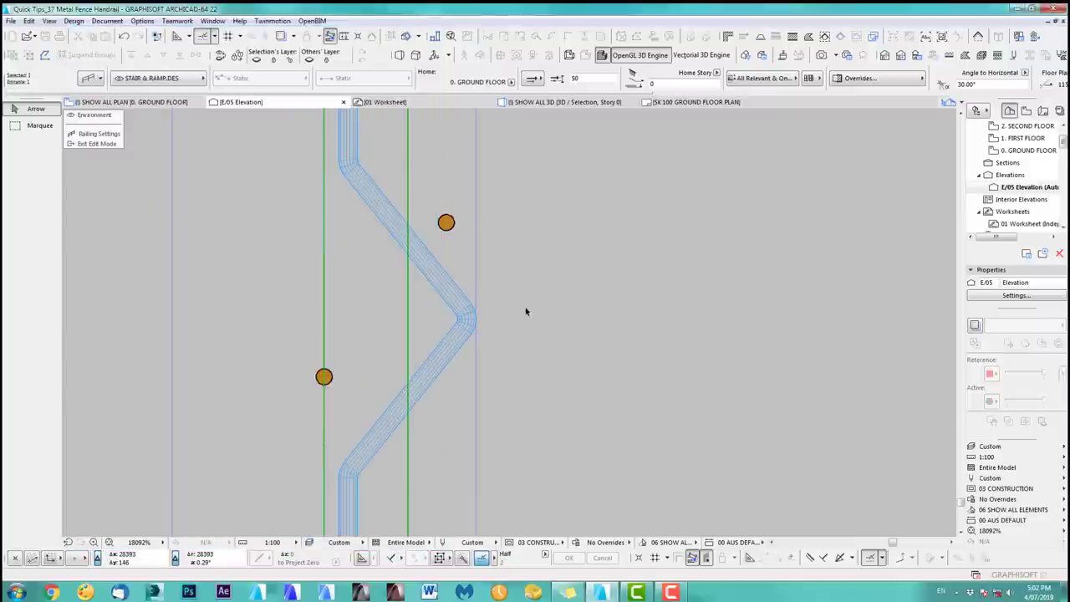
pyautogui.scroll(-6, 451, 326)
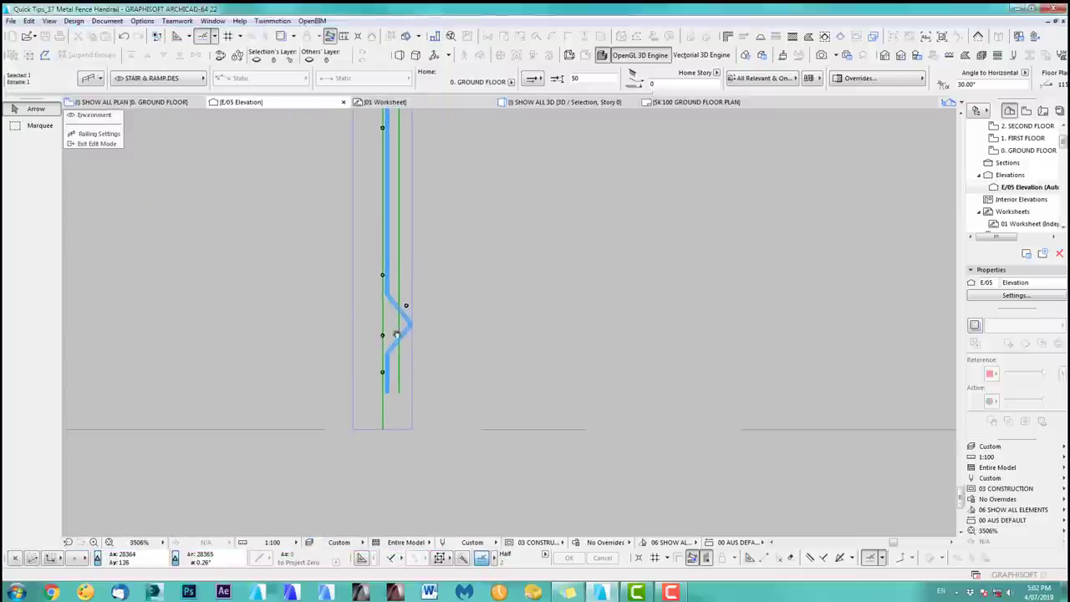
# Measure the vertical distance from the baluster's lower bend up to the level of the outer offset rail.
pyautogui.scroll(2, 401, 381)
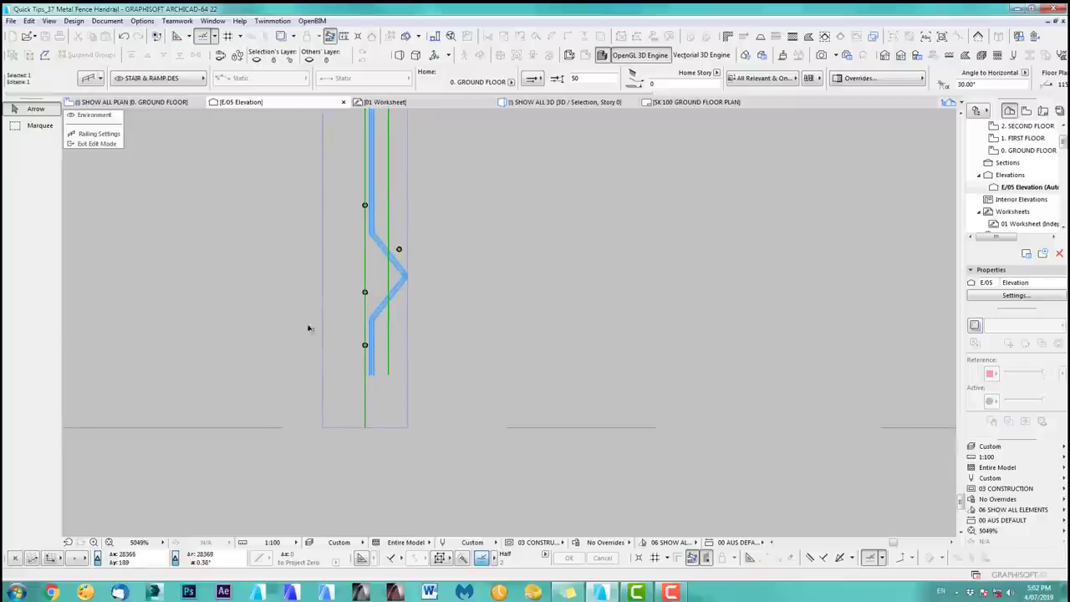
pyautogui.press('m')
pyautogui.scroll(4, 399, 280)
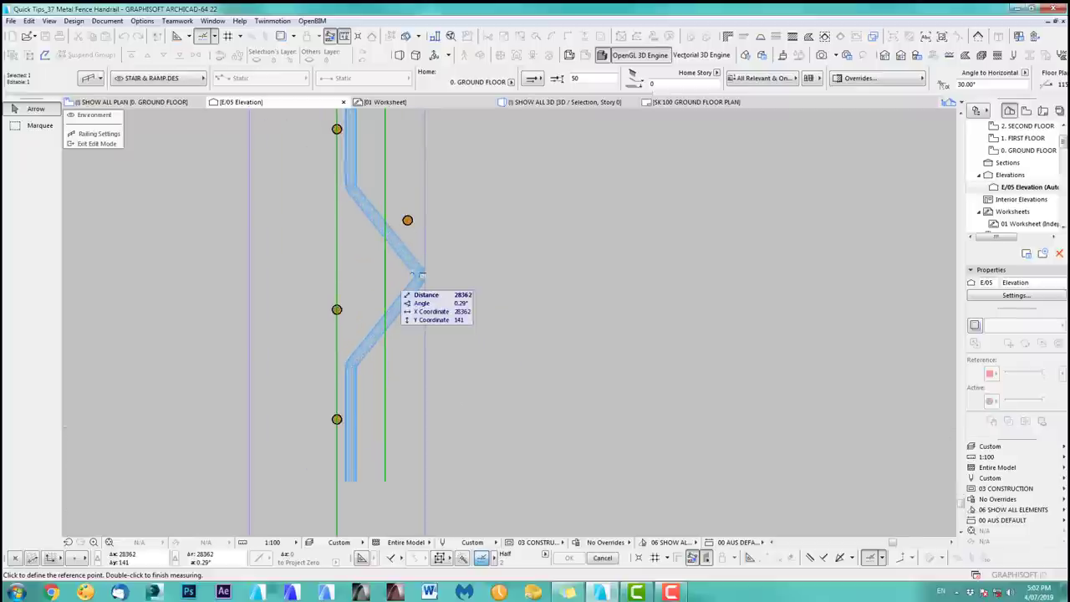
pyautogui.scroll(6, 410, 280)
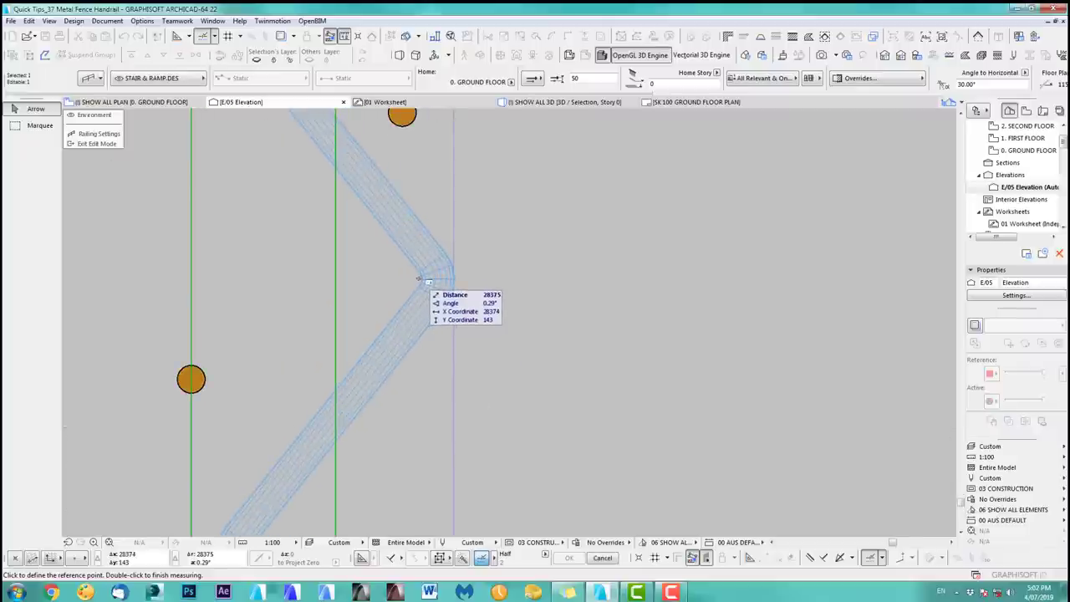
pyautogui.click(418, 280)
pyautogui.scroll(-3, 410, 138)
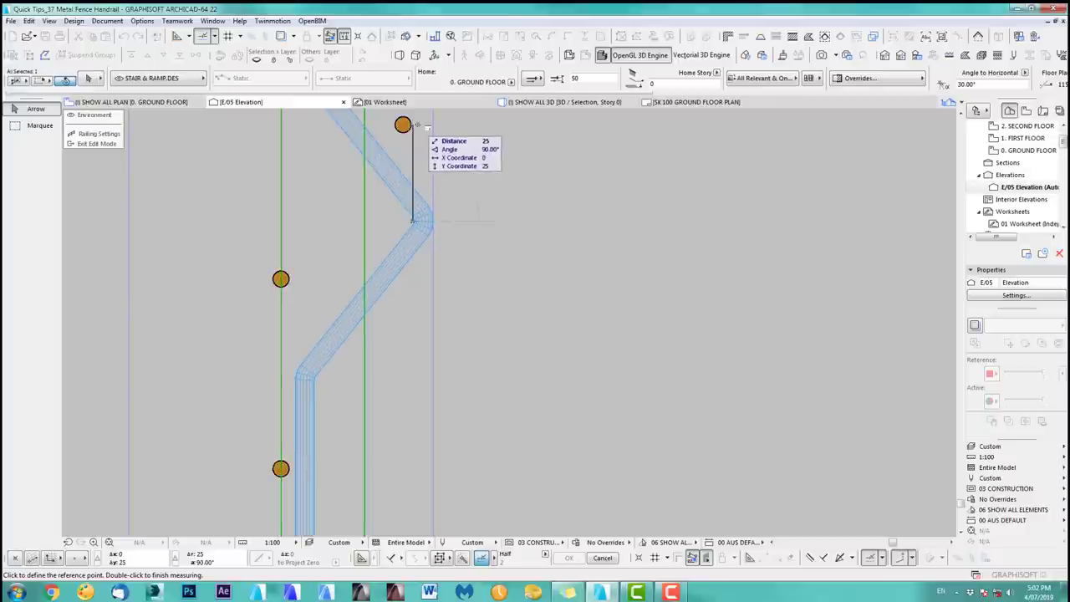
pyautogui.doubleClick(416, 125)
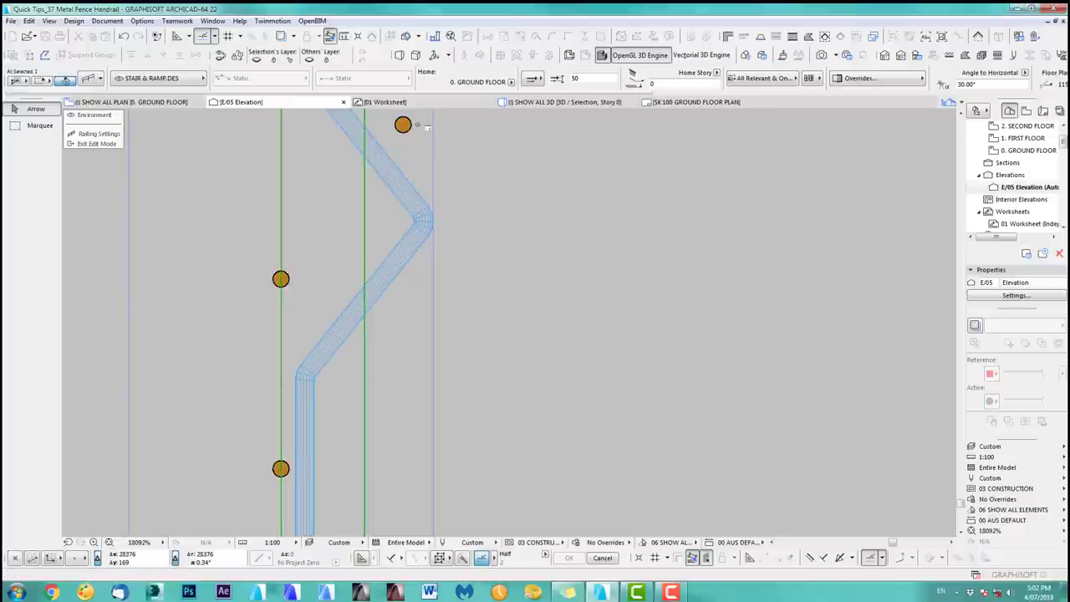
# Set the balusters' segment bottom offset to 75 and apply it to the railing.
pyautogui.click(99, 135)
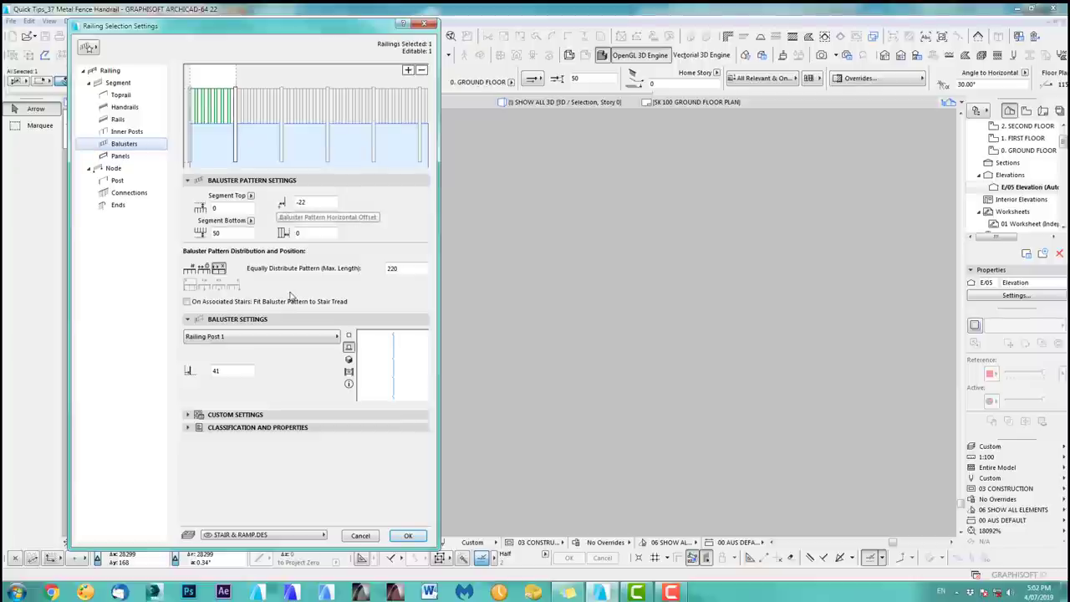
pyautogui.click(224, 232)
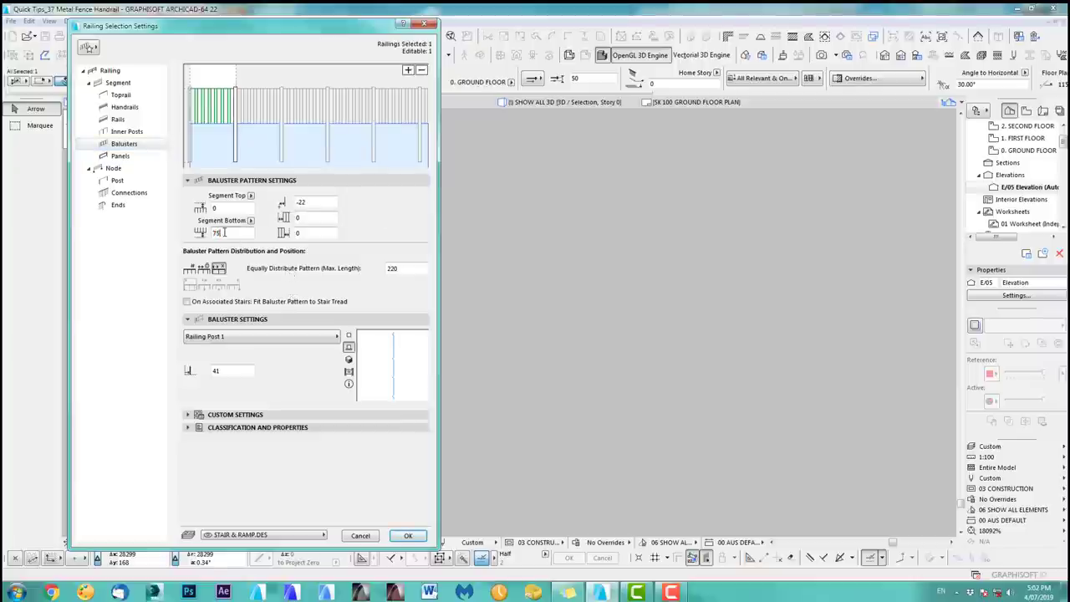
pyautogui.write('75')
pyautogui.press('Return')
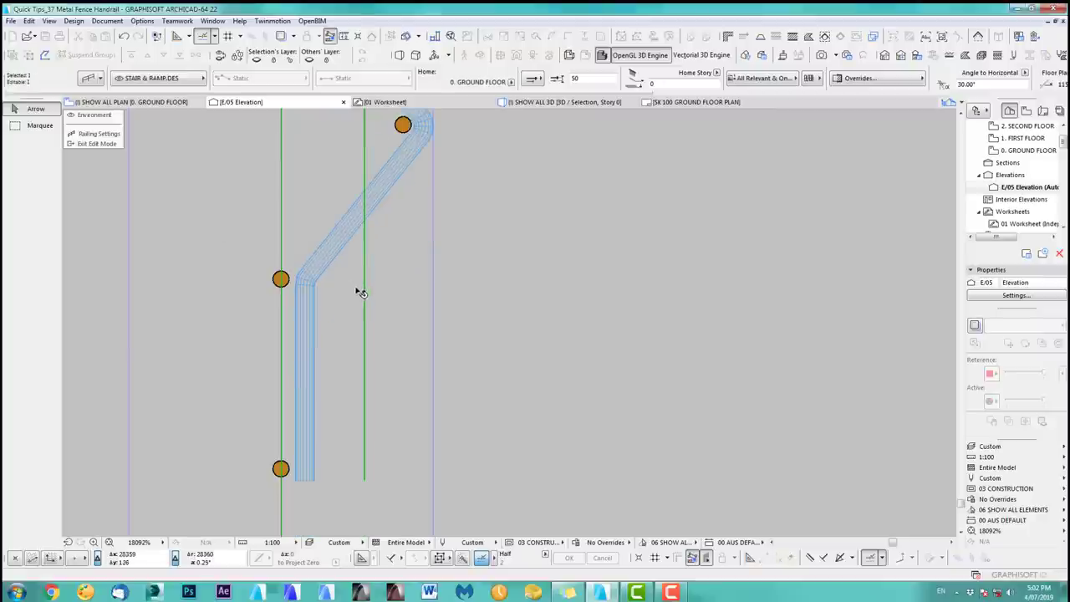
# Exit railing edit mode, return to the ground floor plan and show the fence railing in 3D.
pyautogui.scroll(-8, 362, 293)
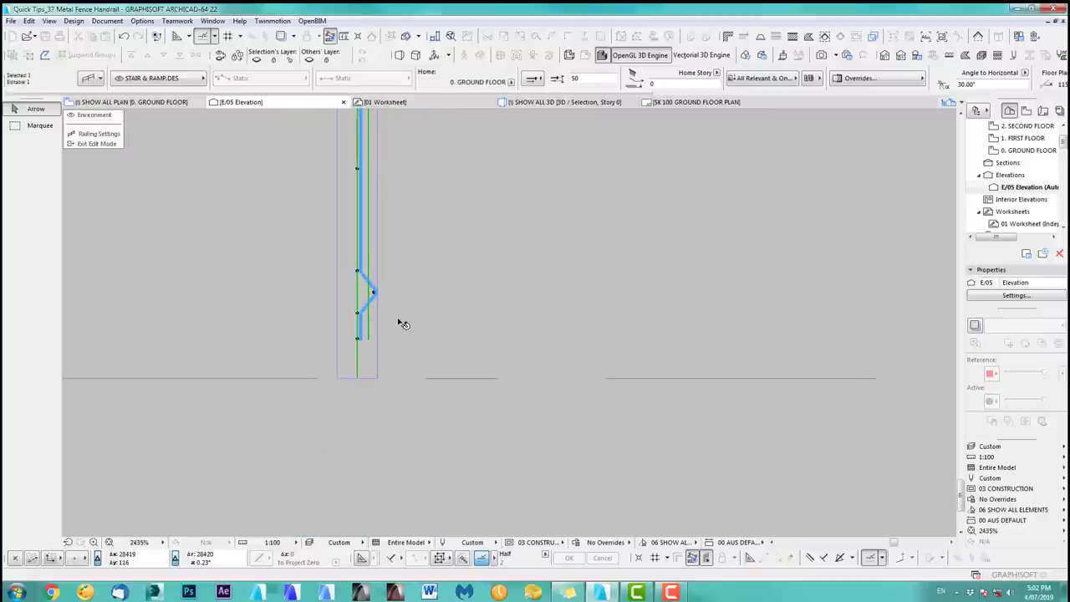
pyautogui.click(96, 144)
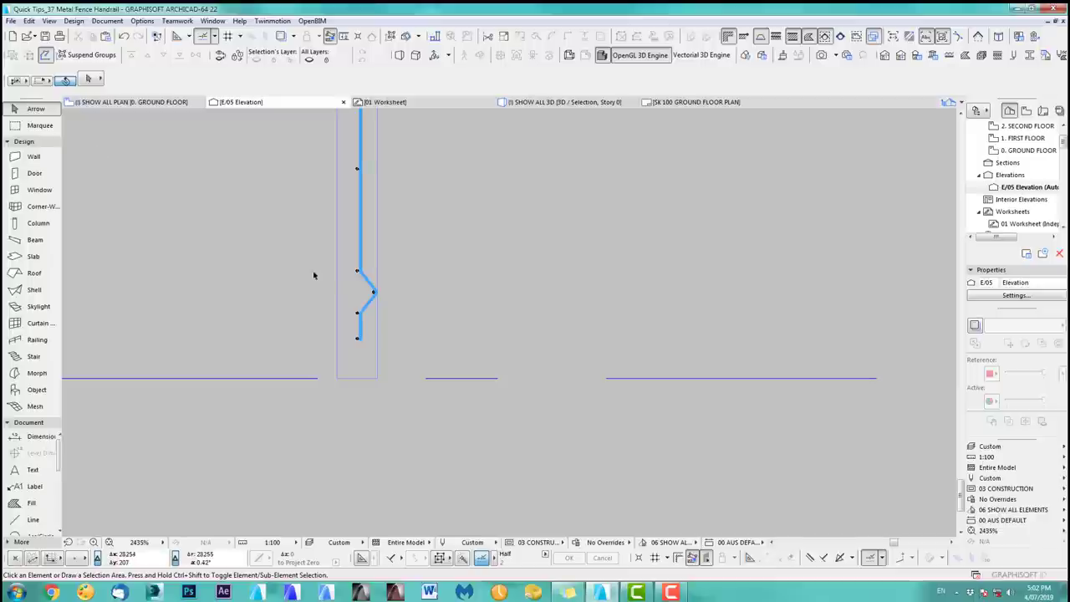
pyautogui.press('F2')
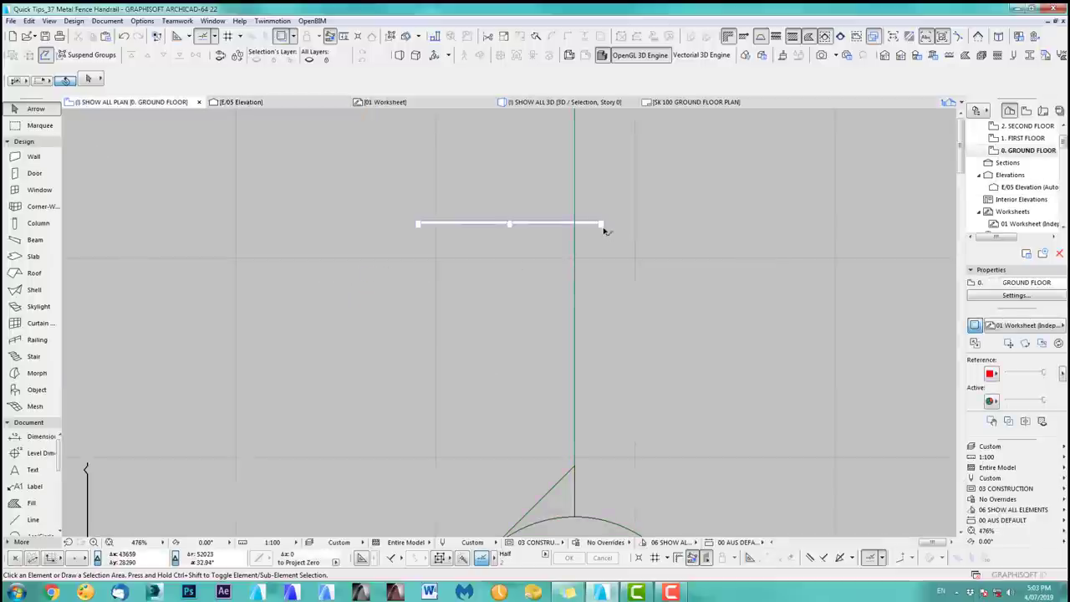
pyautogui.click(603, 224)
pyautogui.press('F5')
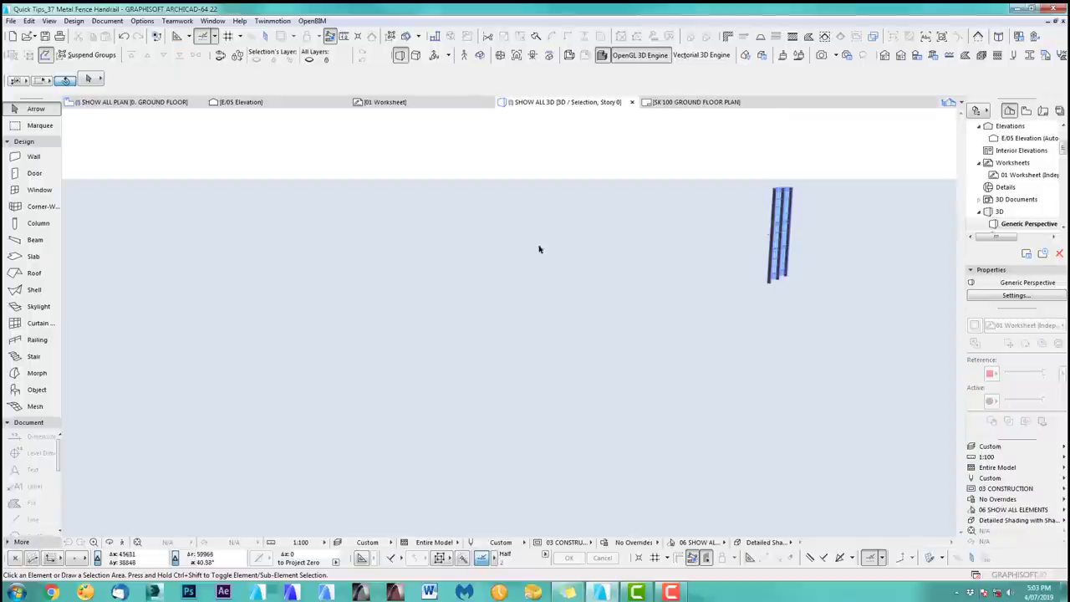
# Examine the fence in 3D from several angles, checking how the bent balusters align with the rails and post ends.
pyautogui.moveTo(775, 249); pyautogui.dragTo(438, 296, button='middle')
pyautogui.scroll(6, 438, 296)
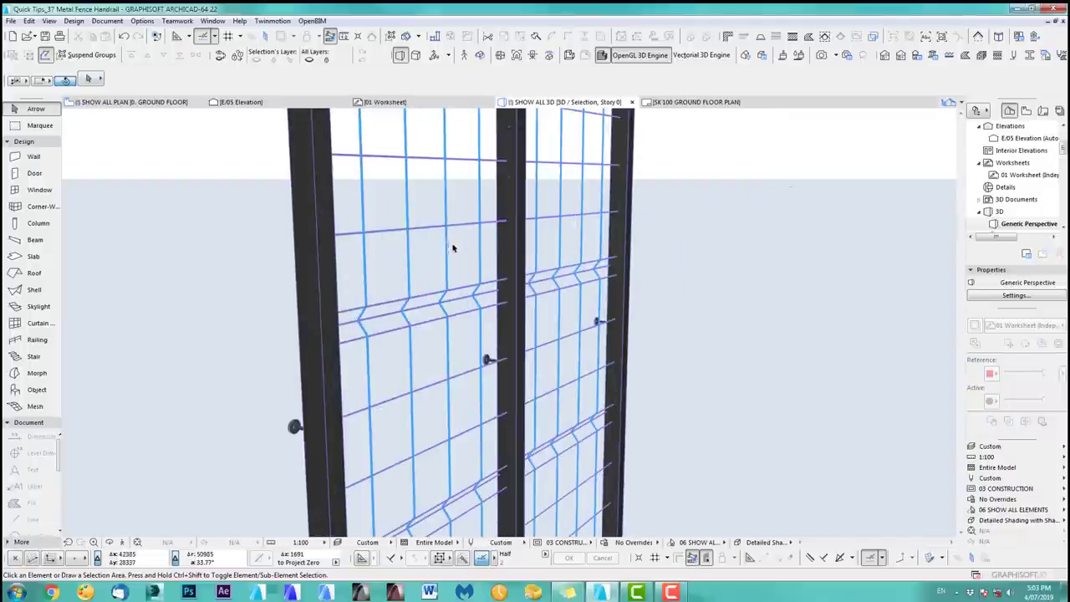
pyautogui.press('o')
pyautogui.moveTo(453, 283); pyautogui.dragTo(599, 313)
pyautogui.scroll(-4, 598, 314)
pyautogui.moveTo(576, 325); pyautogui.dragTo(480, 356, button='middle')
pyautogui.scroll(1, 480, 356)
pyautogui.moveTo(480, 356); pyautogui.dragTo(507, 352)
pyautogui.moveTo(398, 322); pyautogui.dragTo(417, 338, button='middle')
pyautogui.scroll(1, 378, 324)
pyautogui.scroll(-1, 379, 326)
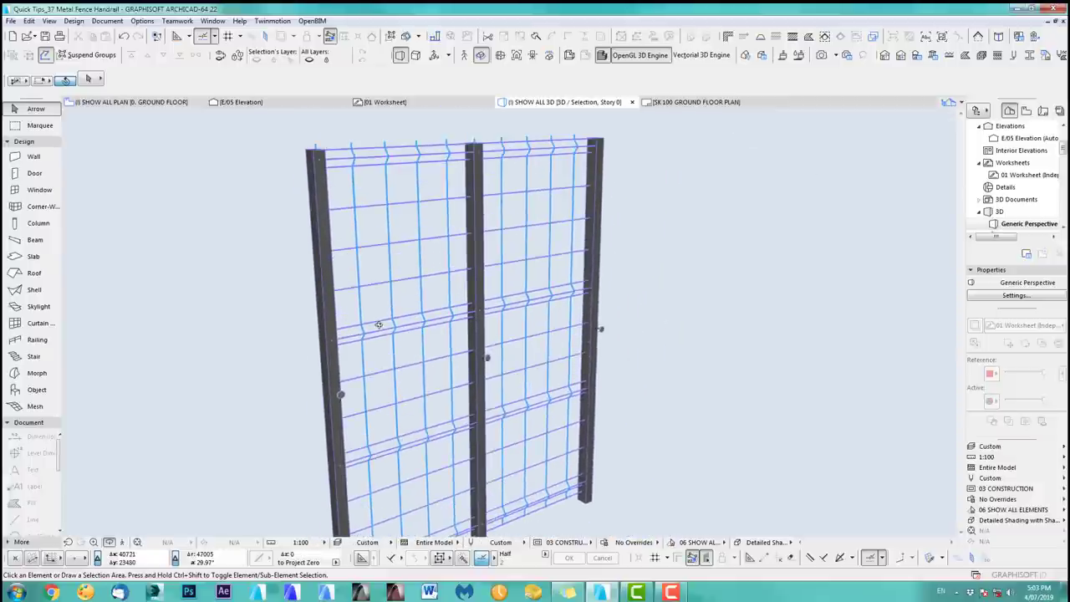
pyautogui.moveTo(367, 372); pyautogui.dragTo(432, 379)
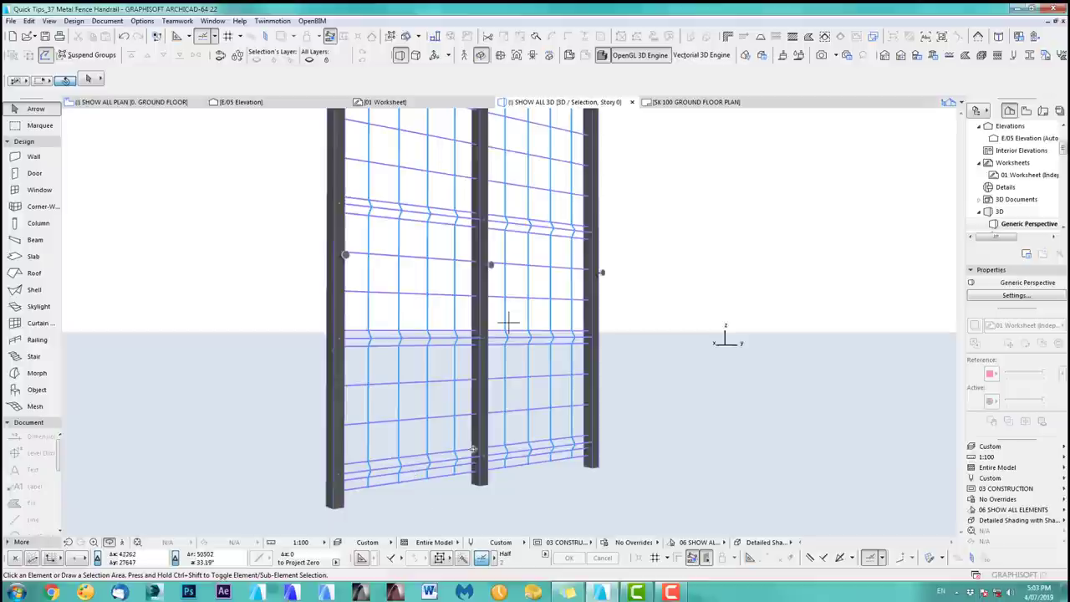
pyautogui.moveTo(450, 511); pyautogui.dragTo(439, 359)
pyautogui.scroll(-2, 438, 359)
pyautogui.moveTo(439, 360); pyautogui.dragTo(435, 301, button='middle')
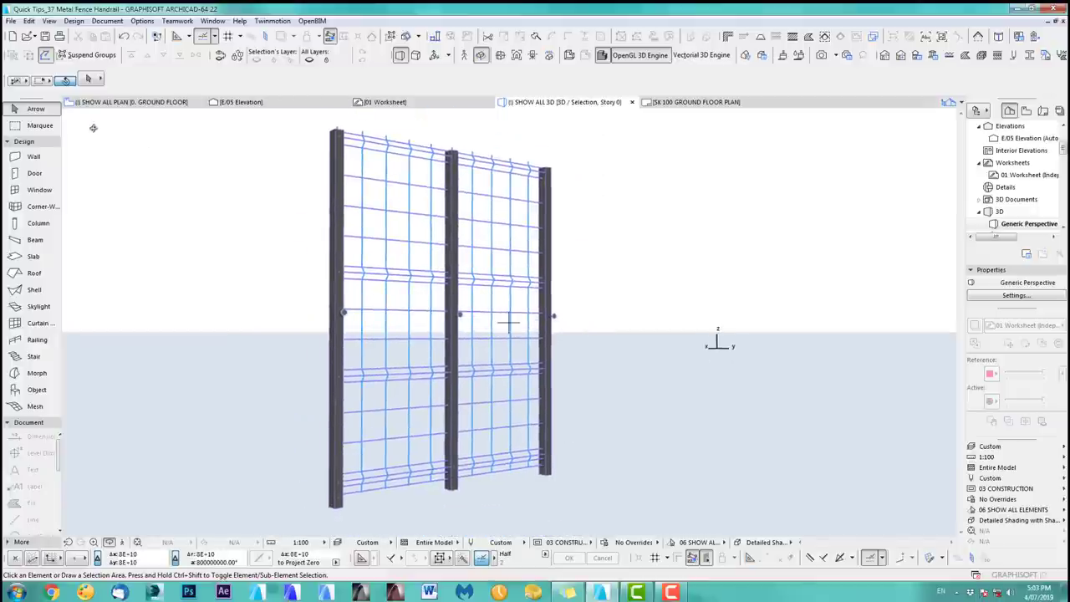
# Open the fence railing for editing in 3D and set the balusters' segment bottom offset to 0.
pyautogui.click(38, 125)
pyautogui.click(34, 111)
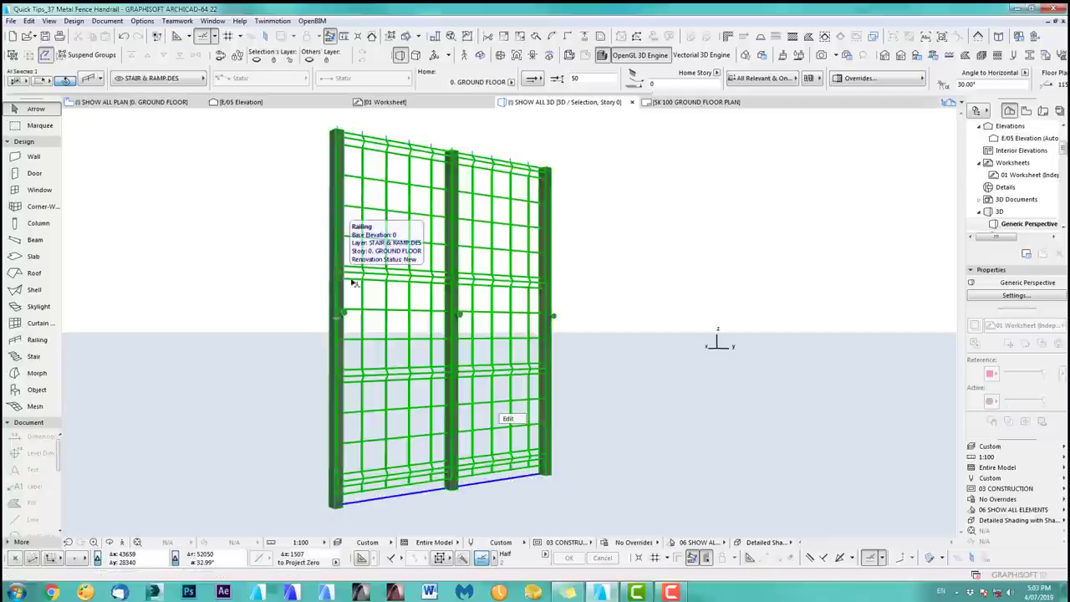
pyautogui.doubleClick(506, 419)
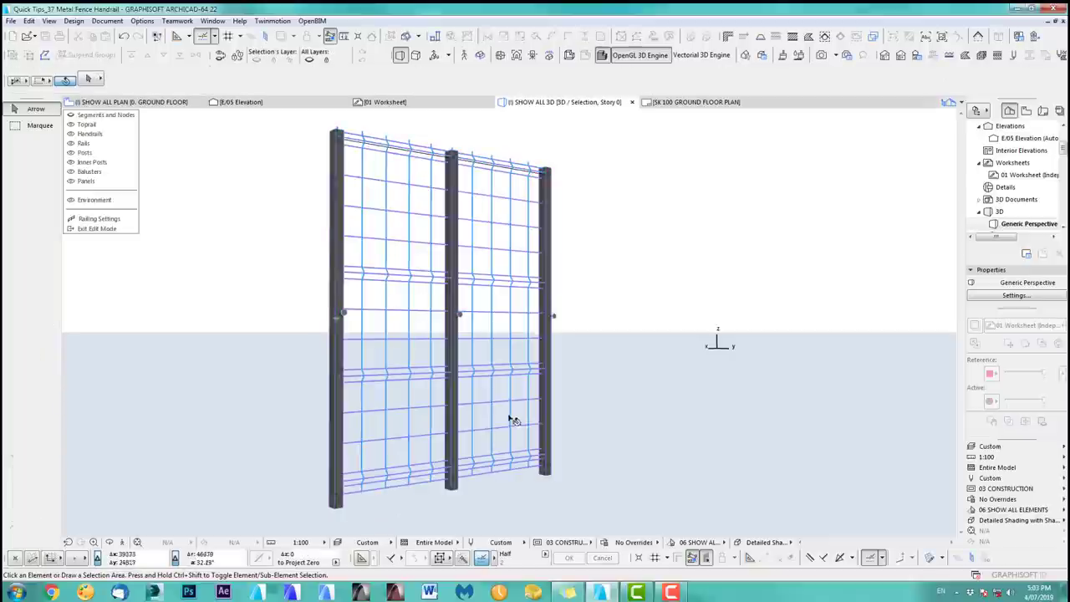
pyautogui.click(99, 218)
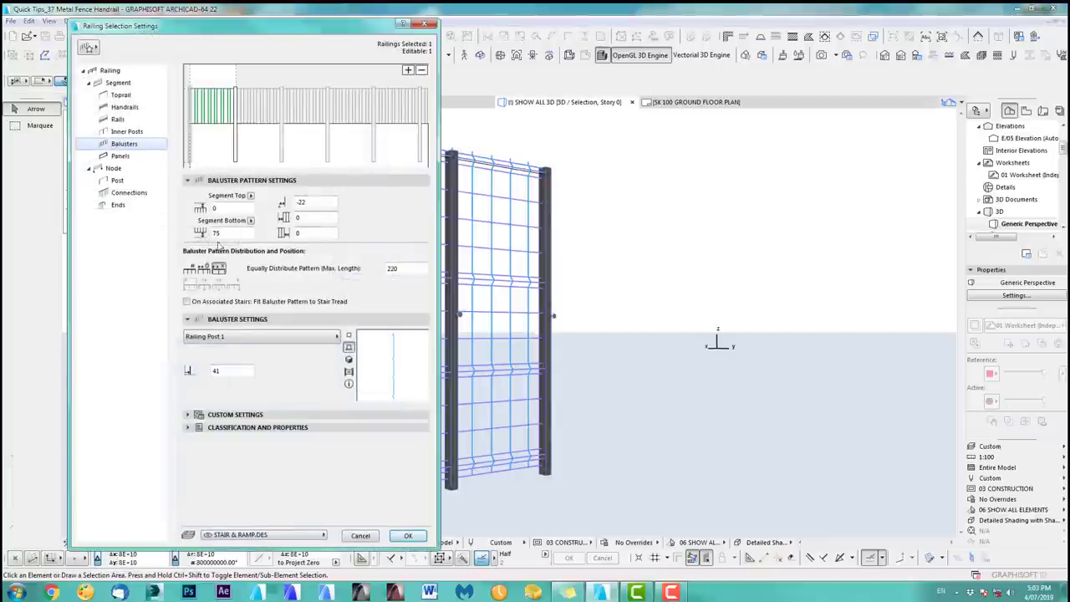
pyautogui.doubleClick(219, 232)
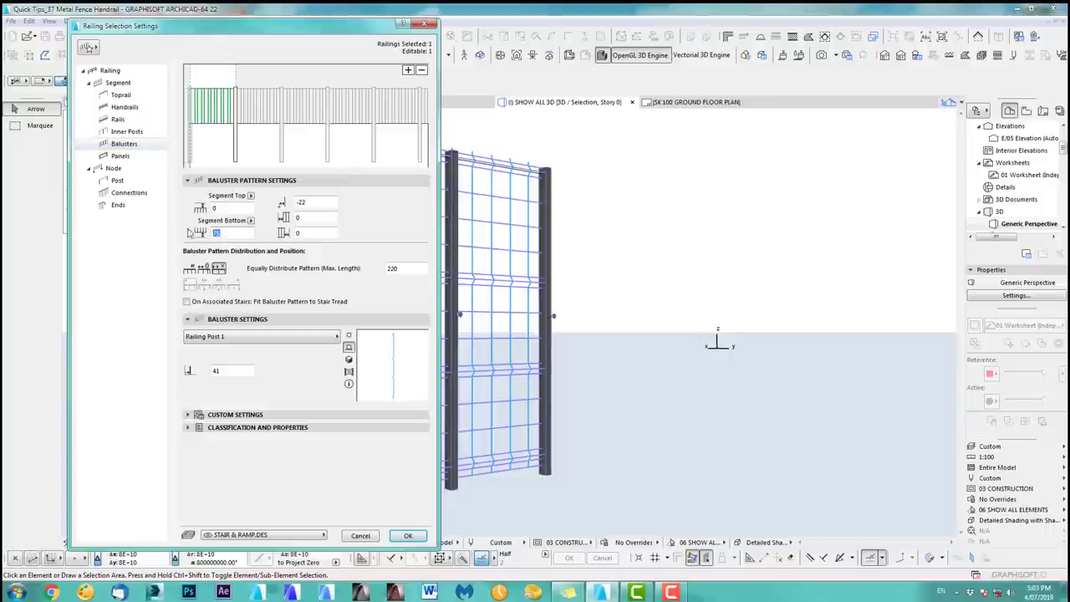
pyautogui.click(408, 536)
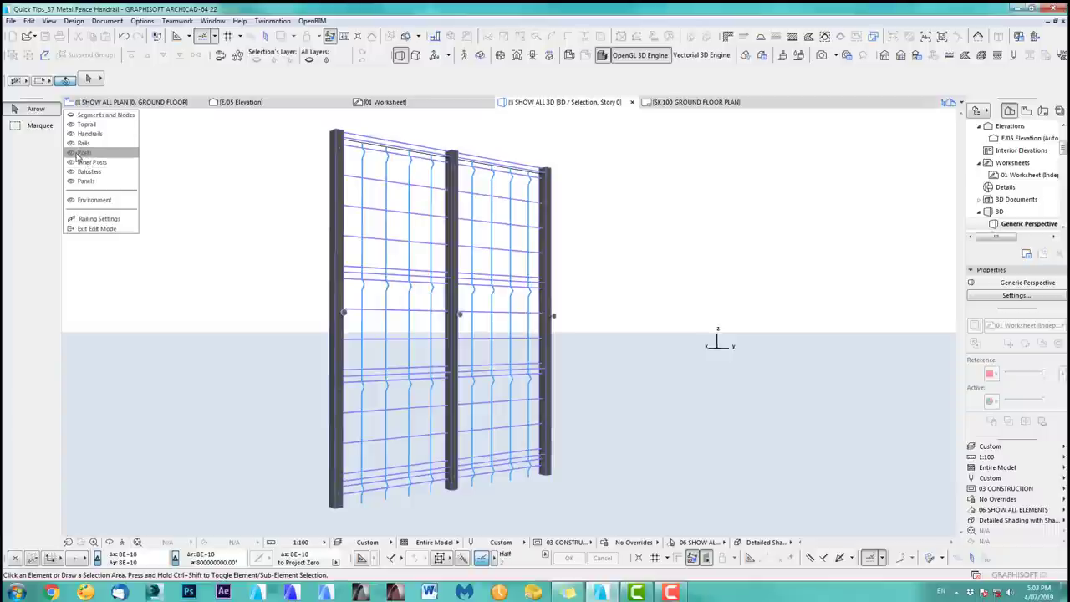
# Set the rails' absolute vertical offset to 0 in the railing settings.
pyautogui.click(72, 153)
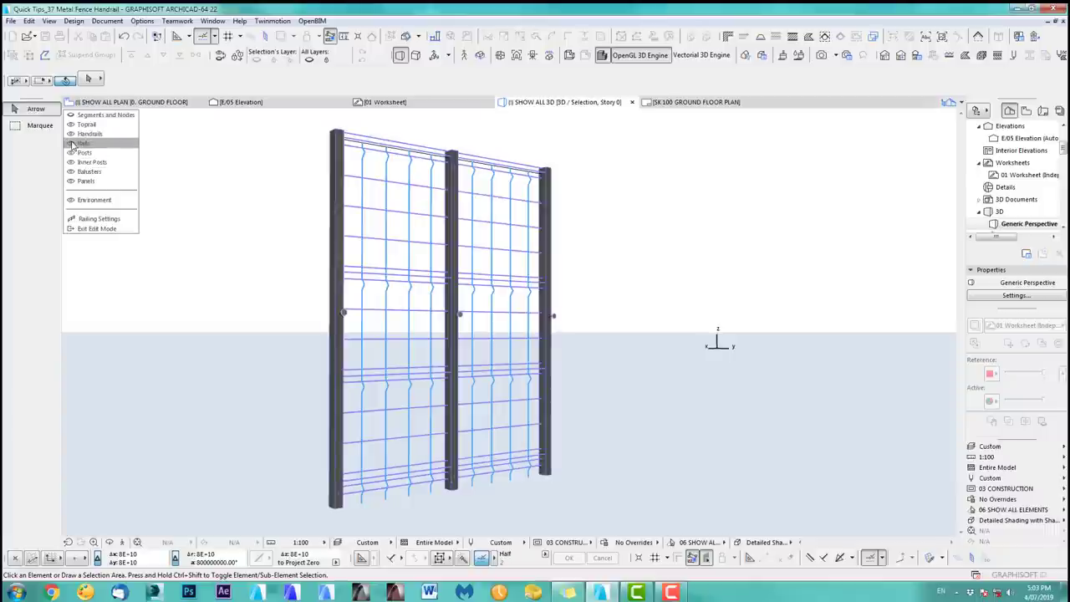
pyautogui.click(71, 143)
pyautogui.click(71, 144)
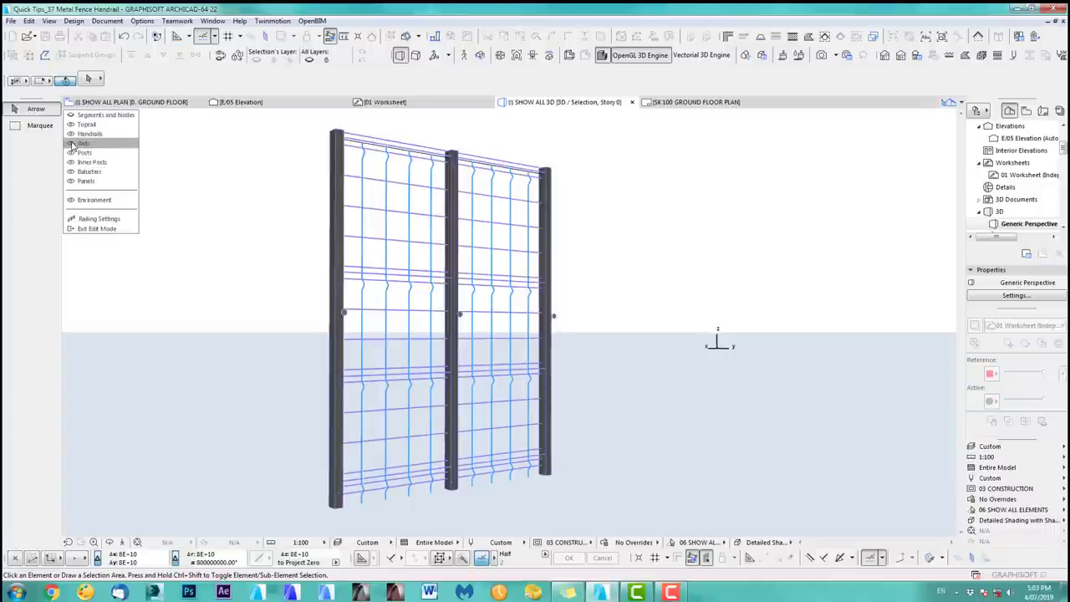
pyautogui.click(99, 219)
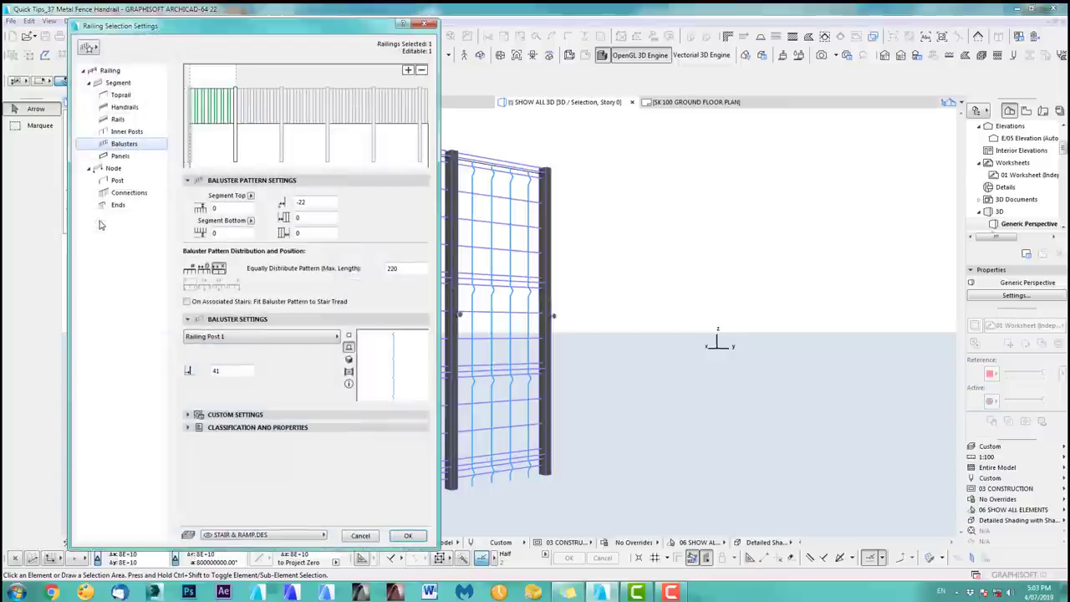
pyautogui.click(118, 119)
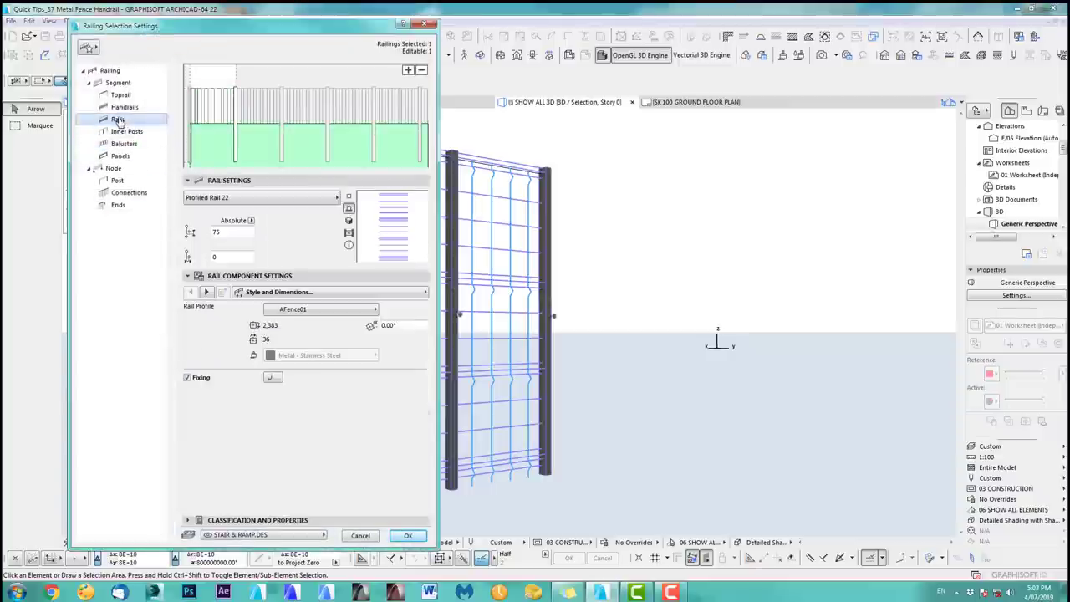
pyautogui.click(234, 232)
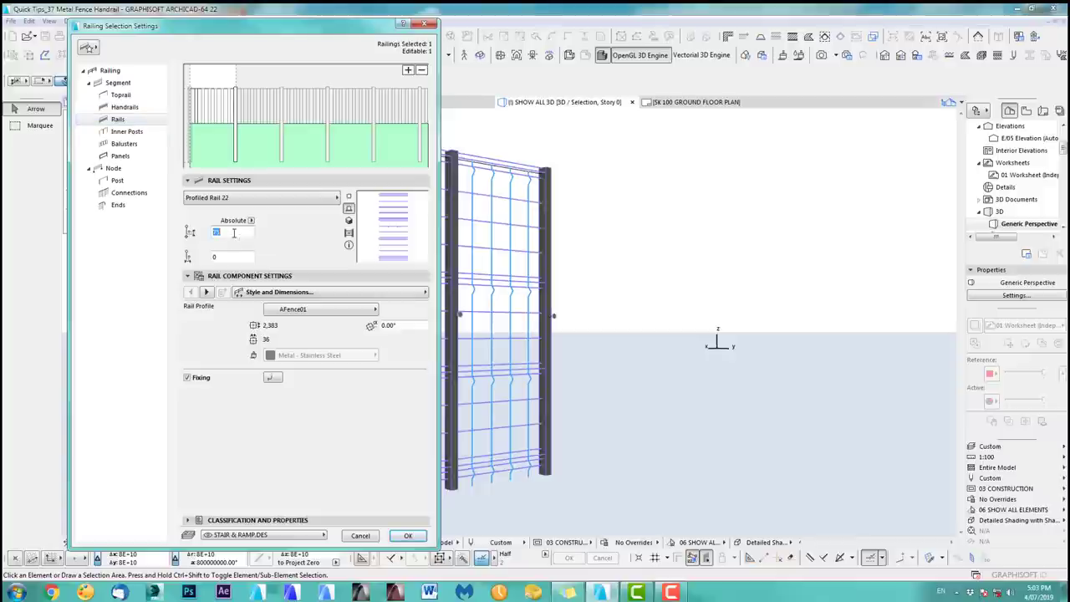
pyautogui.press('Return')
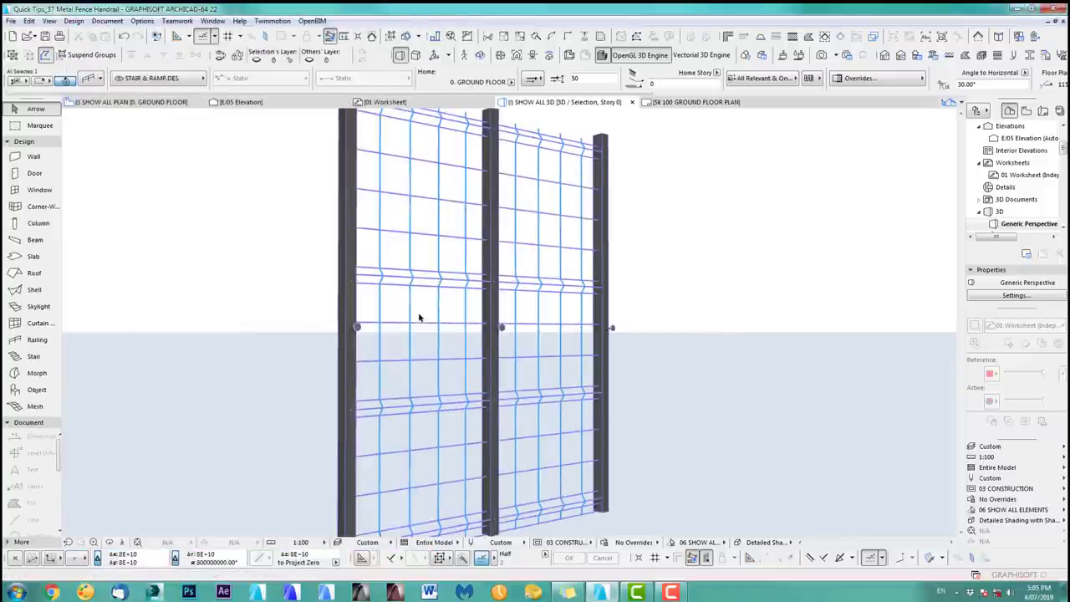
# Examine the fence's baluster bends against the horizontal rails in 3D and check the rail offset in the railing settings.
pyautogui.scroll(-2, 420, 318)
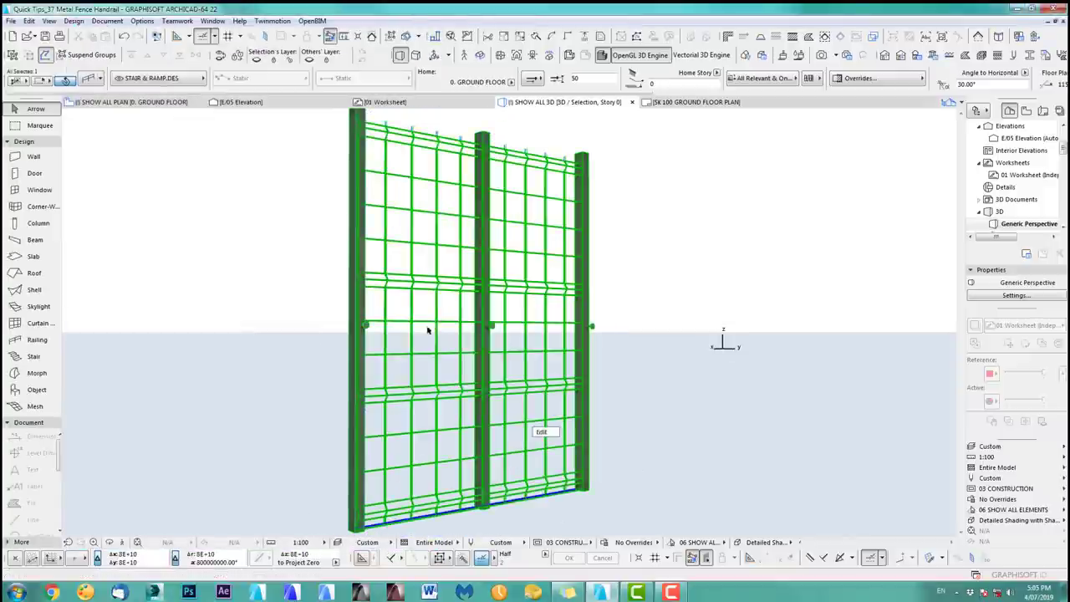
pyautogui.scroll(3, 429, 327)
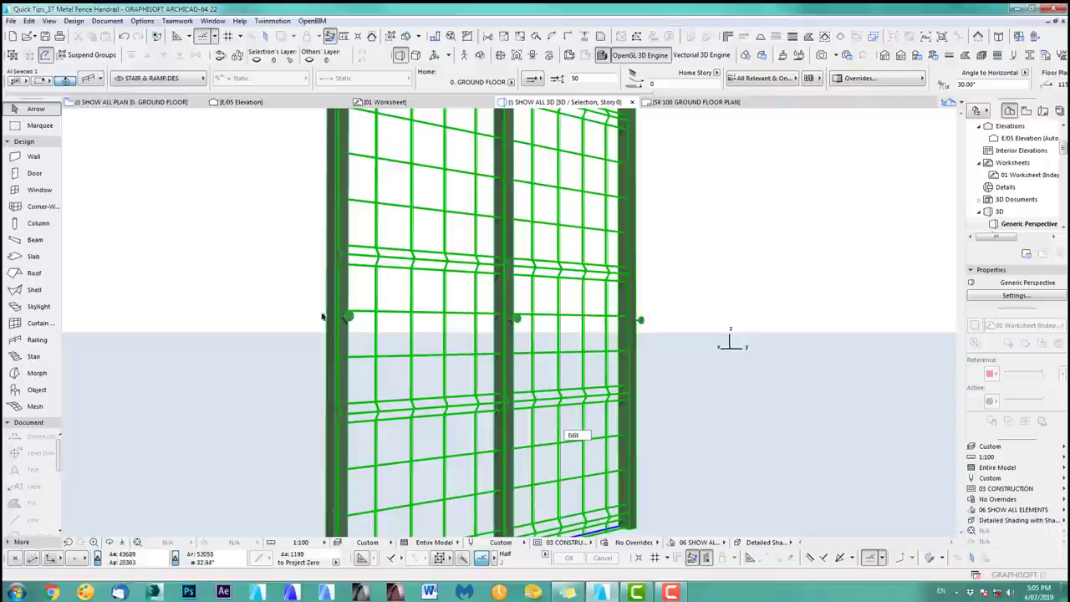
pyautogui.moveTo(400, 371); pyautogui.dragTo(407, 332, button='middle')
pyautogui.doubleClick(585, 433)
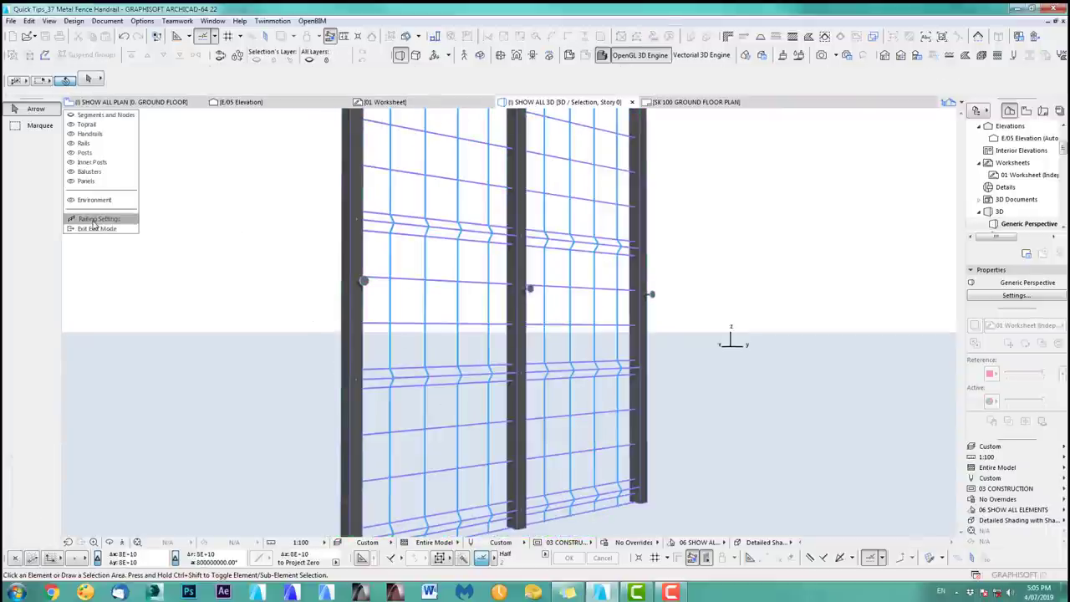
pyautogui.click(97, 219)
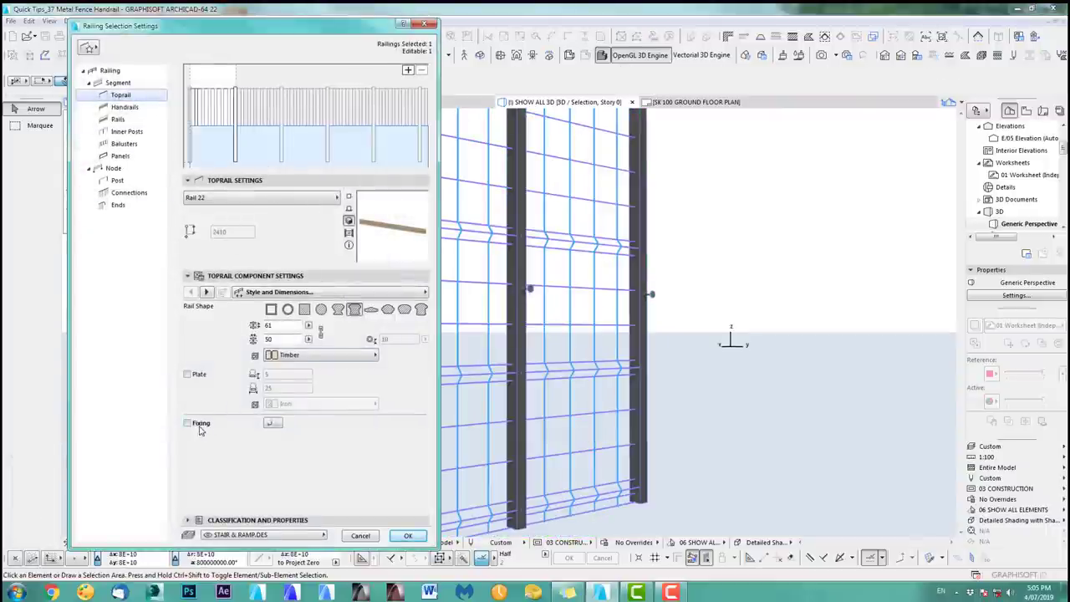
pyautogui.click(122, 119)
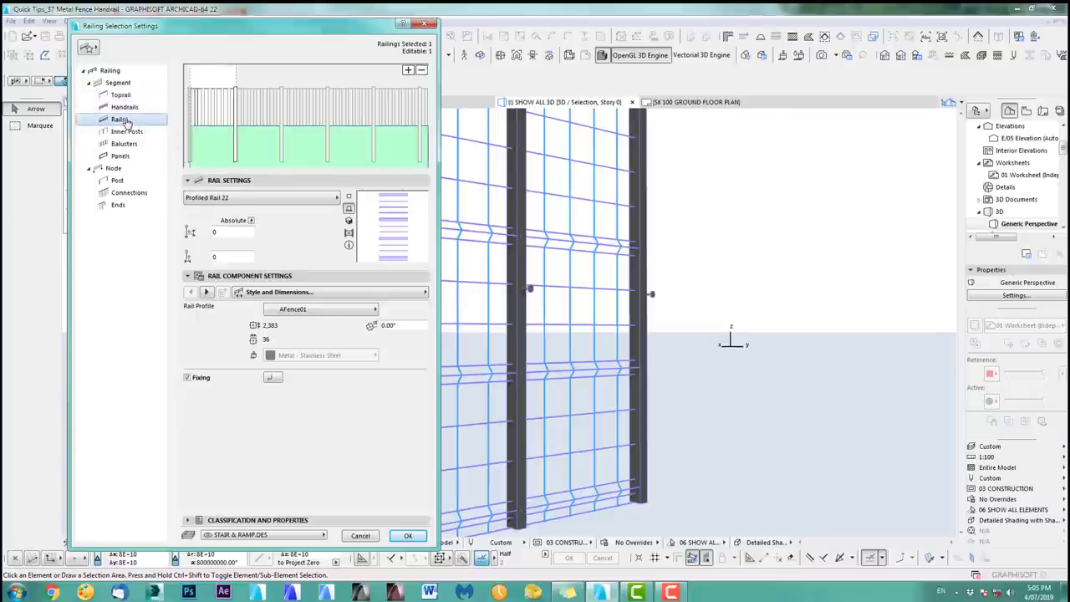
pyautogui.click(397, 540)
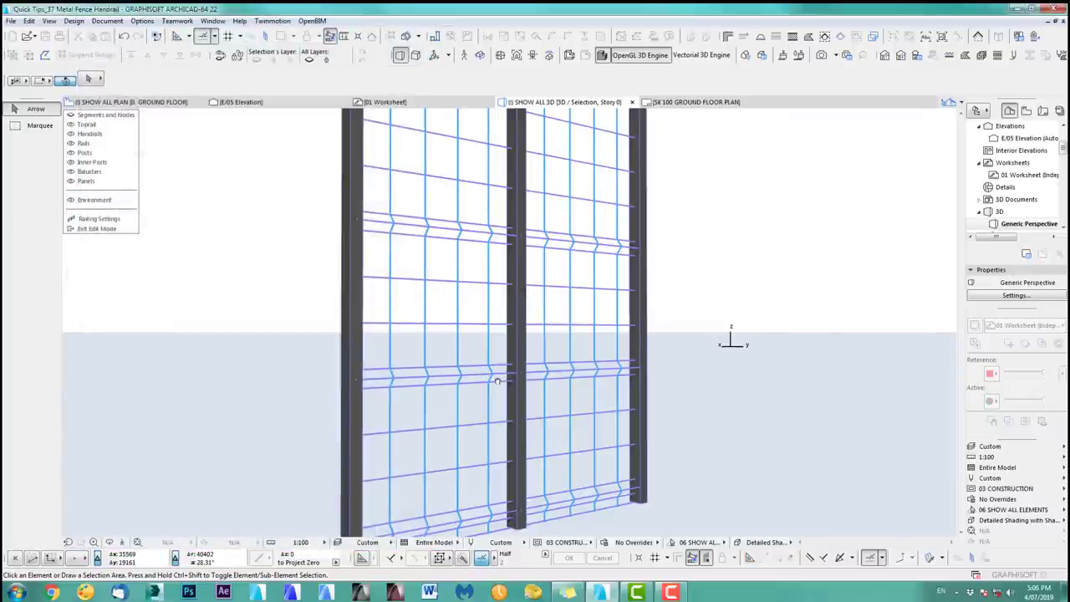
pyautogui.scroll(-1, 498, 381)
pyautogui.moveTo(497, 382); pyautogui.dragTo(448, 400, button='middle')
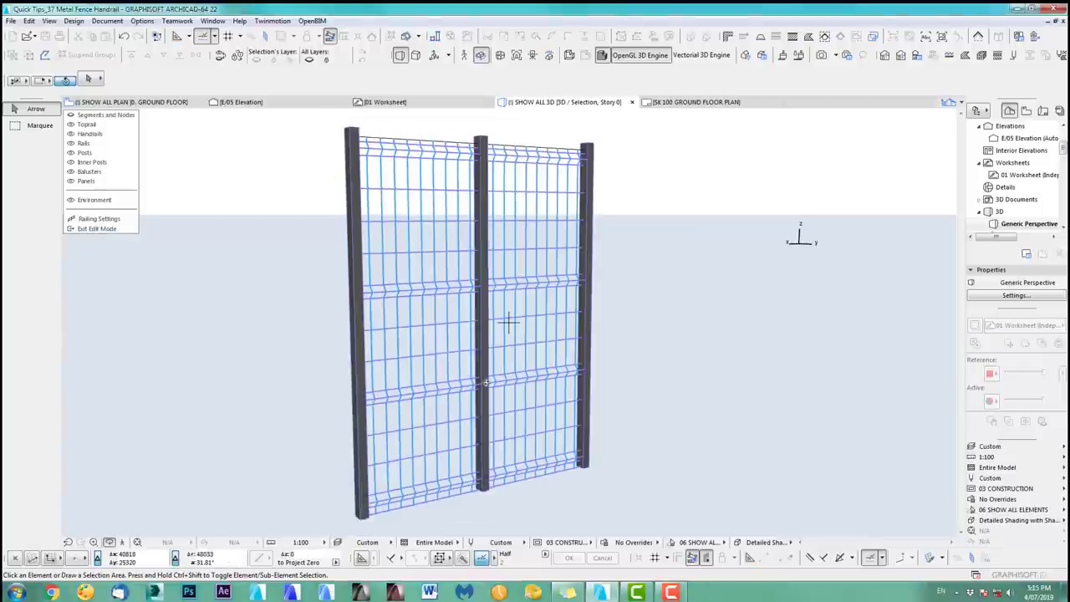
# Remove the inner post from the railing's segment pattern so the fence spans only between its end posts.
pyautogui.scroll(-1, 486, 382)
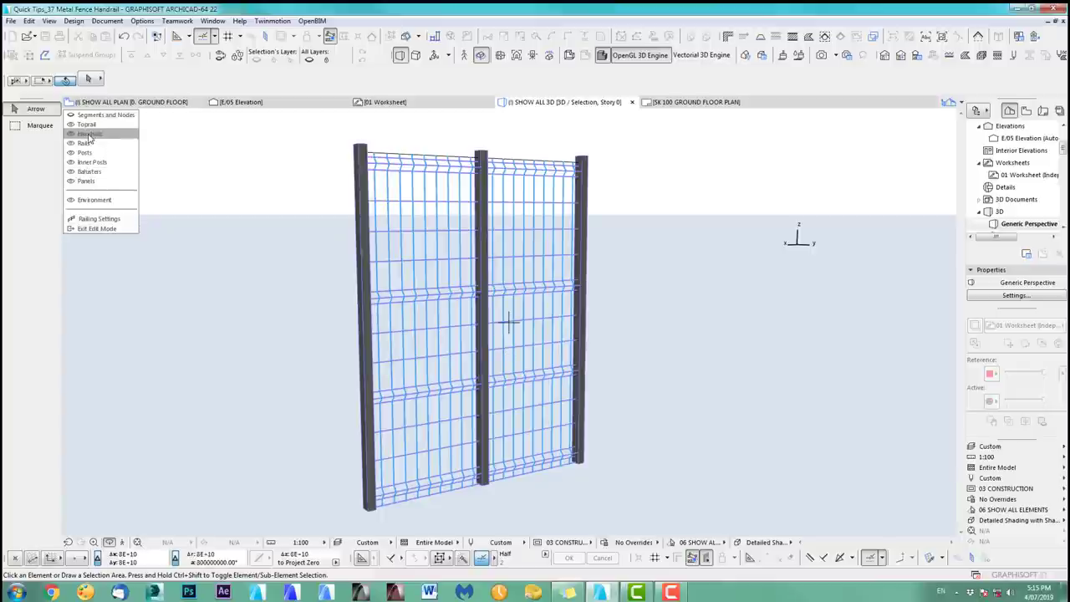
pyautogui.click(71, 162)
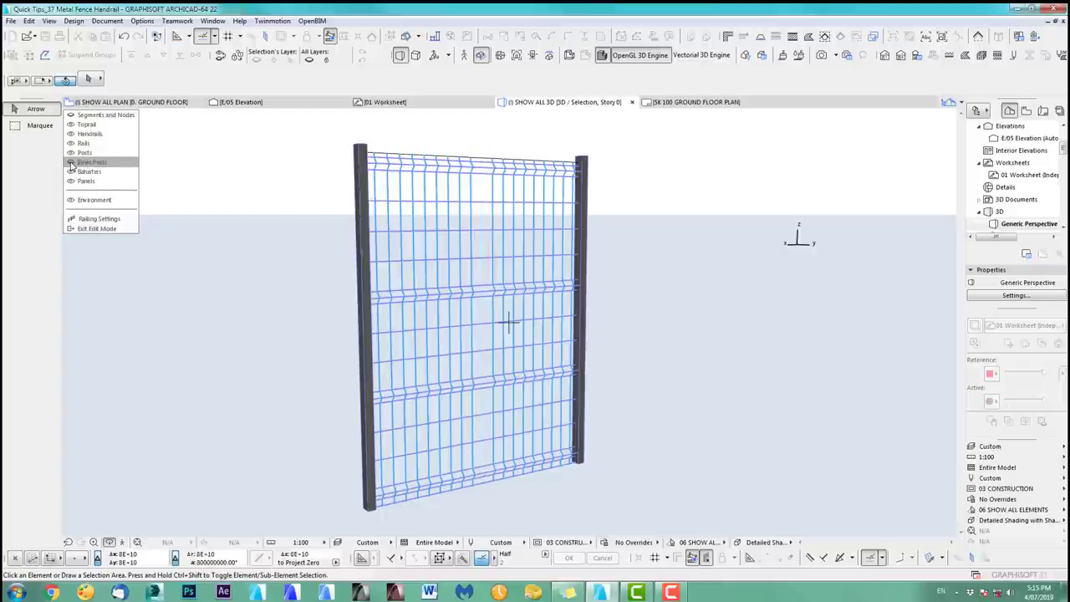
pyautogui.click(71, 163)
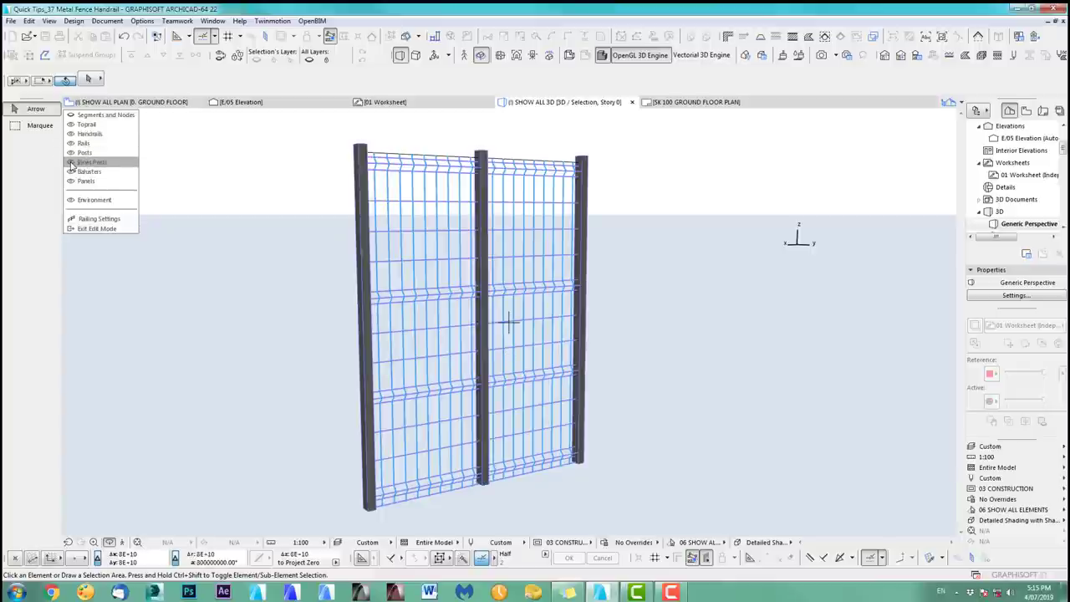
pyautogui.click(96, 218)
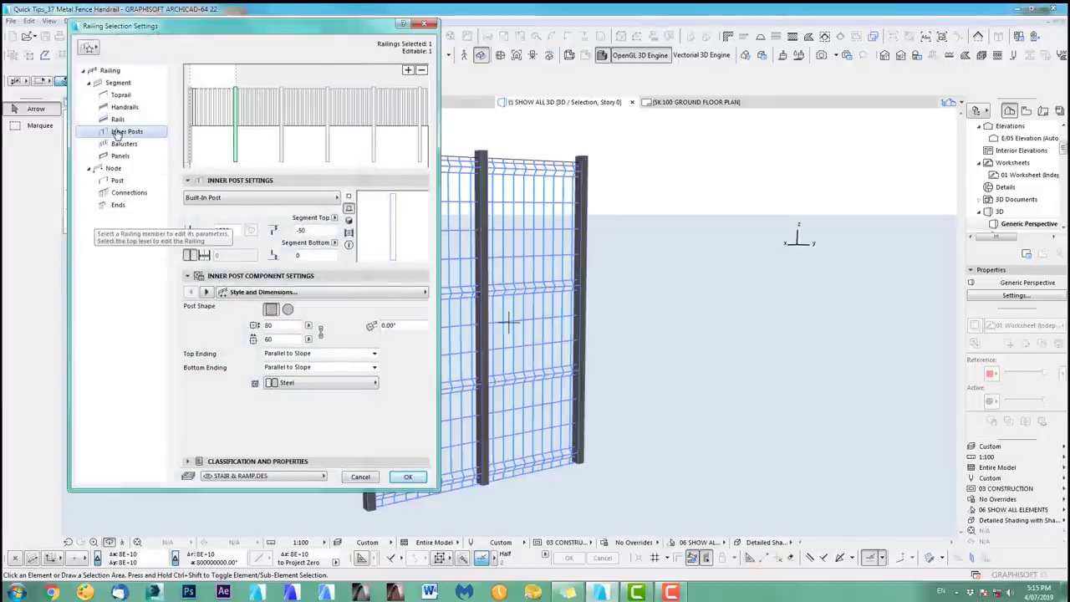
pyautogui.click(422, 71)
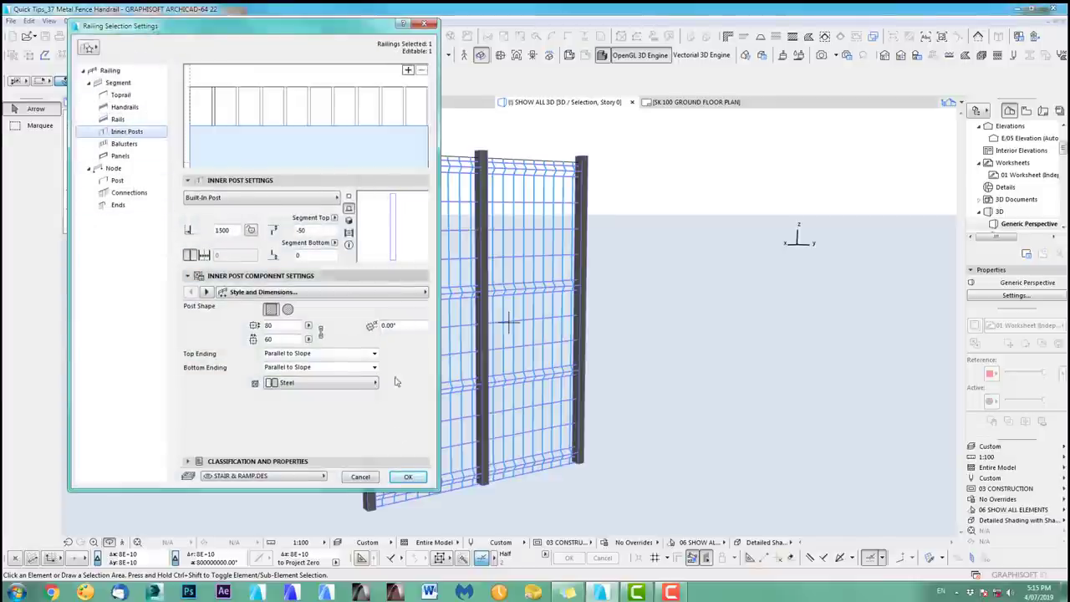
pyautogui.click(408, 477)
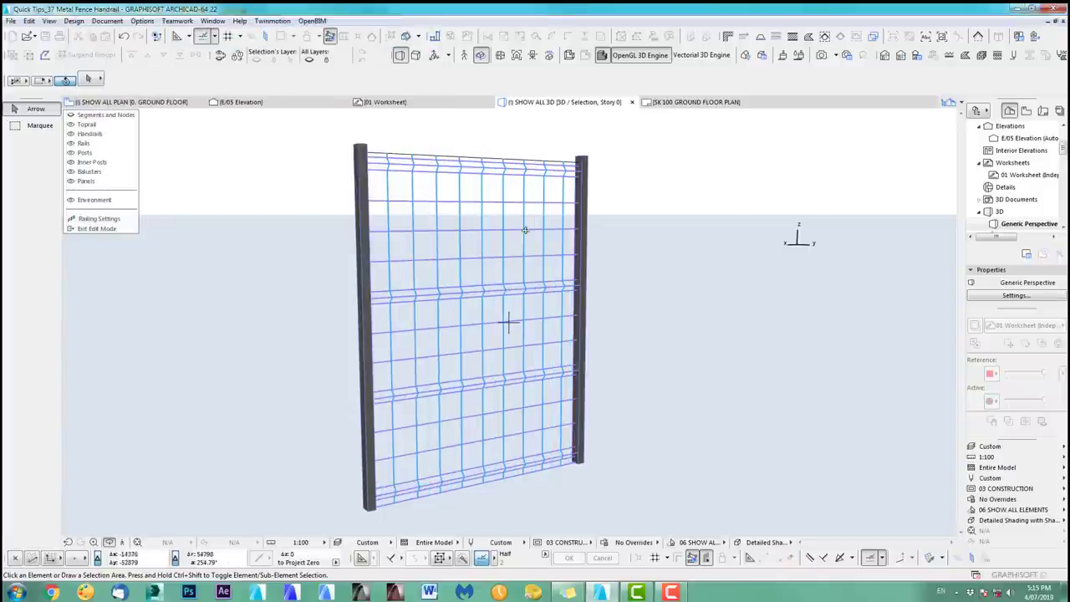
# Examine the balusters and rails near the fence's upper edge in 3D and switch to the ground floor plan.
pyautogui.keyDown('shift'); pyautogui.moveTo(412, 477); pyautogui.dragTo(413, 326, button='middle'); pyautogui.keyUp('shift')
pyautogui.keyDown('shift'); pyautogui.moveTo(413, 326); pyautogui.dragTo(287, 220, button='middle'); pyautogui.keyUp('shift')
pyautogui.scroll(2, 415, 328)
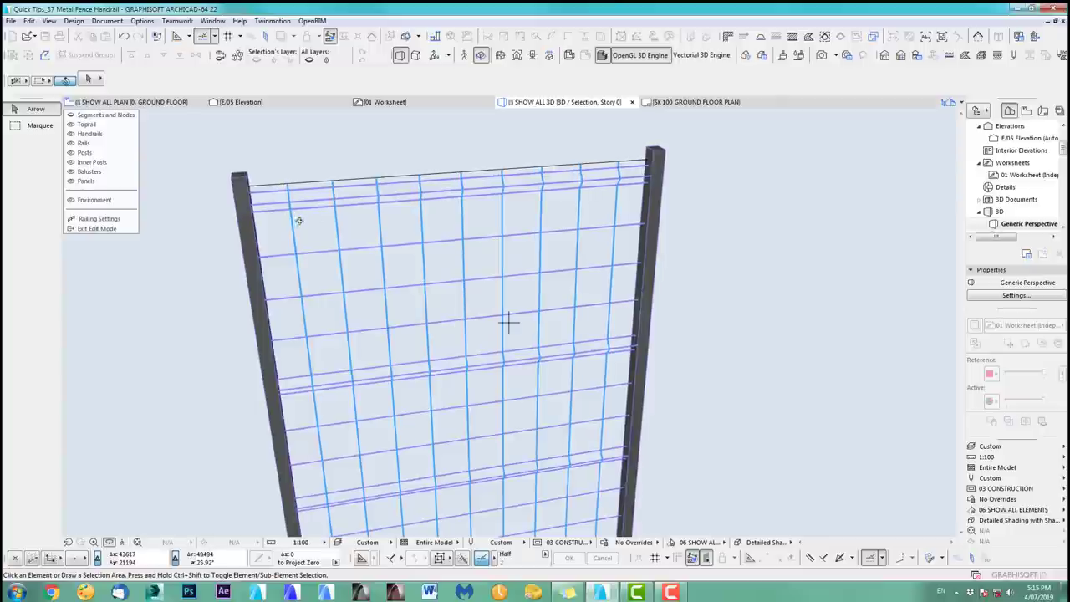
pyautogui.click(71, 172)
pyautogui.click(71, 172)
pyautogui.scroll(6, 335, 259)
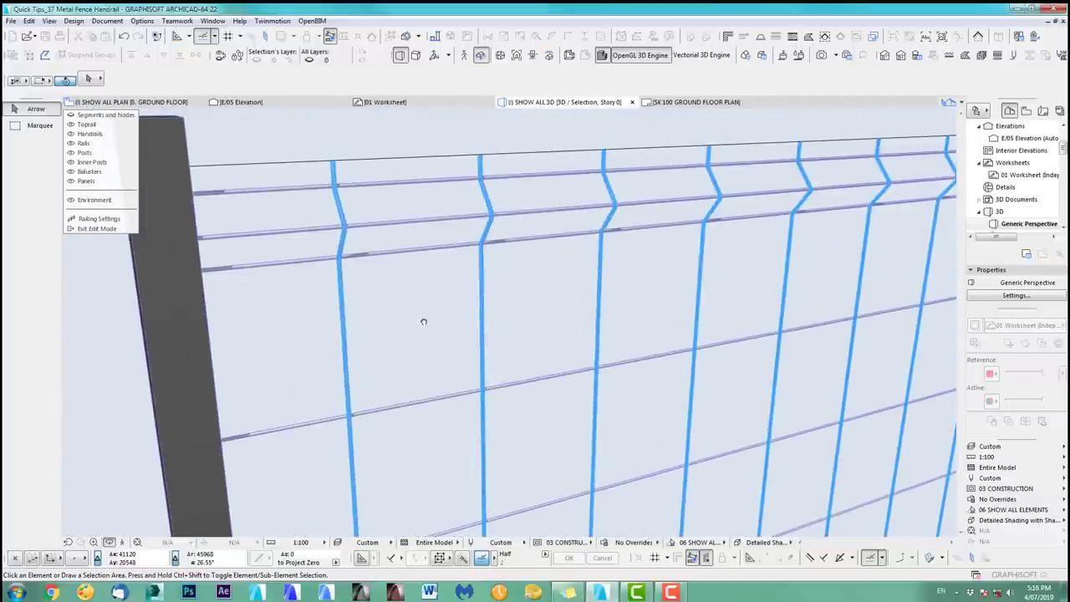
pyautogui.scroll(-6, 423, 321)
pyautogui.moveTo(424, 322); pyautogui.dragTo(382, 272, button='middle')
pyautogui.keyDown('shift'); pyautogui.moveTo(470, 289); pyautogui.dragTo(419, 300, button='middle'); pyautogui.keyUp('shift')
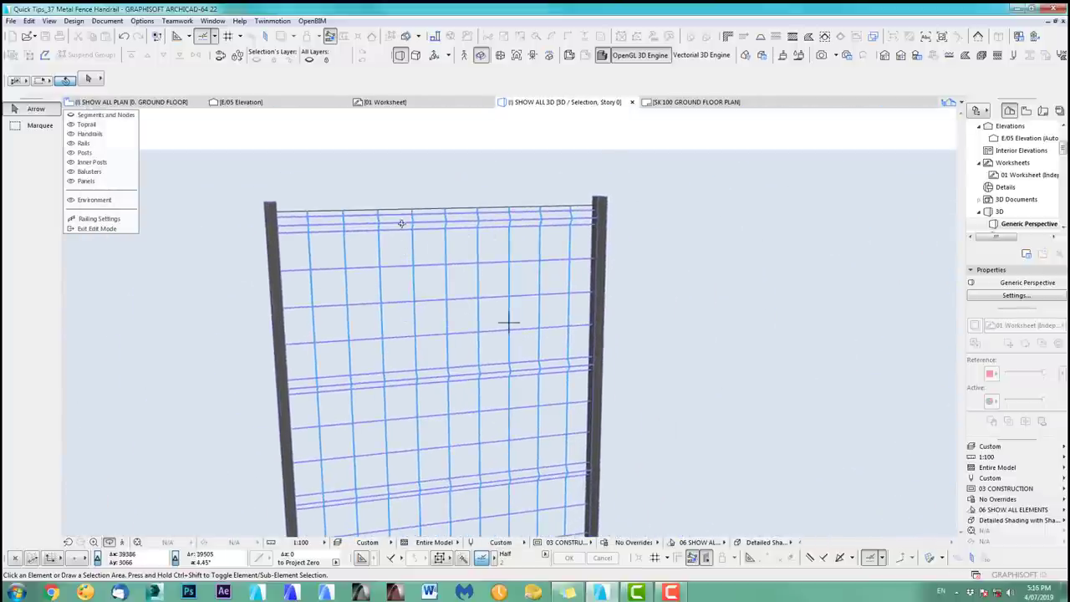
pyautogui.press('F2')
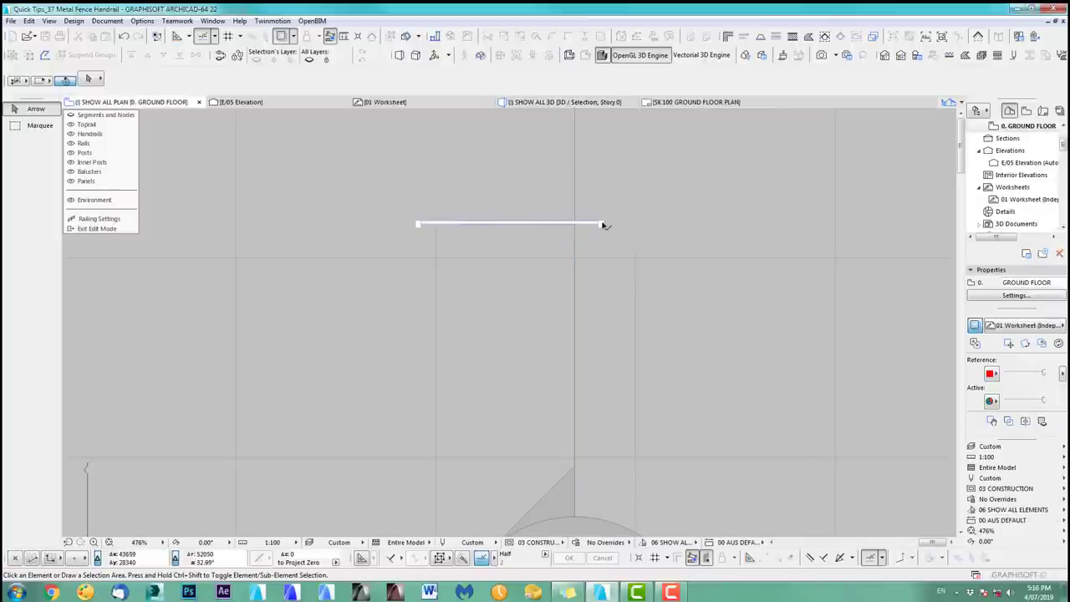
pyautogui.click(602, 225)
pyautogui.click(586, 233)
pyautogui.moveTo(463, 245); pyautogui.dragTo(411, 286, button='middle')
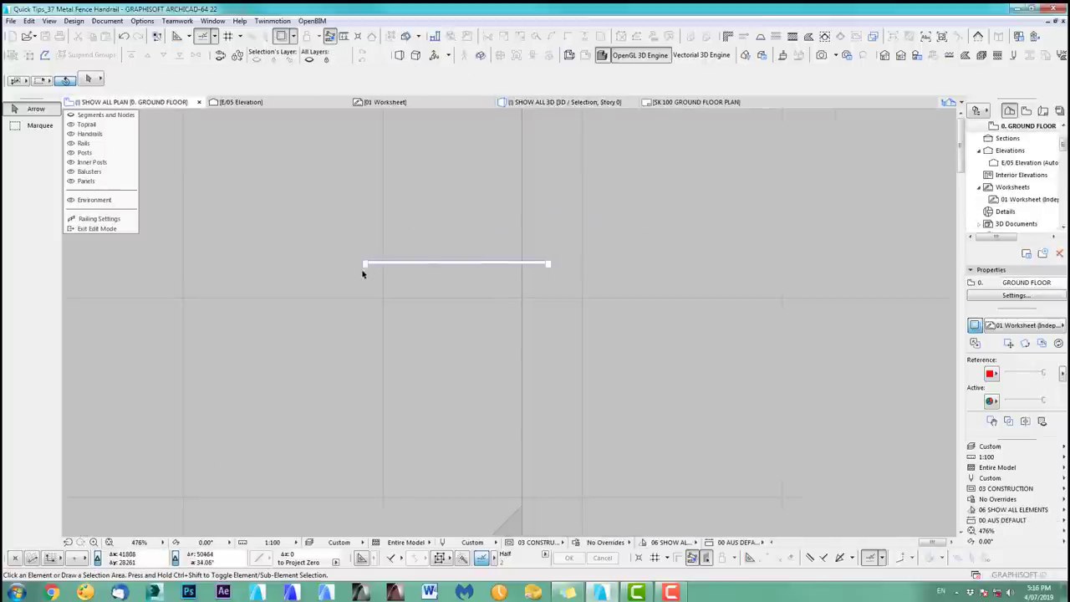
pyautogui.click(368, 265)
pyautogui.scroll(3, 418, 267)
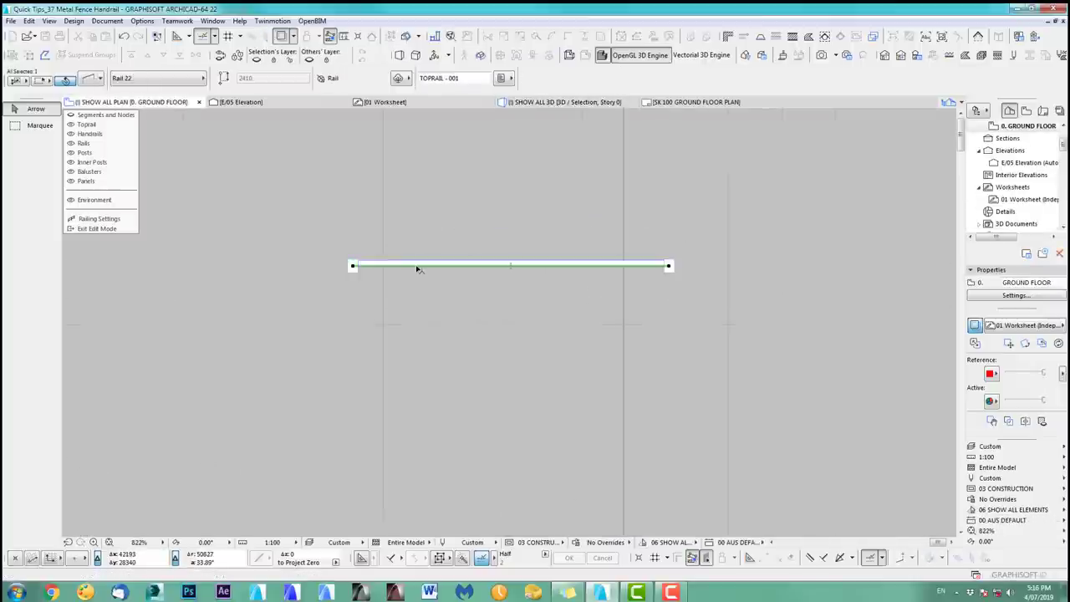
pyautogui.click(669, 267)
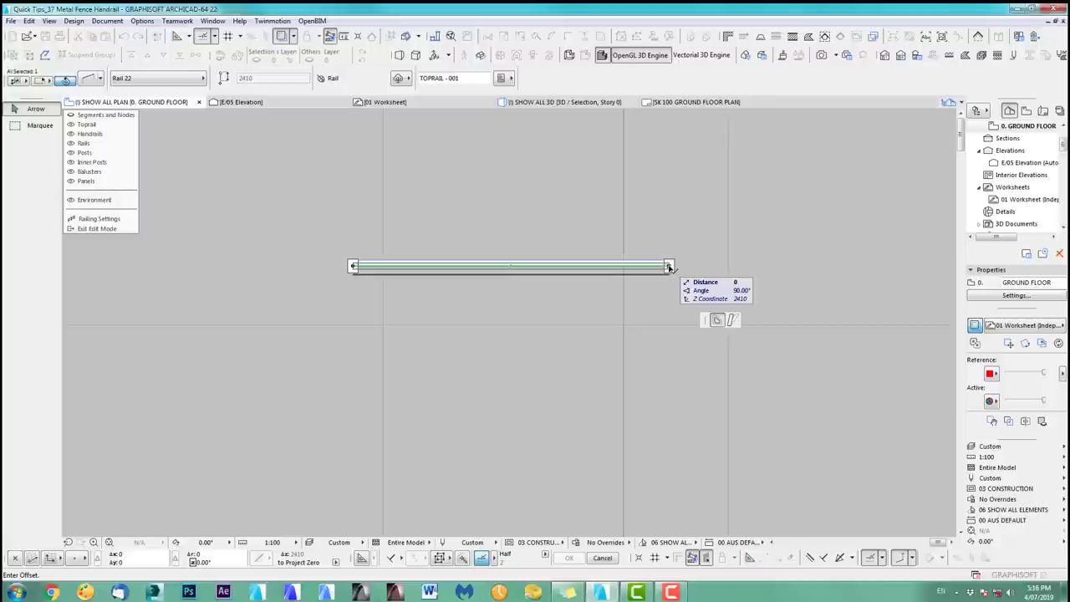
pyautogui.press('Escape')
pyautogui.press('Escape')
pyautogui.click(464, 249)
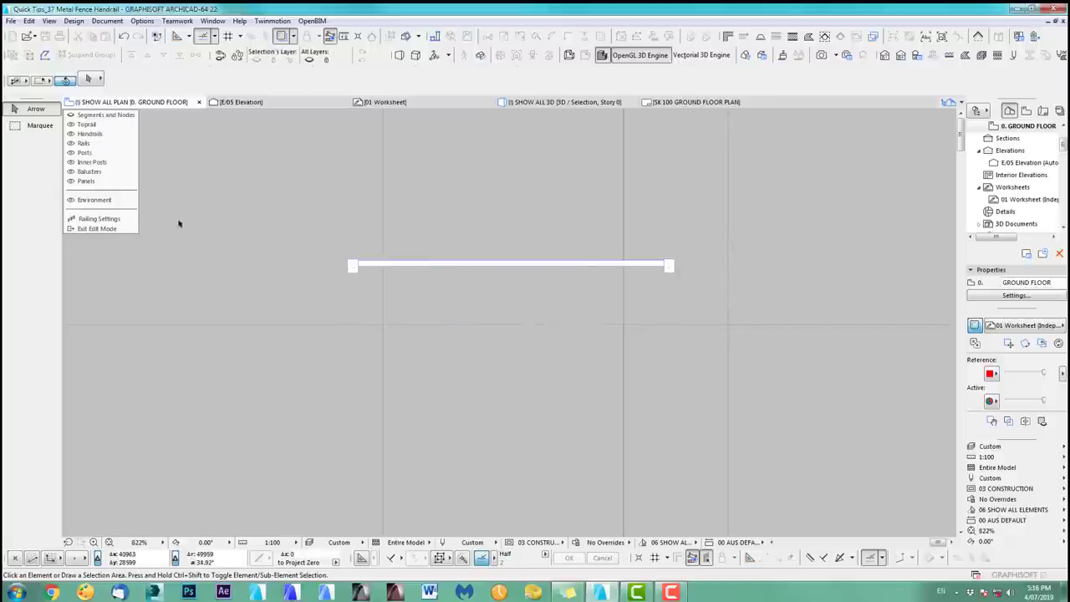
# Exit the railing edit mode, try to stretch the fence's right end by a distance of 2000, and undo the stretch.
pyautogui.click(102, 230)
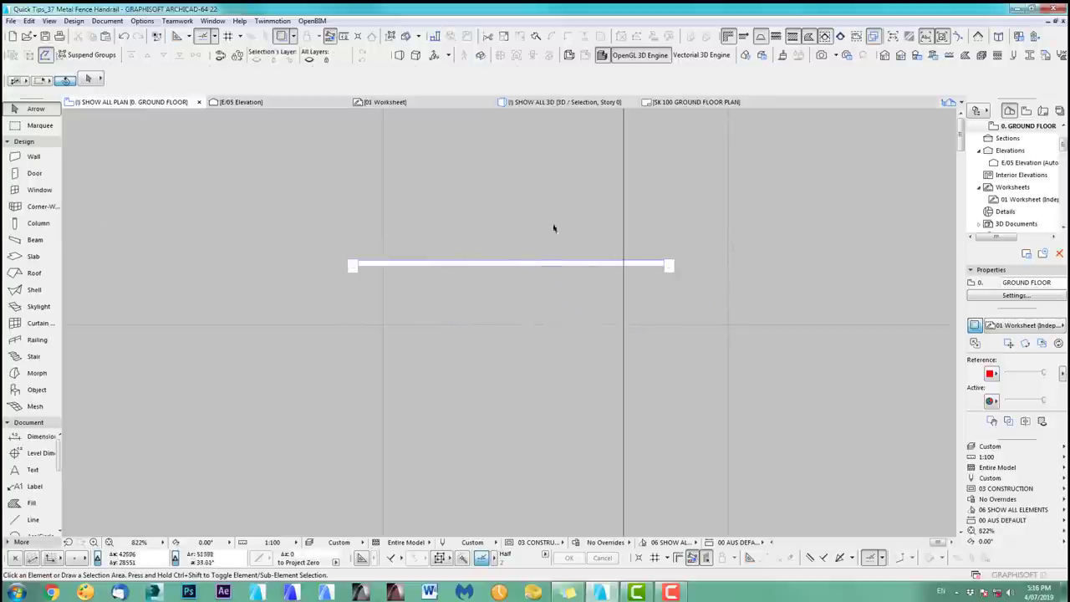
pyautogui.click(665, 267)
pyautogui.click(668, 275)
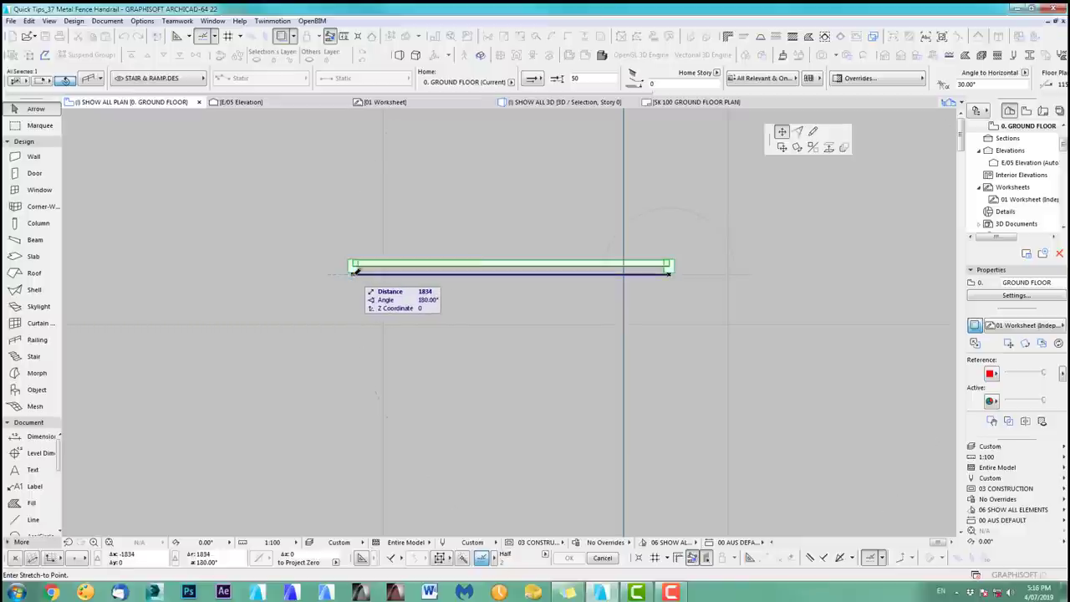
pyautogui.write('2000')
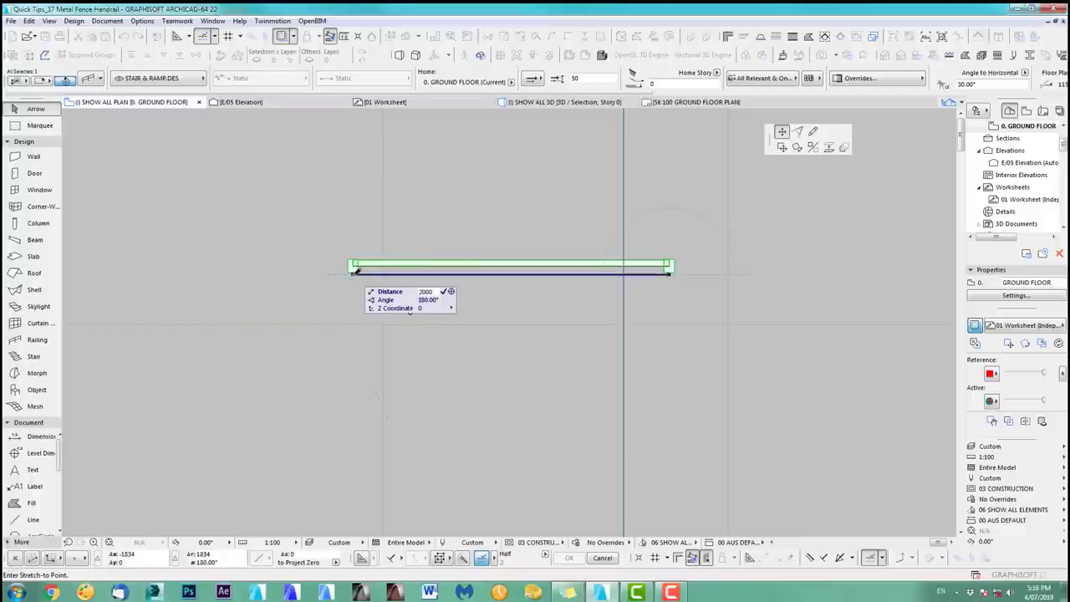
pyautogui.press('Return')
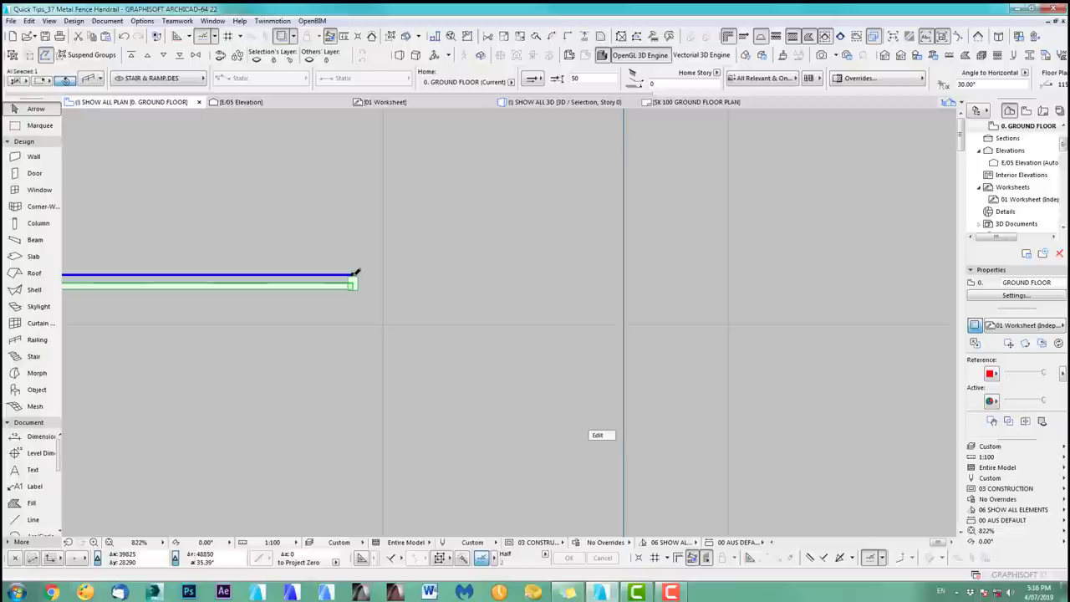
pyautogui.hotkey('ctrl', 'z')
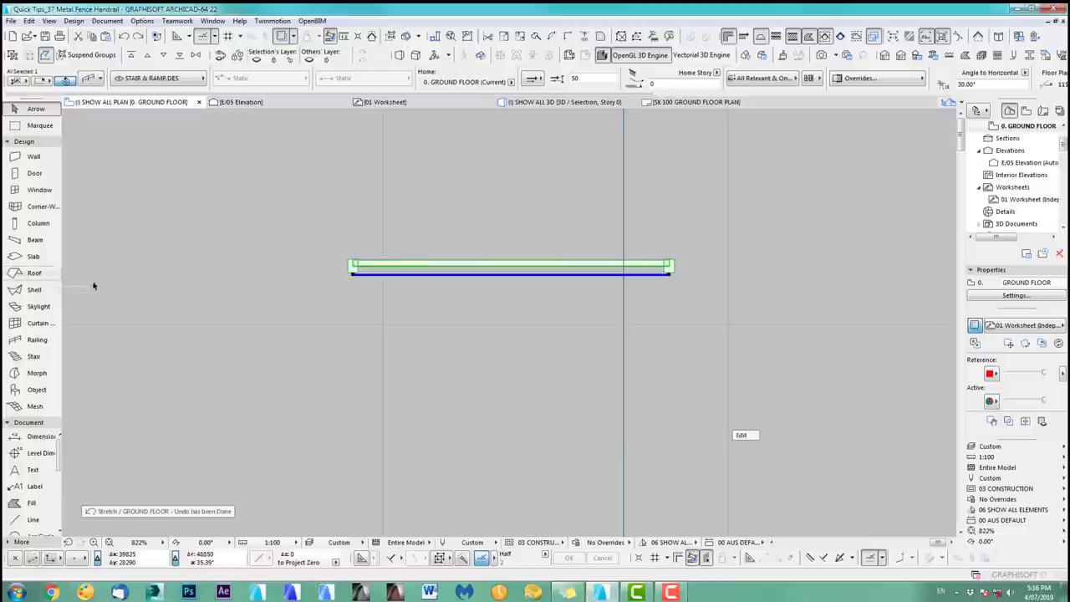
# Stretch the fence's right end to an X coordinate of 2000 from its left end, making the panel 2000 mm long.
pyautogui.click(671, 274)
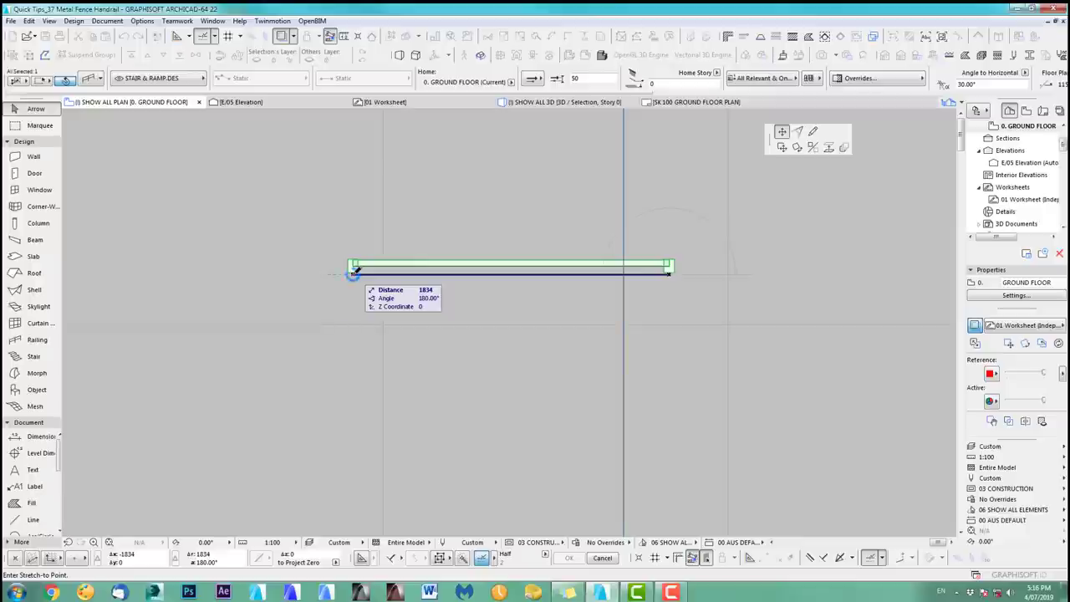
pyautogui.write('x2')
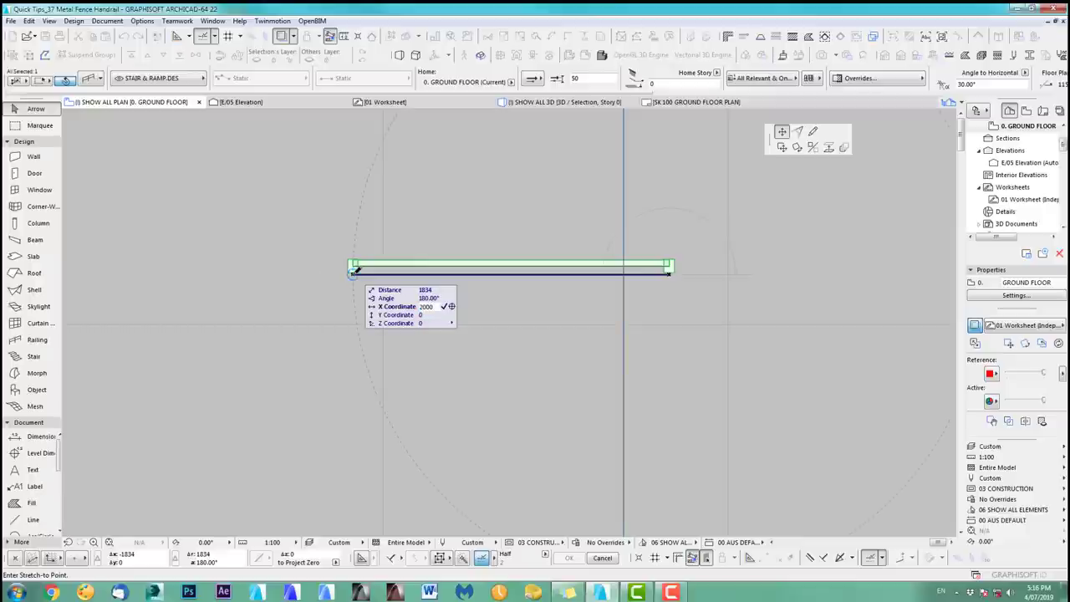
pyautogui.write('000')
pyautogui.press('Return')
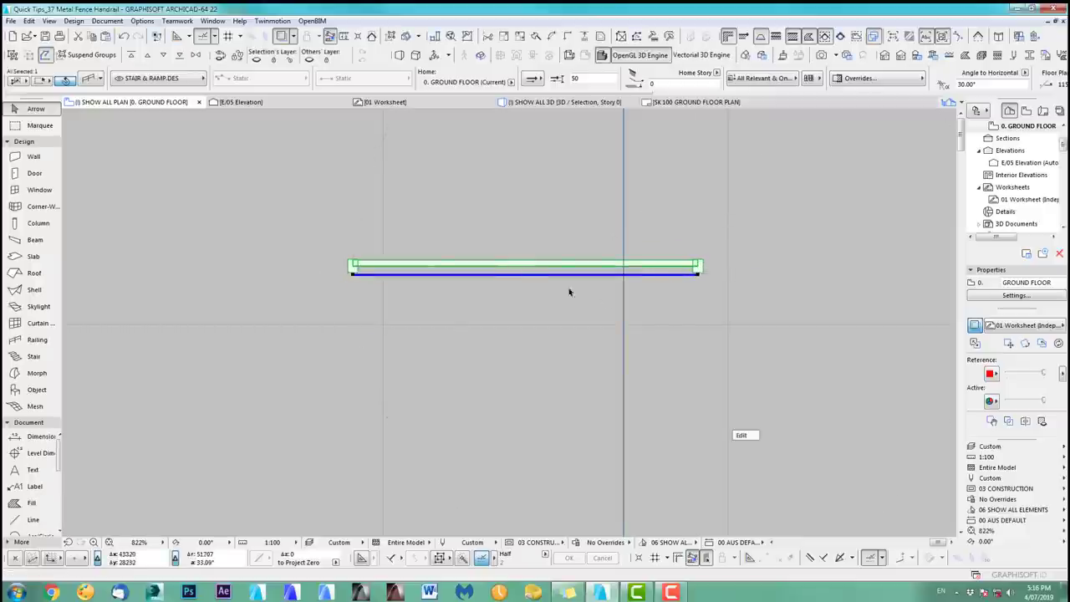
# Edit the fence in 3D and set its baluster pattern to divide the segment into 20 divisions.
pyautogui.press('F5')
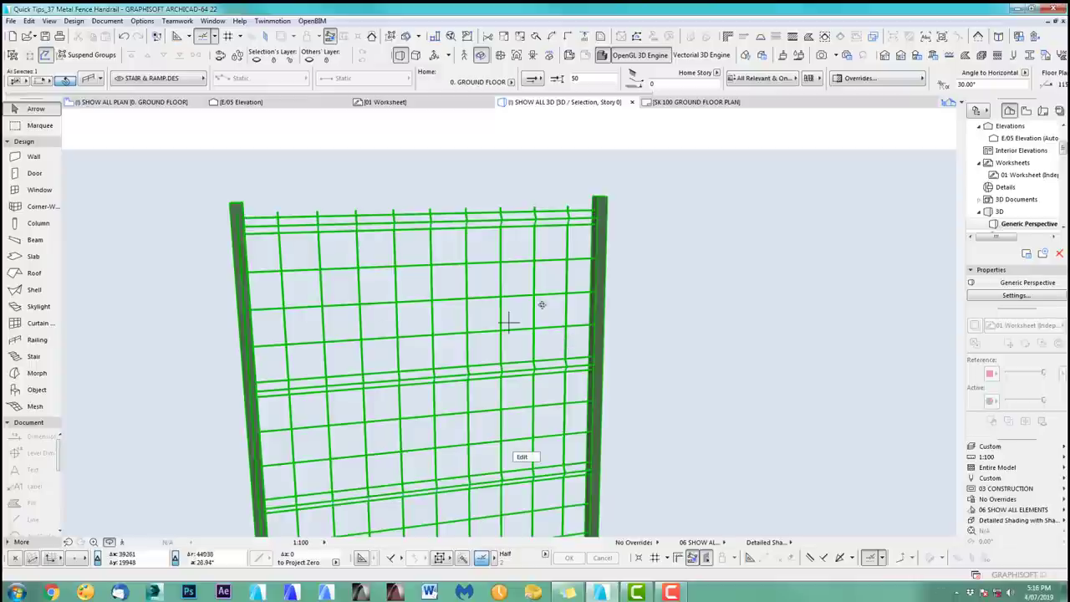
pyautogui.click(582, 400)
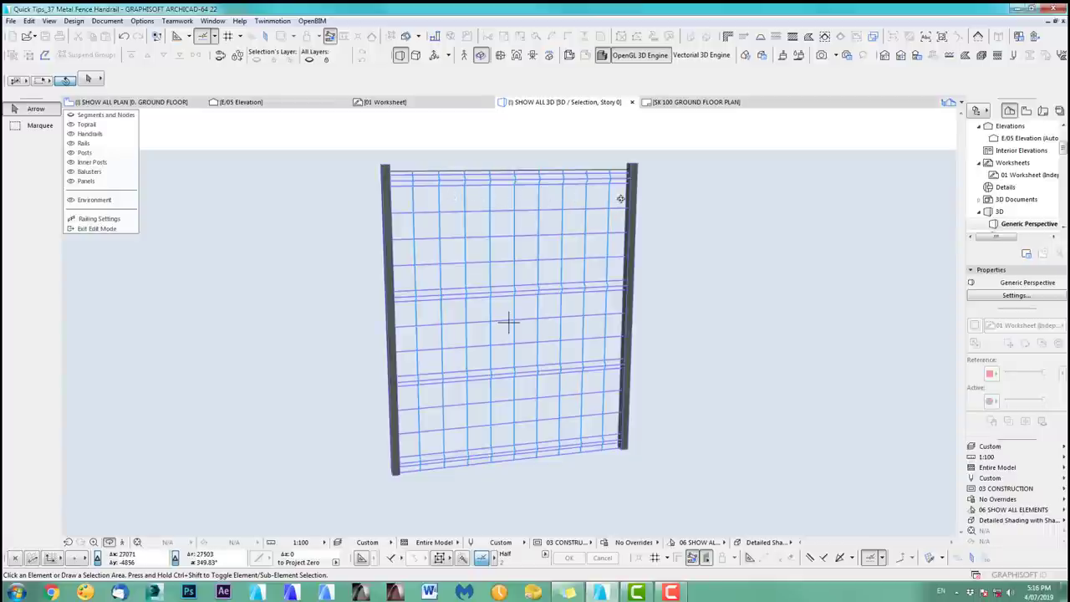
pyautogui.click(82, 219)
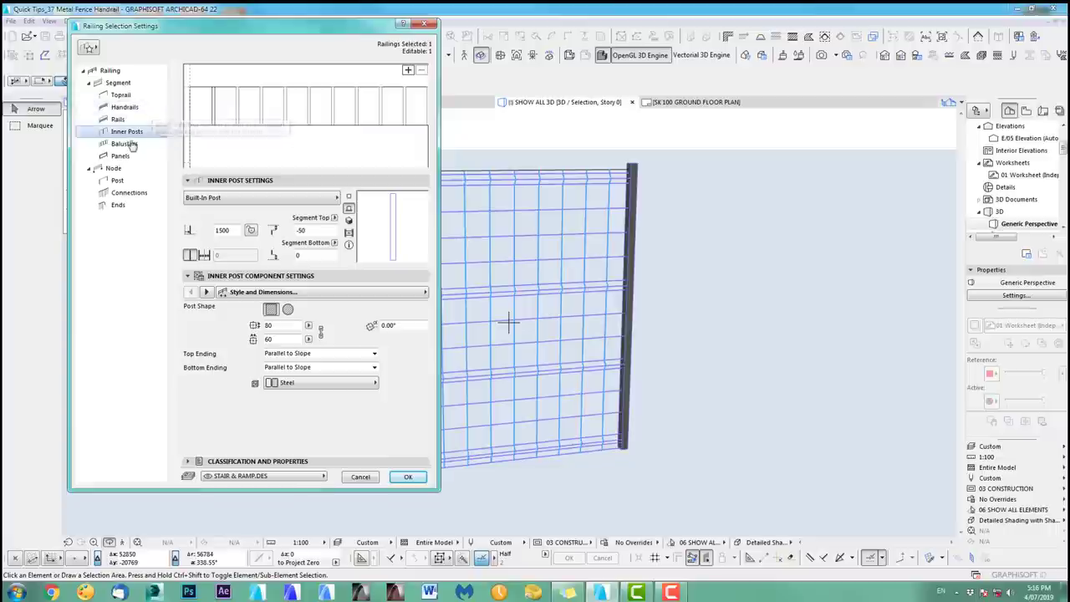
pyautogui.click(125, 144)
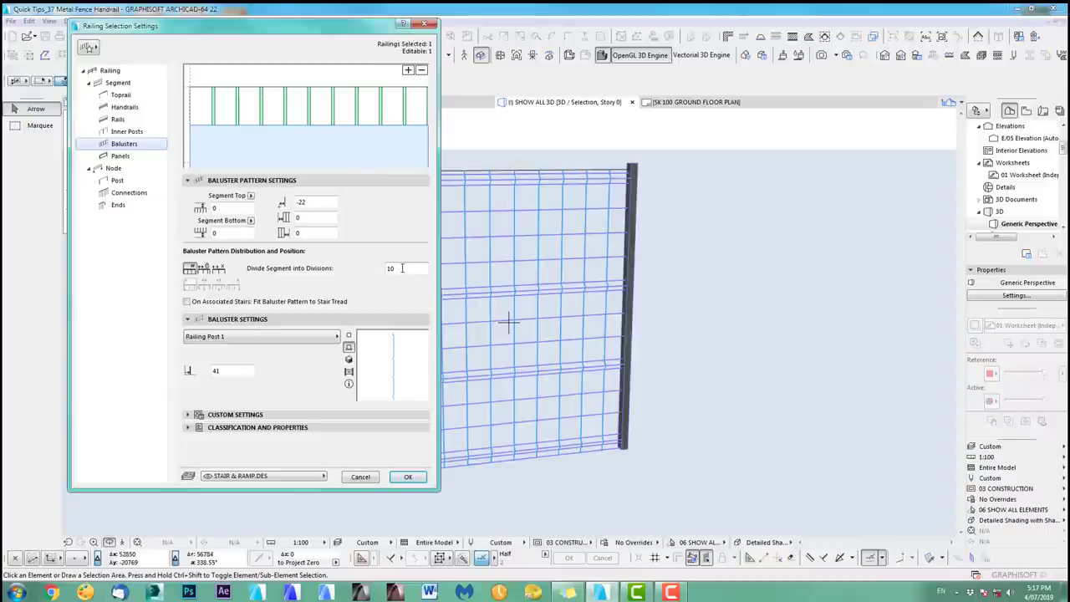
pyautogui.click(402, 268)
pyautogui.click(408, 477)
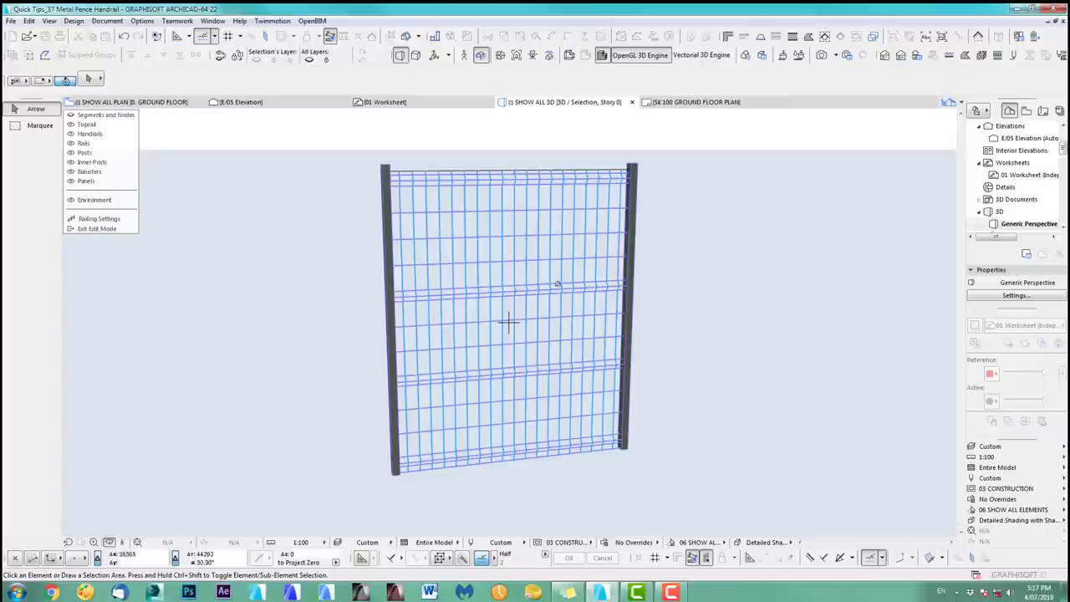
# Try distributing the balusters equally with a maximum pattern length of 220.
pyautogui.click(110, 222)
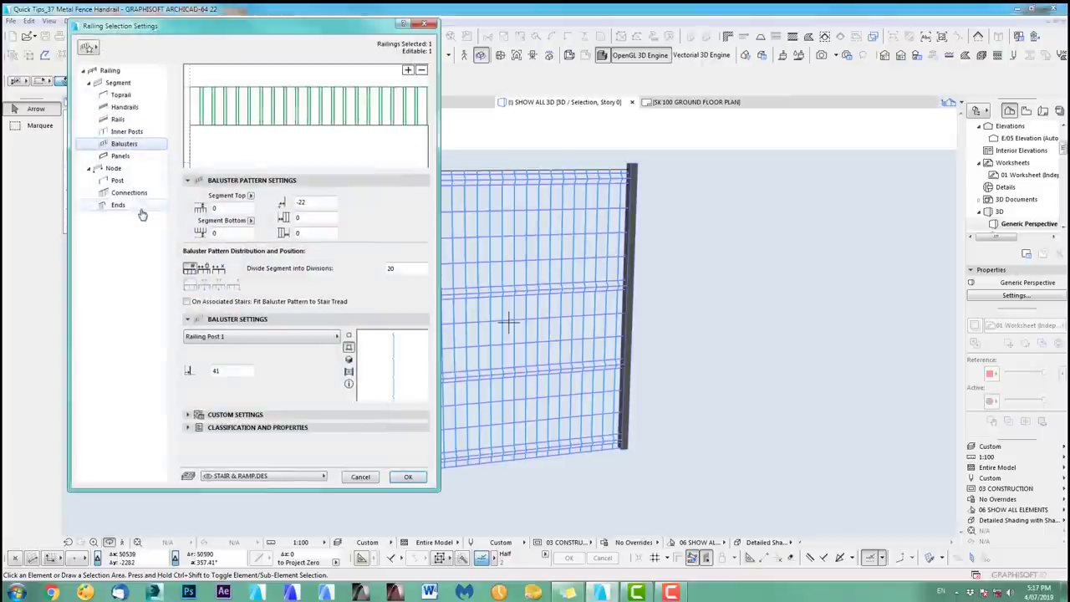
pyautogui.click(219, 270)
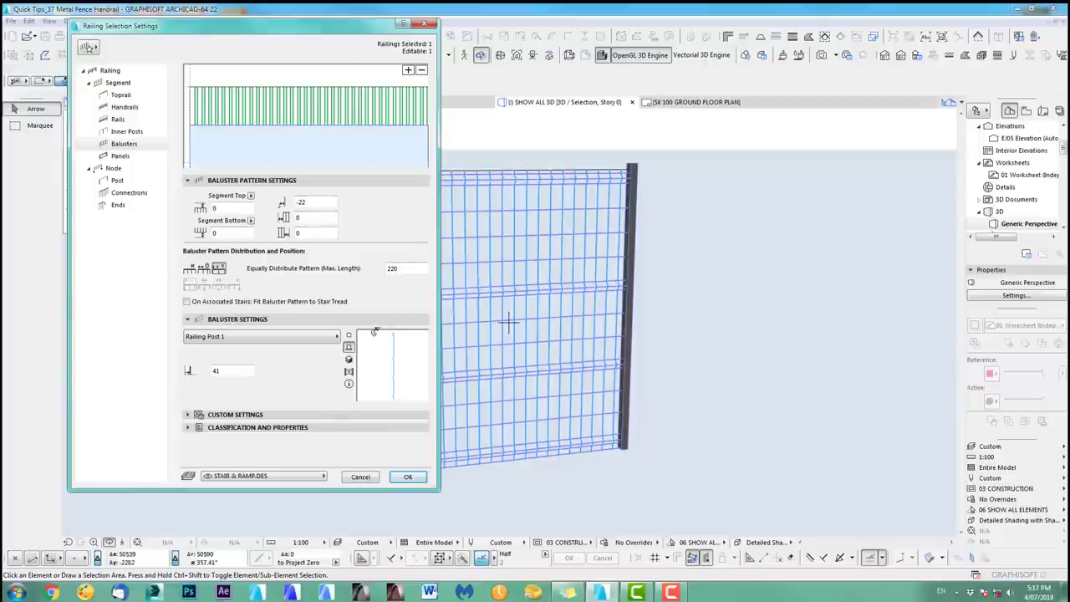
pyautogui.click(409, 476)
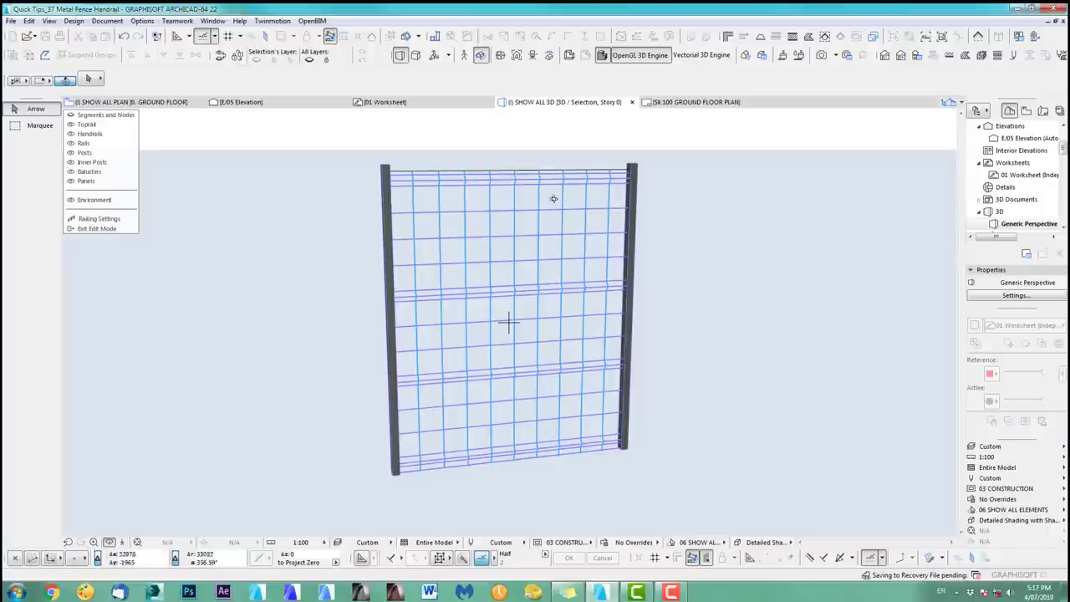
# Switch the baluster distribution back to dividing the segment into 20 divisions and view the fence in 3D.
pyautogui.click(97, 219)
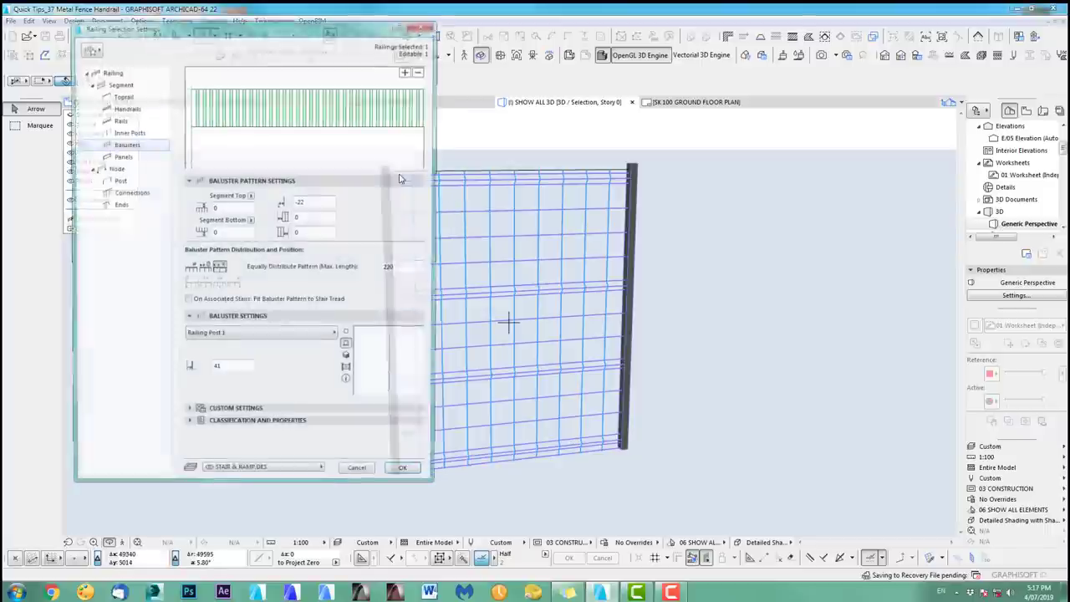
pyautogui.click(189, 268)
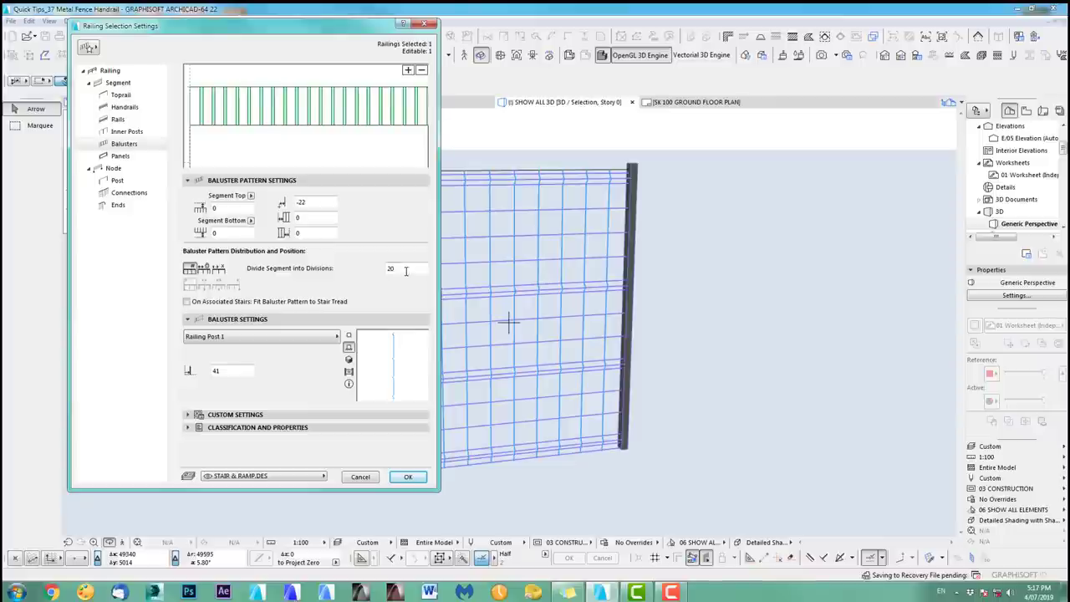
pyautogui.click(419, 475)
pyautogui.keyDown('shift'); pyautogui.moveTo(545, 350); pyautogui.dragTo(495, 369, button='middle'); pyautogui.keyUp('shift')
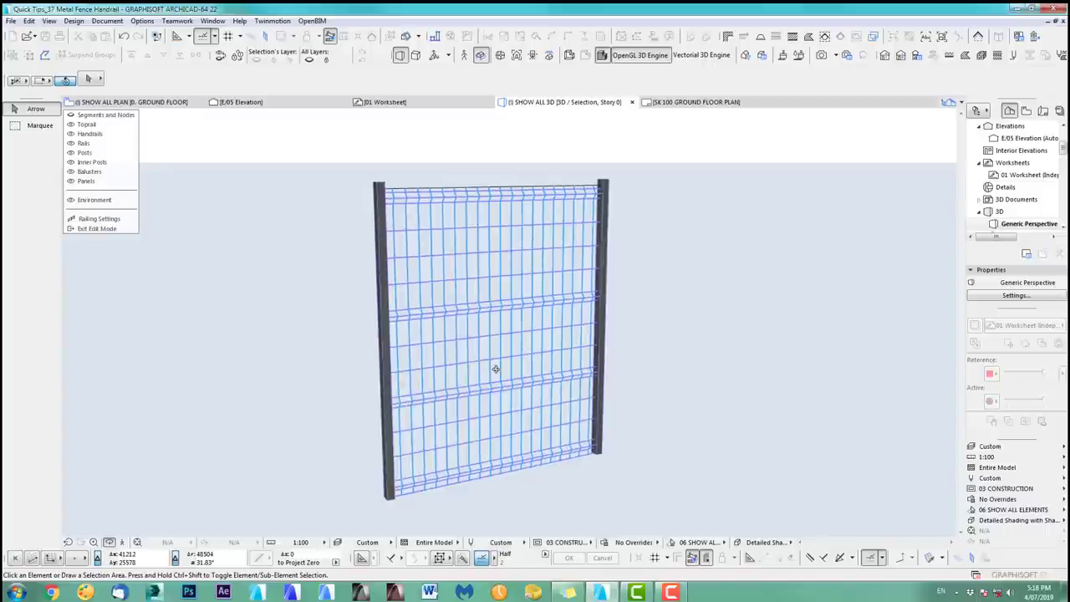
# Exit the railing edit mode and stretch the fence's right end in plan to about three and a half times its length.
pyautogui.click(105, 233)
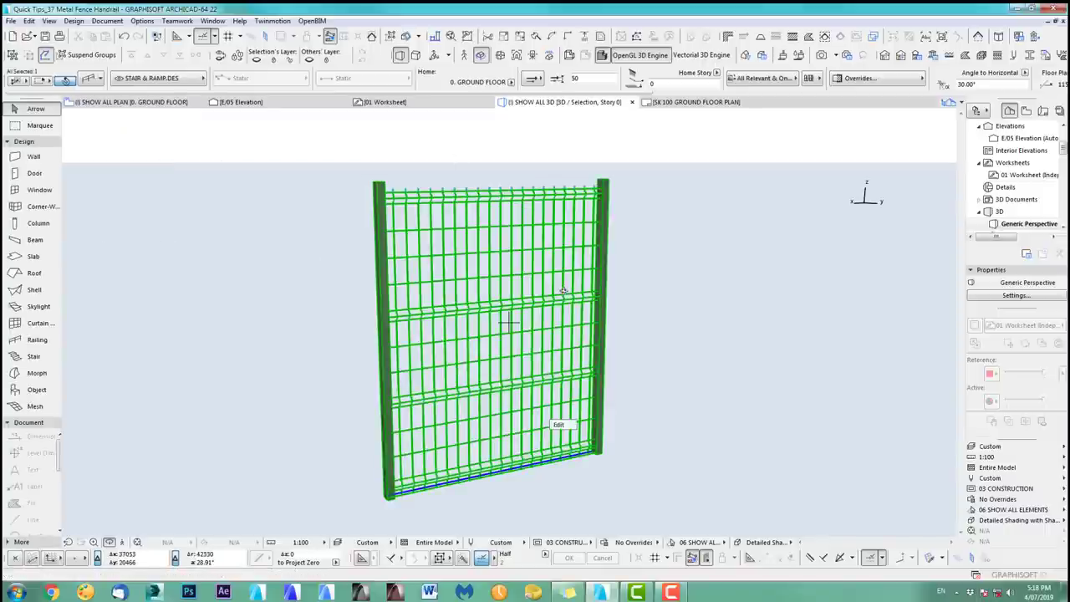
pyautogui.keyDown('shift'); pyautogui.moveTo(547, 328); pyautogui.dragTo(482, 346, button='middle'); pyautogui.keyUp('shift')
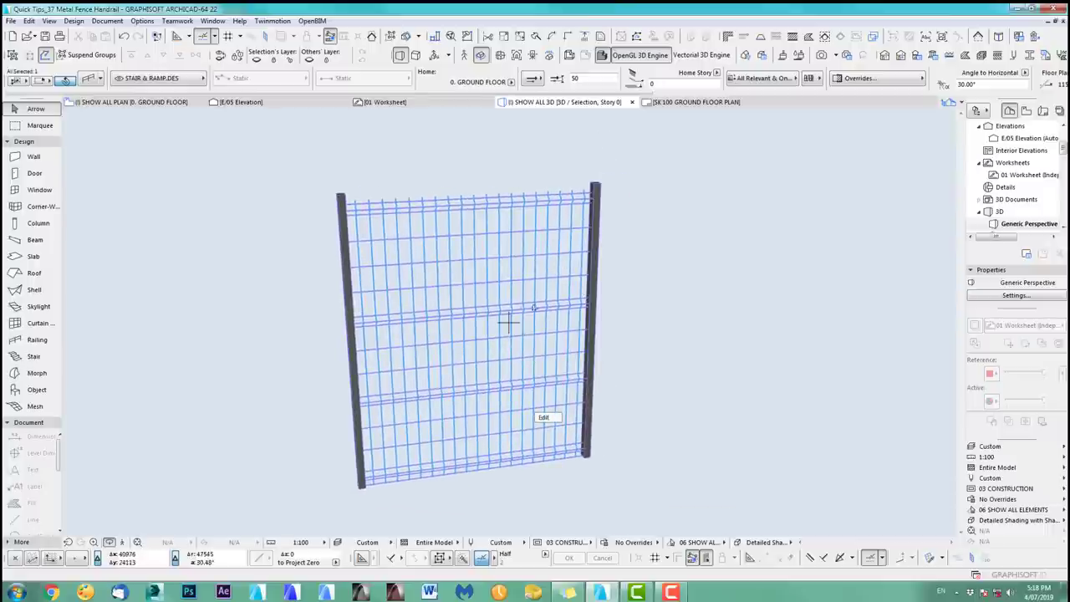
pyautogui.press('F2')
pyautogui.scroll(-3, 515, 301)
pyautogui.moveTo(476, 310); pyautogui.dragTo(306, 332, button='middle')
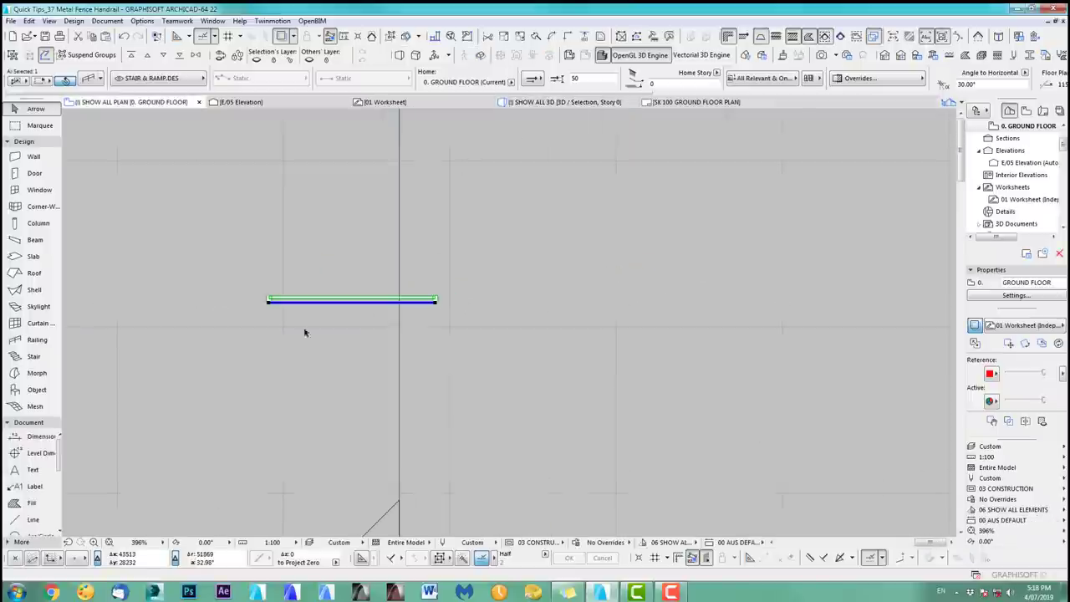
pyautogui.click(435, 303)
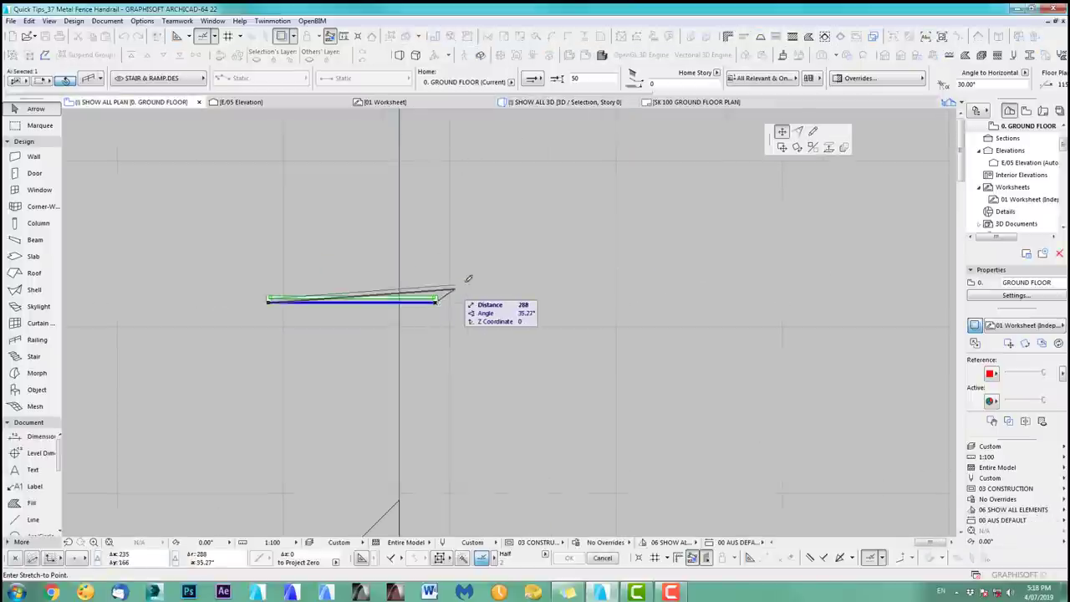
pyautogui.click(846, 299)
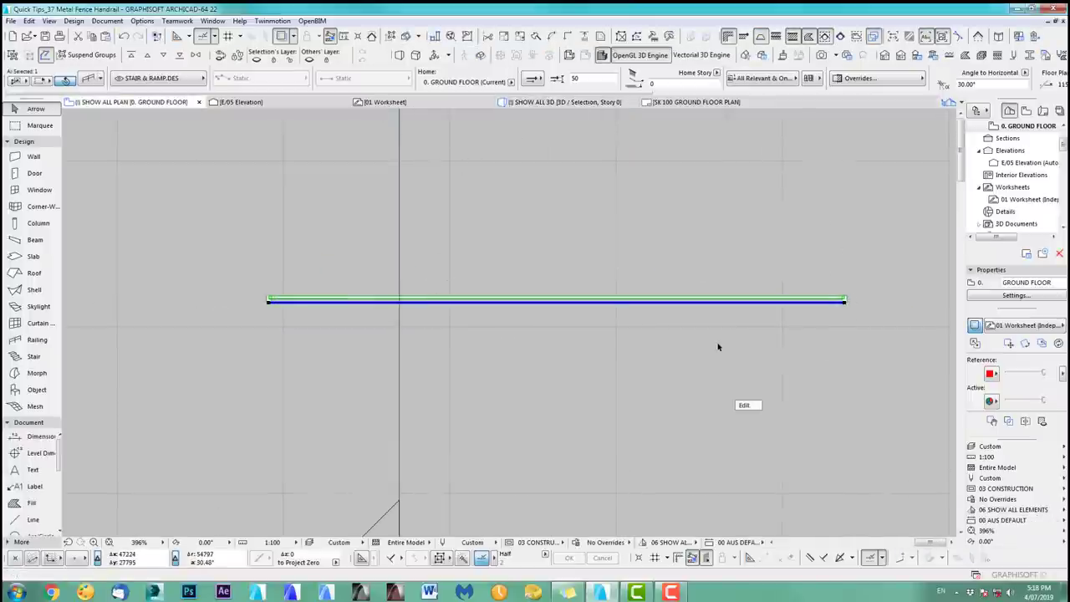
# Edit the lengthened fence in 3D and distribute its balusters by fixed pattern length, starting with the baluster pattern.
pyautogui.press('F5')
pyautogui.scroll(-3, 509, 326)
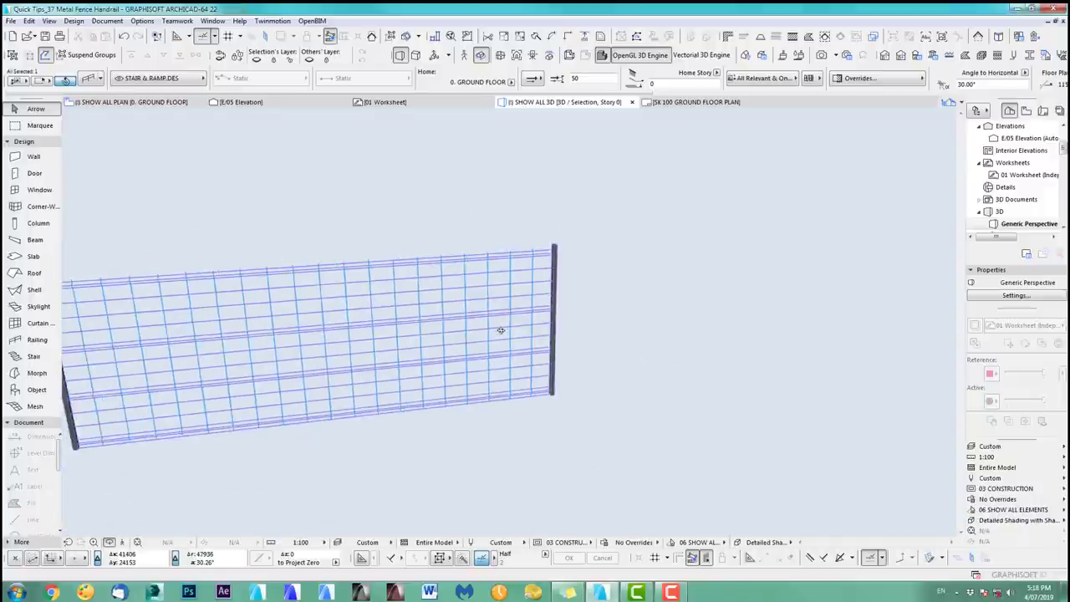
pyautogui.keyDown('shift'); pyautogui.moveTo(500, 331); pyautogui.dragTo(611, 320, button='middle'); pyautogui.keyUp('shift')
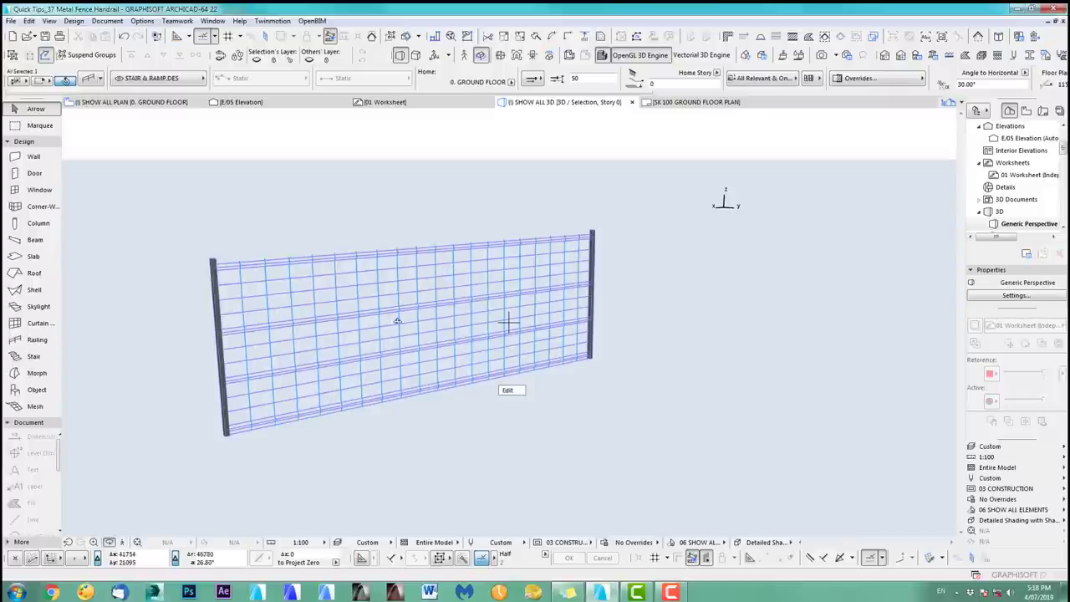
pyautogui.click(512, 392)
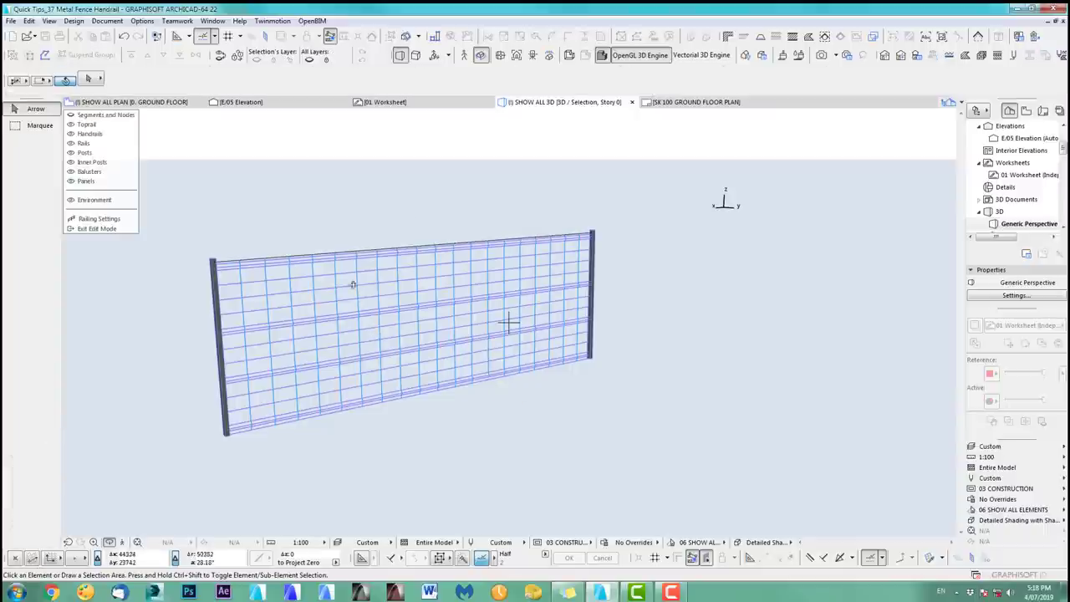
pyautogui.click(99, 218)
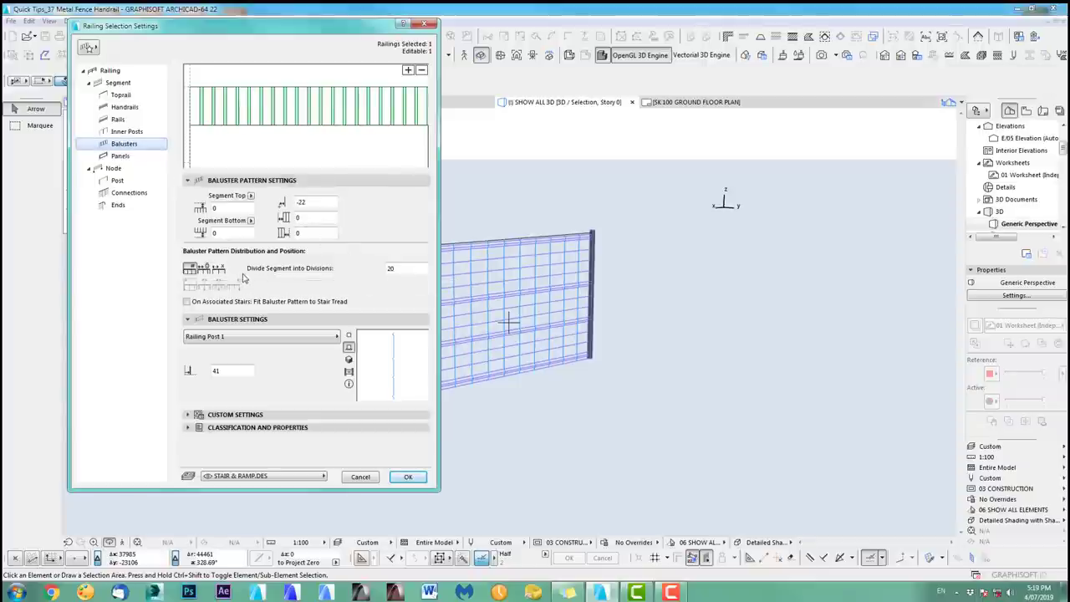
pyautogui.click(204, 268)
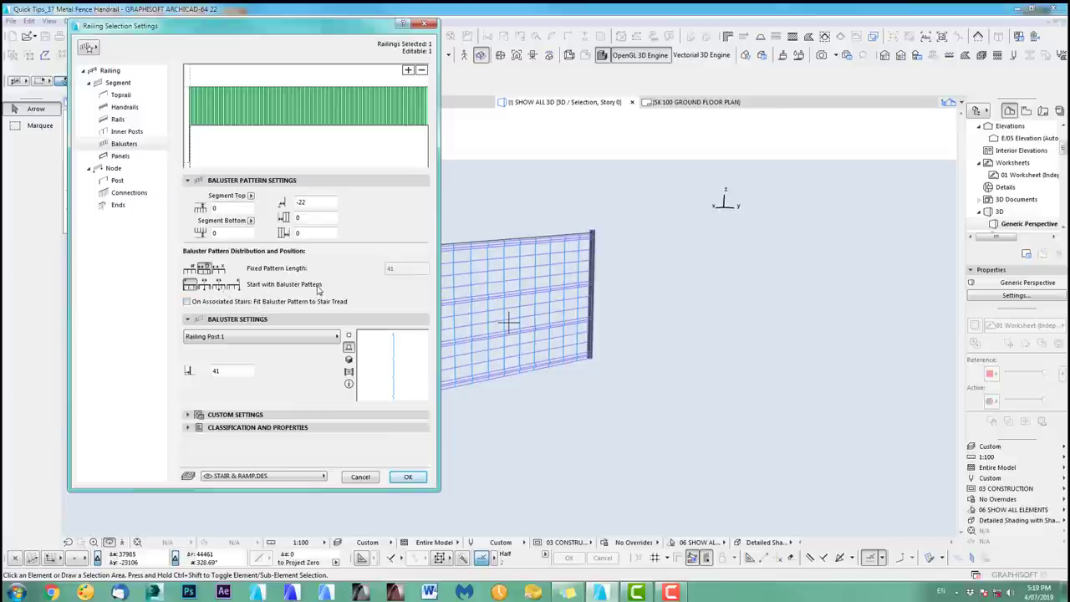
pyautogui.click(408, 478)
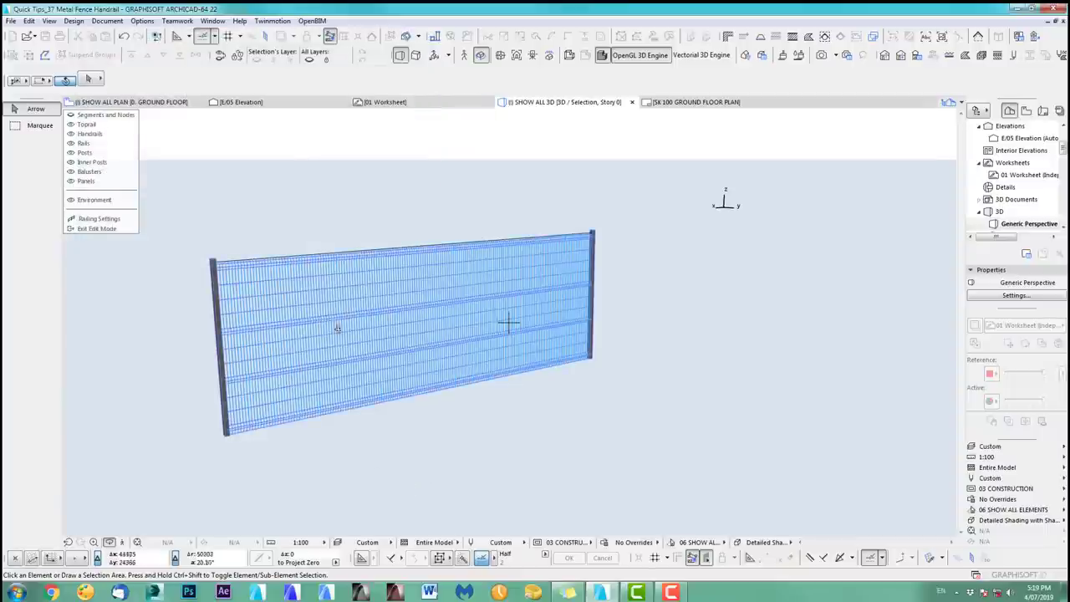
pyautogui.scroll(2, 267, 294)
pyautogui.keyDown('shift'); pyautogui.moveTo(267, 294); pyautogui.dragTo(481, 325, button='middle'); pyautogui.keyUp('shift')
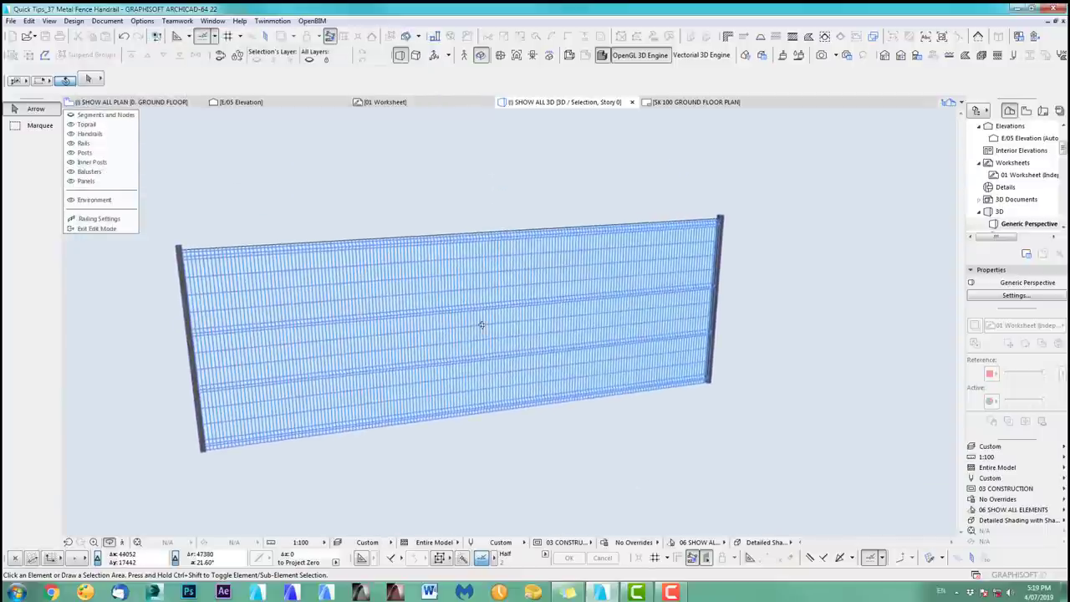
# Exit the railing edit mode, shorten the fence in plan to roughly half its length, and show it in 3D.
pyautogui.press('F2')
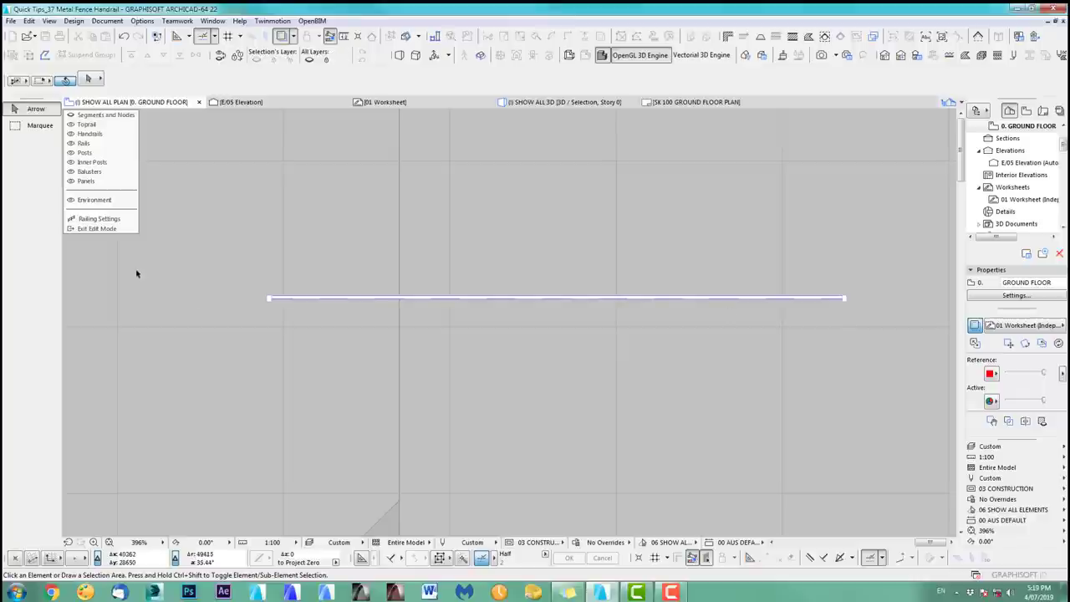
pyautogui.click(109, 228)
pyautogui.click(842, 299)
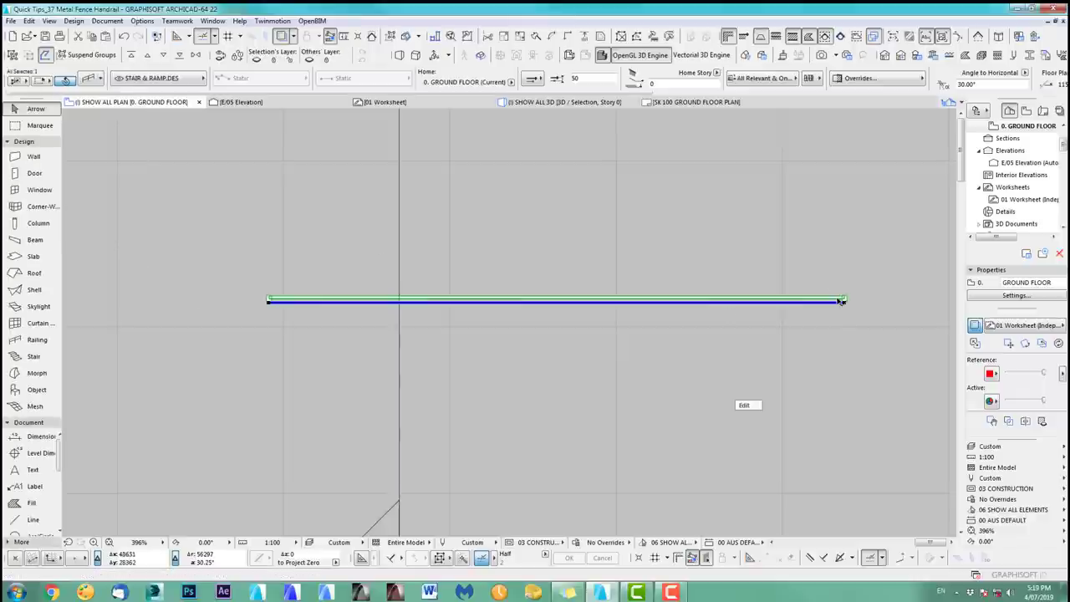
pyautogui.click(844, 300)
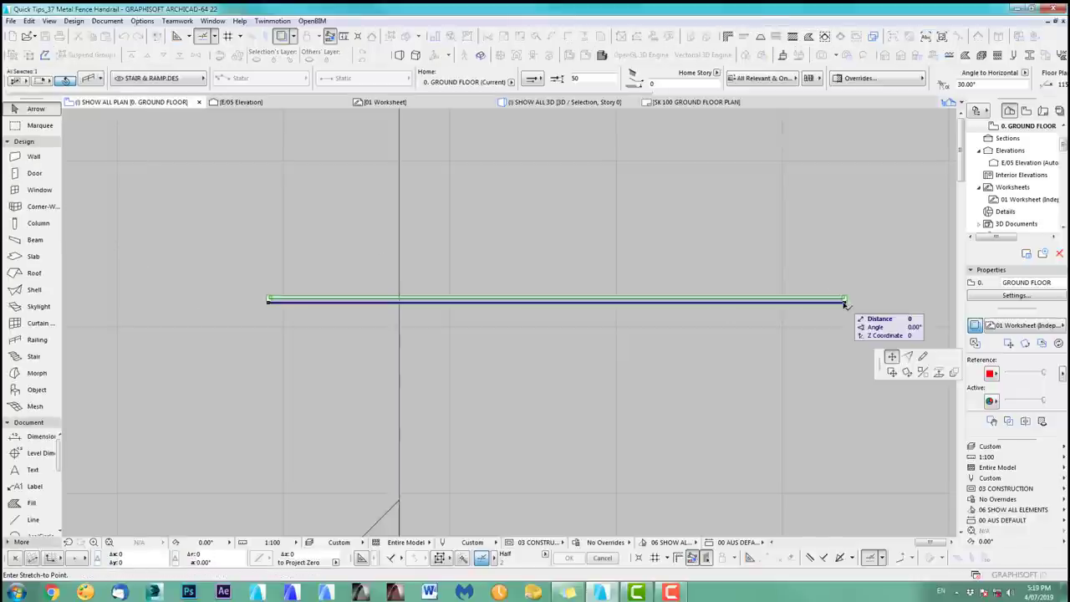
pyautogui.click(580, 299)
pyautogui.press('F5')
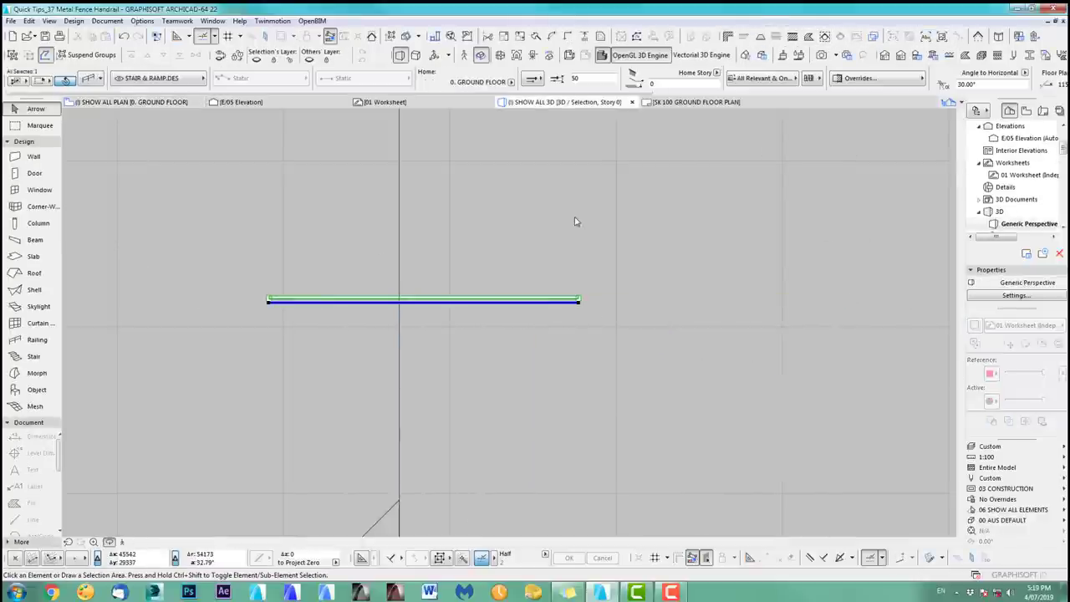
# Edit the shortened fence in 3D, set its baluster spacing to 100, and exit the railing edit mode.
pyautogui.scroll(2, 588, 241)
pyautogui.moveTo(553, 246)
pyautogui.keyDown('shift'); pyautogui.mouseDown(button='middle')
pyautogui.moveTo(334, 255)
pyautogui.moveTo(357, 265)
pyautogui.moveTo(276, 229)
pyautogui.moveTo(368, 310)
pyautogui.moveTo(404, 310)
pyautogui.moveTo(382, 323)
pyautogui.moveTo(399, 330)
pyautogui.mouseUp(button='middle'); pyautogui.keyUp('shift')
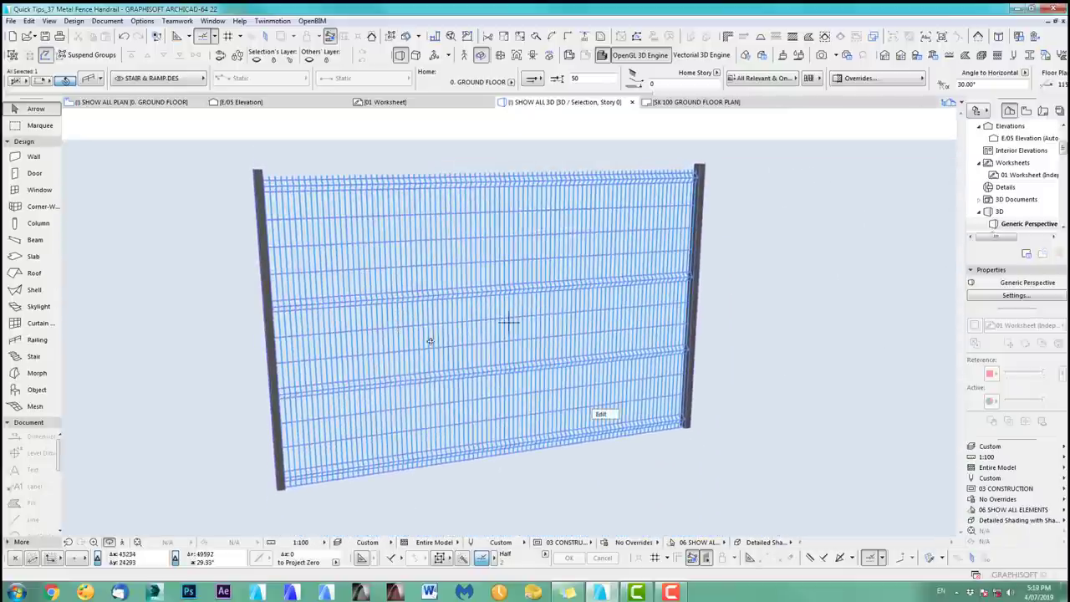
pyautogui.click(601, 415)
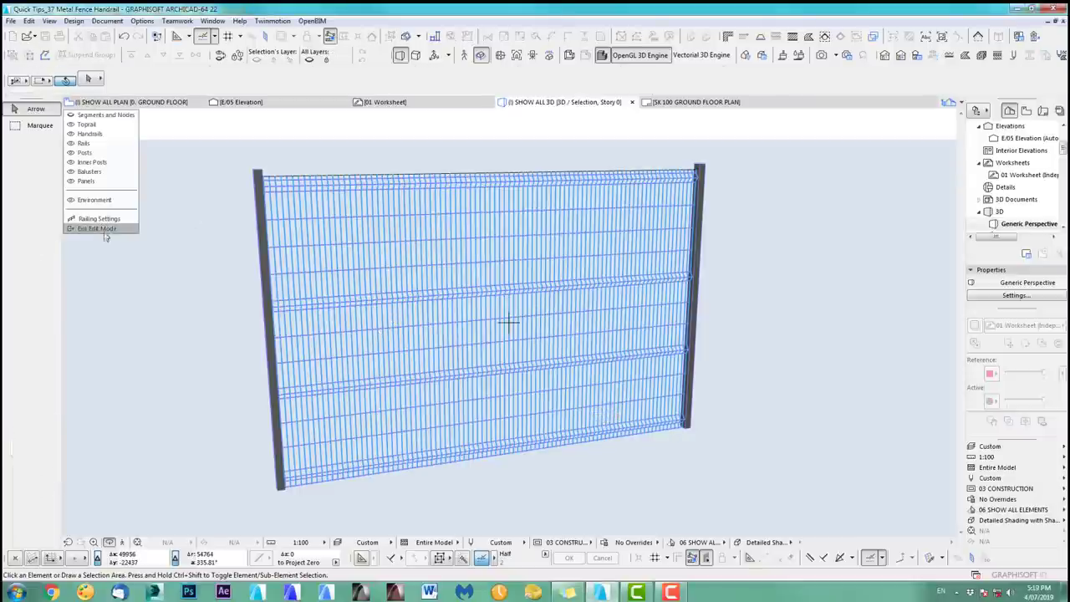
pyautogui.click(99, 218)
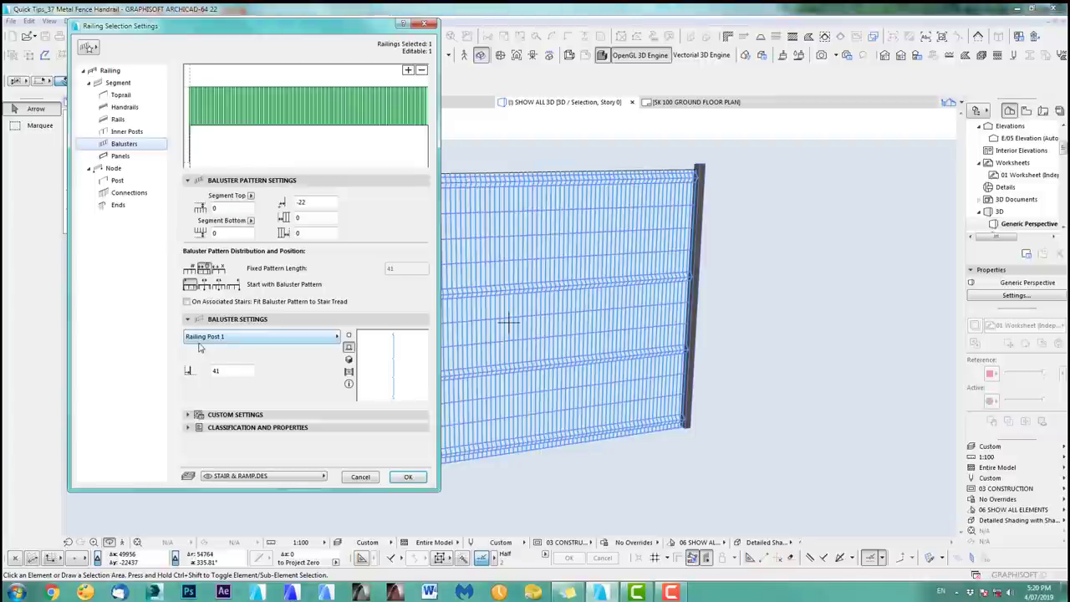
pyautogui.doubleClick(219, 370)
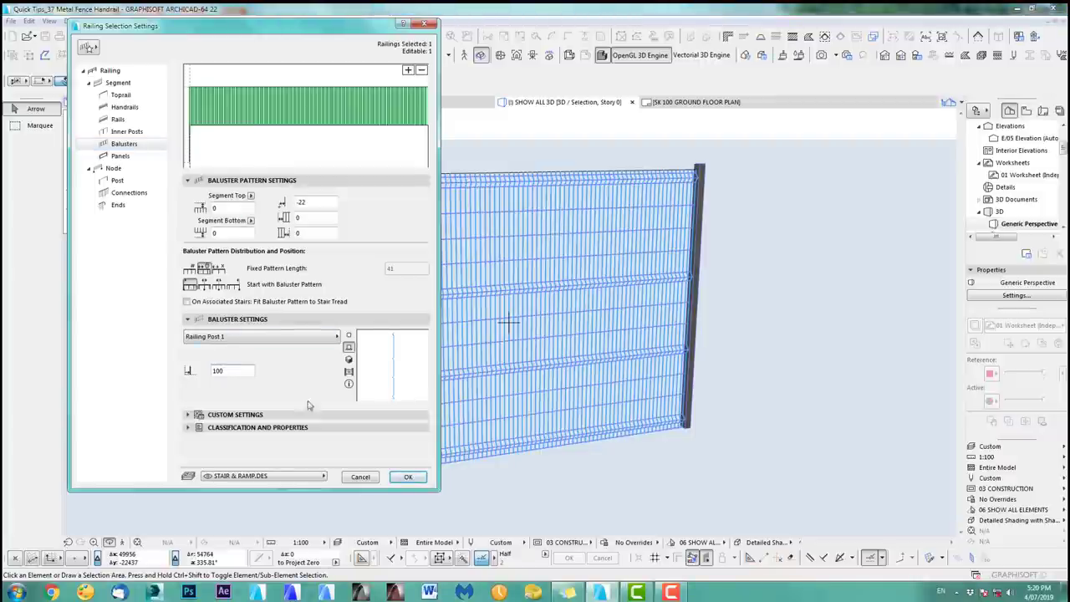
pyautogui.click(405, 476)
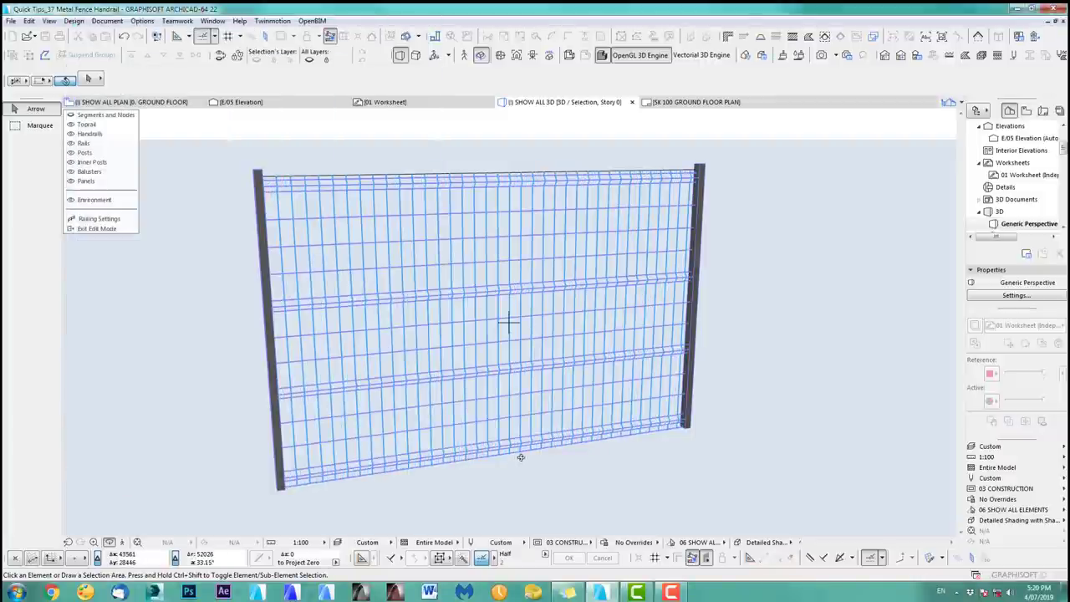
pyautogui.click(106, 230)
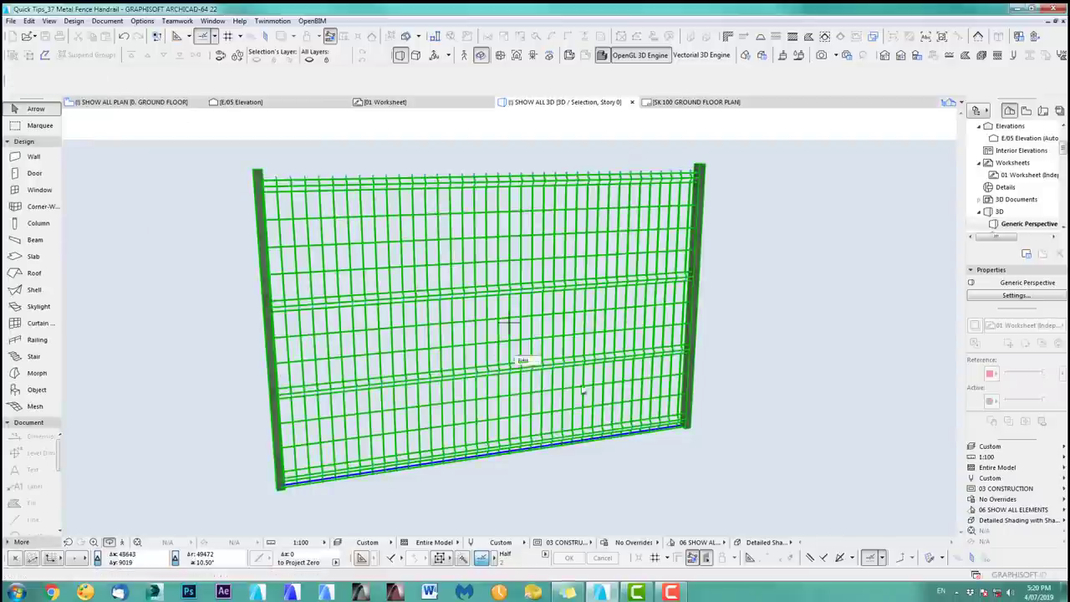
# Stretch the fence's right end in 3D along its reference line to roughly one and a half times its length.
pyautogui.click(684, 427)
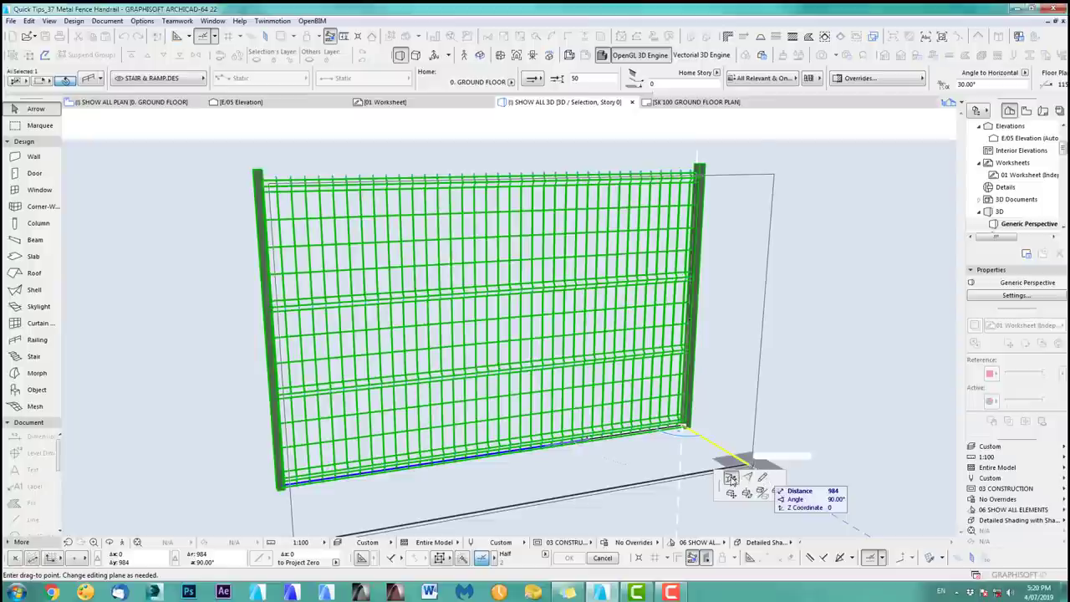
pyautogui.click(745, 477)
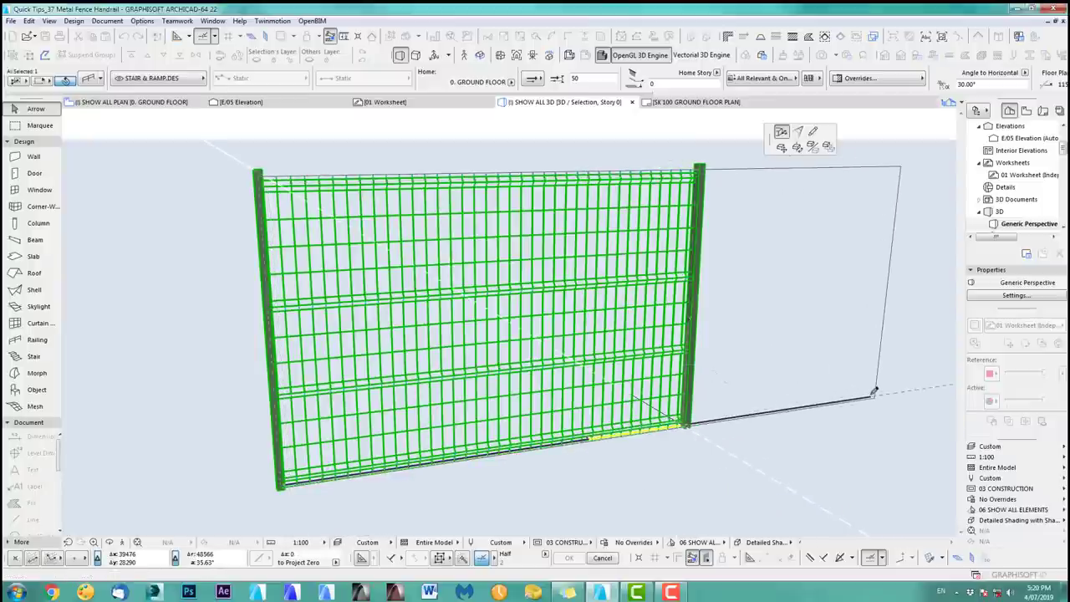
pyautogui.click(876, 393)
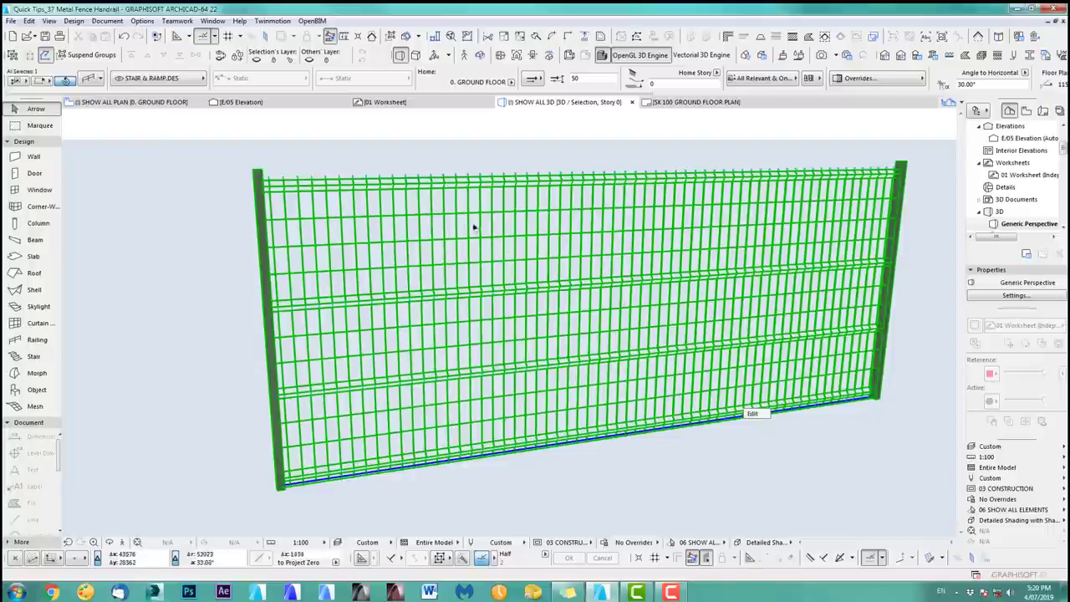
# Open the lengthened fence's railing settings and look through the node post's 3D, 2D and style component settings.
pyautogui.click(457, 162)
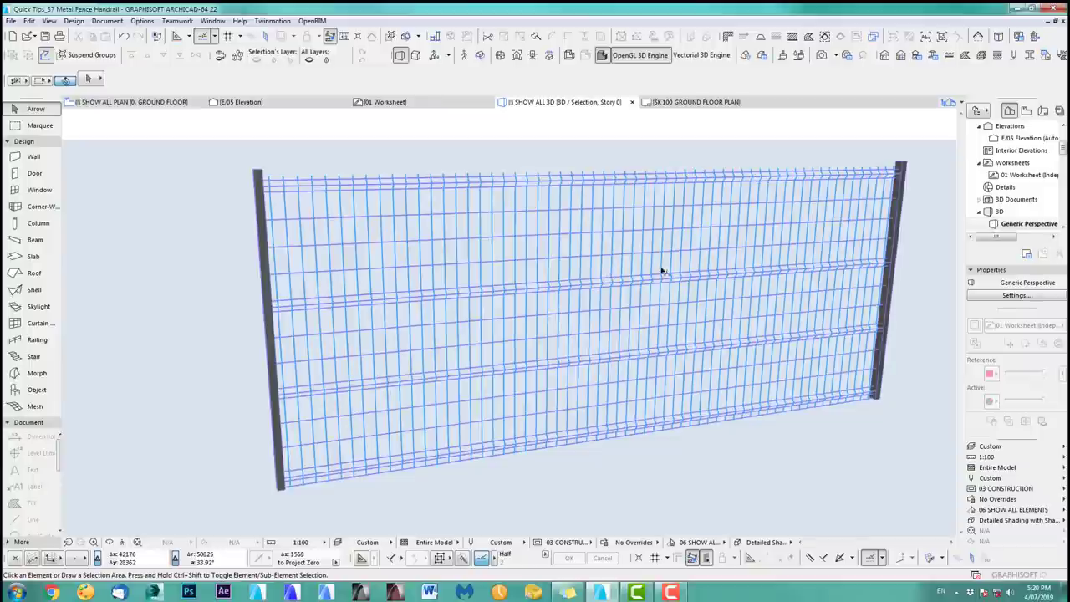
pyautogui.click(621, 358)
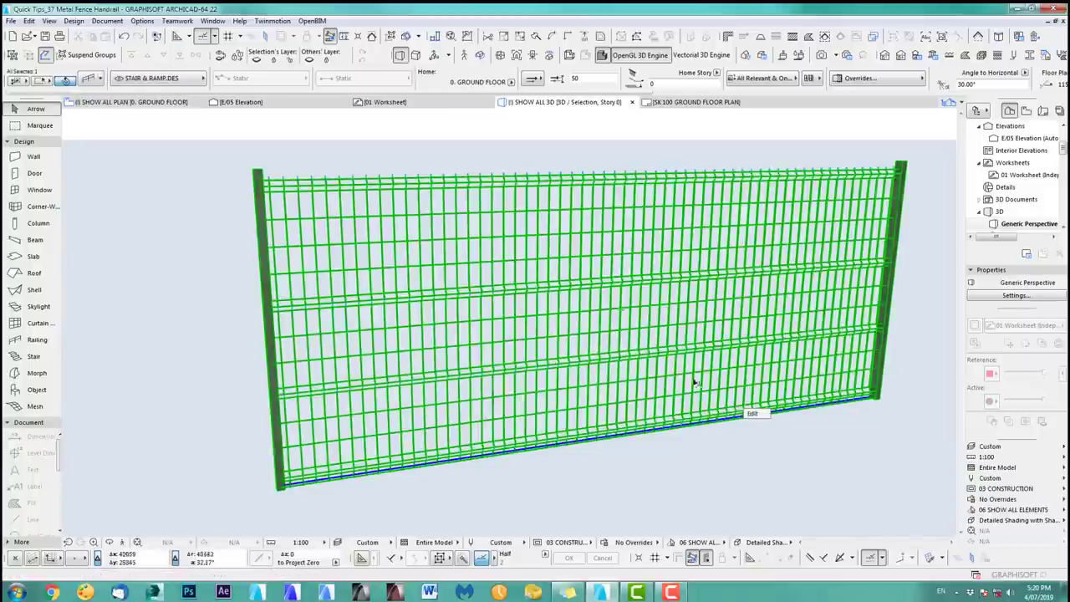
pyautogui.click(753, 412)
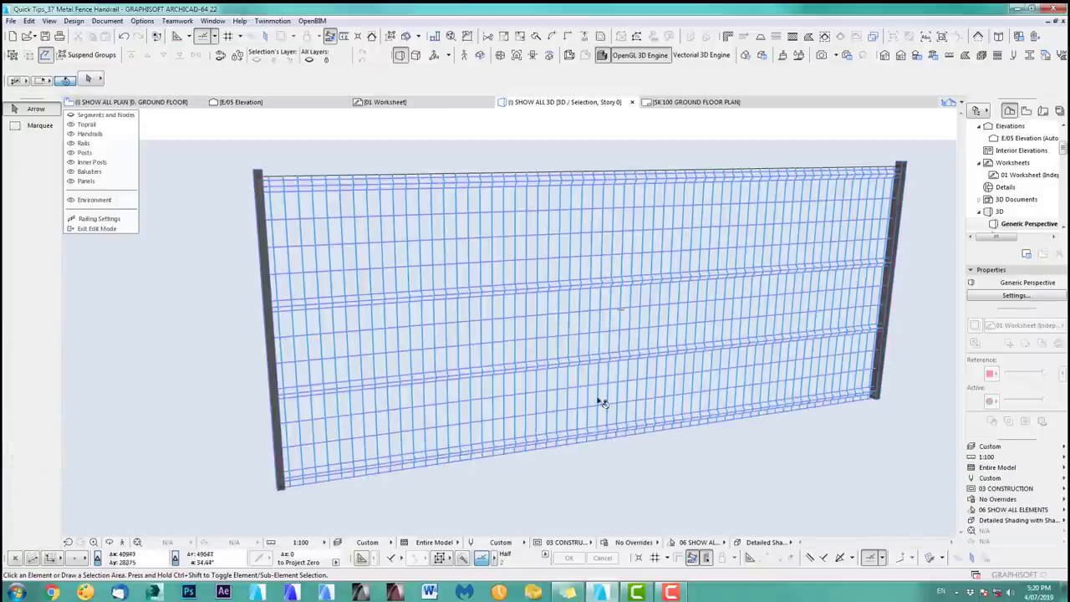
pyautogui.click(98, 219)
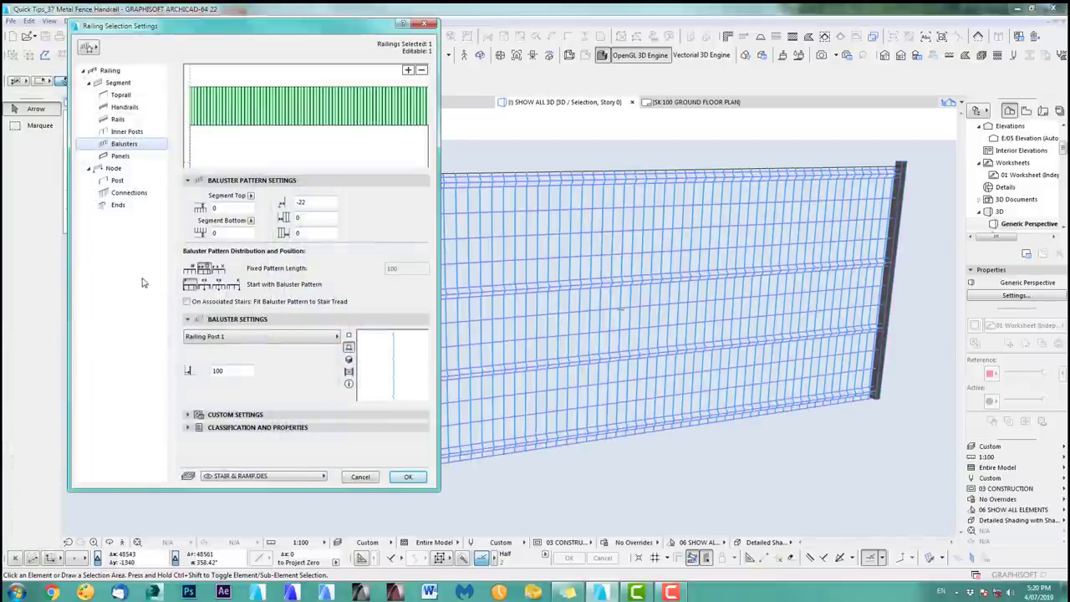
pyautogui.click(118, 181)
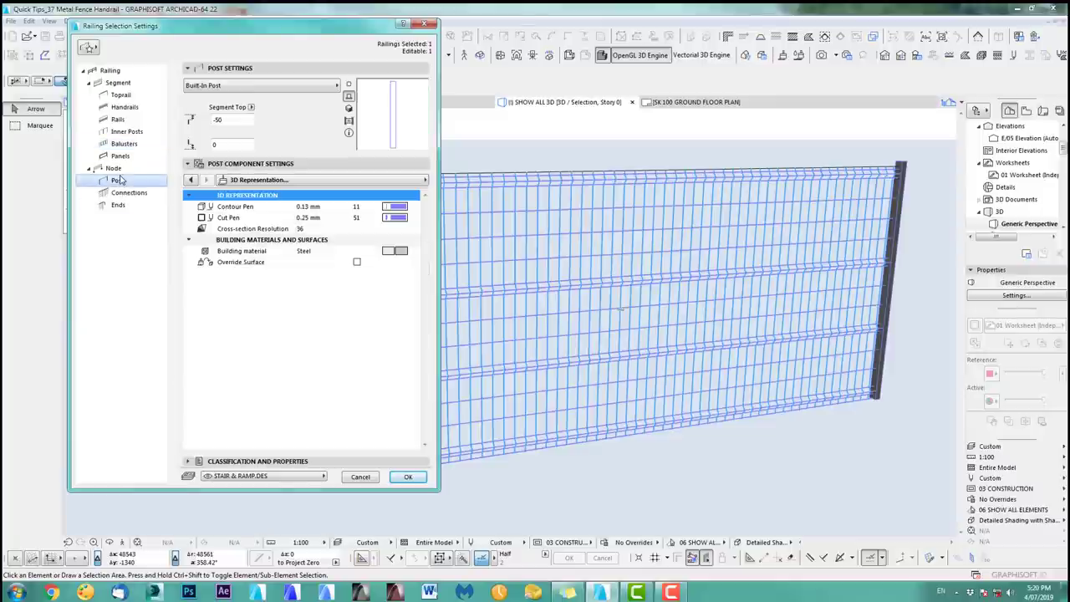
pyautogui.click(192, 180)
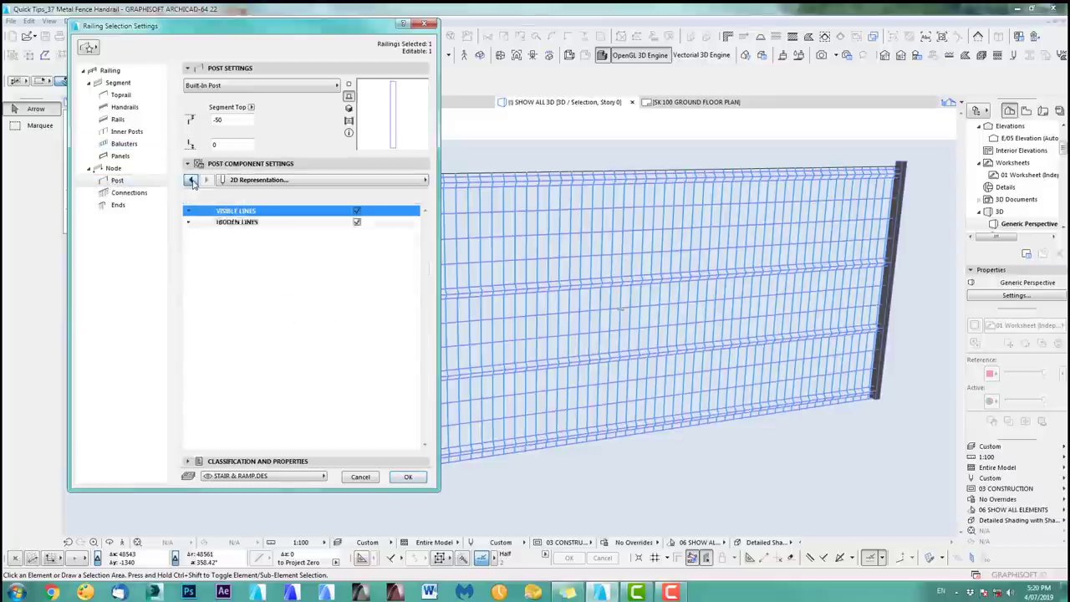
pyautogui.click(191, 180)
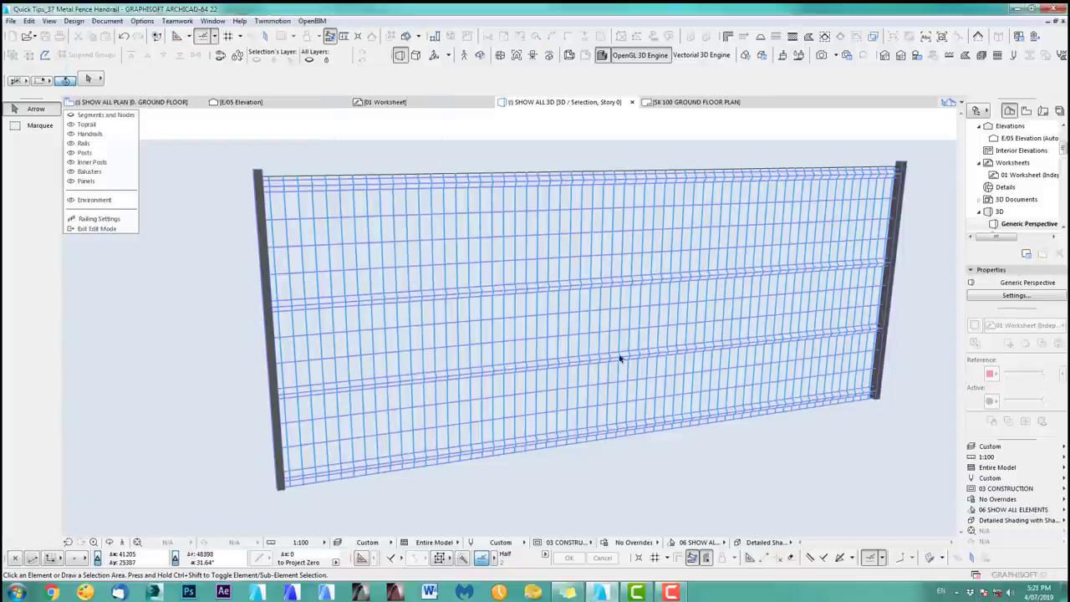
pyautogui.keyDown('shift'); pyautogui.moveTo(621, 358); pyautogui.dragTo(645, 286, button='middle'); pyautogui.keyUp('shift')
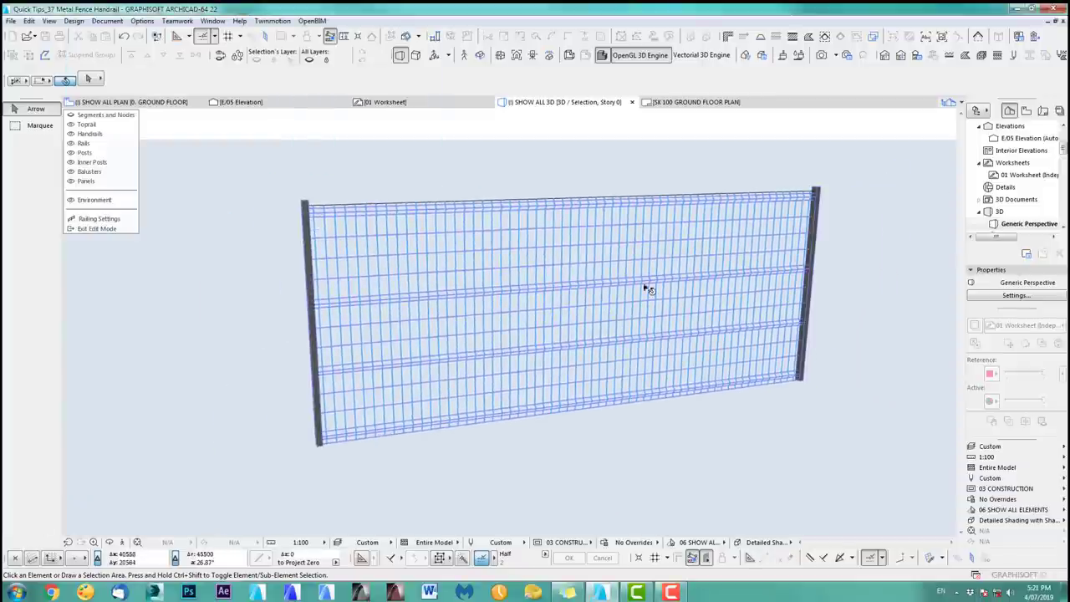
# Add a built-in inner post to the fence's segment pattern and exit the railing edit mode.
pyautogui.click(99, 220)
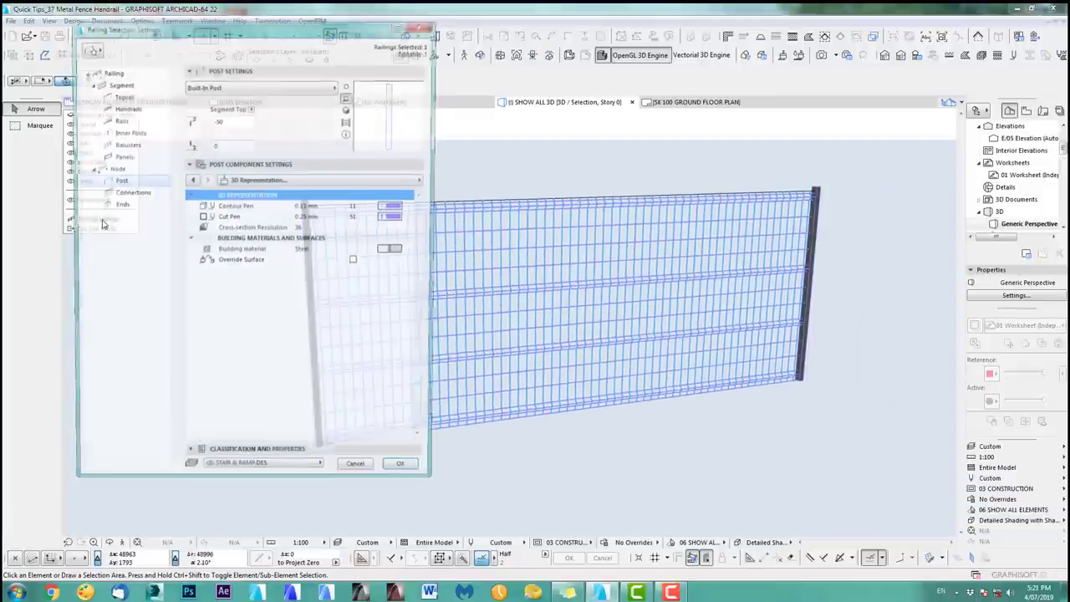
pyautogui.click(129, 134)
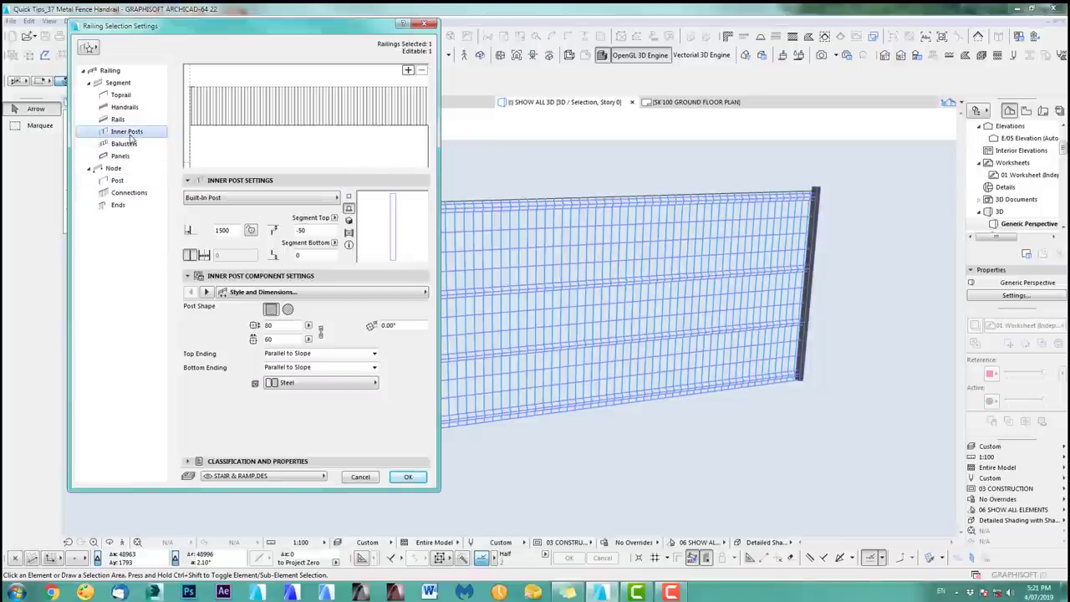
pyautogui.click(410, 69)
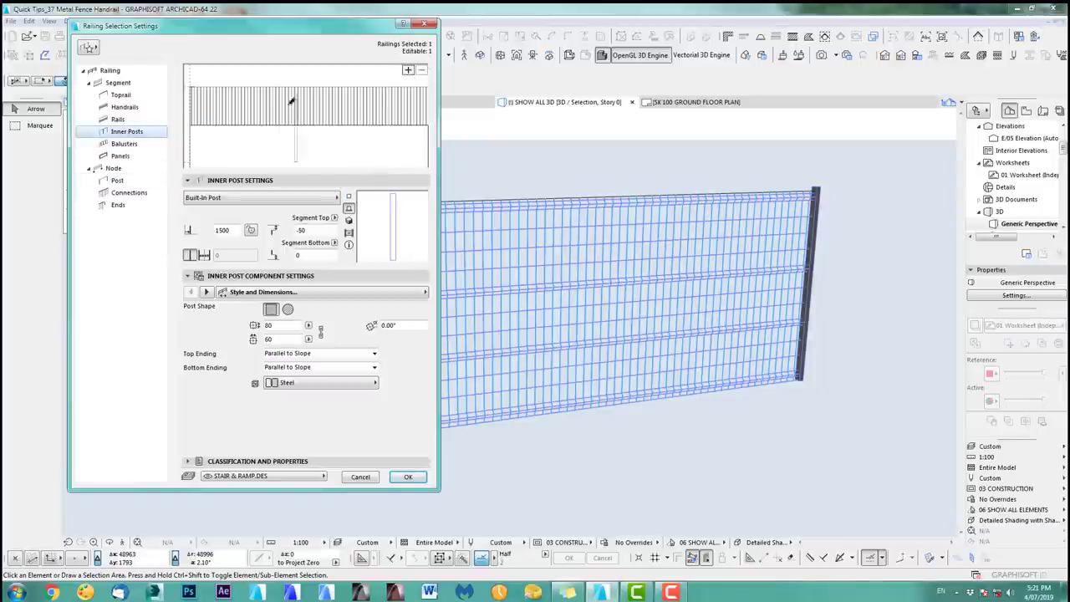
pyautogui.click(303, 140)
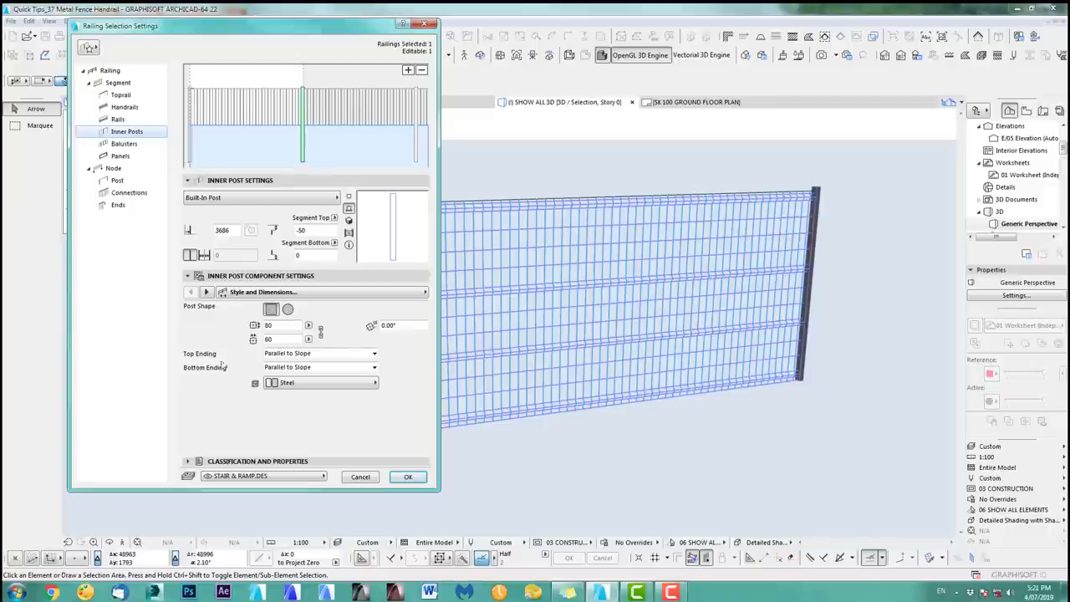
pyautogui.click(408, 478)
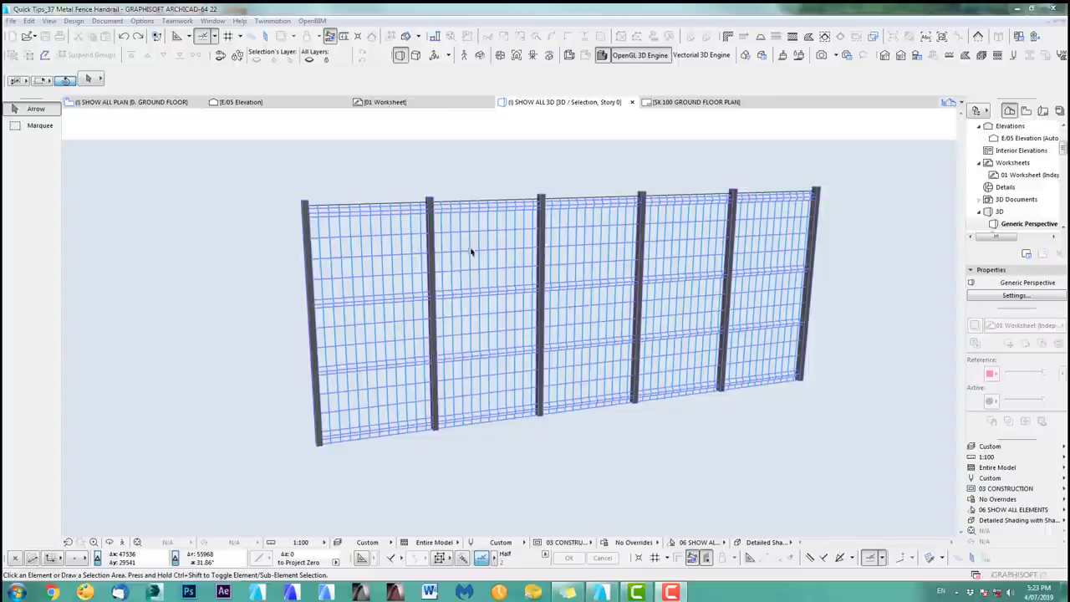
pyautogui.click(115, 231)
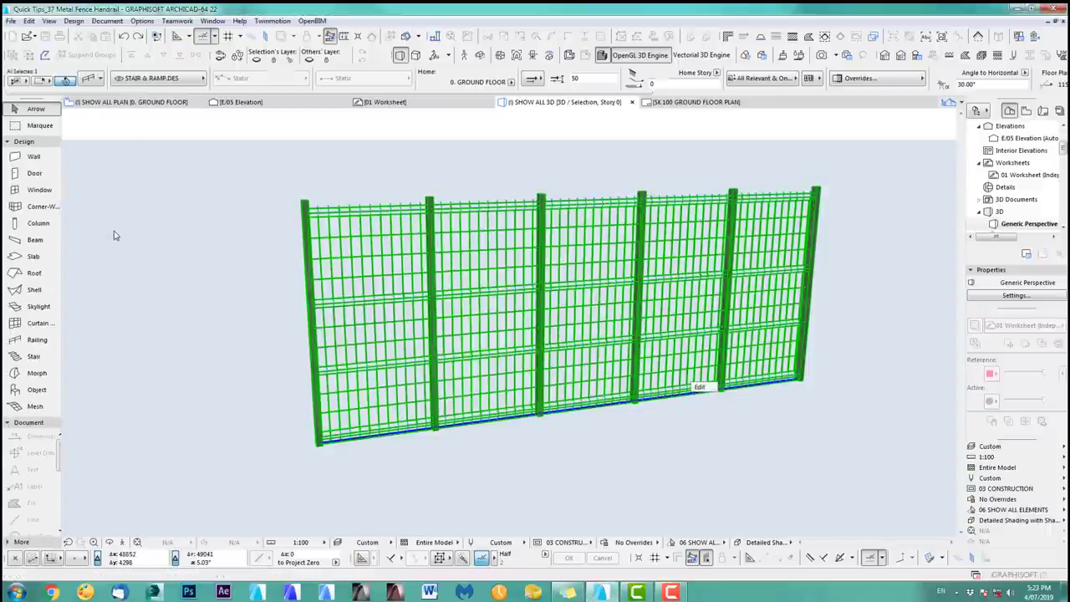
# Edit the fence again and change its segment pattern distribution to dividing the segment into 2 divisions.
pyautogui.click(701, 387)
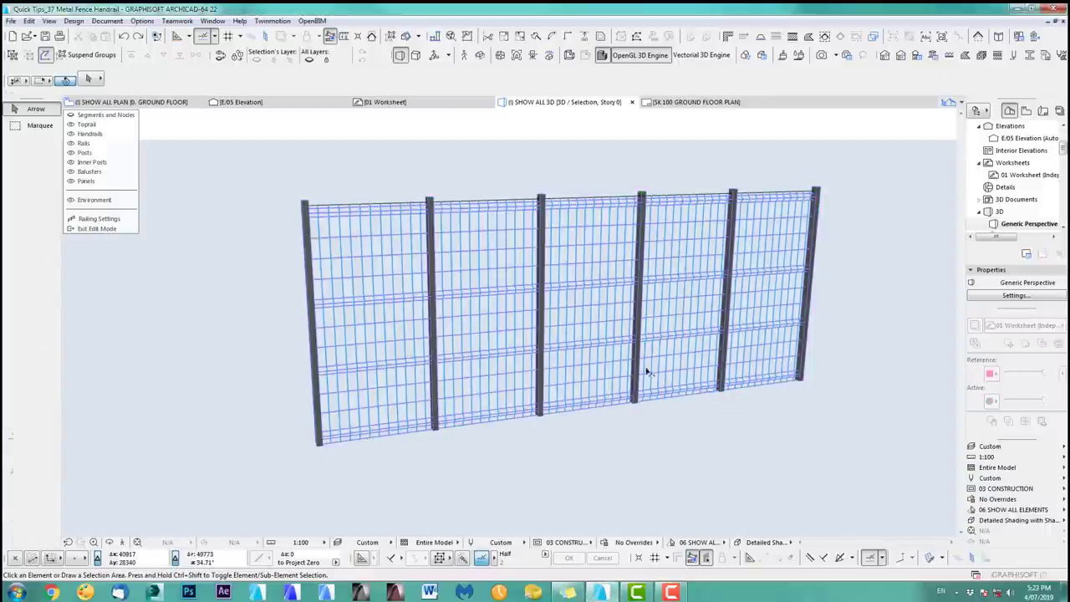
pyautogui.click(98, 229)
pyautogui.click(702, 389)
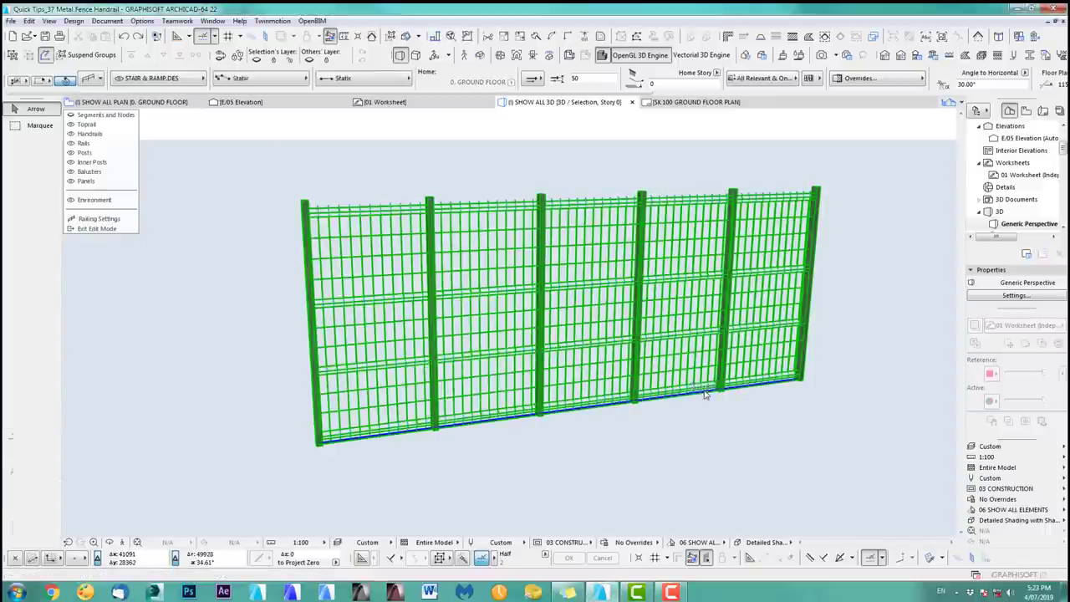
pyautogui.click(82, 219)
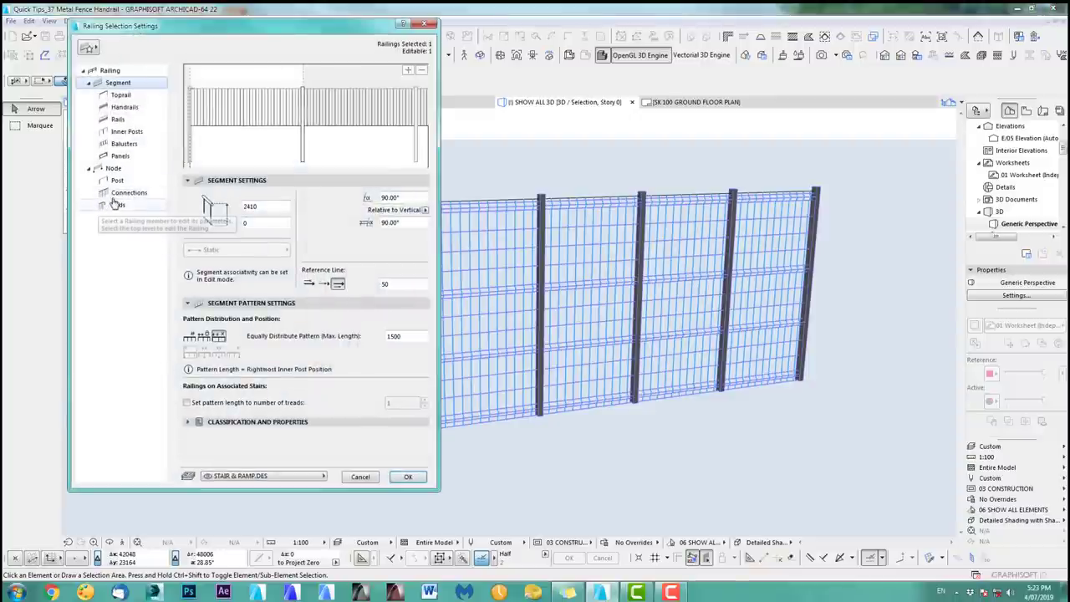
pyautogui.click(303, 104)
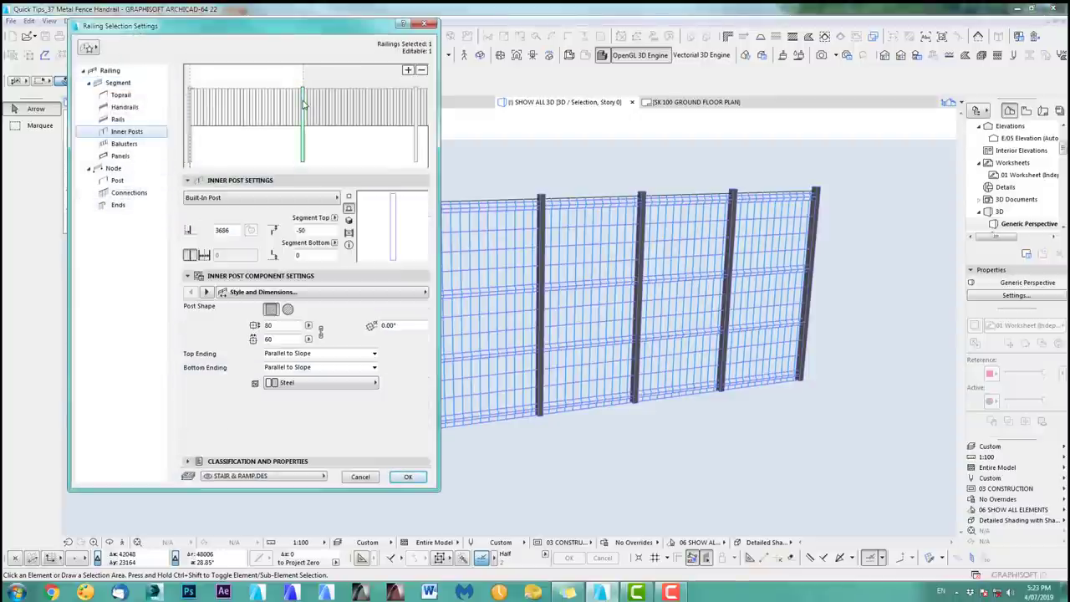
pyautogui.click(303, 105)
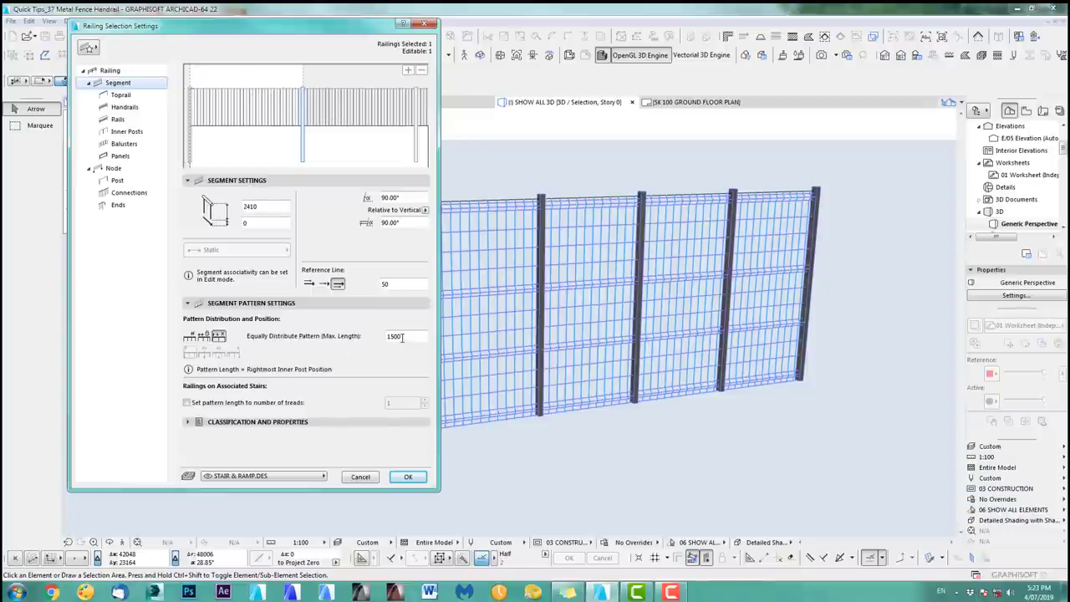
pyautogui.click(192, 335)
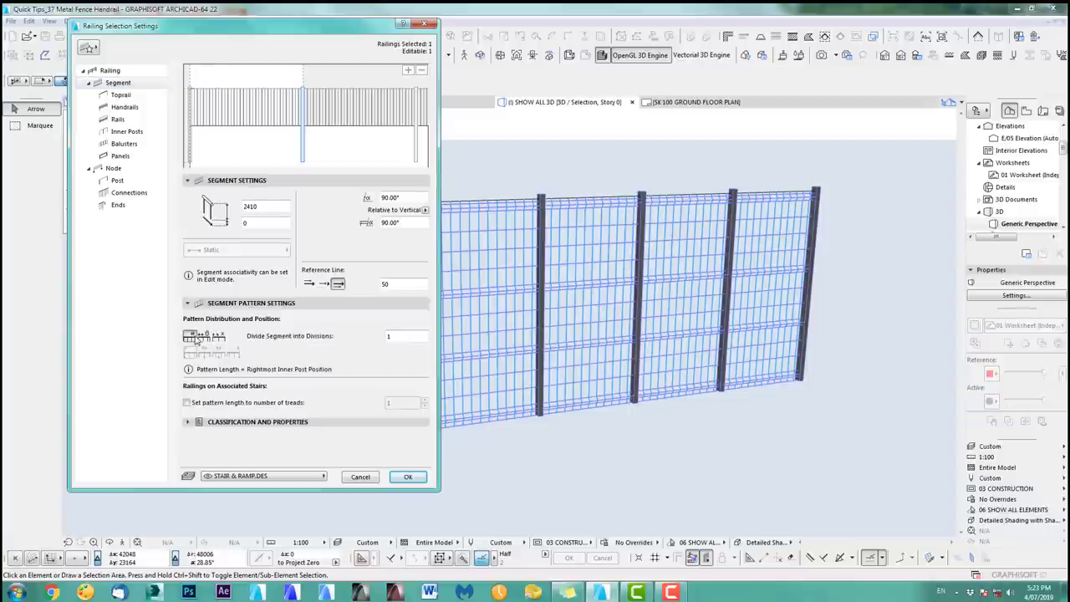
pyautogui.click(406, 337)
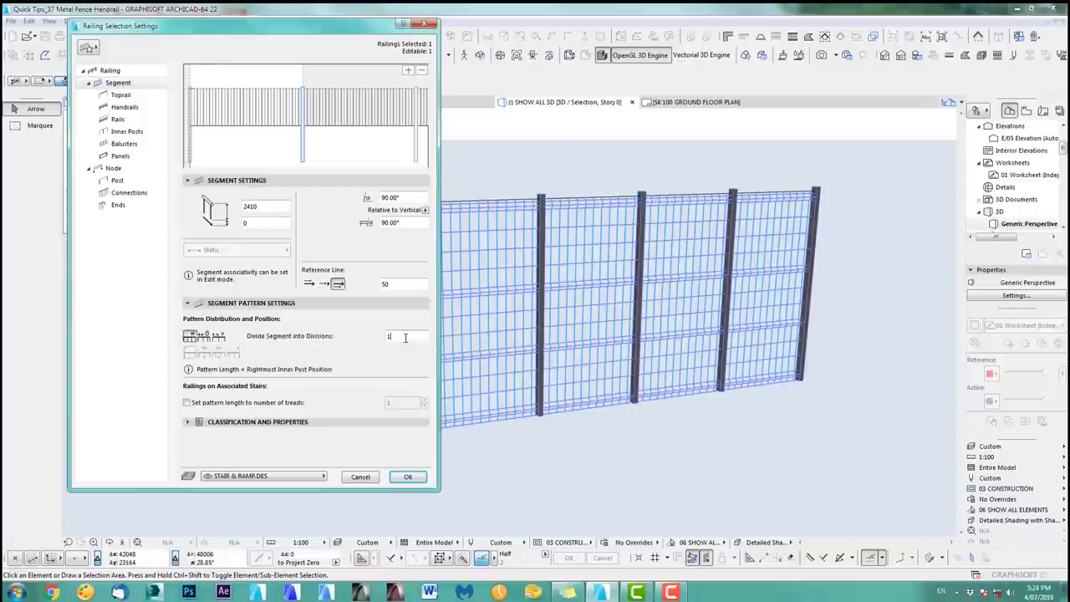
pyautogui.click(409, 476)
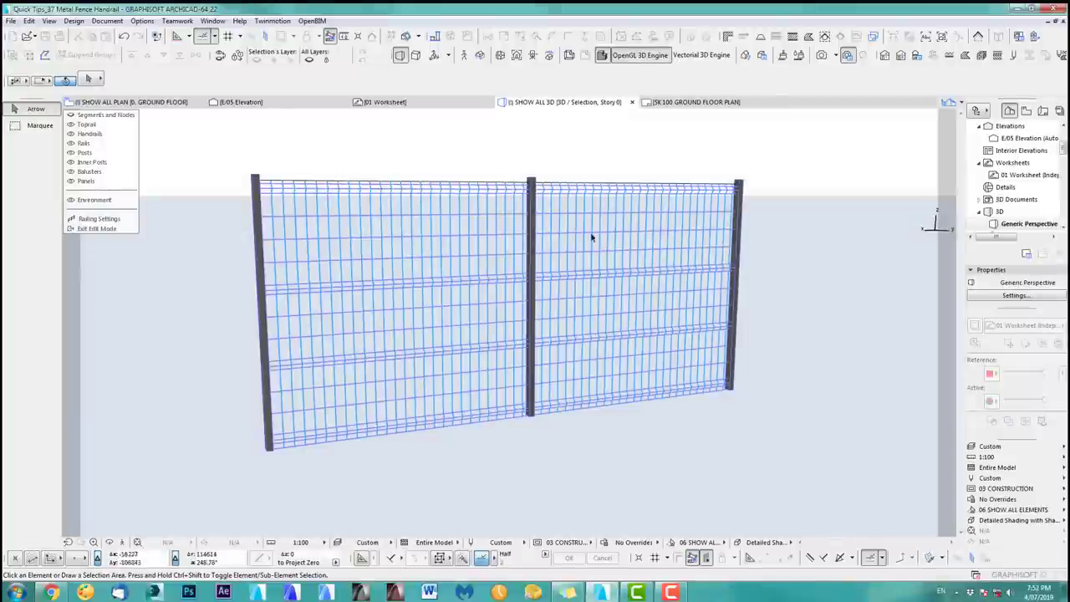
# Change the fence's segment pattern distribution to Equally Distribute Pattern with a maximum length of 2000.
pyautogui.click(115, 222)
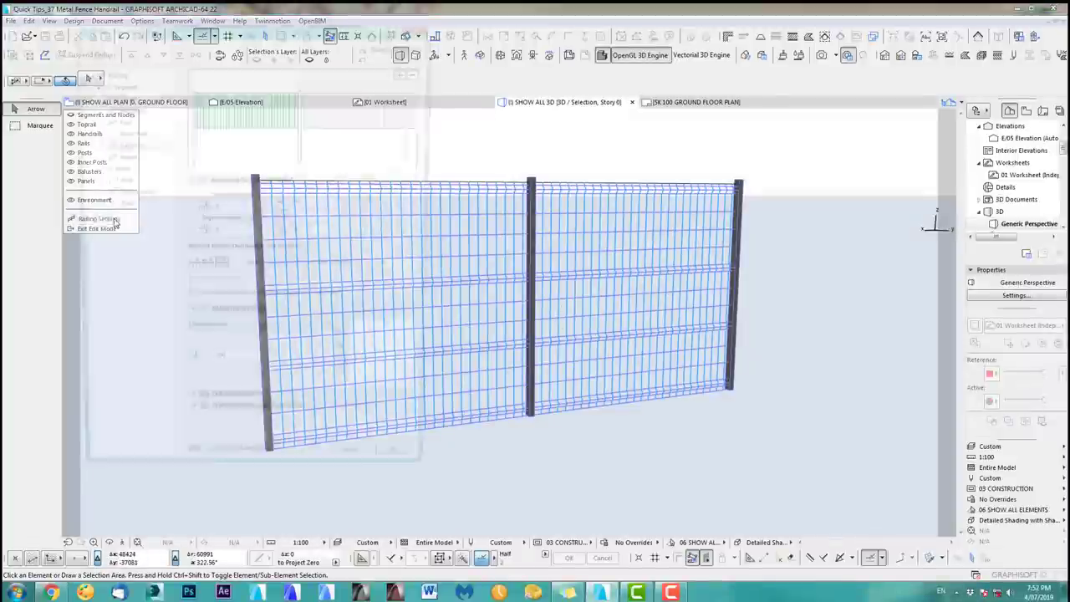
pyautogui.click(127, 132)
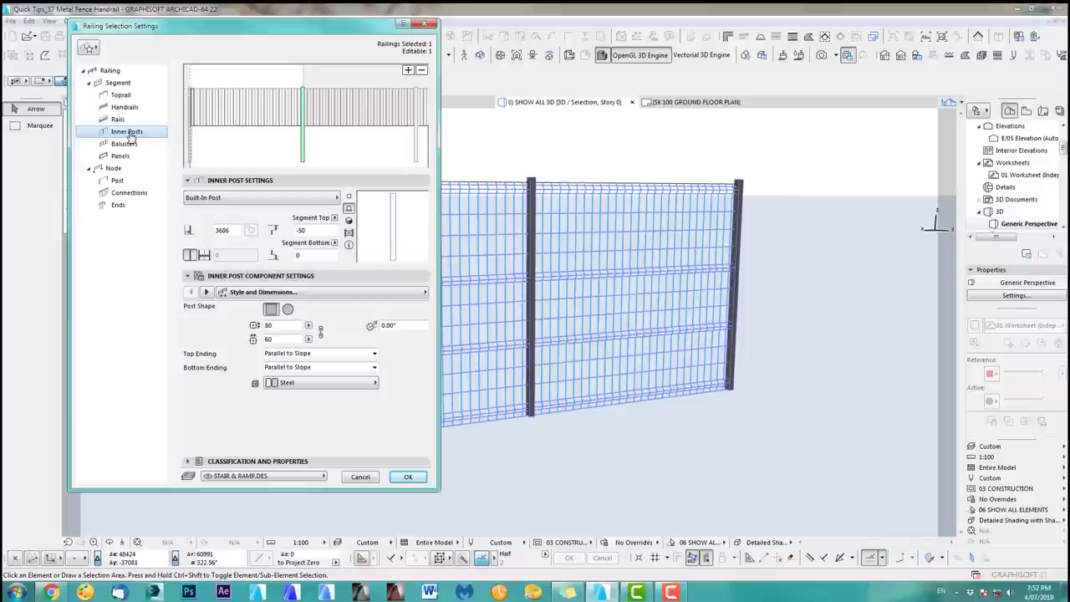
pyautogui.click(304, 108)
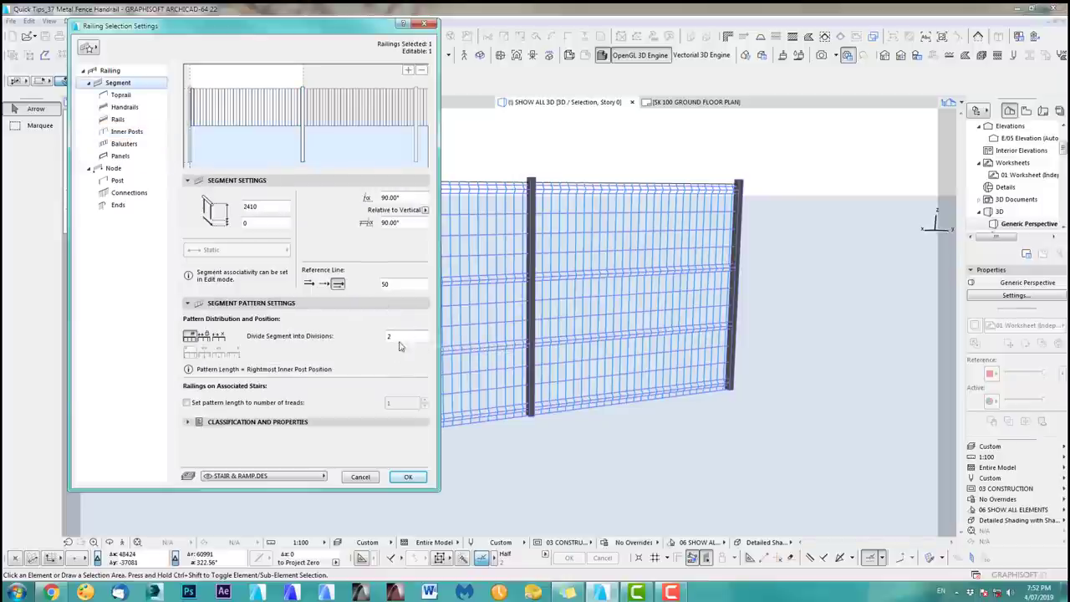
pyautogui.click(219, 337)
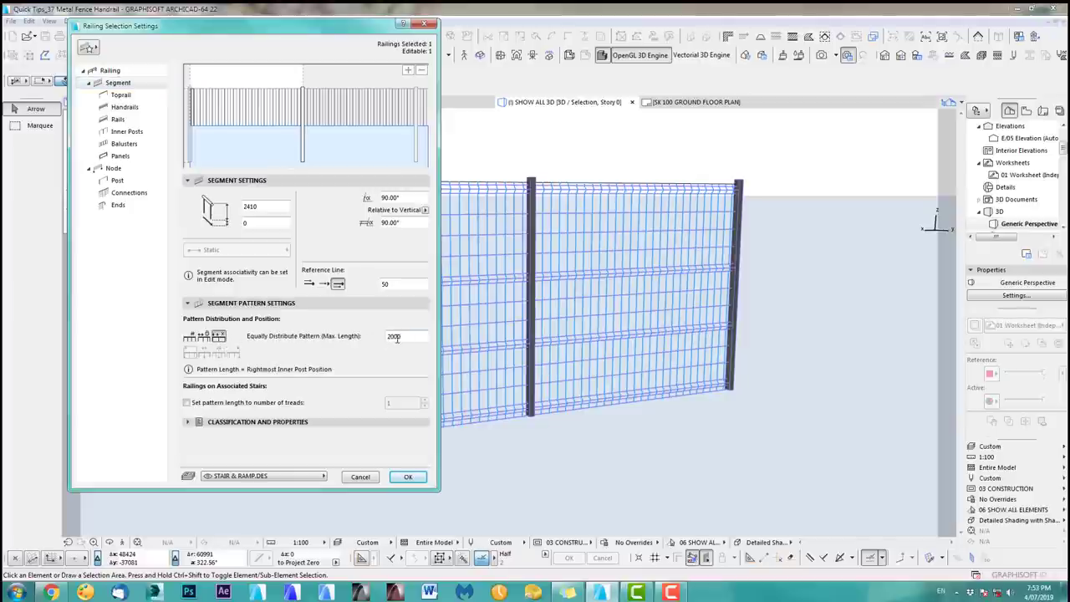
pyautogui.click(408, 477)
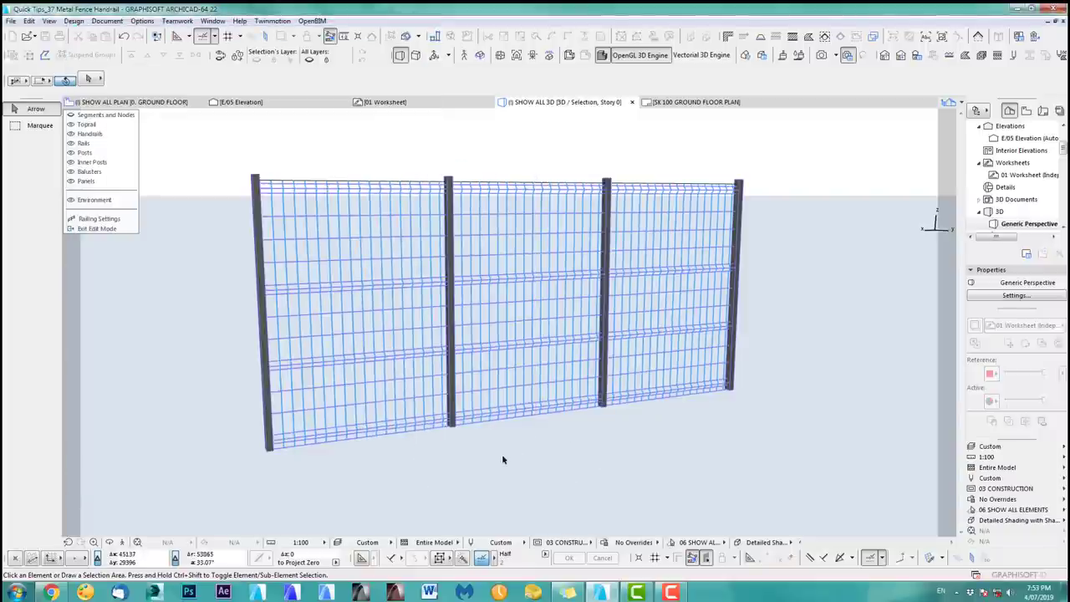
# Exit railing edit mode in the floor plan and stretch the fence's right end horizontally to roughly three times its length.
pyautogui.press('F2')
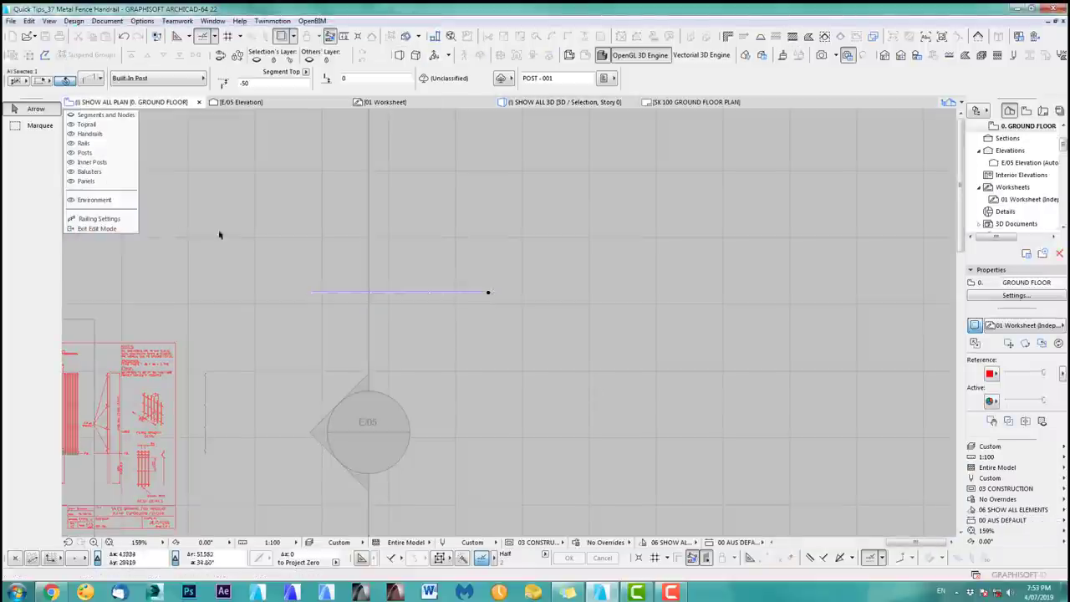
pyautogui.click(96, 228)
pyautogui.click(487, 293)
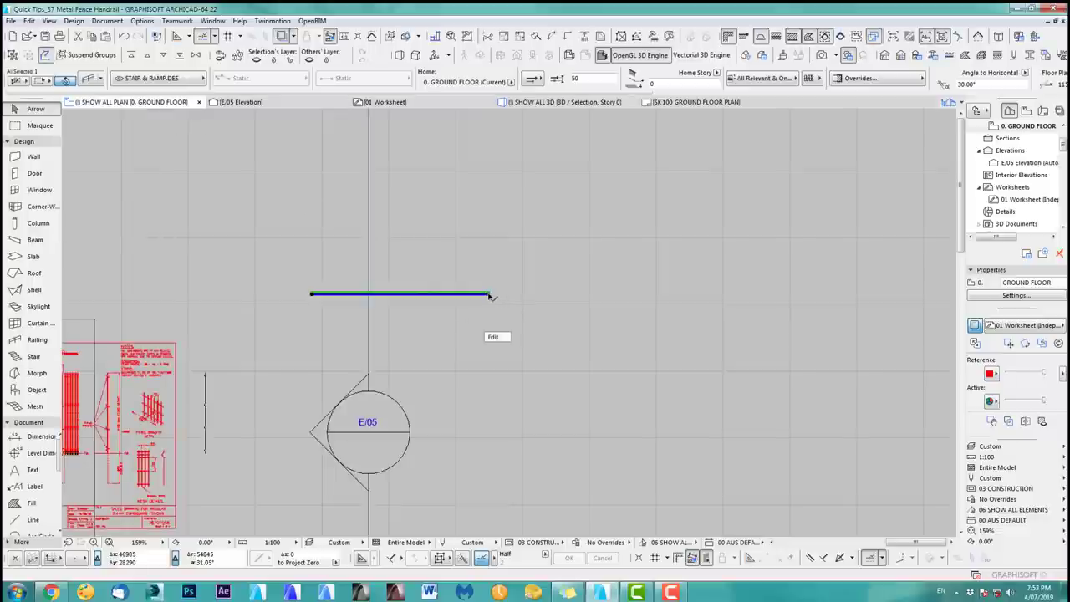
pyautogui.click(489, 293)
pyautogui.click(527, 355)
pyautogui.click(882, 293)
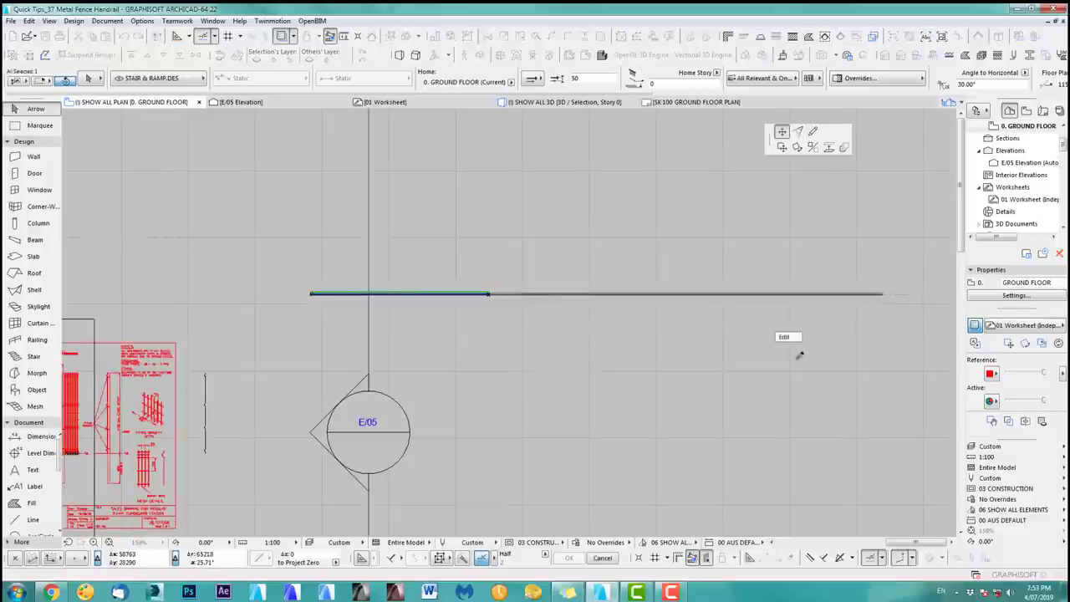
# Display the lengthened fence in 3D and examine how the inner posts and mesh are distributed along its full length.
pyautogui.press('F5')
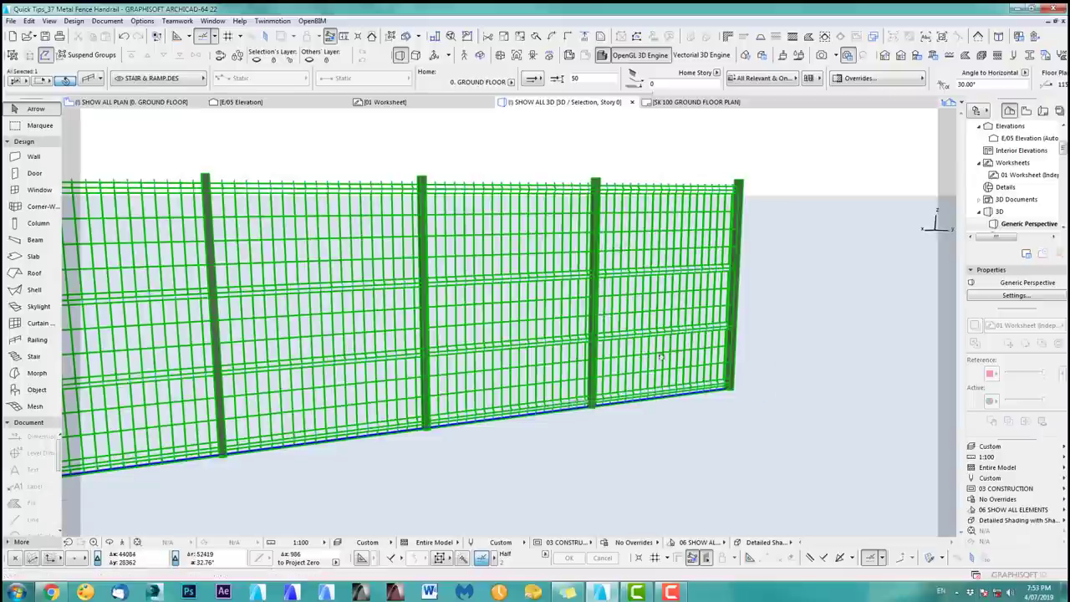
pyautogui.moveTo(661, 357); pyautogui.dragTo(704, 387, button='middle')
pyautogui.scroll(-4, 635, 343)
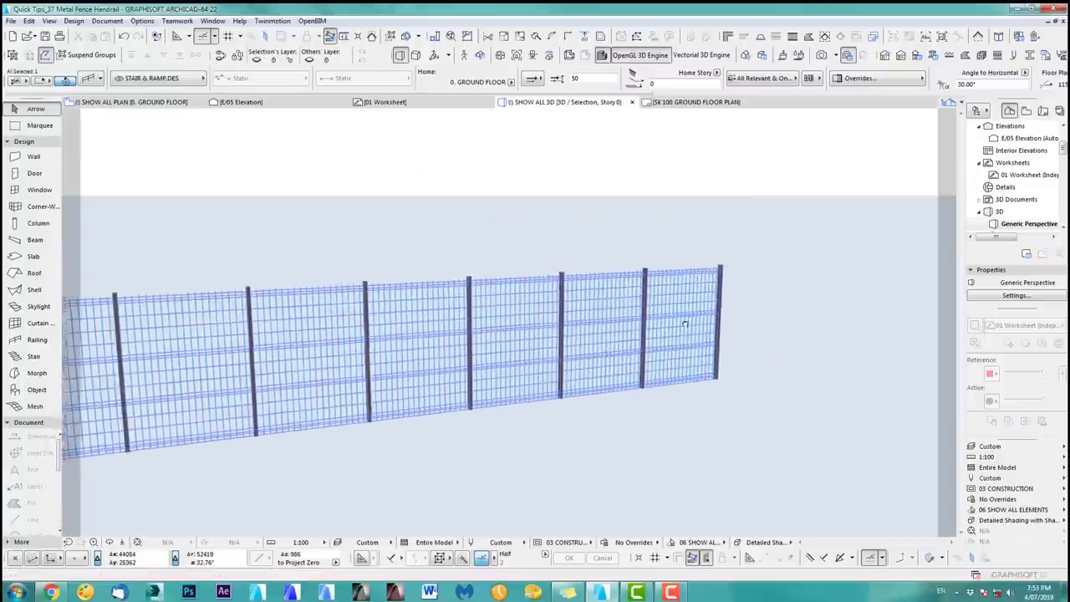
pyautogui.moveTo(585, 376); pyautogui.dragTo(736, 339, button='middle')
pyautogui.scroll(-1, 661, 354)
pyautogui.scroll(-3, 719, 336)
pyautogui.scroll(2, 660, 337)
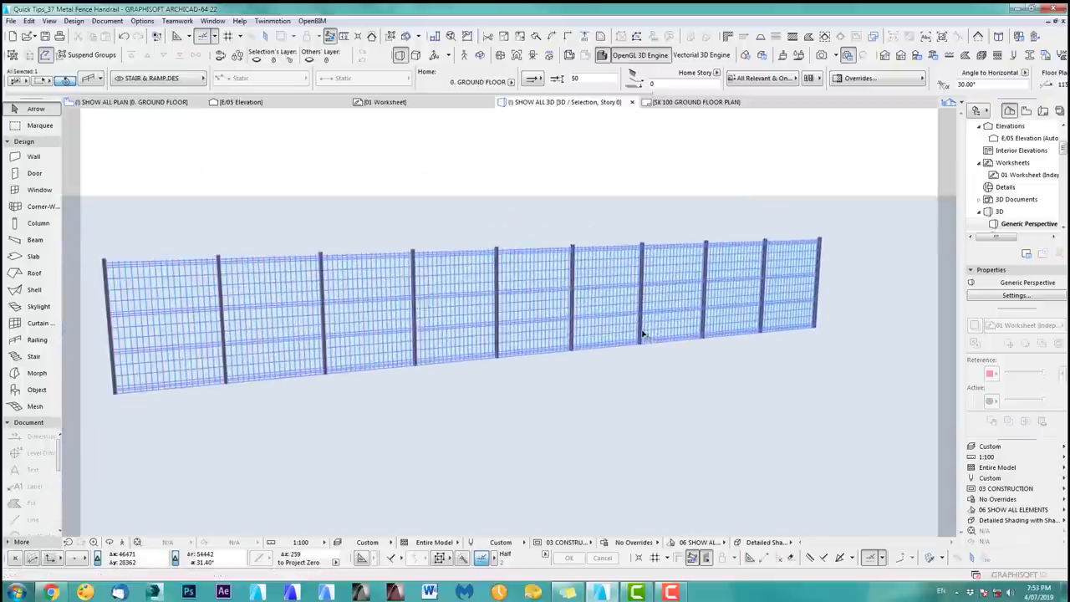
pyautogui.moveTo(641, 332); pyautogui.dragTo(692, 332, button='middle')
# Select the lengthened fence, enter its edit mode and open the railing settings.
pyautogui.click(246, 266)
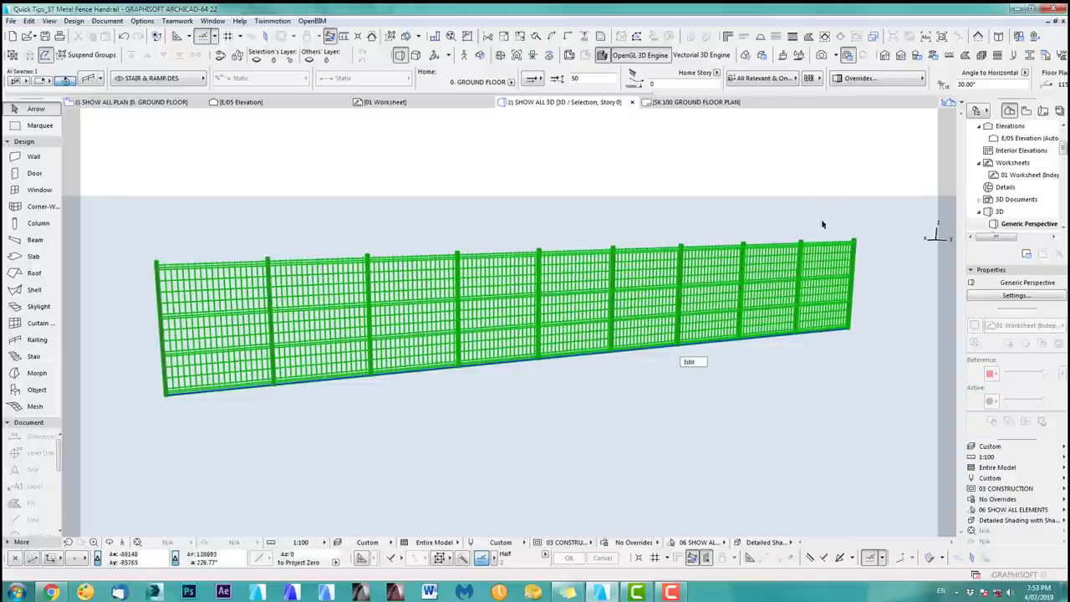
pyautogui.click(691, 362)
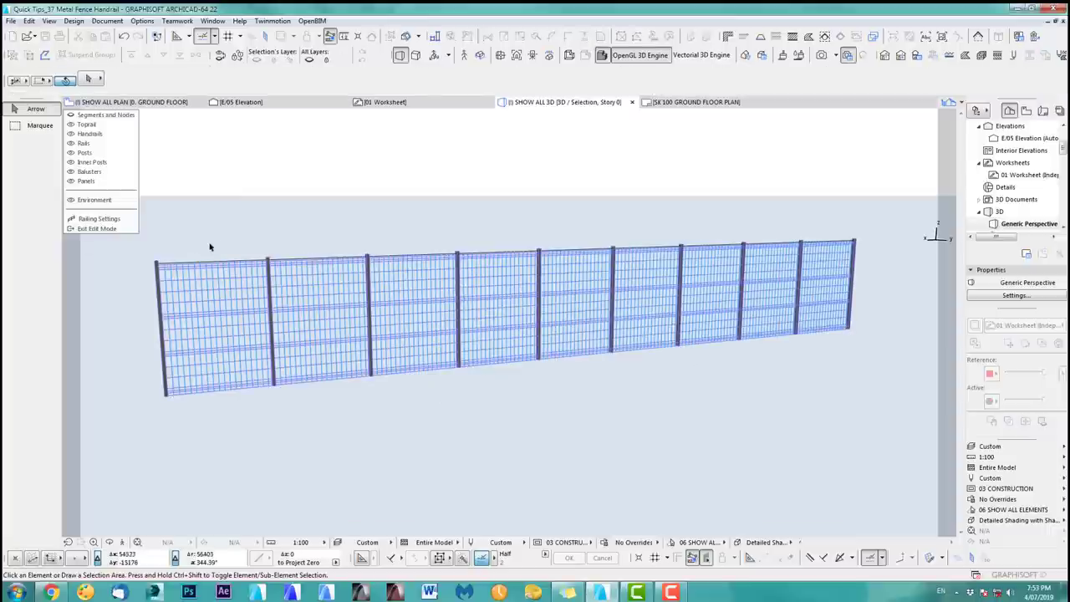
pyautogui.click(113, 219)
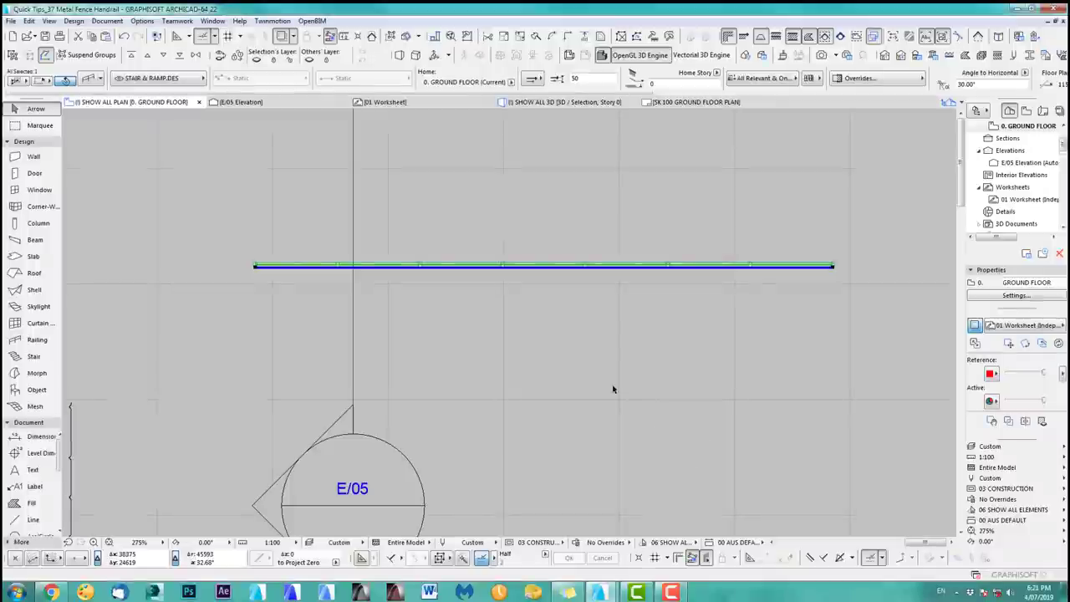
# Locate the curved ramp and adjoining slab in the floor plan, select them together and view them in 3D.
pyautogui.scroll(-3, 656, 393)
pyautogui.scroll(-1, 657, 390)
pyautogui.moveTo(653, 390); pyautogui.dragTo(447, 315, button='middle')
pyautogui.moveTo(614, 329); pyautogui.dragTo(506, 285, button='middle')
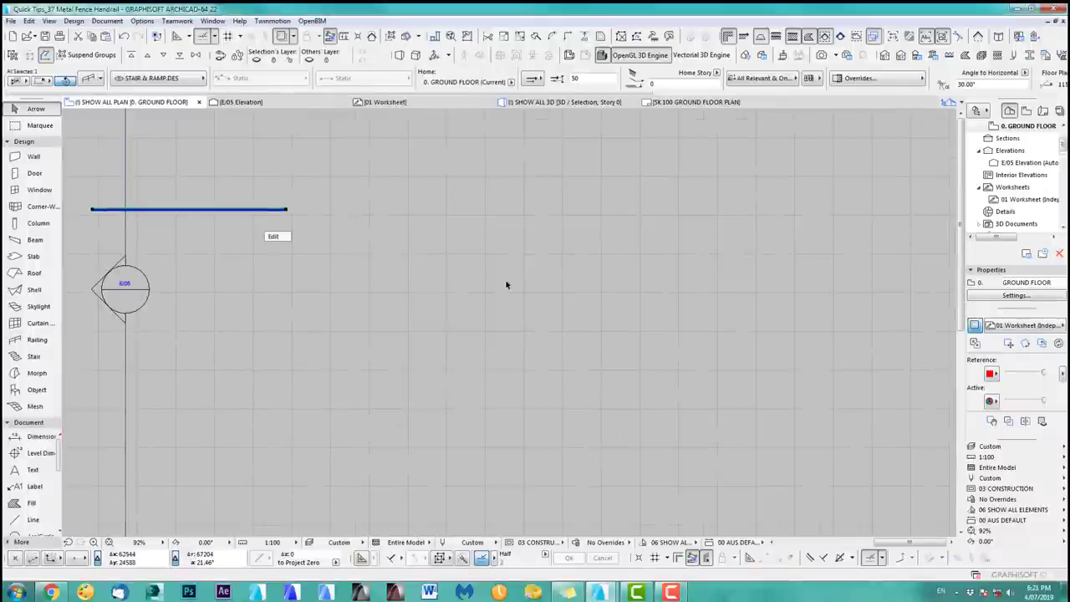
pyautogui.scroll(-3, 620, 293)
pyautogui.moveTo(604, 287); pyautogui.dragTo(197, 268, button='middle')
pyautogui.scroll(-3, 595, 301)
pyautogui.moveTo(549, 330); pyautogui.dragTo(495, 239, button='middle')
pyautogui.moveTo(604, 274); pyautogui.dragTo(539, 287, button='middle')
pyautogui.click(358, 138)
pyautogui.moveTo(357, 137); pyautogui.dragTo(700, 356)
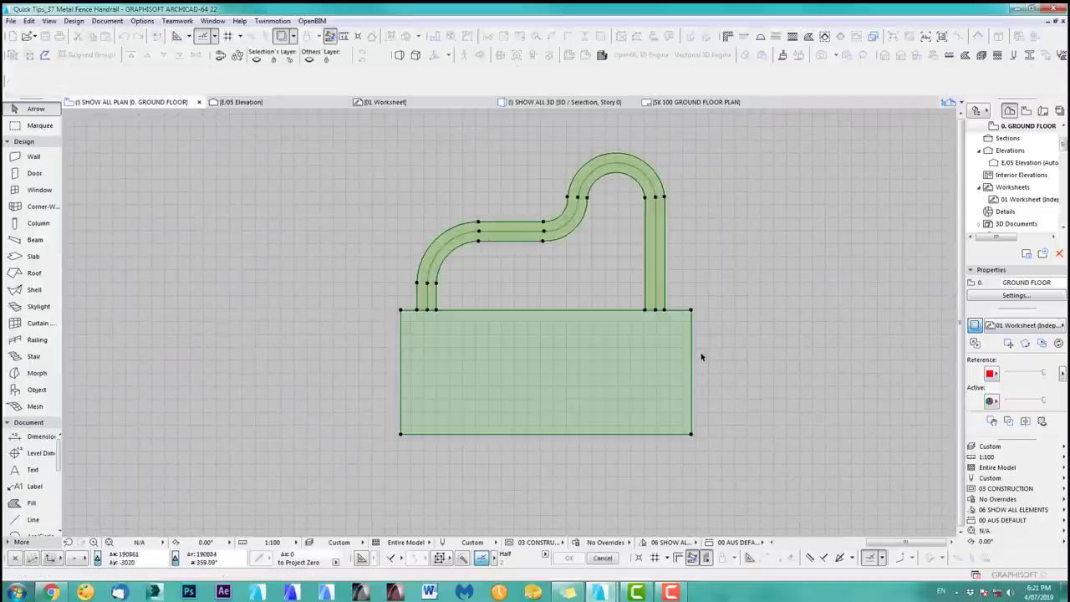
pyautogui.press('F5')
pyautogui.moveTo(663, 362); pyautogui.dragTo(703, 355, button='middle')
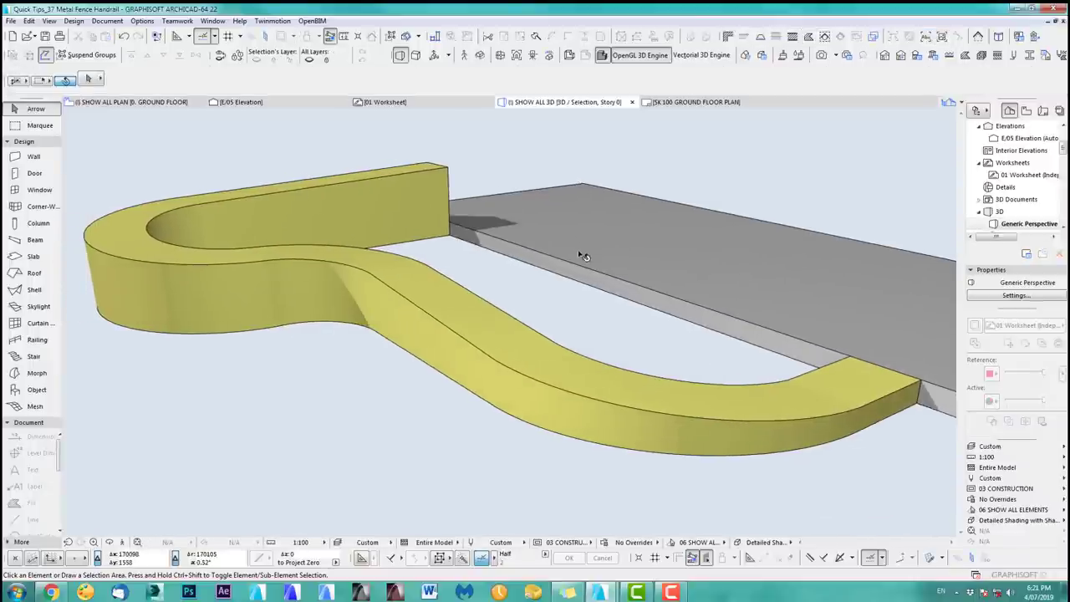
# Return to the straight mesh fence in the floor plan and pick up its railing settings as the tool defaults.
pyautogui.press('F2')
pyautogui.click(329, 284)
pyautogui.scroll(-1, 422, 311)
pyautogui.moveTo(423, 310)
pyautogui.mouseDown(button='middle')
pyautogui.moveTo(745, 349)
pyautogui.moveTo(920, 345)
pyautogui.mouseUp(button='middle')
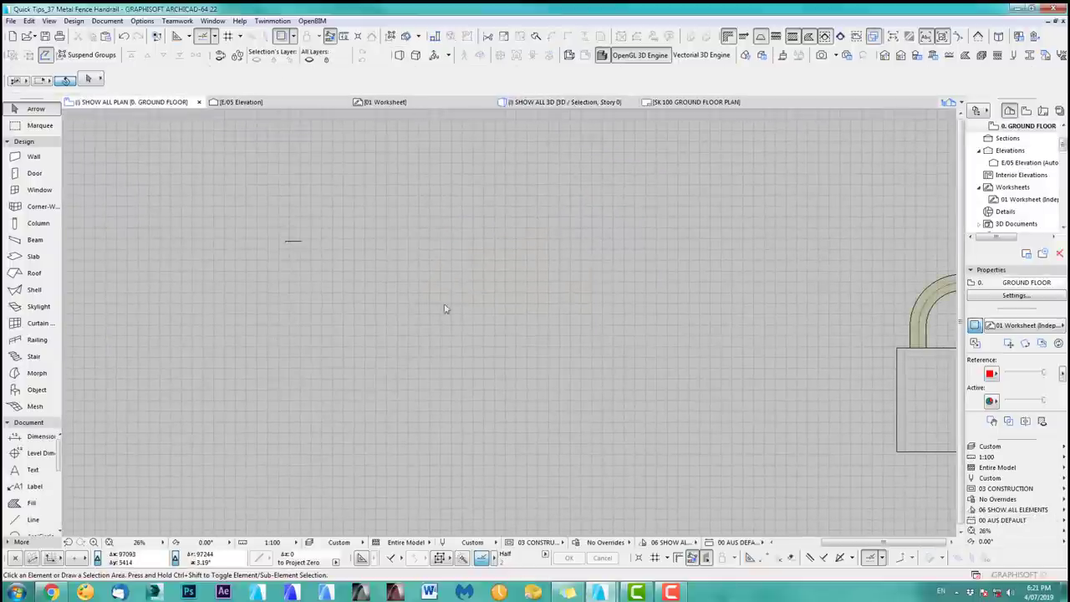
pyautogui.scroll(5, 418, 251)
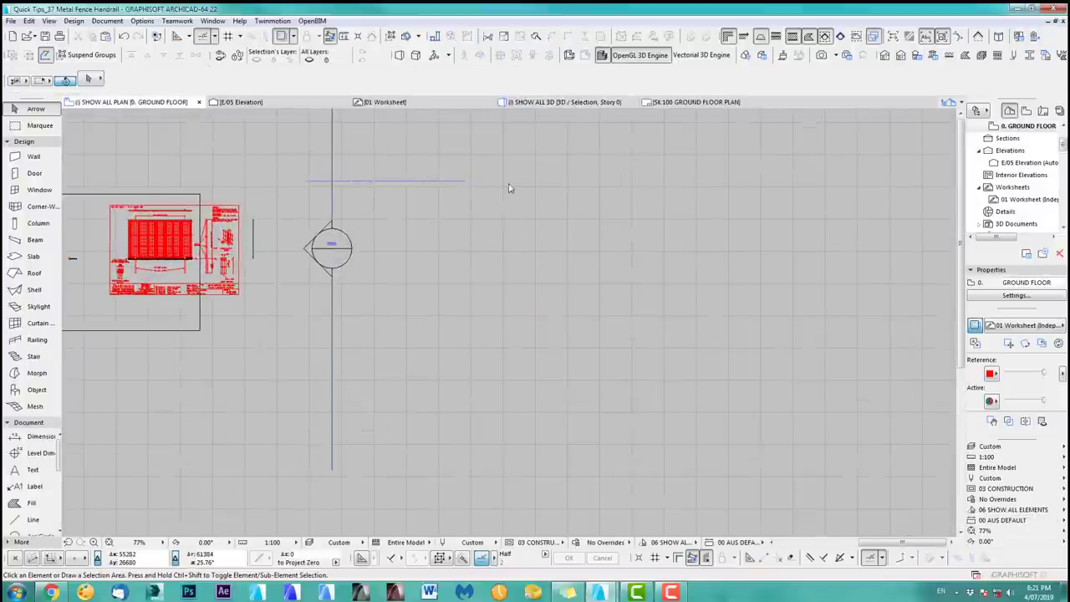
pyautogui.keyDown('alt'); pyautogui.click(466, 181); pyautogui.keyUp('alt')
# Go back to the curved ramp in plan, select all of the ramp and slab elements and show the selection in 3D.
pyautogui.moveTo(615, 309)
pyautogui.mouseDown(button='middle')
pyautogui.moveTo(487, 291)
pyautogui.moveTo(142, 309)
pyautogui.mouseUp(button='middle')
pyautogui.scroll(-6, 442, 327)
pyautogui.moveTo(451, 327); pyautogui.dragTo(109, 294, button='middle')
pyautogui.scroll(2, 544, 298)
pyautogui.moveTo(543, 299)
pyautogui.mouseDown(button='middle')
pyautogui.moveTo(429, 262)
pyautogui.moveTo(505, 238)
pyautogui.mouseUp(button='middle')
pyautogui.scroll(1, 430, 262)
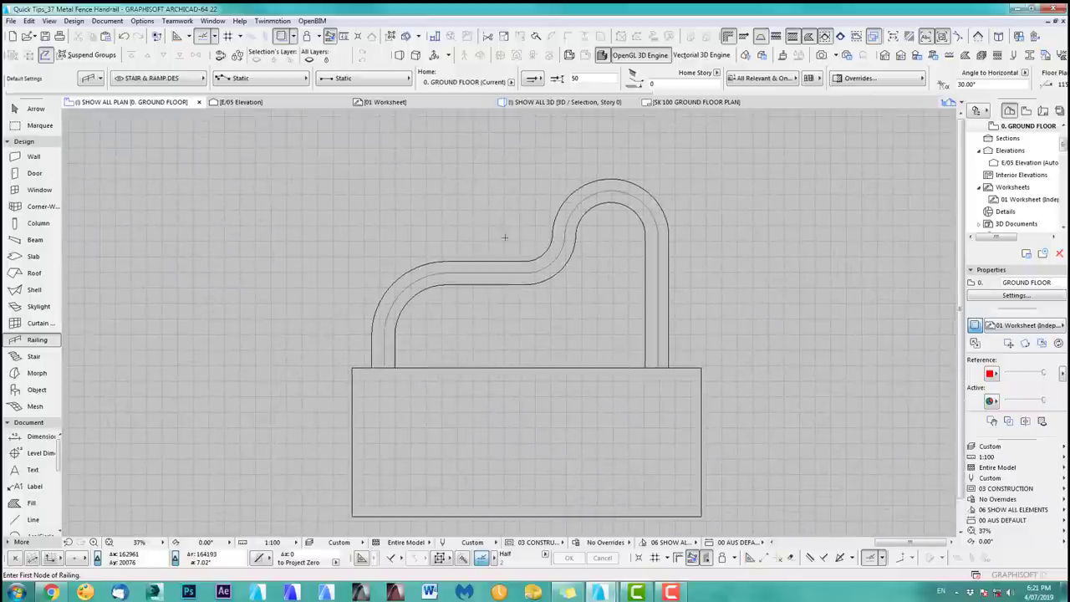
pyautogui.click(55, 112)
pyautogui.moveTo(245, 159); pyautogui.dragTo(756, 382)
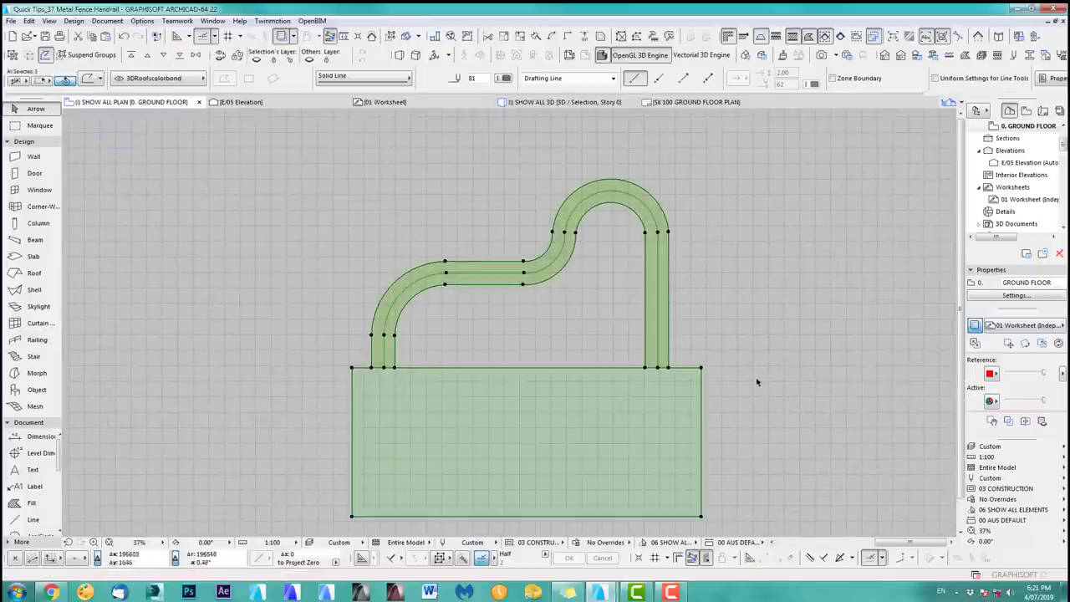
pyautogui.press('F5')
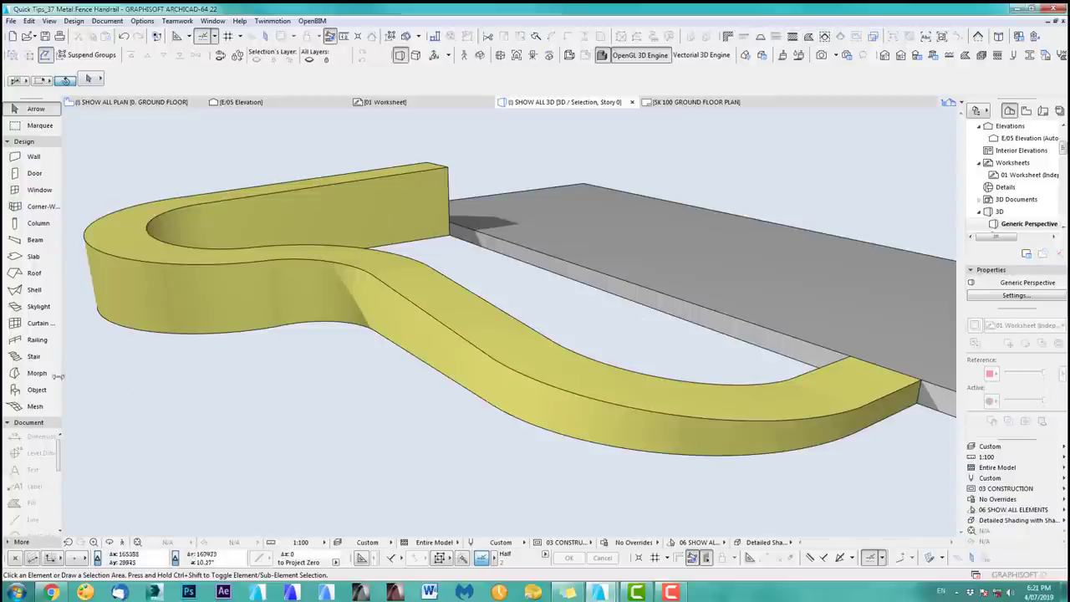
# Activate the Railing tool in 3D and set both its segment and node associativity defaults to Associative.
pyautogui.click(50, 339)
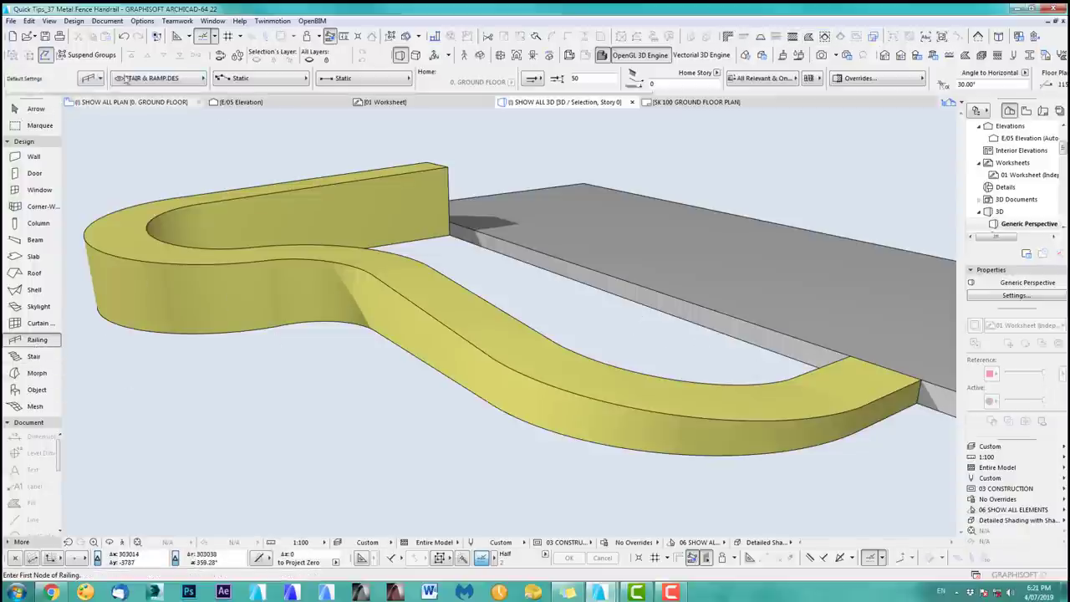
pyautogui.click(276, 81)
pyautogui.click(345, 99)
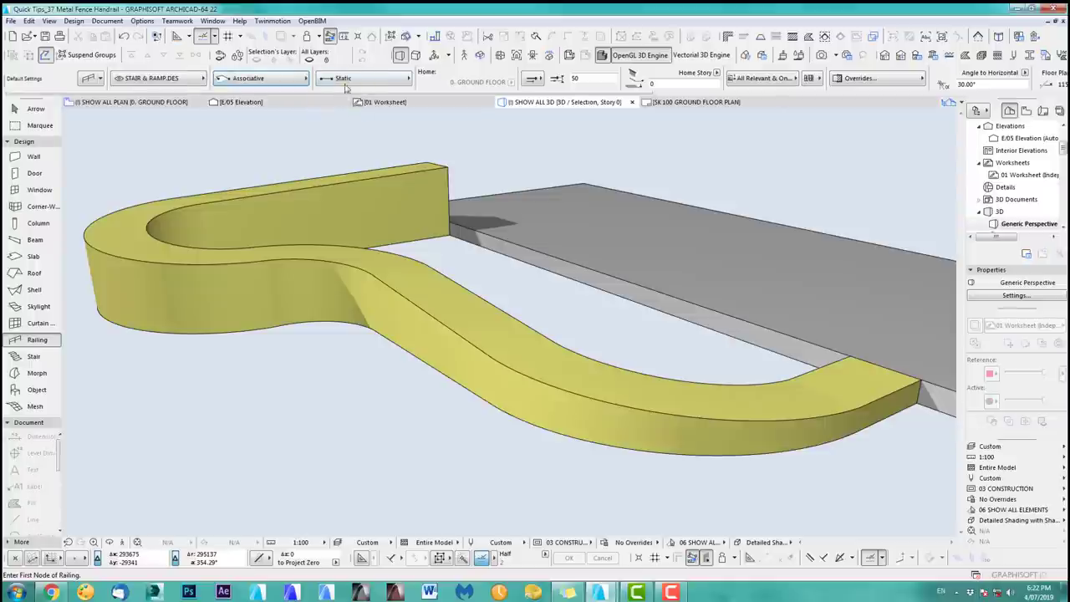
pyautogui.click(348, 81)
pyautogui.click(449, 99)
# Draw a mesh railing along the ramp's outer top edge, from the slab corner around the first curve to the end of the straight slope.
pyautogui.moveTo(919, 370); pyautogui.dragTo(878, 345, button='middle')
pyautogui.click(878, 347)
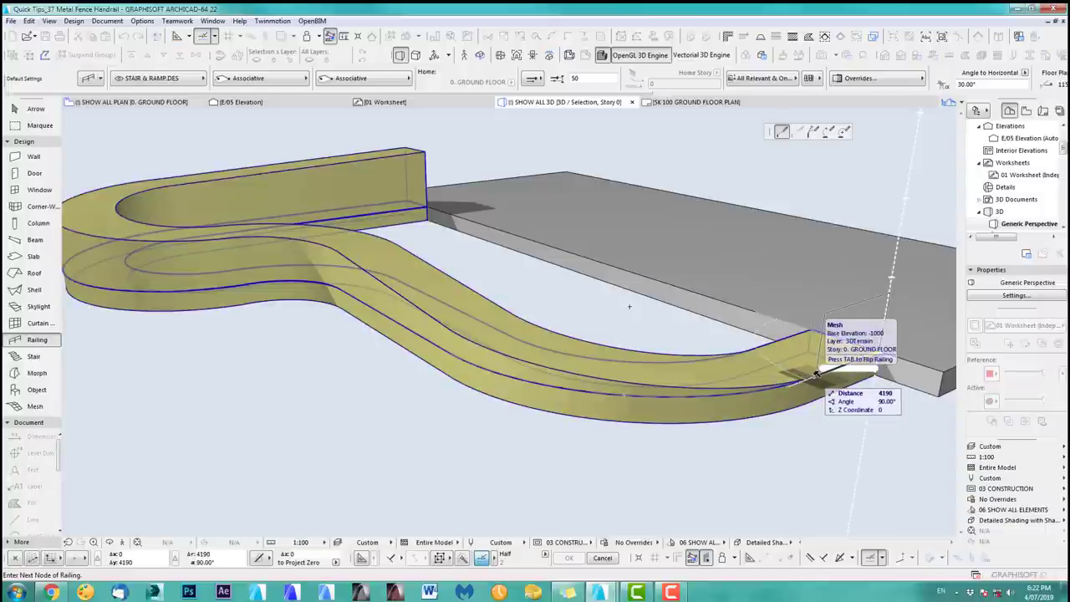
pyautogui.click(815, 374)
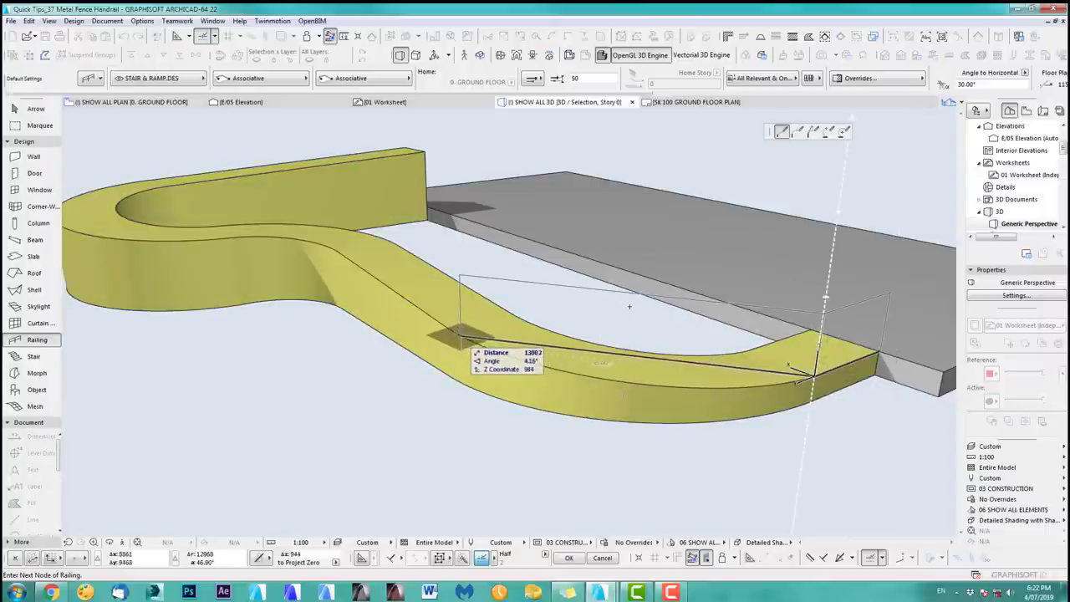
pyautogui.click(449, 330)
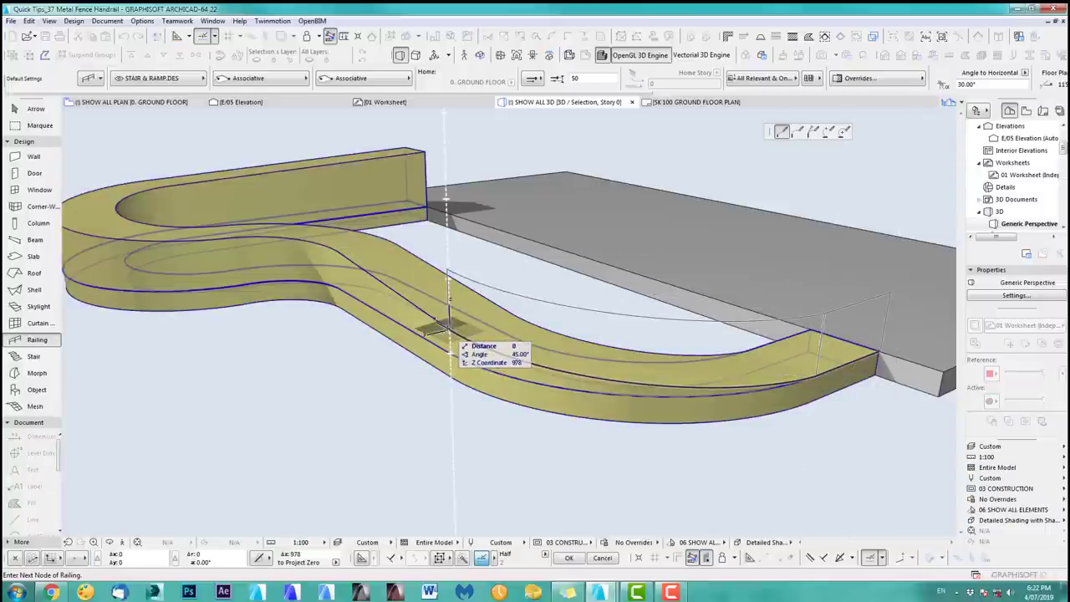
pyautogui.click(339, 248)
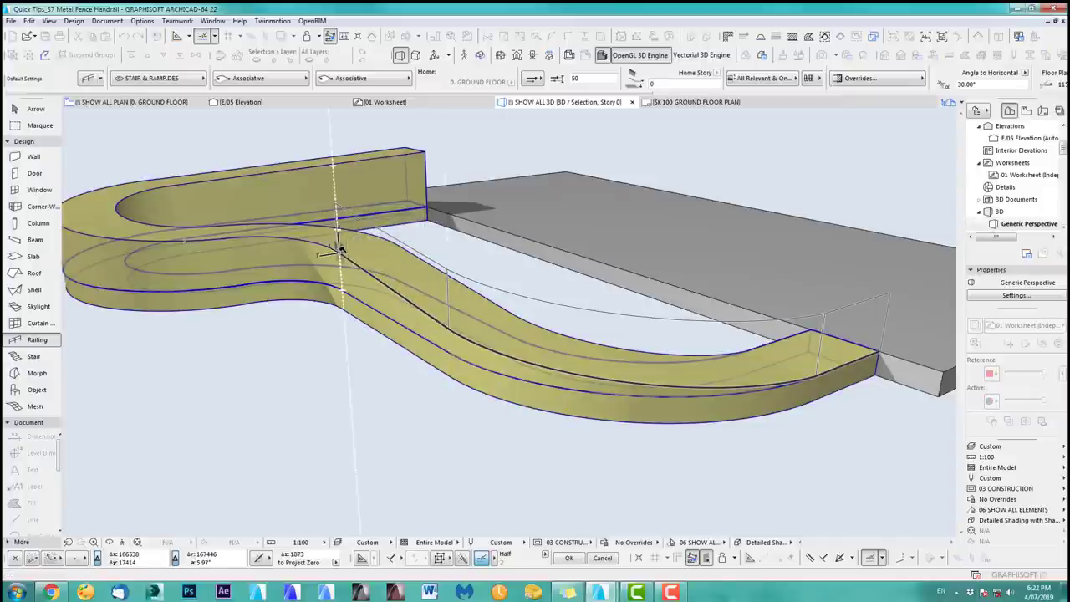
pyautogui.click(340, 249)
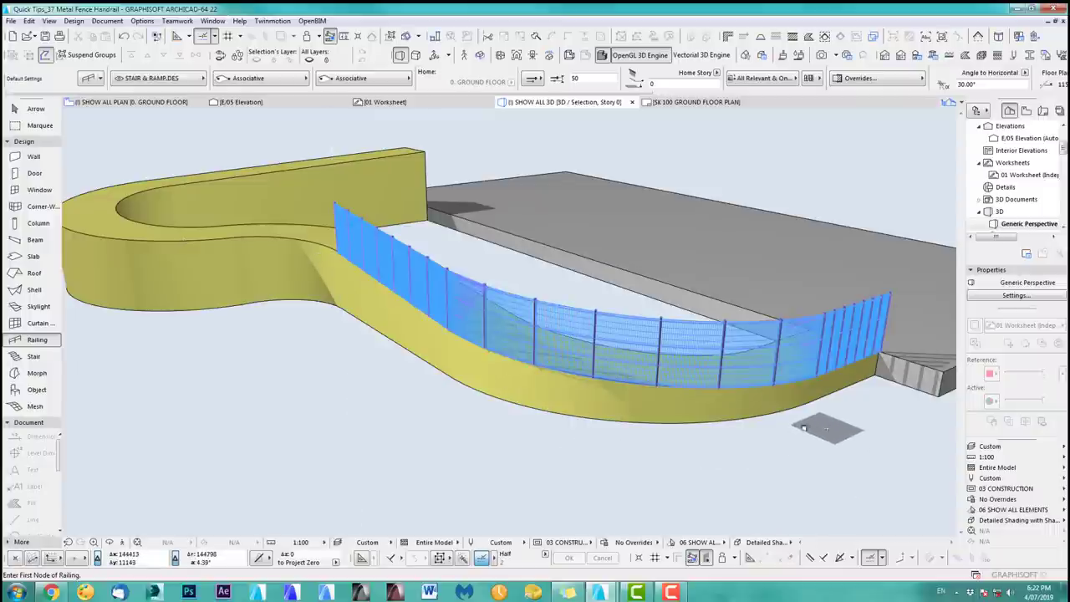
# Select the mesh railing along the curved ramp and open its node connection settings.
pyautogui.keyDown('shift'); pyautogui.moveTo(831, 430); pyautogui.dragTo(575, 415, button='middle'); pyautogui.keyUp('shift')
pyautogui.scroll(6, 422, 301)
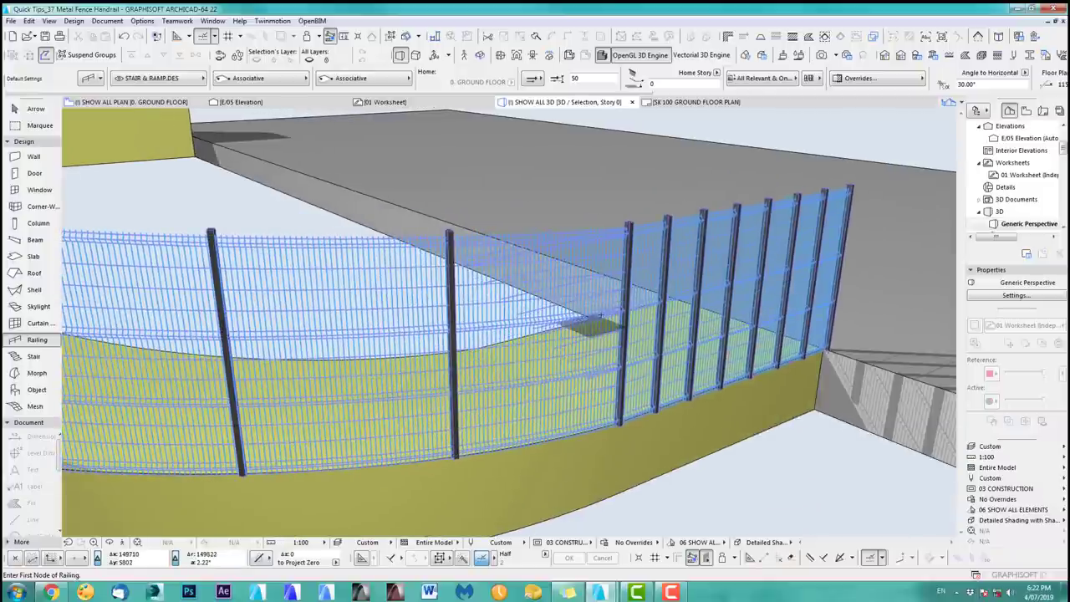
pyautogui.keyDown('shift'); pyautogui.moveTo(534, 386); pyautogui.dragTo(694, 335, button='middle'); pyautogui.keyUp('shift')
pyautogui.scroll(-3, 666, 303)
pyautogui.scroll(-1, 694, 335)
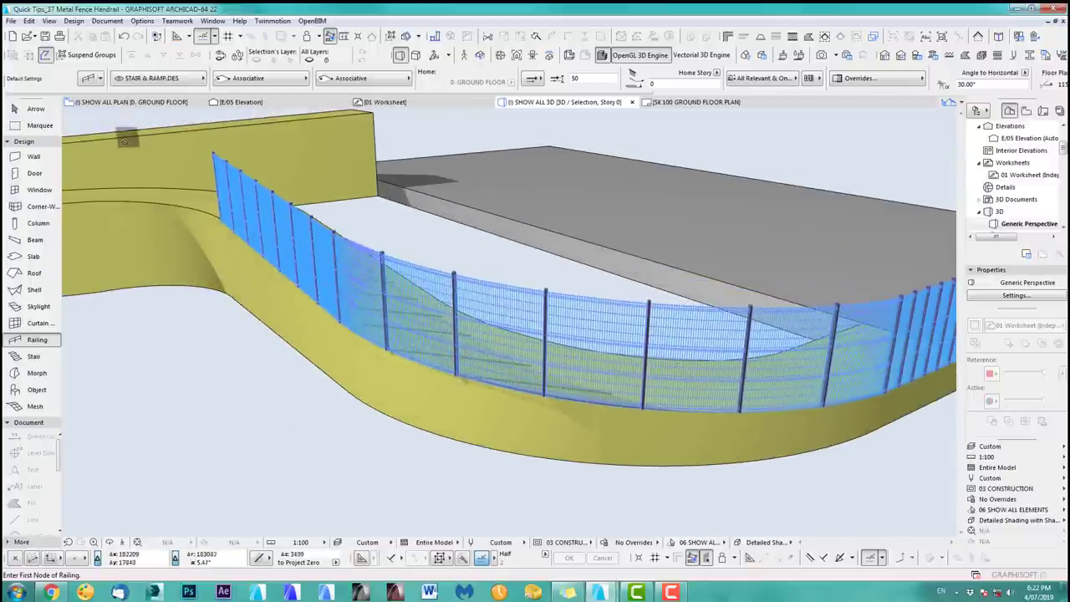
pyautogui.click(30, 108)
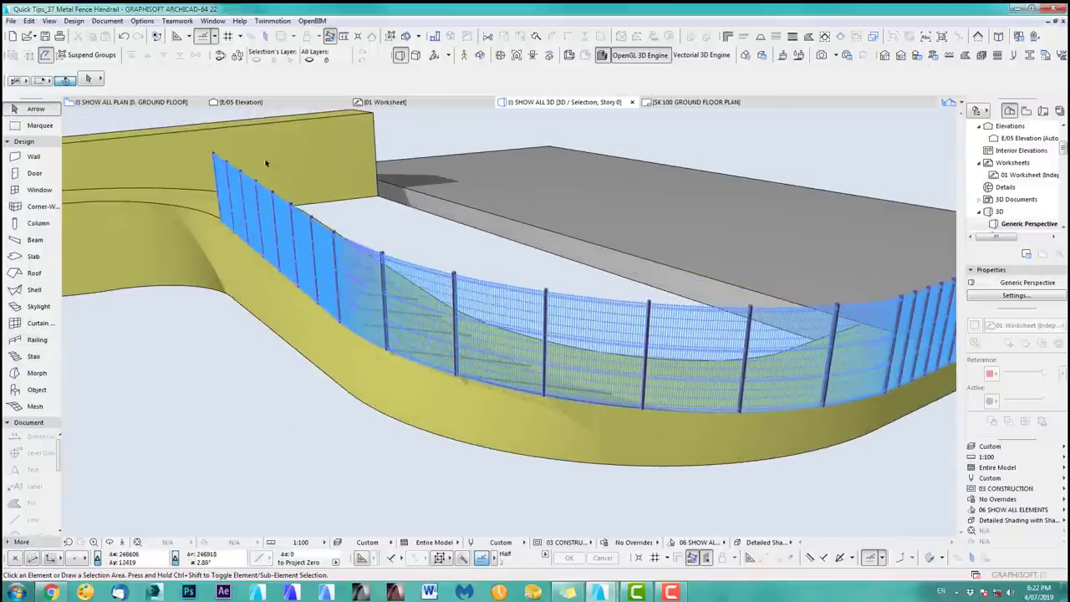
pyautogui.click(456, 284)
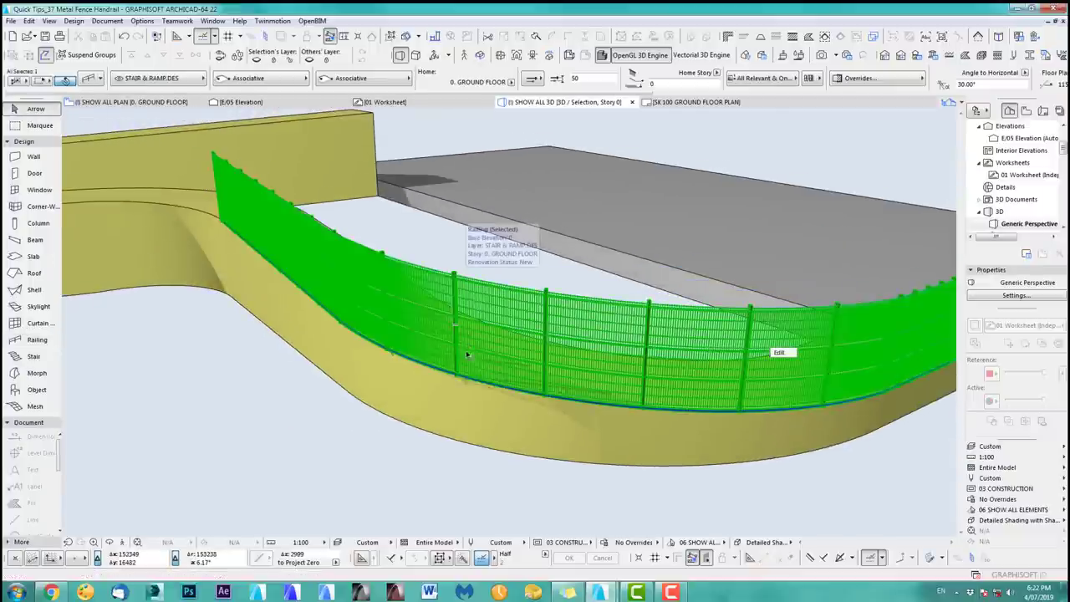
pyautogui.doubleClick(38, 340)
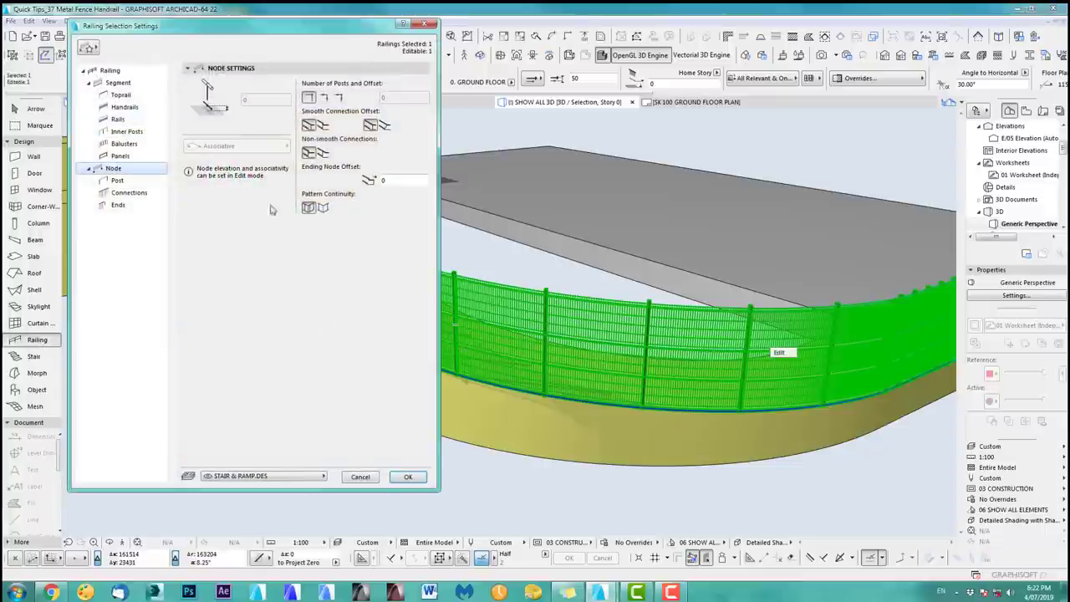
pyautogui.click(123, 194)
pyautogui.click(119, 206)
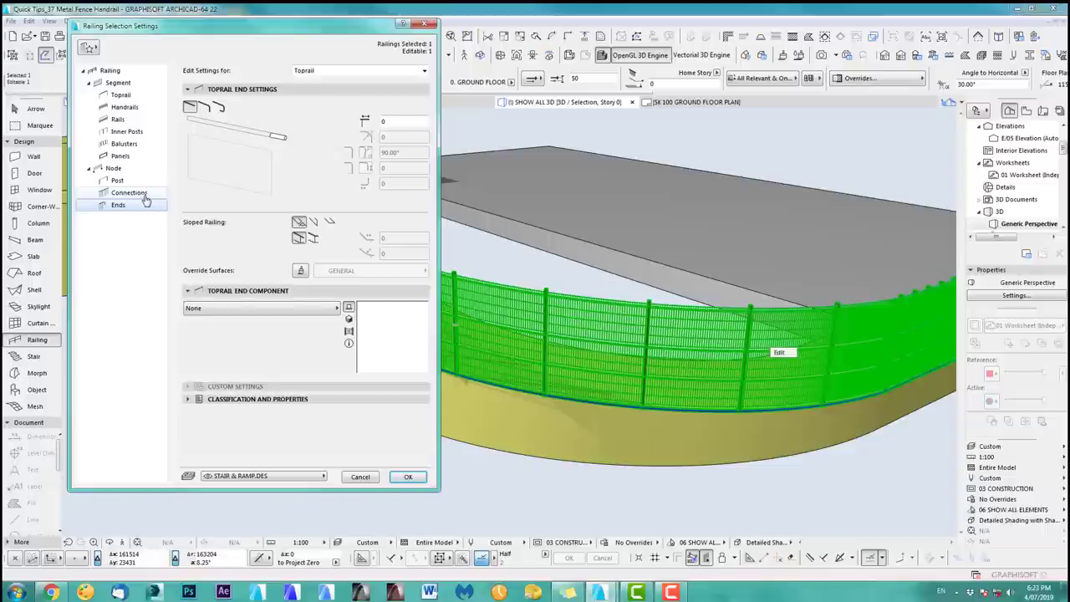
pyautogui.click(129, 194)
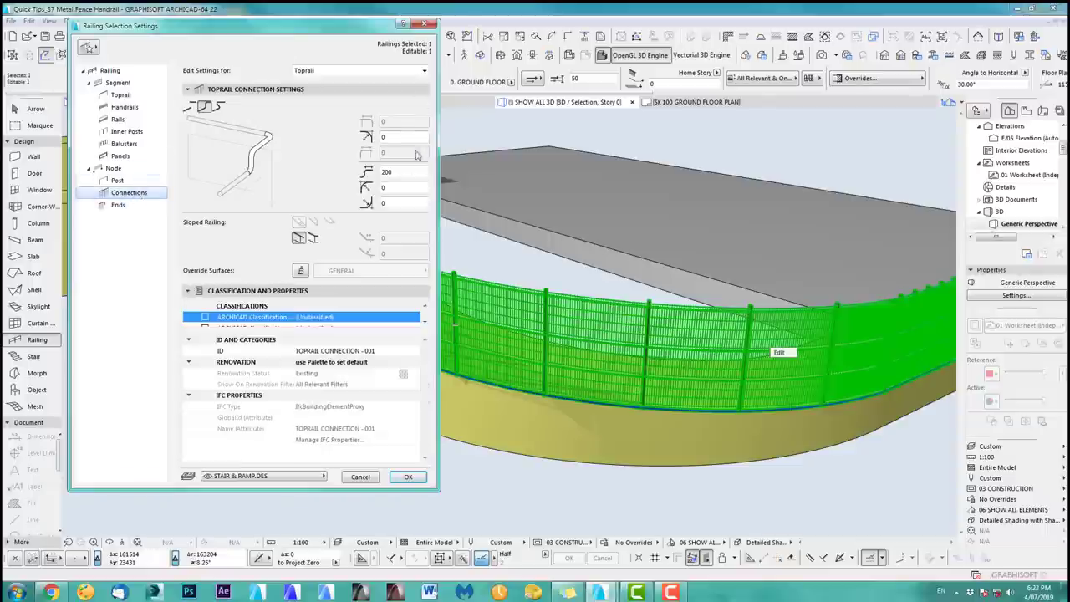
# Set the connection length of the railing's Toprail and Handrail 1 to 0.
pyautogui.click(401, 172)
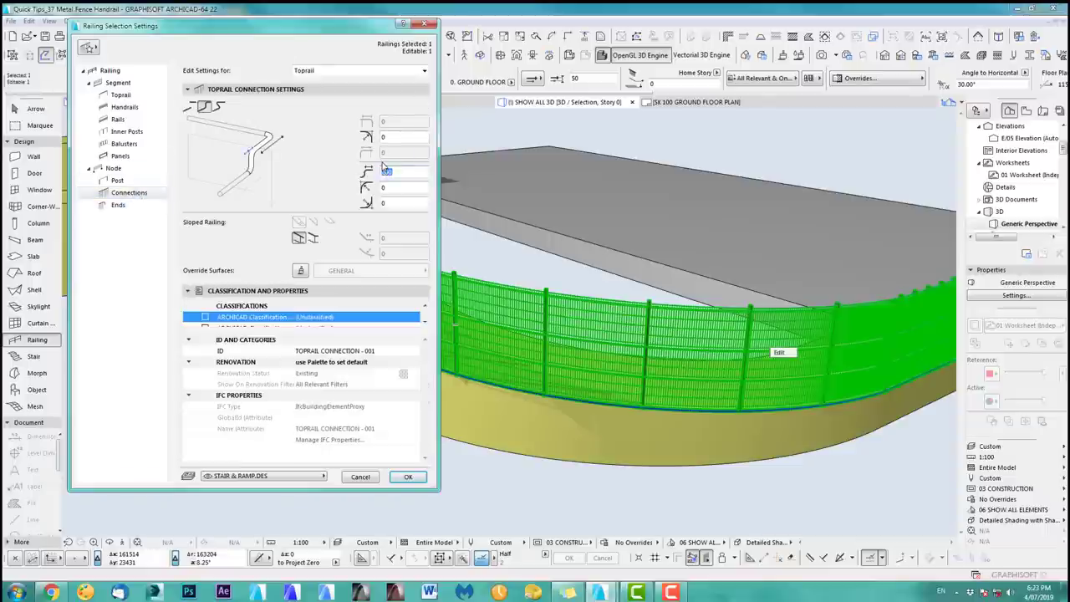
pyautogui.click(337, 73)
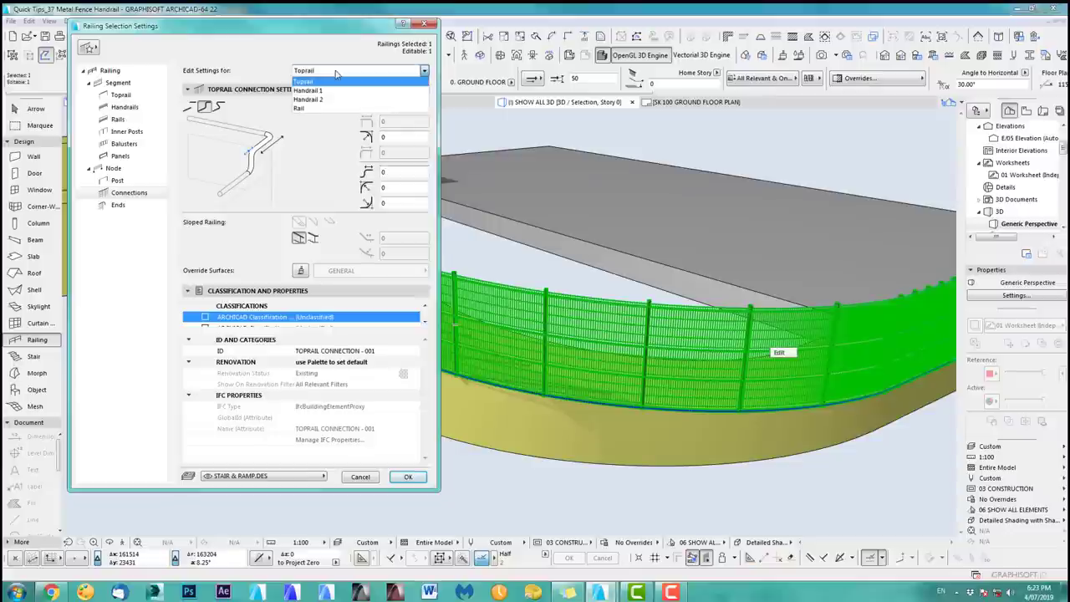
pyautogui.click(326, 91)
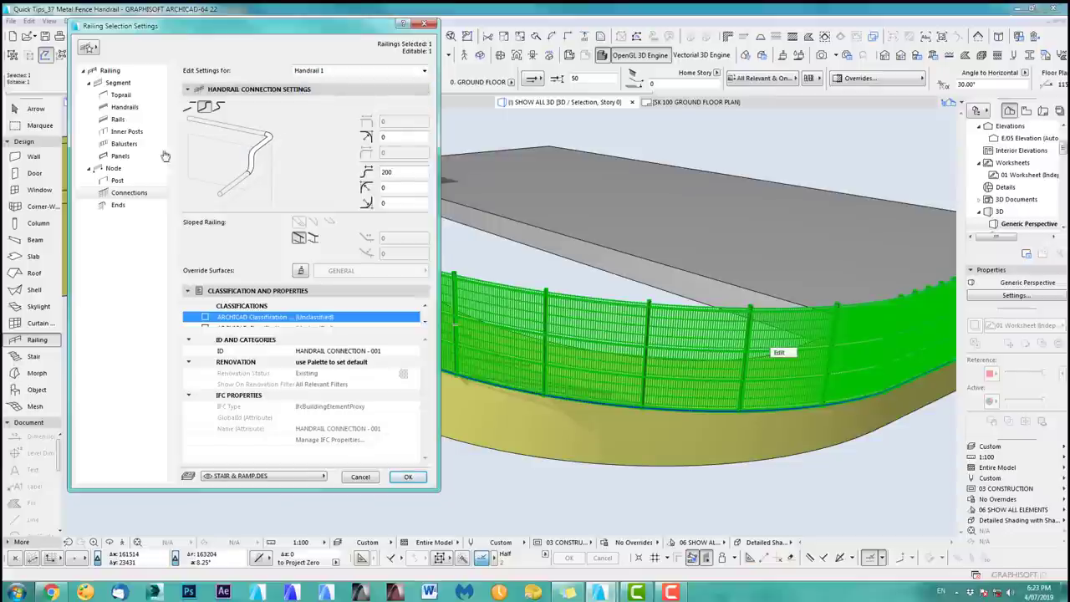
pyautogui.click(395, 173)
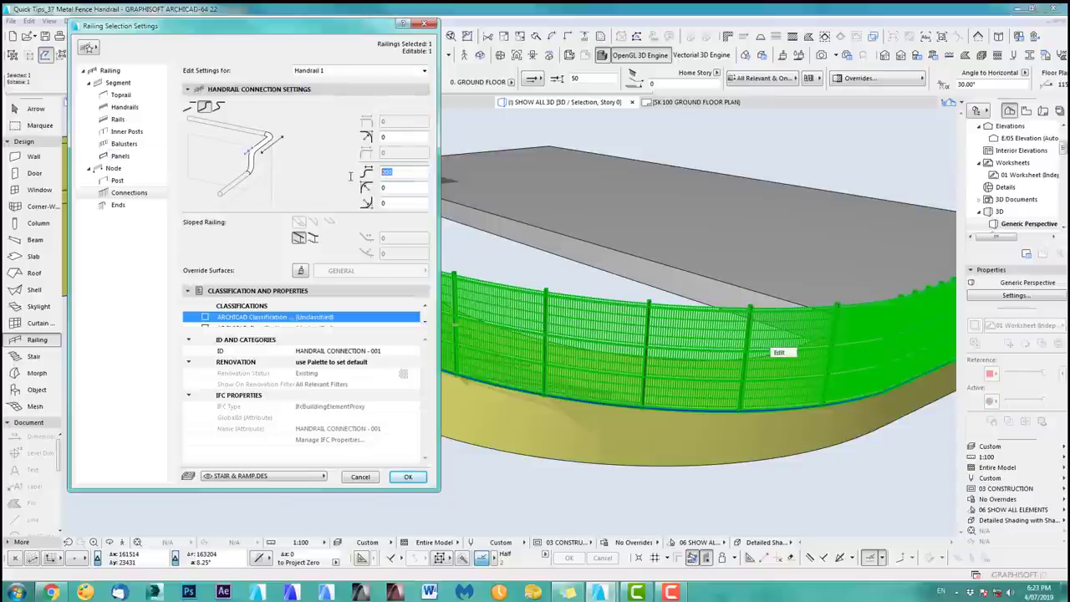
# Change the Rail connection to the separate, unjoined type with both end extensions set to 0.
pyautogui.click(329, 70)
pyautogui.click(365, 100)
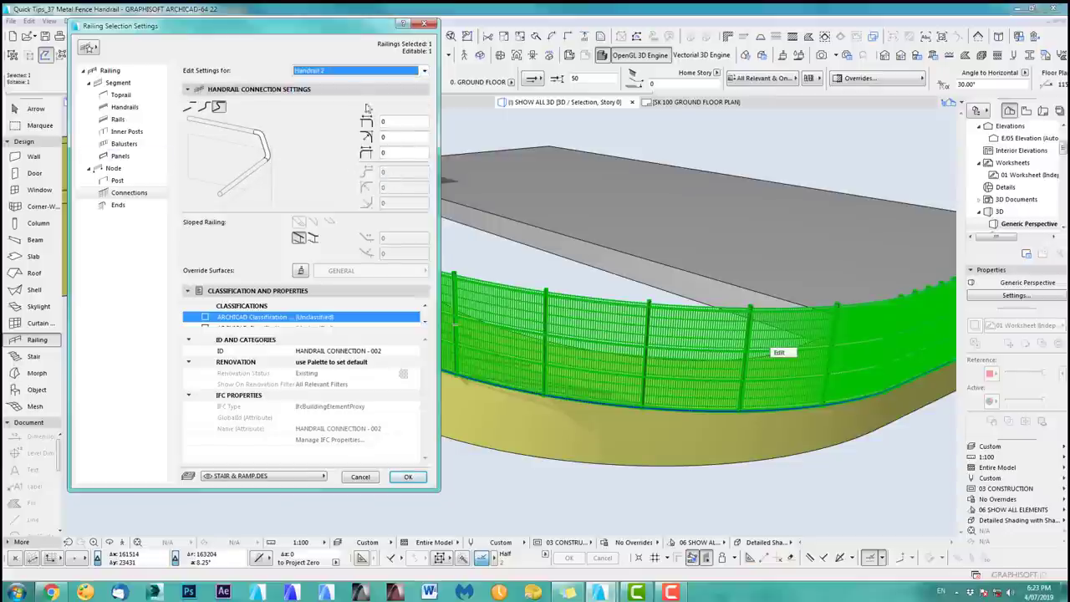
pyautogui.click(342, 71)
pyautogui.click(326, 110)
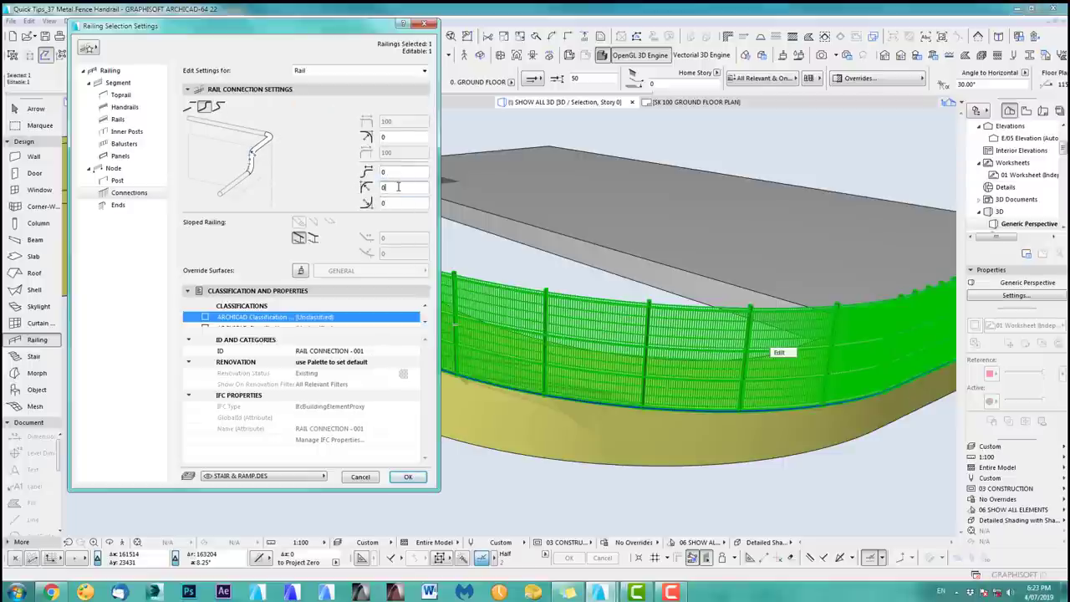
pyautogui.doubleClick(398, 187)
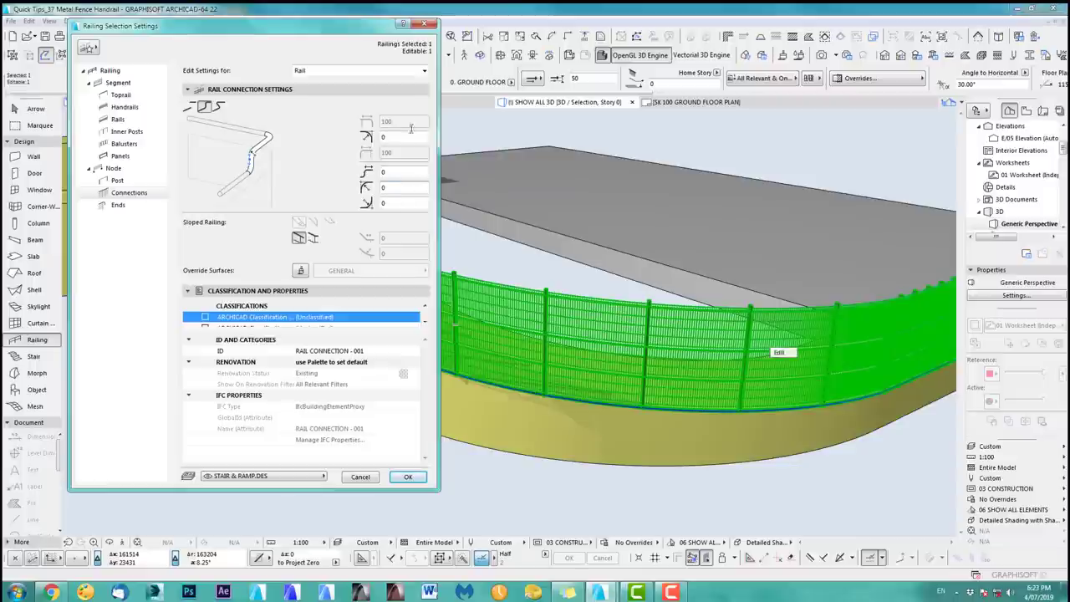
pyautogui.click(218, 107)
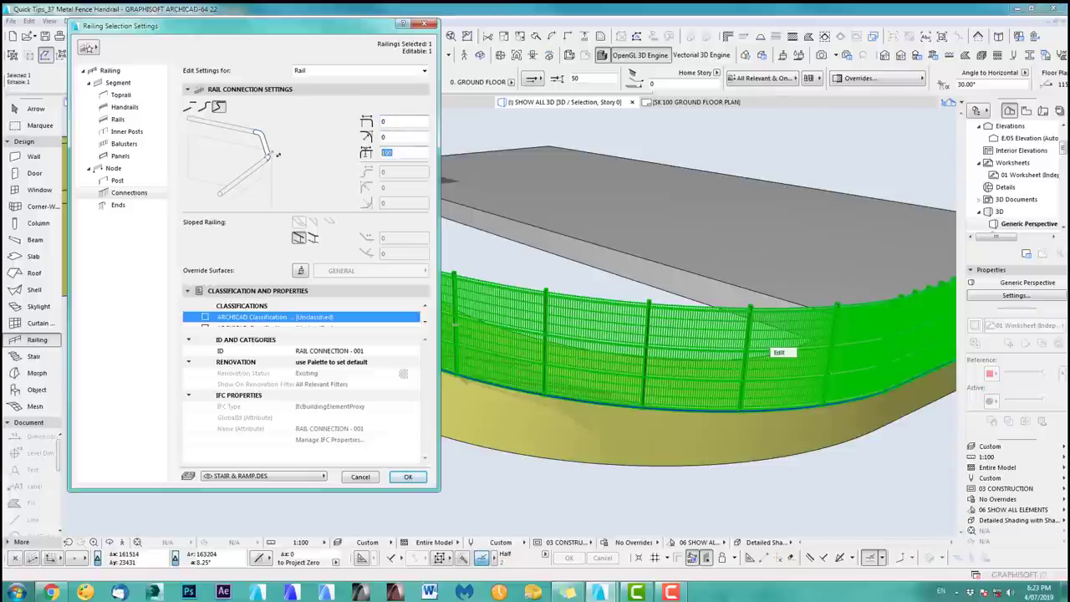
pyautogui.click(191, 107)
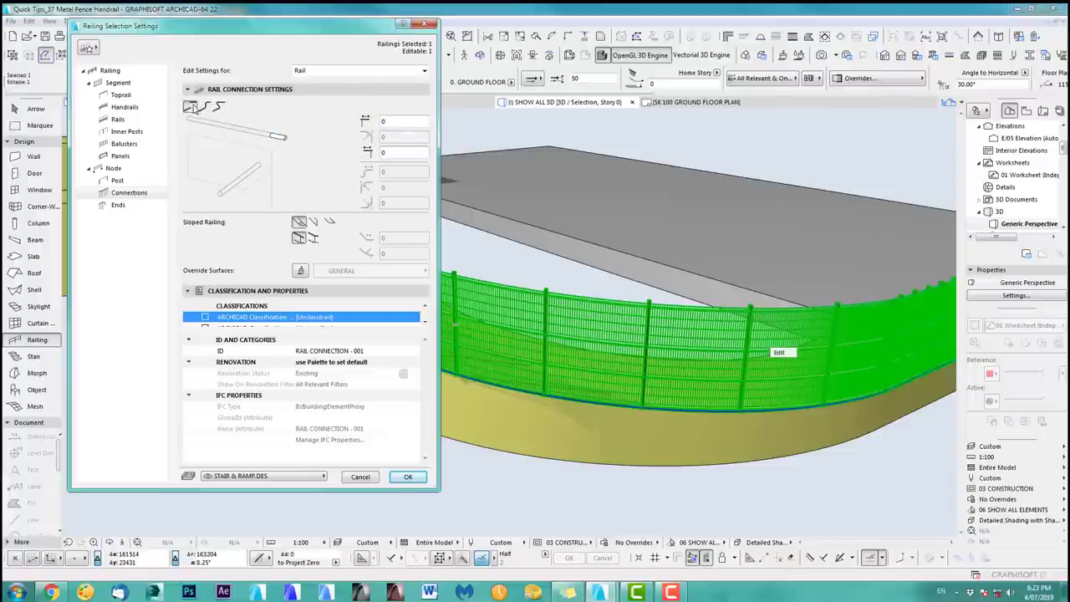
# Change the Handrail 2 and Handrail 1 connections to the separate, unjoined type.
pyautogui.click(359, 71)
pyautogui.click(306, 101)
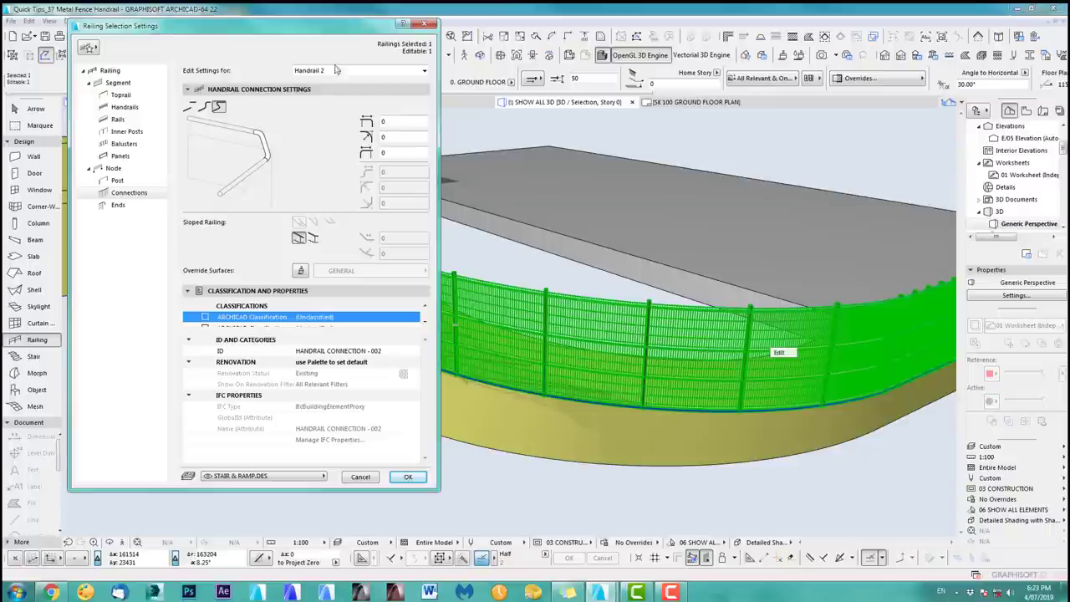
pyautogui.click(204, 107)
pyautogui.click(190, 106)
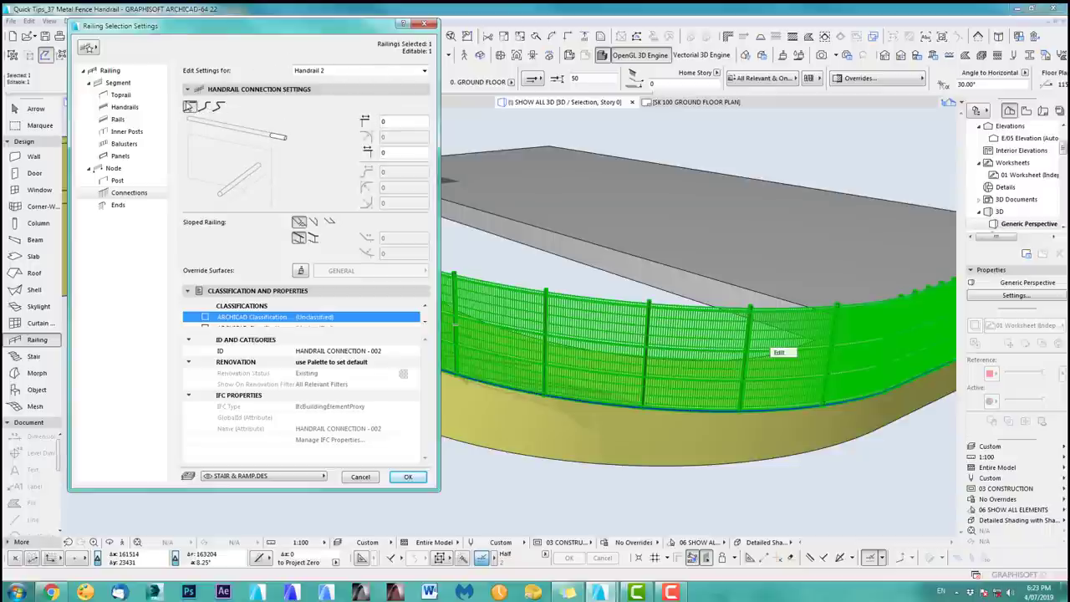
pyautogui.click(332, 72)
pyautogui.click(368, 82)
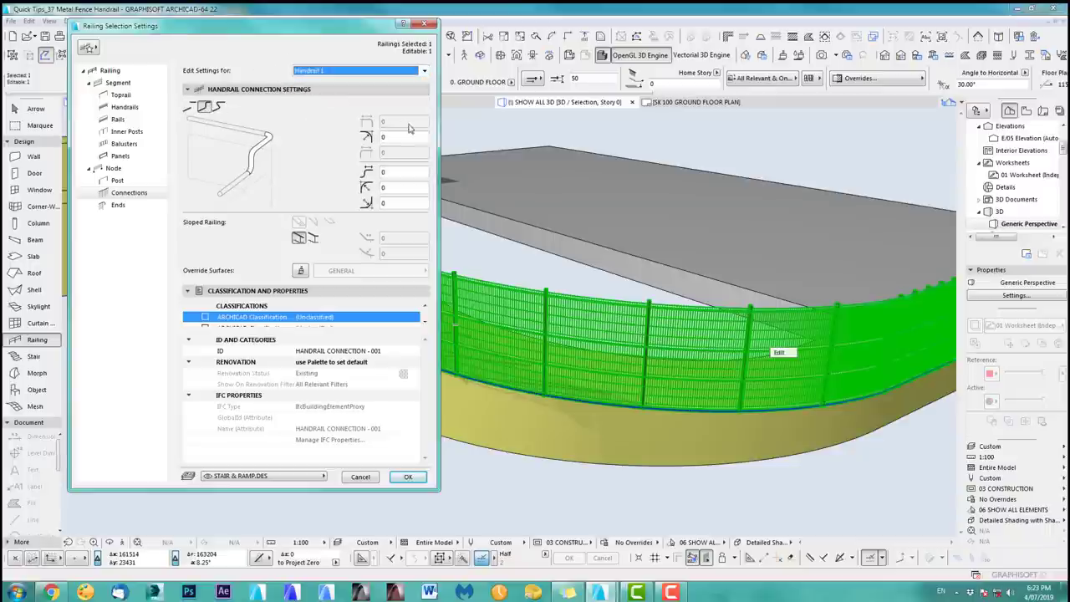
pyautogui.click(204, 106)
pyautogui.click(190, 109)
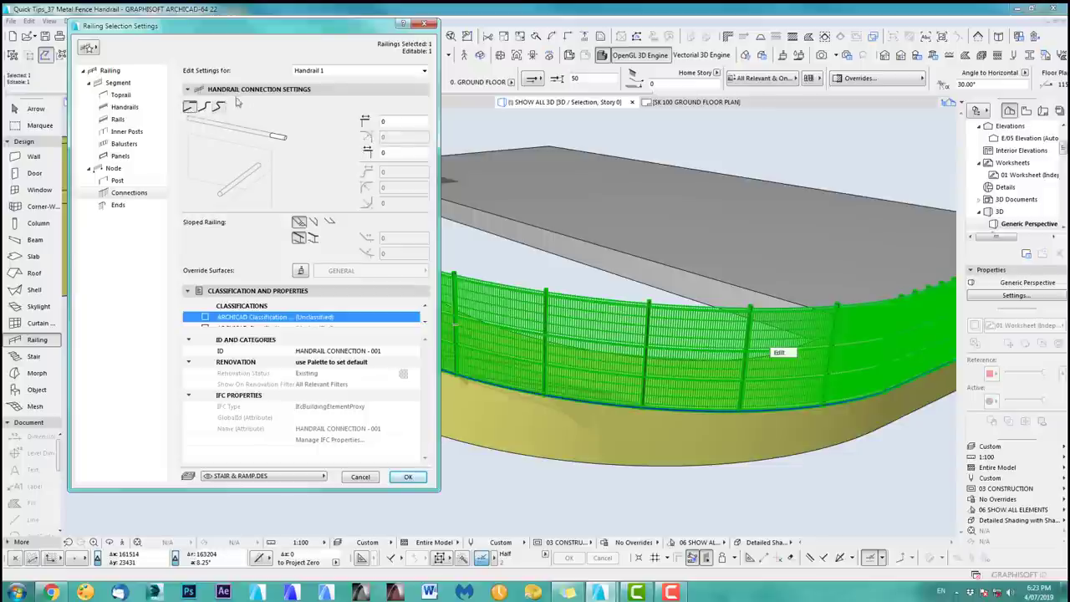
# Change the Toprail connection to the separate, unjoined type and apply the new connection settings to the selected railing.
pyautogui.click(360, 71)
pyautogui.click(343, 80)
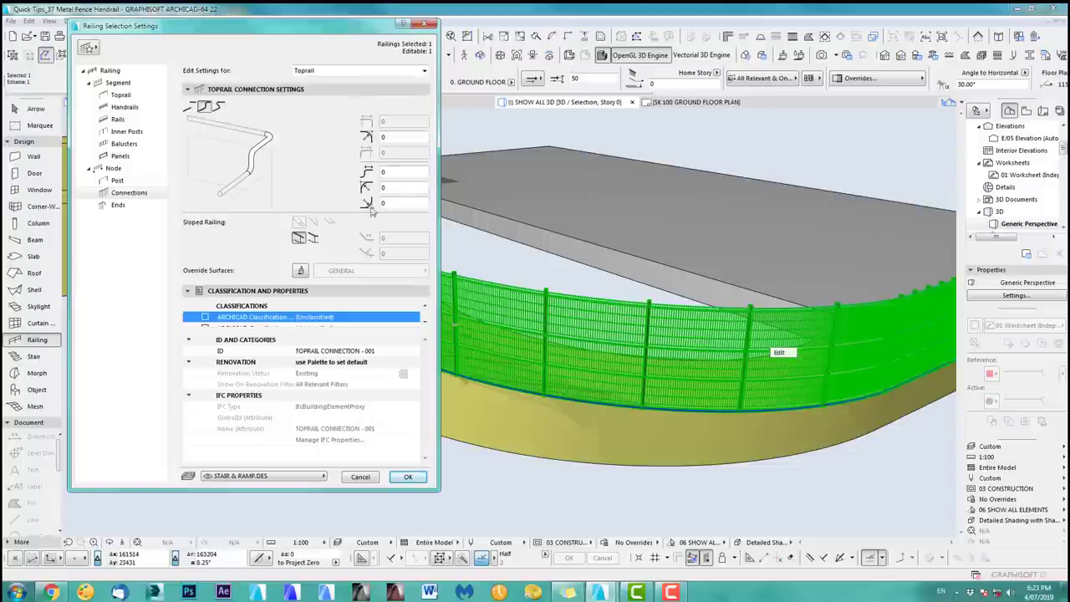
pyautogui.click(218, 107)
pyautogui.click(204, 107)
pyautogui.click(190, 107)
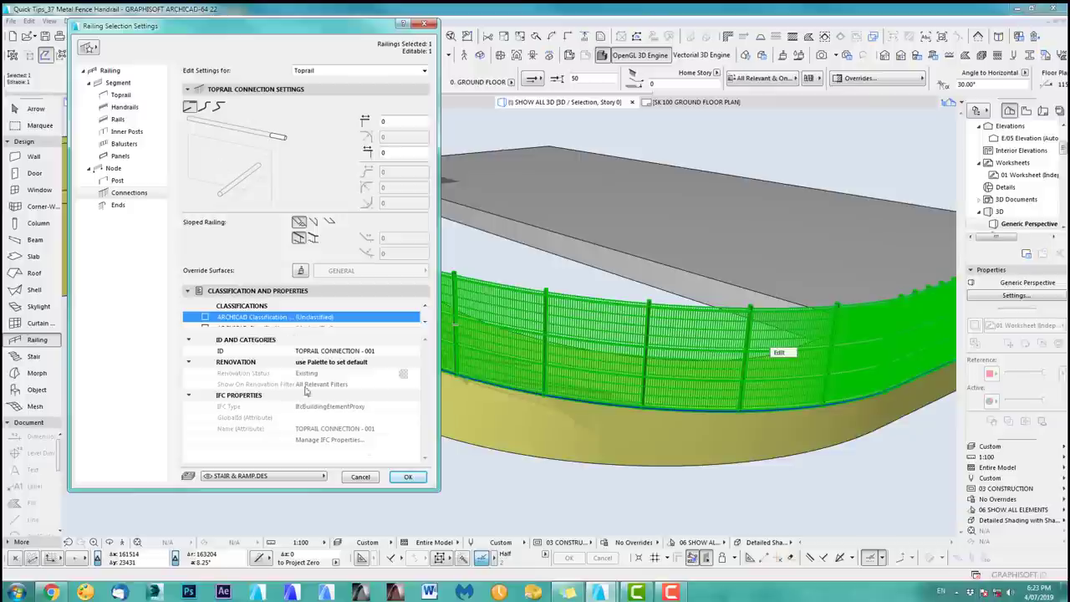
pyautogui.click(409, 478)
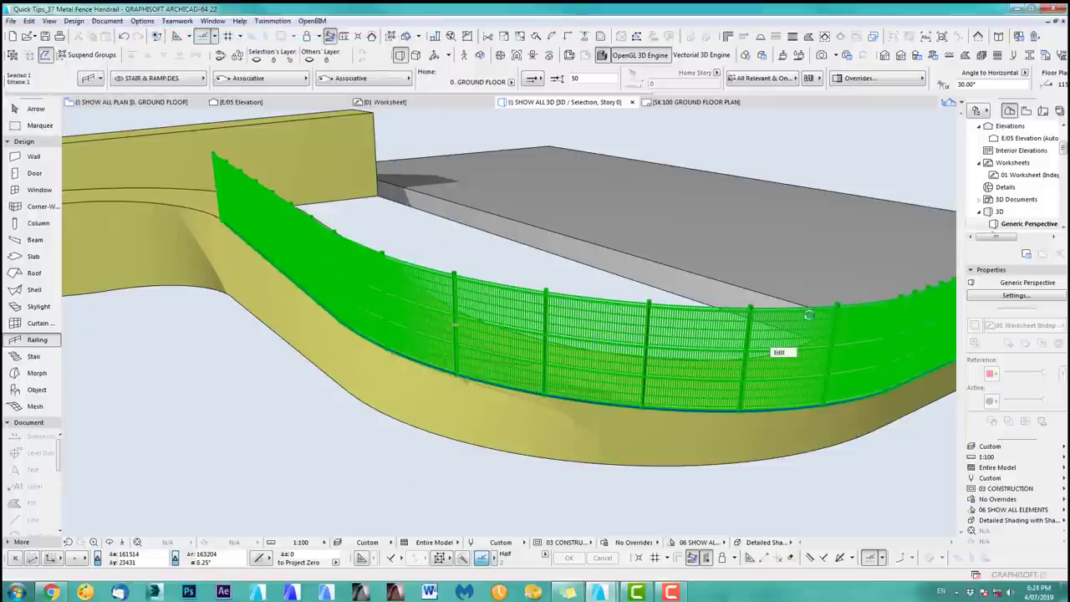
# Deselect the railing and examine its joints and post spacing along the straight slope, the curve and the slab end.
pyautogui.moveTo(824, 322); pyautogui.dragTo(736, 301, button='middle')
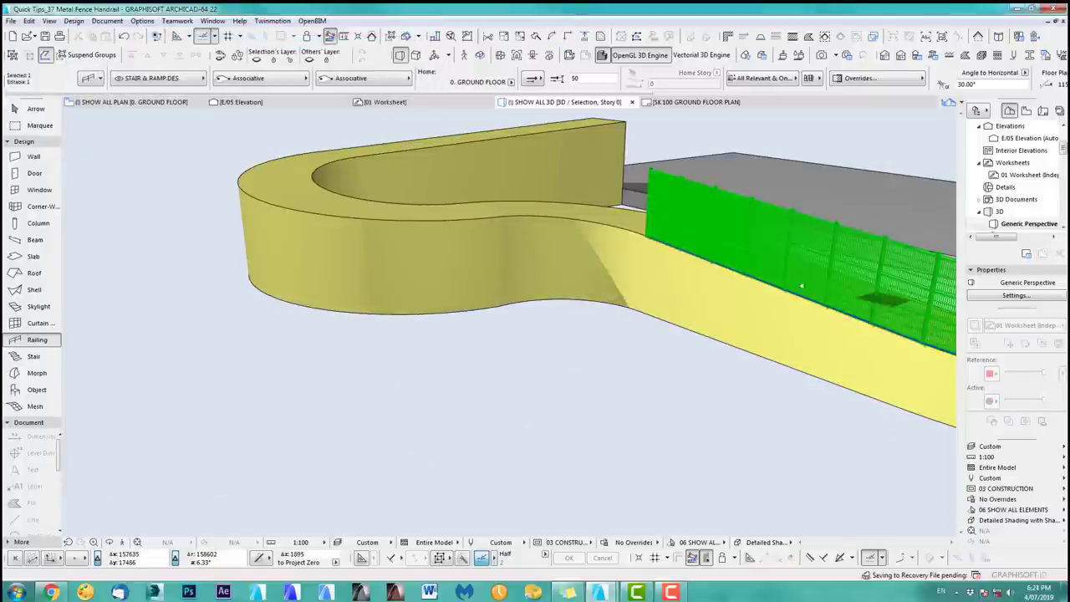
pyautogui.keyDown('shift'); pyautogui.moveTo(801, 286); pyautogui.dragTo(633, 238, button='middle'); pyautogui.keyUp('shift')
pyautogui.press('Escape')
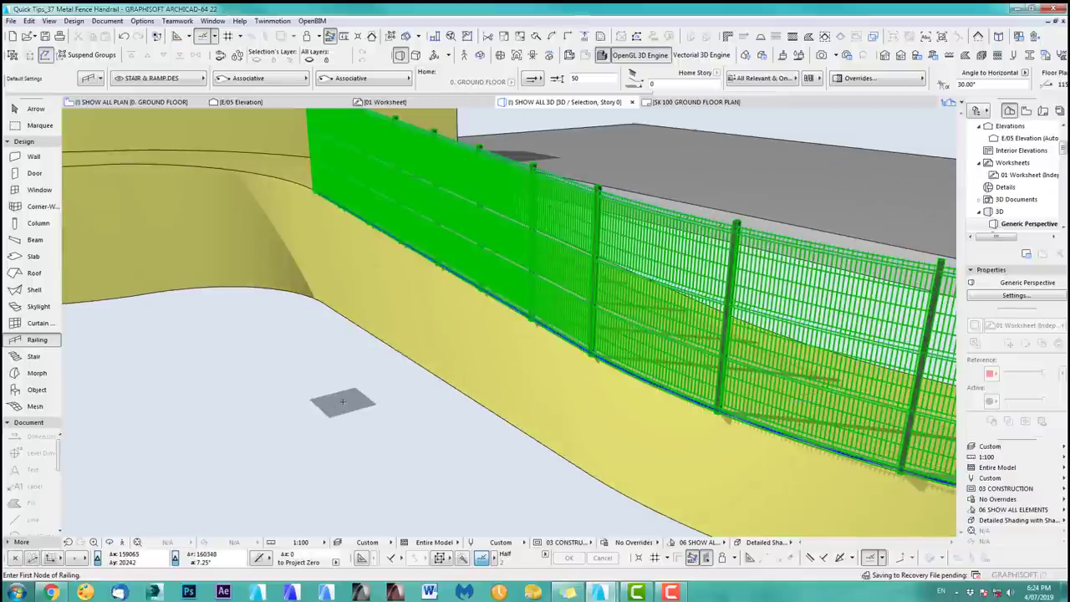
pyautogui.moveTo(741, 338); pyautogui.dragTo(251, 249, button='middle')
pyautogui.scroll(-2, 804, 329)
pyautogui.keyDown('shift'); pyautogui.moveTo(813, 331); pyautogui.dragTo(648, 299, button='middle'); pyautogui.keyUp('shift')
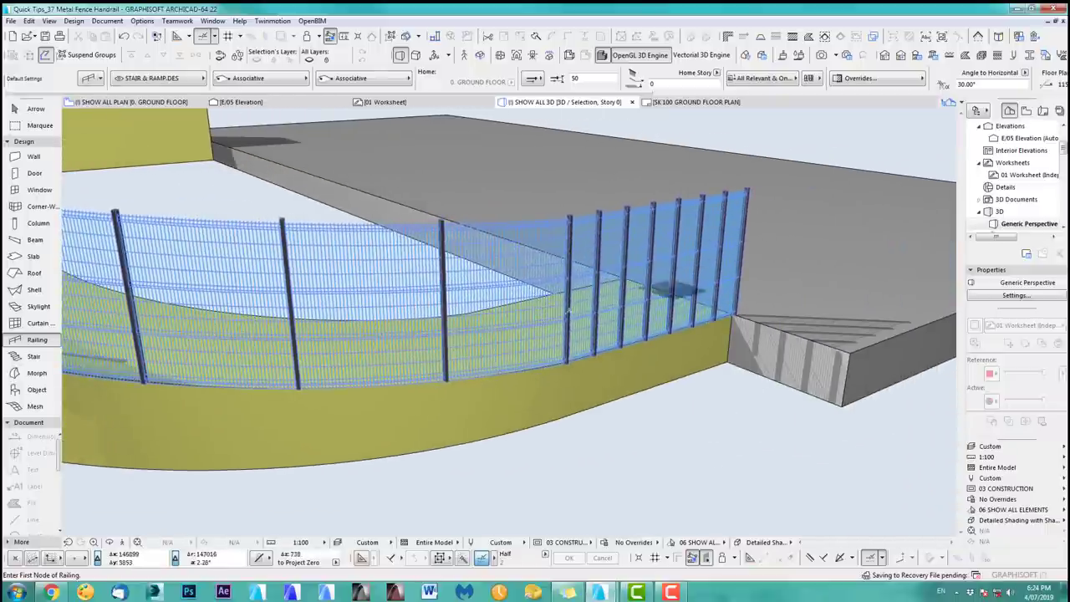
pyautogui.keyDown('shift'); pyautogui.moveTo(679, 291); pyautogui.dragTo(476, 216, button='middle'); pyautogui.keyUp('shift')
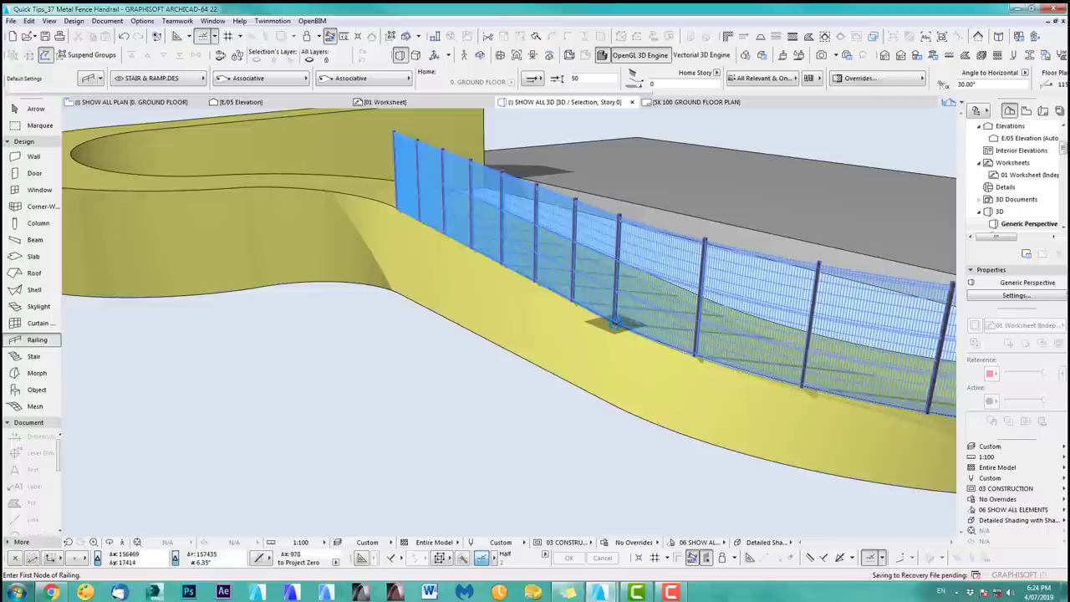
# Review the Railing tool's default inner post, baluster and segment pattern settings, leaving them without changes.
pyautogui.doubleClick(37, 343)
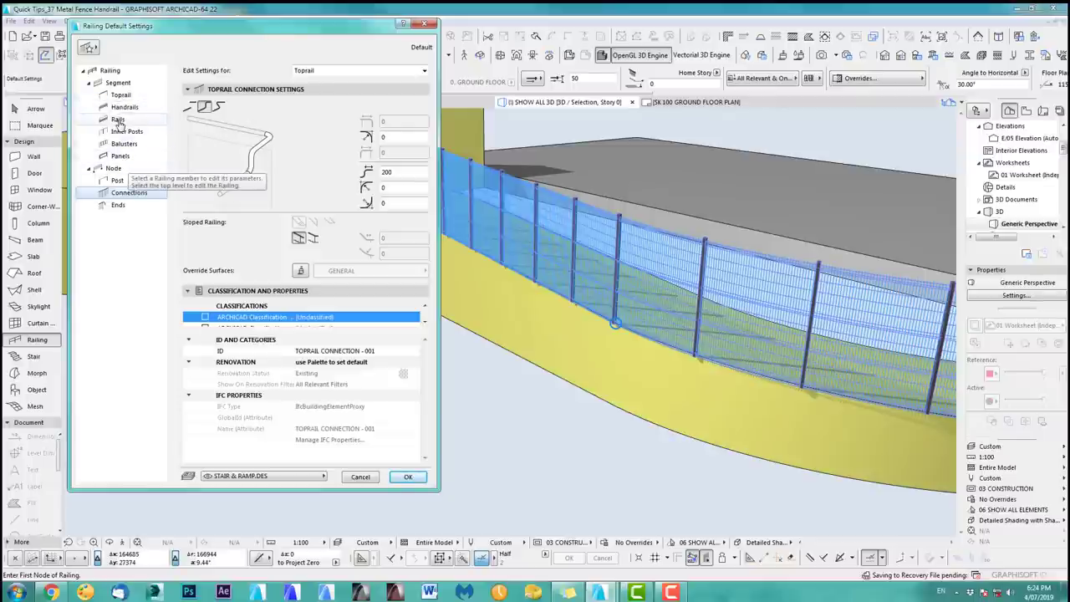
pyautogui.click(124, 133)
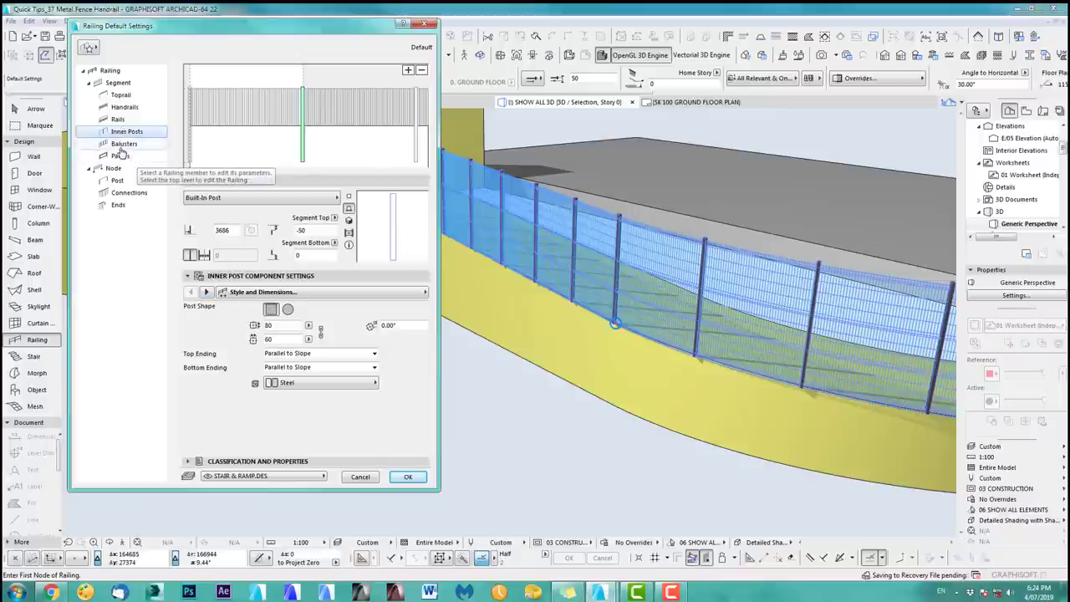
pyautogui.click(123, 144)
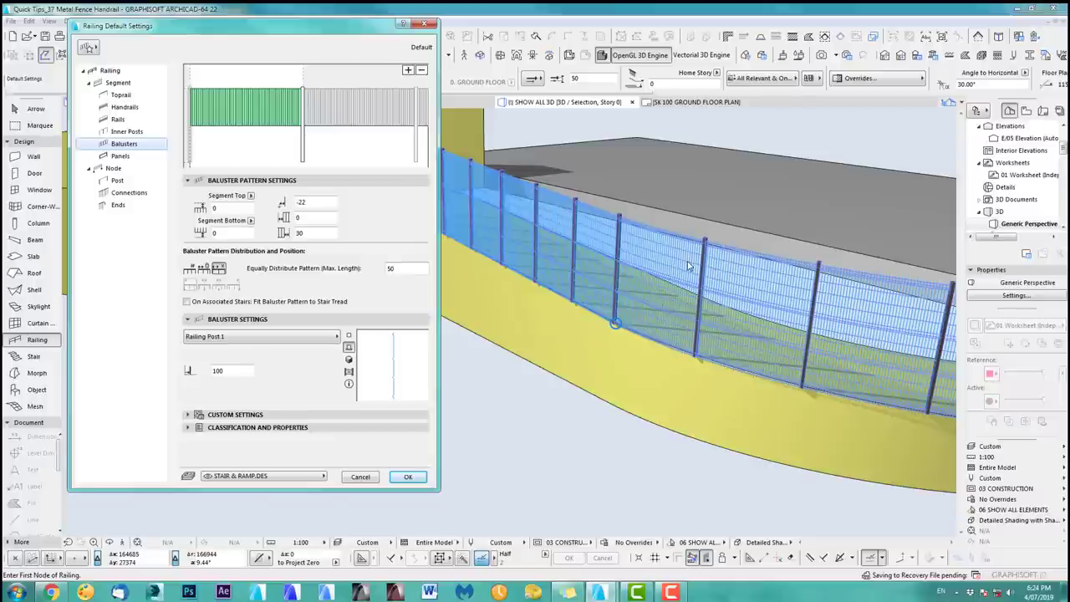
pyautogui.click(121, 132)
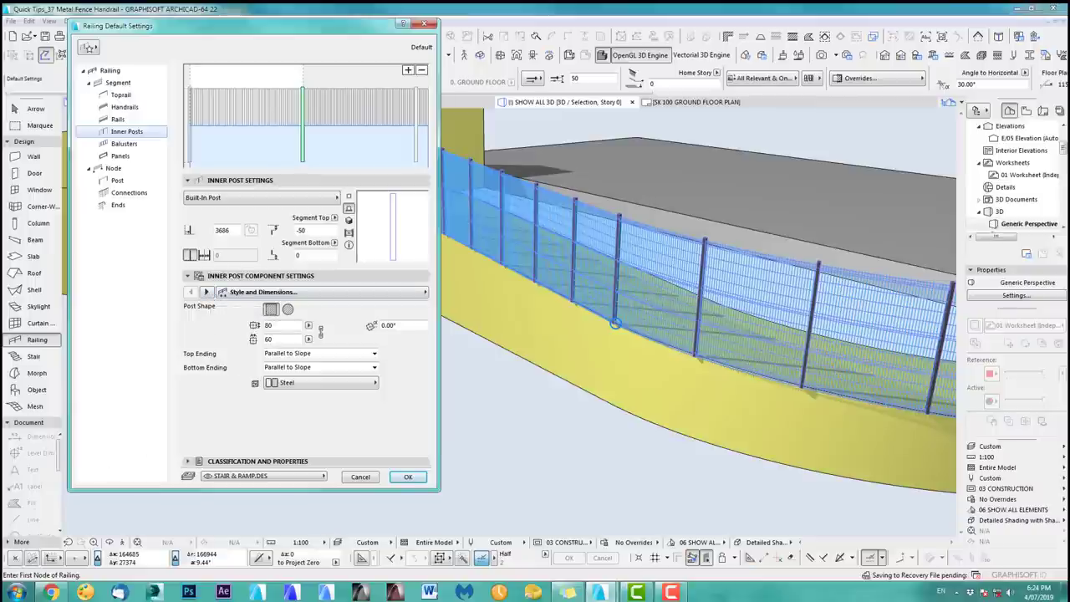
pyautogui.click(301, 93)
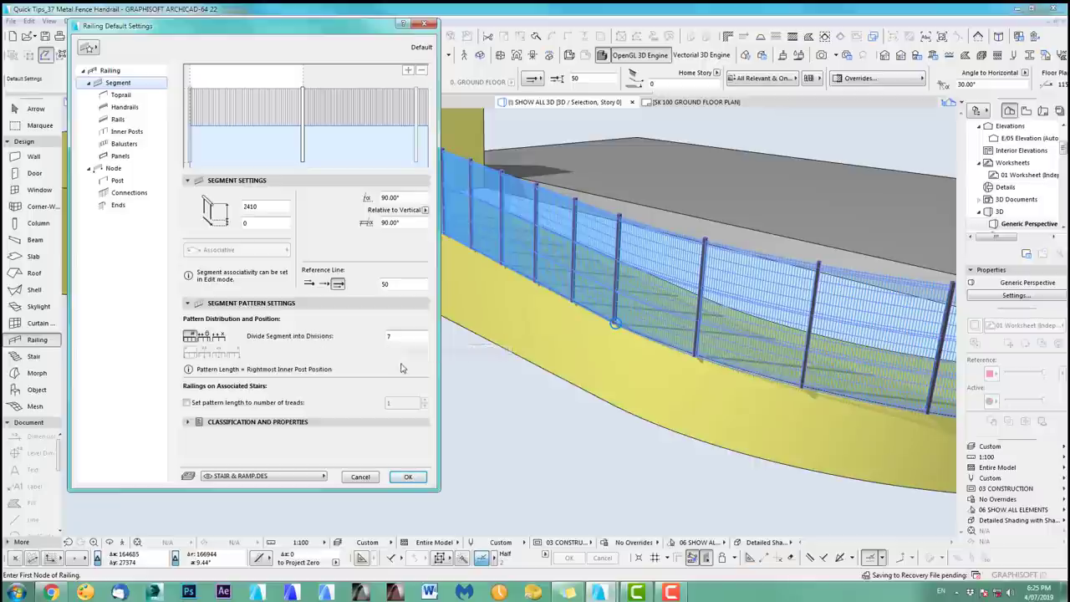
pyautogui.click(361, 477)
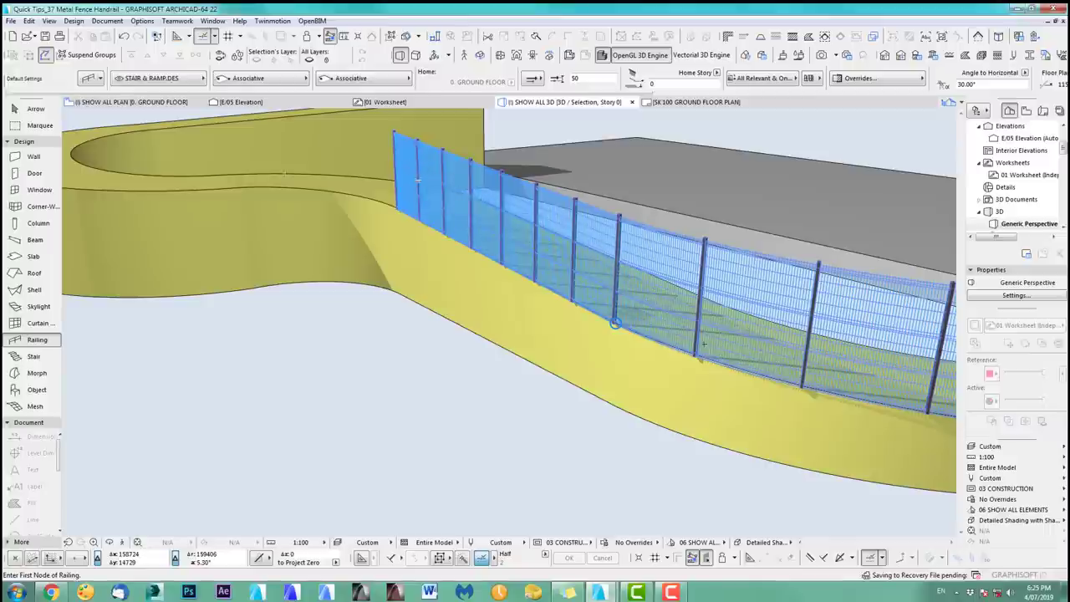
# Edit the ramp railing's segment pattern so the posts are equally distributed with a maximum length of 2000, leaving edit mode when done.
pyautogui.moveTo(633, 310); pyautogui.dragTo(485, 310, button='middle')
pyautogui.scroll(-2, 484, 309)
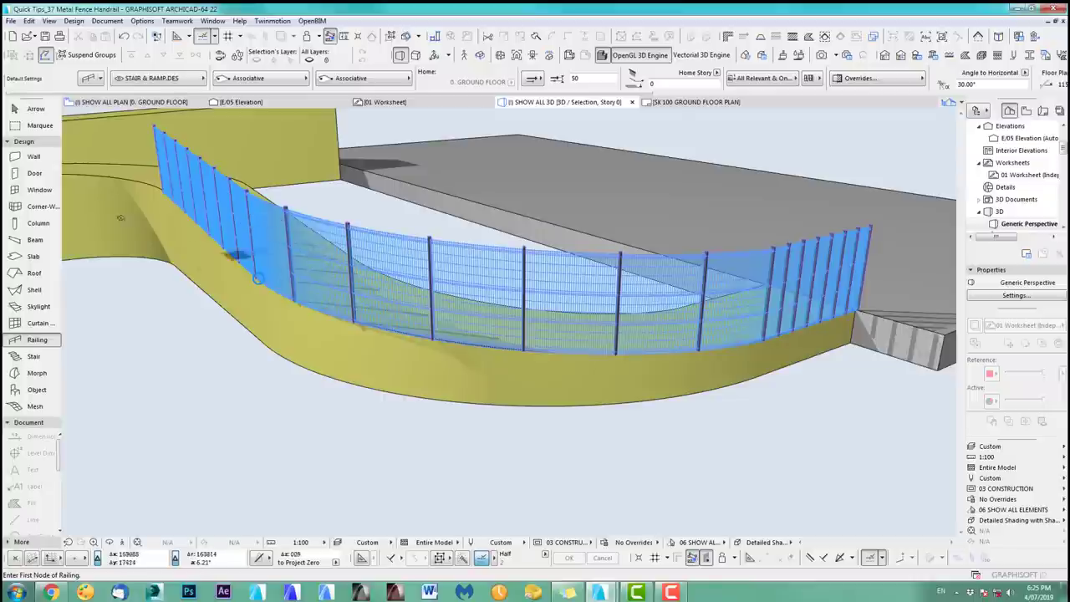
pyautogui.keyDown('shift'); pyautogui.click(348, 232); pyautogui.keyUp('shift')
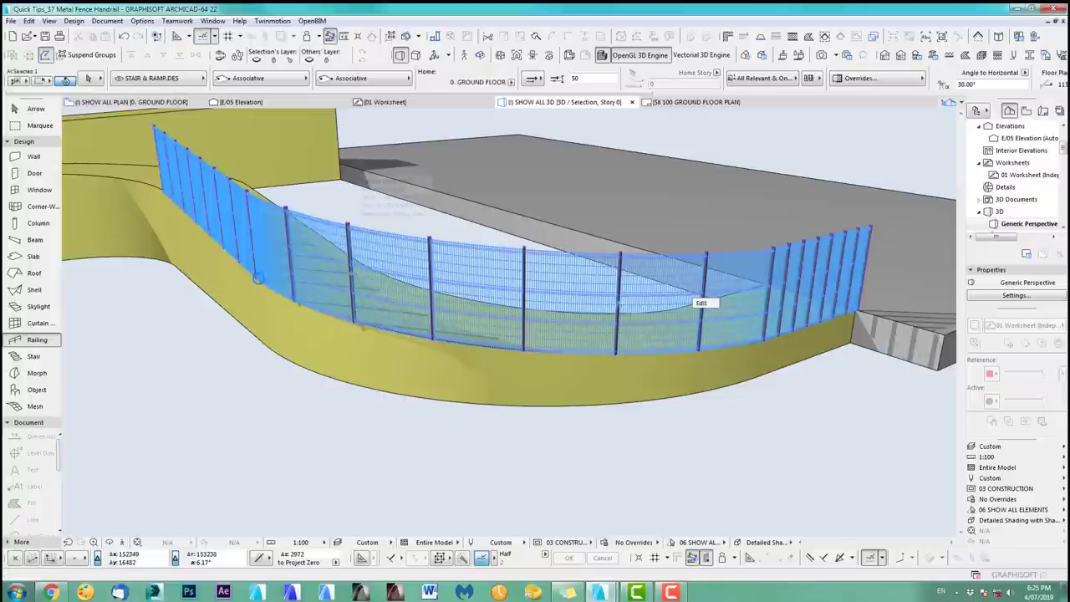
pyautogui.click(701, 302)
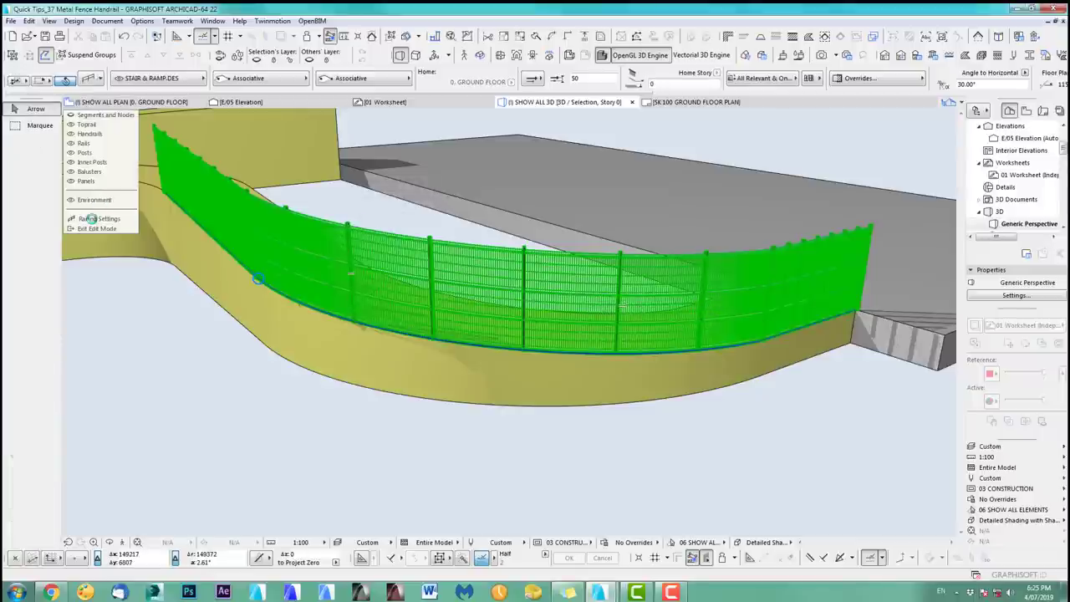
pyautogui.click(90, 219)
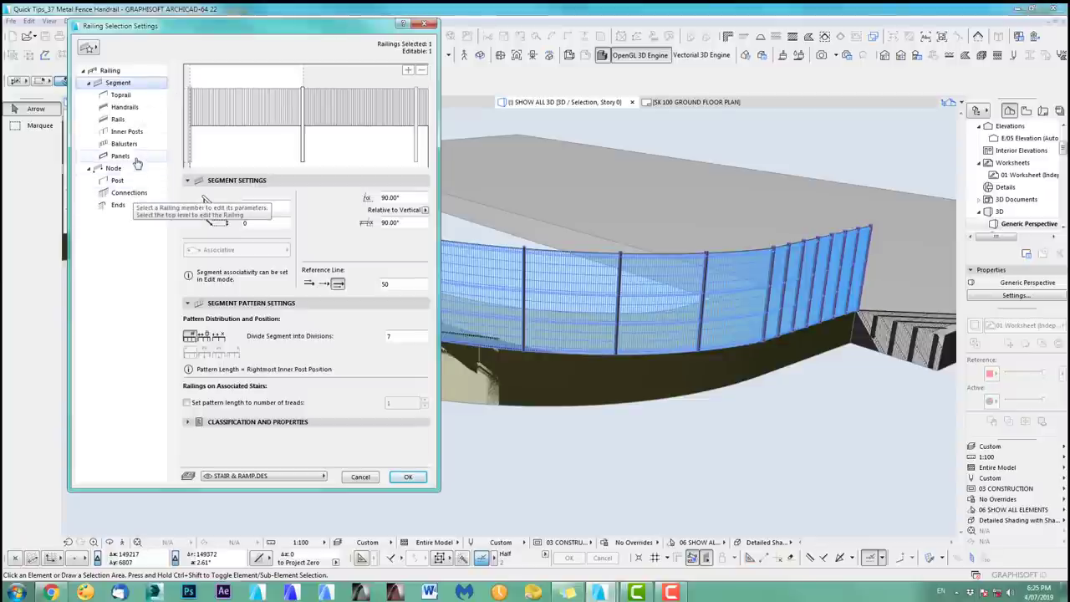
pyautogui.click(127, 133)
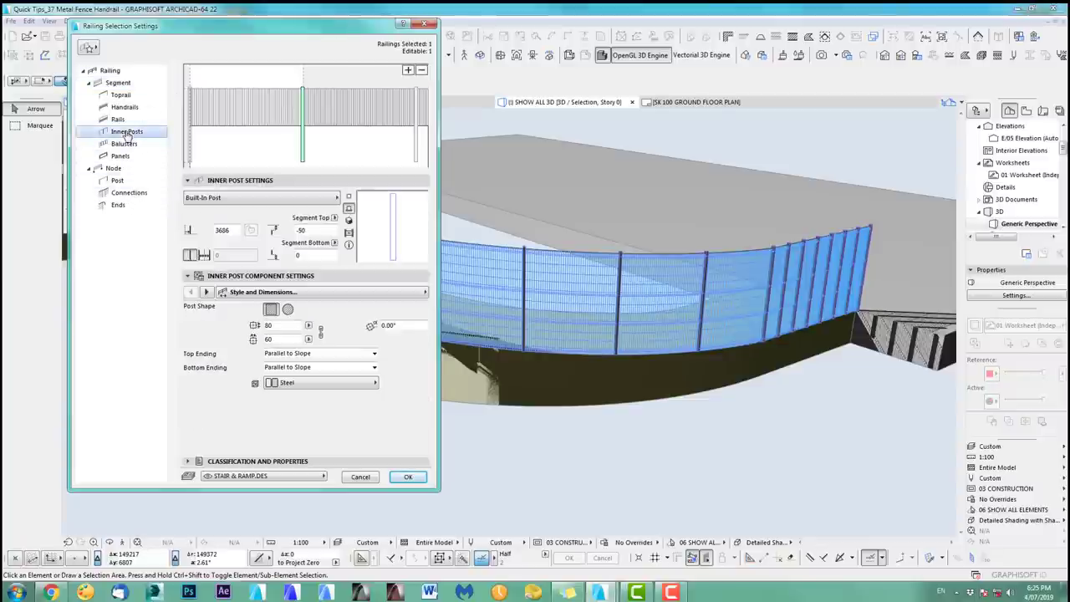
pyautogui.click(304, 110)
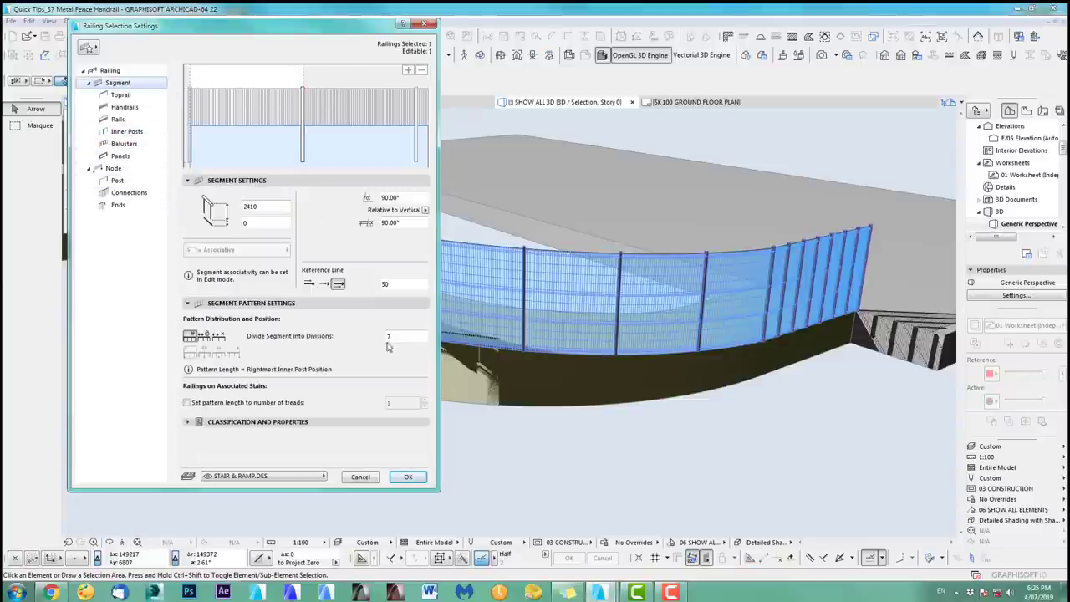
pyautogui.click(219, 336)
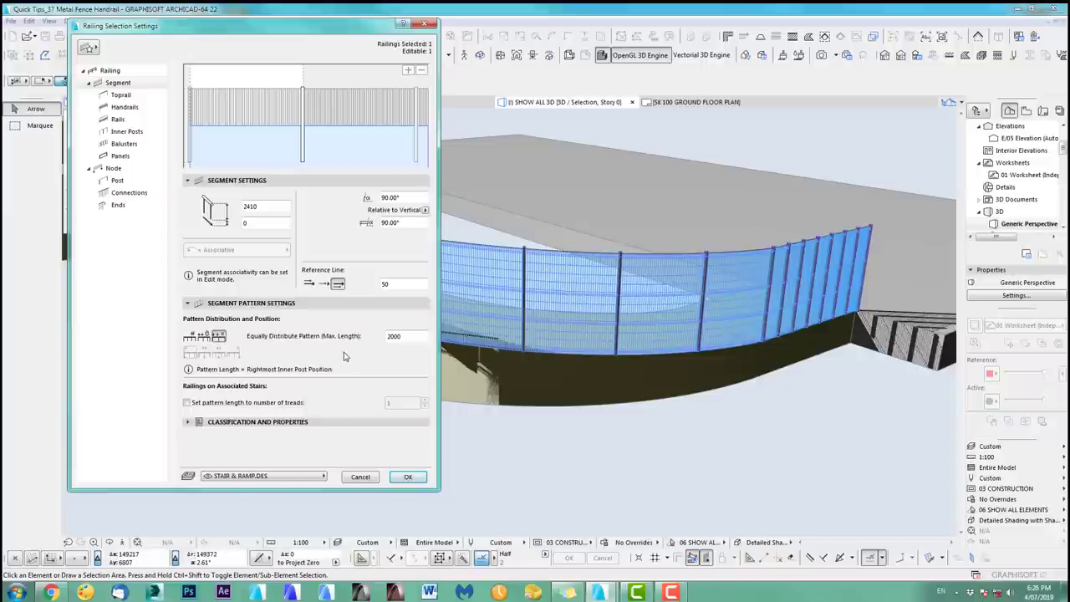
pyautogui.click(415, 480)
pyautogui.moveTo(783, 315); pyautogui.dragTo(499, 394, button='middle')
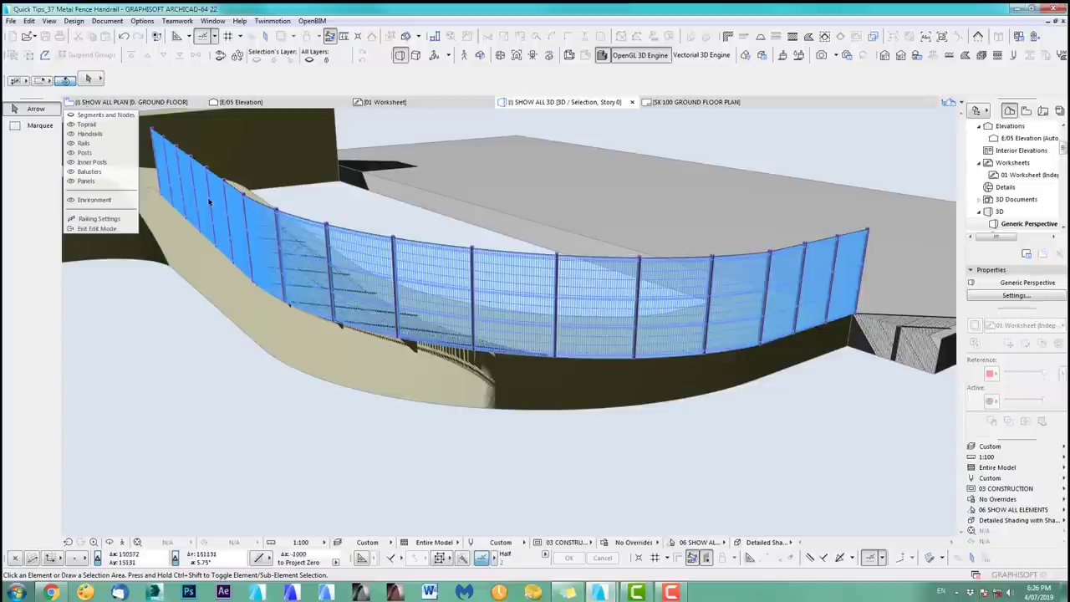
pyautogui.click(97, 229)
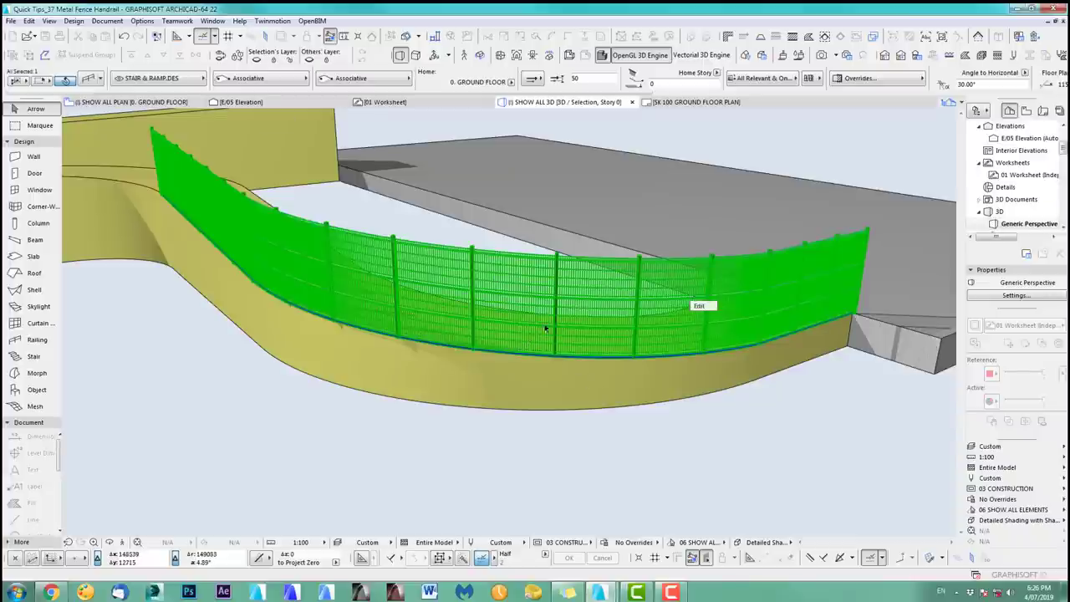
# Select the sloping site with its curved road on the ground floor plan and show it in 3D.
pyautogui.press('F2')
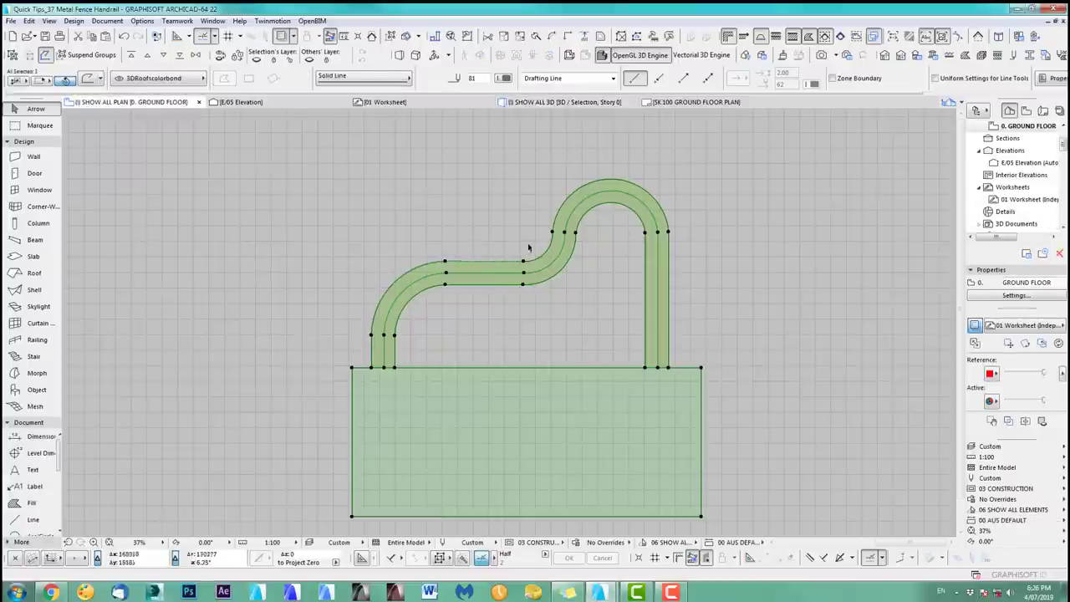
pyautogui.press('Escape')
pyautogui.scroll(-6, 631, 340)
pyautogui.moveTo(903, 377); pyautogui.dragTo(463, 301, button='middle')
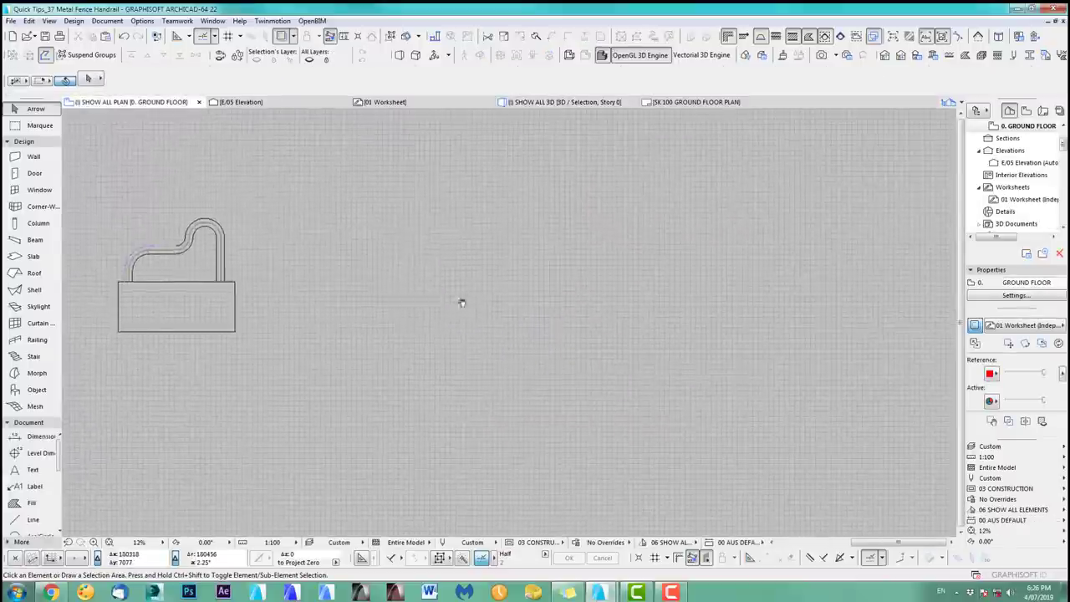
pyautogui.scroll(3, 407, 298)
pyautogui.moveTo(310, 139); pyautogui.dragTo(589, 343)
pyautogui.press('F3')
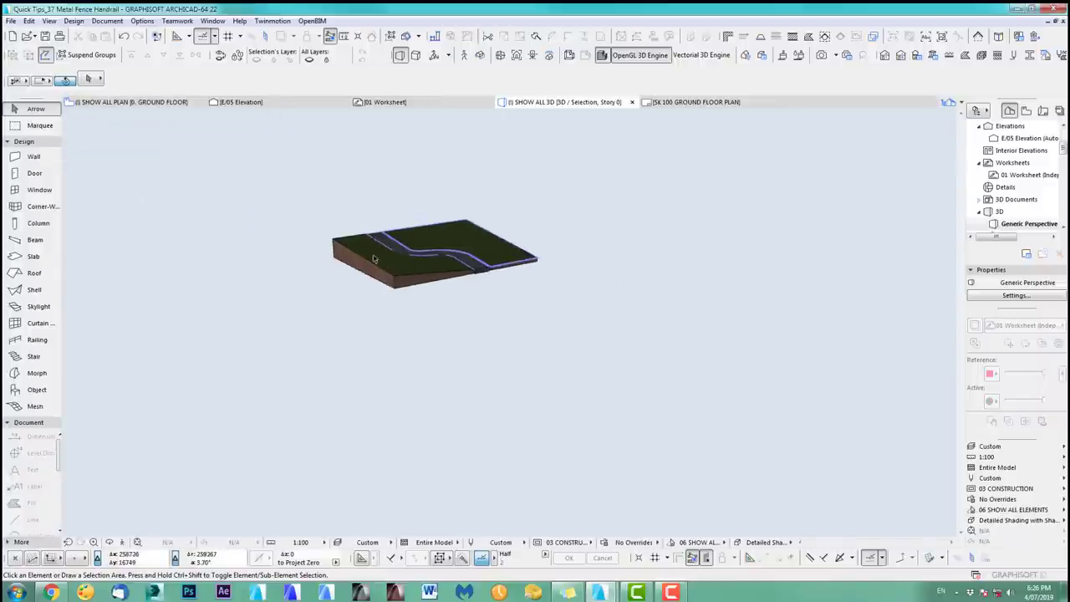
# Pick up the parameters of the ramp's mesh fence on the ground floor plan as the Railing tool's default settings.
pyautogui.press('F2')
pyautogui.moveTo(298, 272); pyautogui.dragTo(676, 292, button='middle')
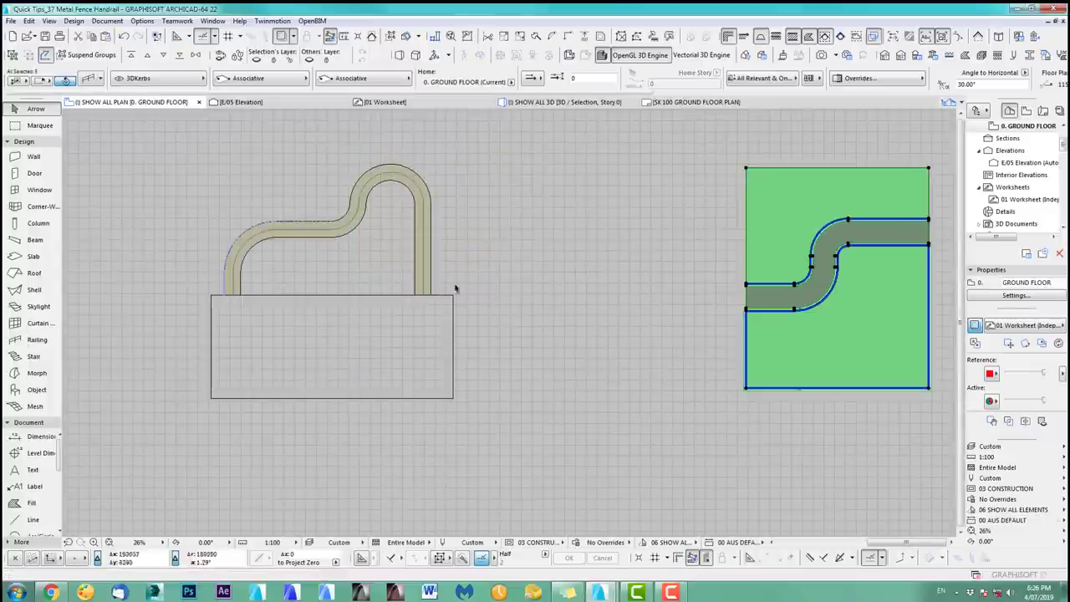
pyautogui.scroll(10, 232, 241)
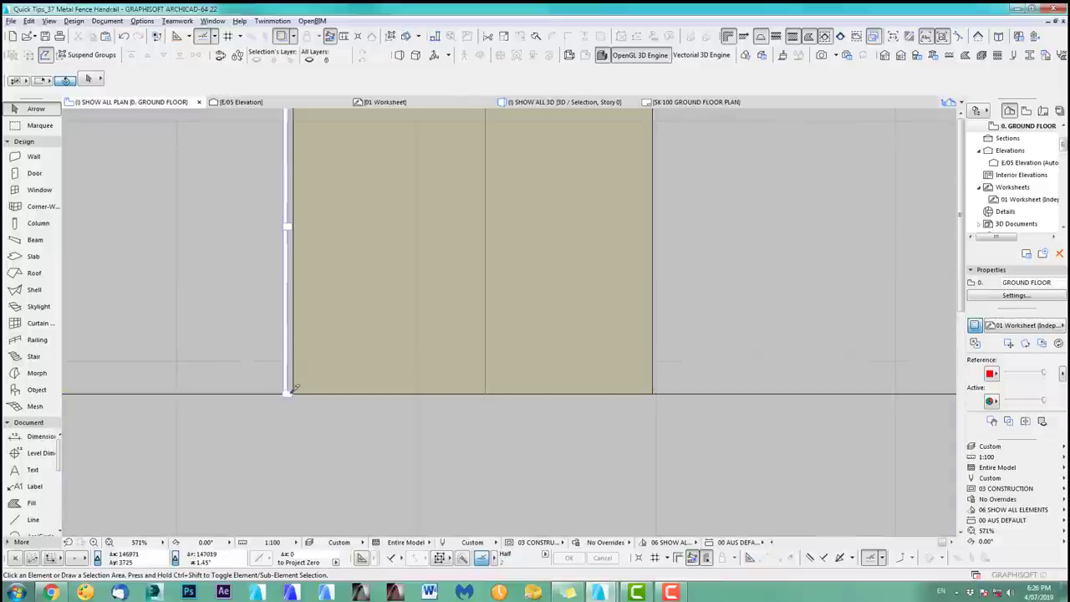
pyautogui.doubleClick(285, 391)
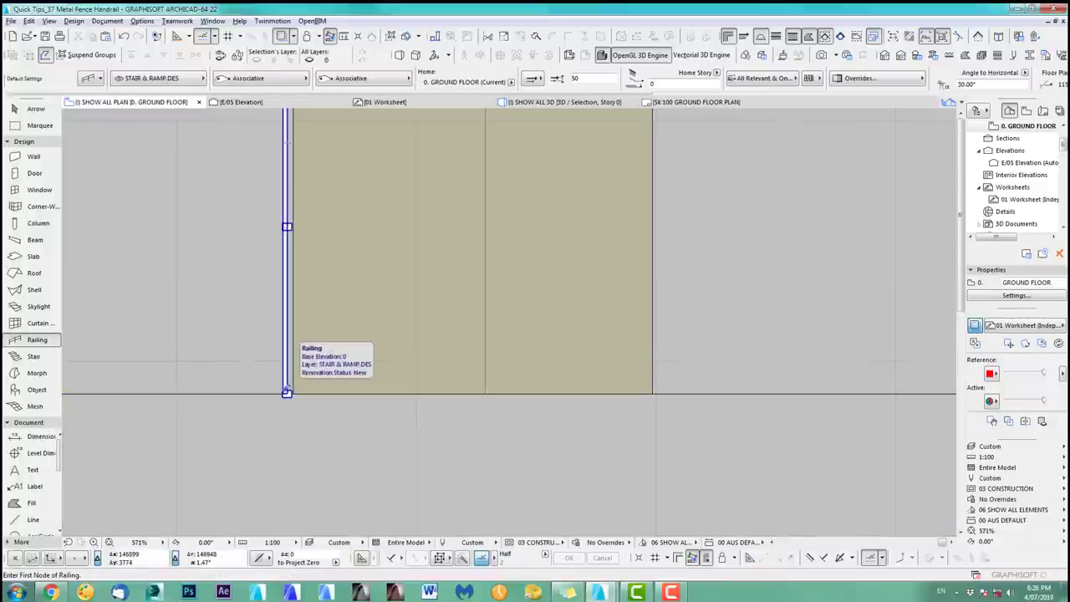
pyautogui.scroll(-7, 394, 301)
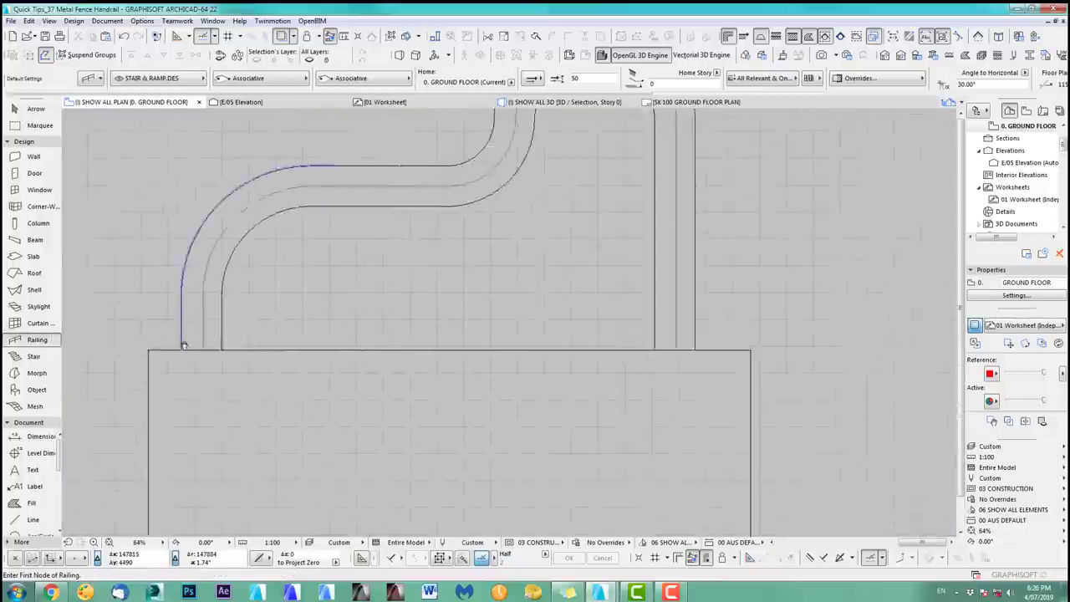
# Select the separate site with the S-shaped road, its grass areas and kerbs, and isolate them in the 3D view.
pyautogui.scroll(-4, 326, 324)
pyautogui.moveTo(802, 311); pyautogui.dragTo(432, 306, button='middle')
pyautogui.scroll(1, 432, 303)
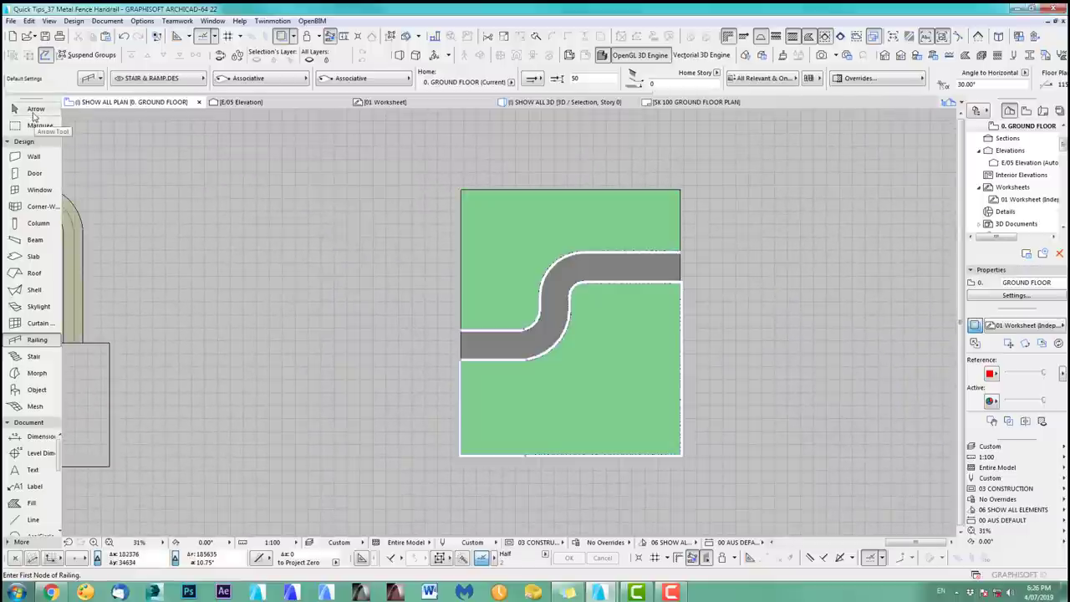
pyautogui.click(34, 117)
pyautogui.moveTo(421, 154); pyautogui.dragTo(731, 359)
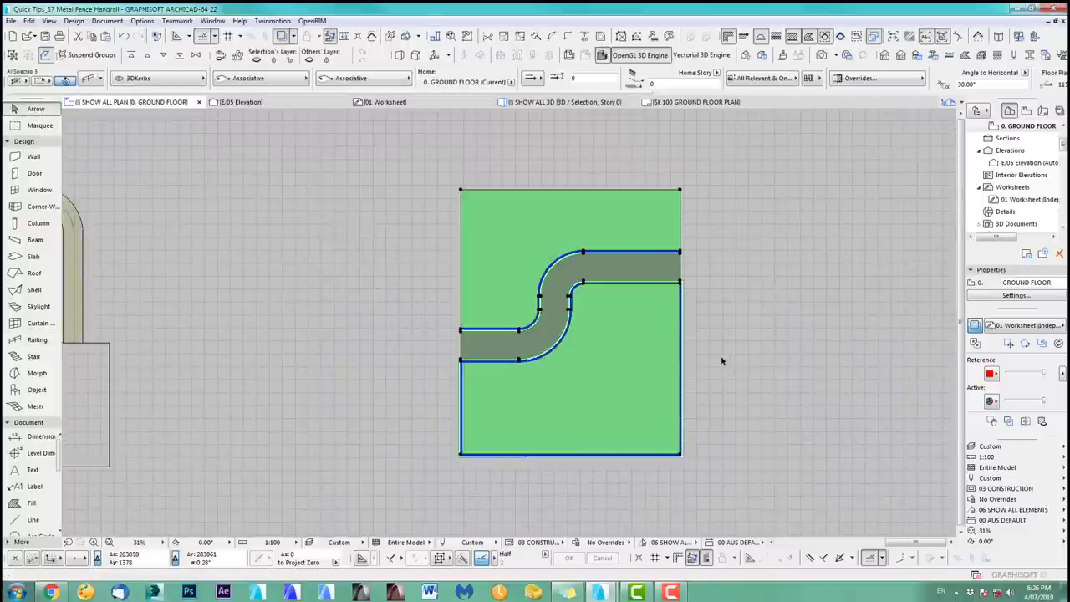
pyautogui.press('F5')
# Place the mesh fence railing around the sloping grass area on one side of the road, following its curved kerb and outer edges.
pyautogui.scroll(4, 441, 194)
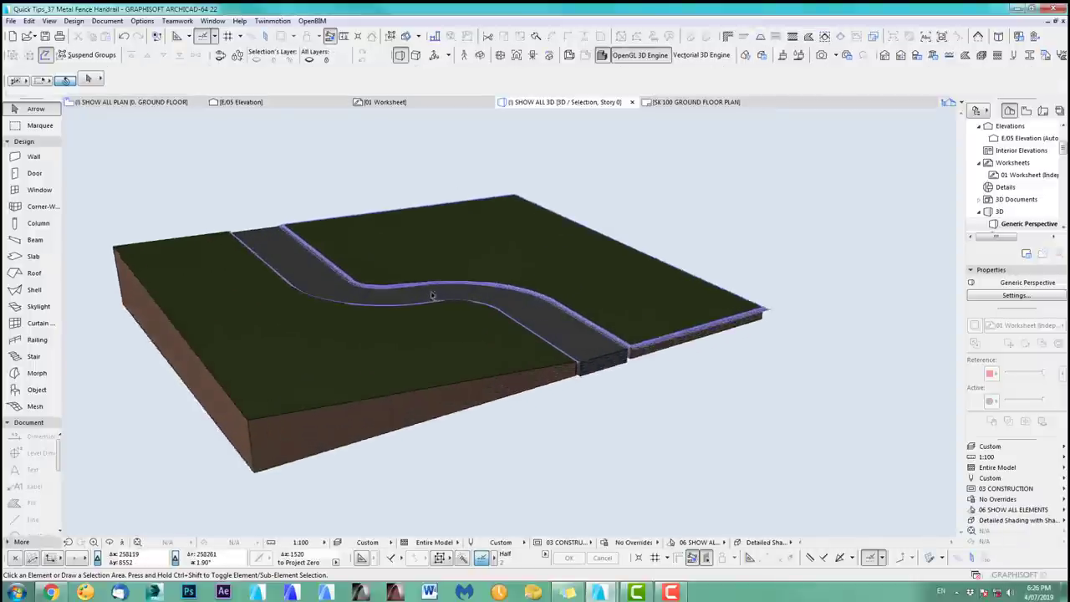
pyautogui.scroll(1, 432, 295)
pyautogui.press('o')
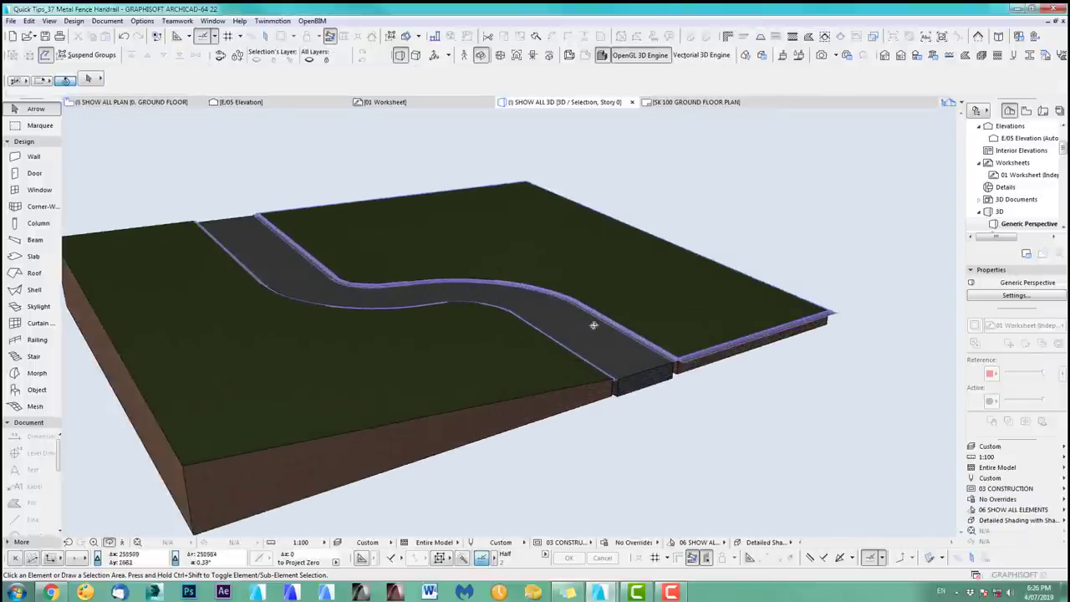
pyautogui.moveTo(593, 323); pyautogui.dragTo(537, 381)
pyautogui.scroll(2, 514, 368)
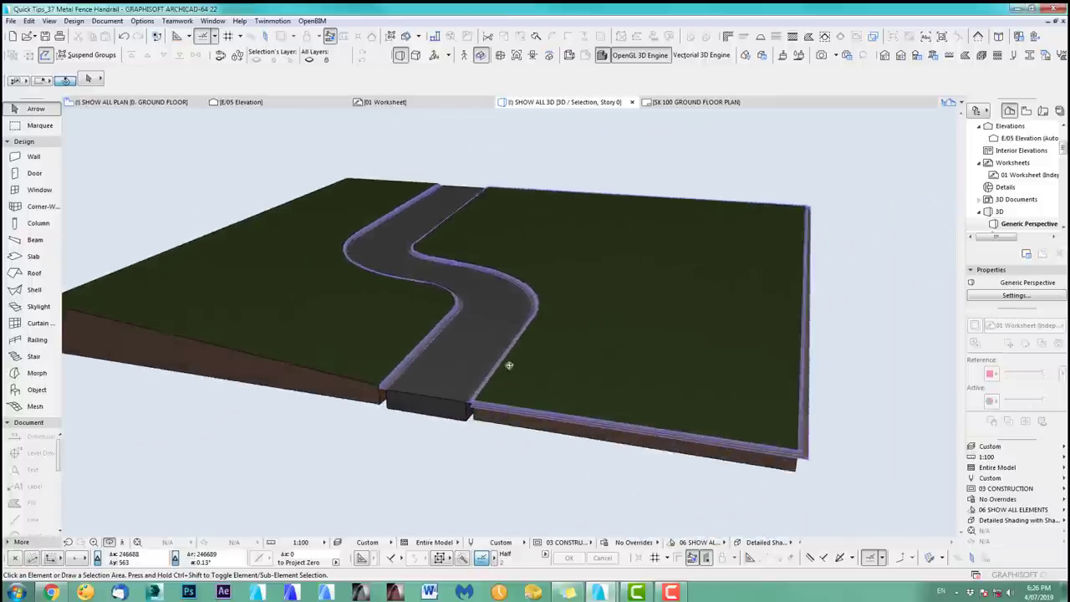
pyautogui.scroll(3, 463, 391)
pyautogui.scroll(3, 463, 390)
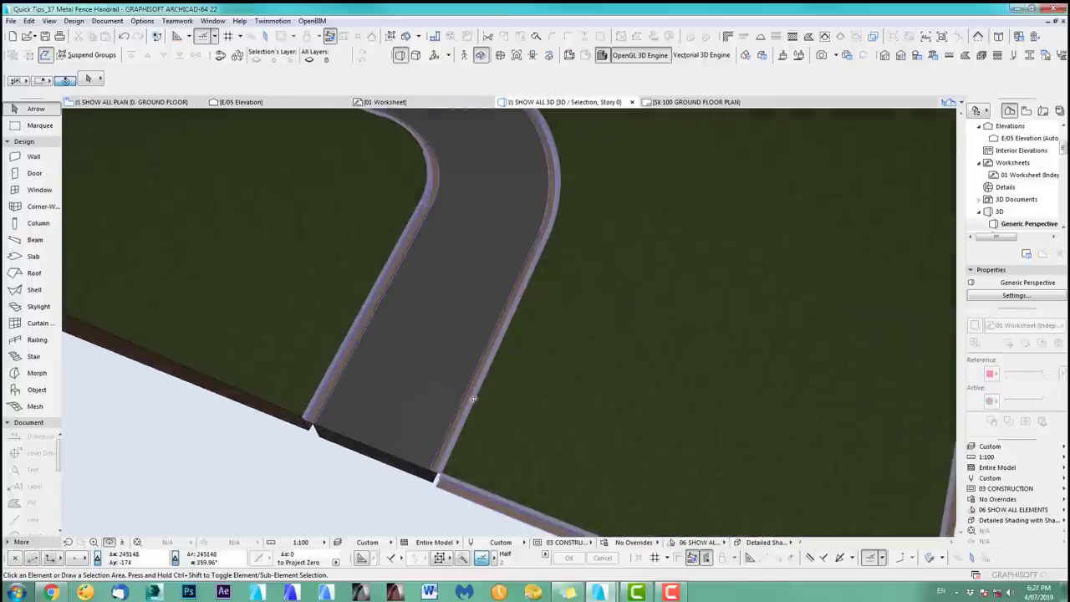
pyautogui.scroll(-1, 337, 322)
pyautogui.scroll(-4, 293, 217)
pyautogui.moveTo(303, 224); pyautogui.dragTo(498, 323, button='middle')
pyautogui.click(36, 339)
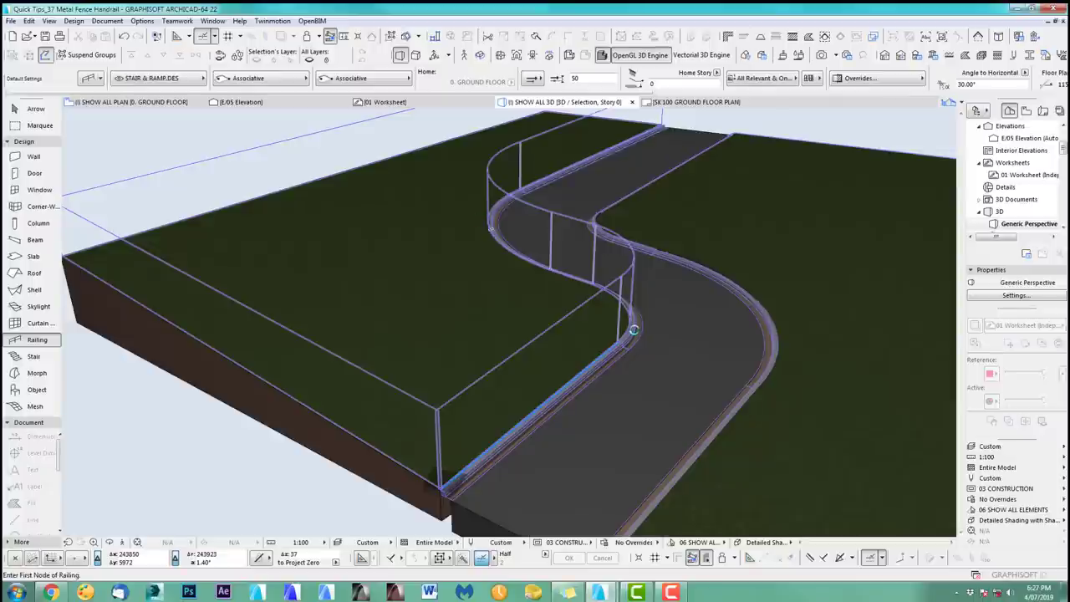
pyautogui.click(667, 259)
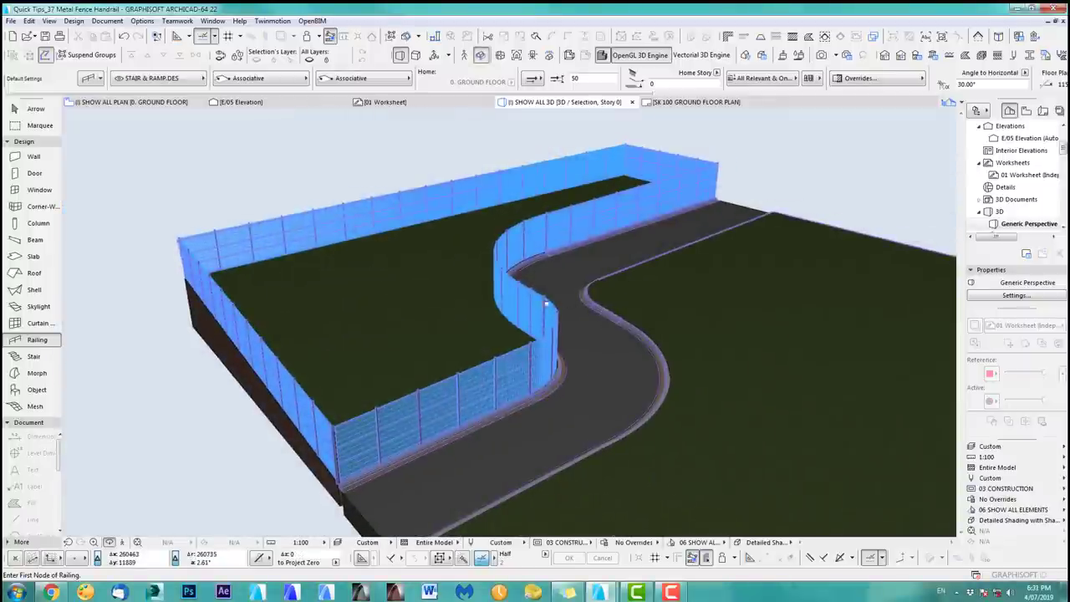
# Examine the new fence's post spacing, slope following and curves along the road and around the grass perimeter.
pyautogui.keyDown('shift'); pyautogui.moveTo(546, 304); pyautogui.dragTo(643, 273, button='middle'); pyautogui.keyUp('shift')
pyautogui.scroll(3, 669, 289)
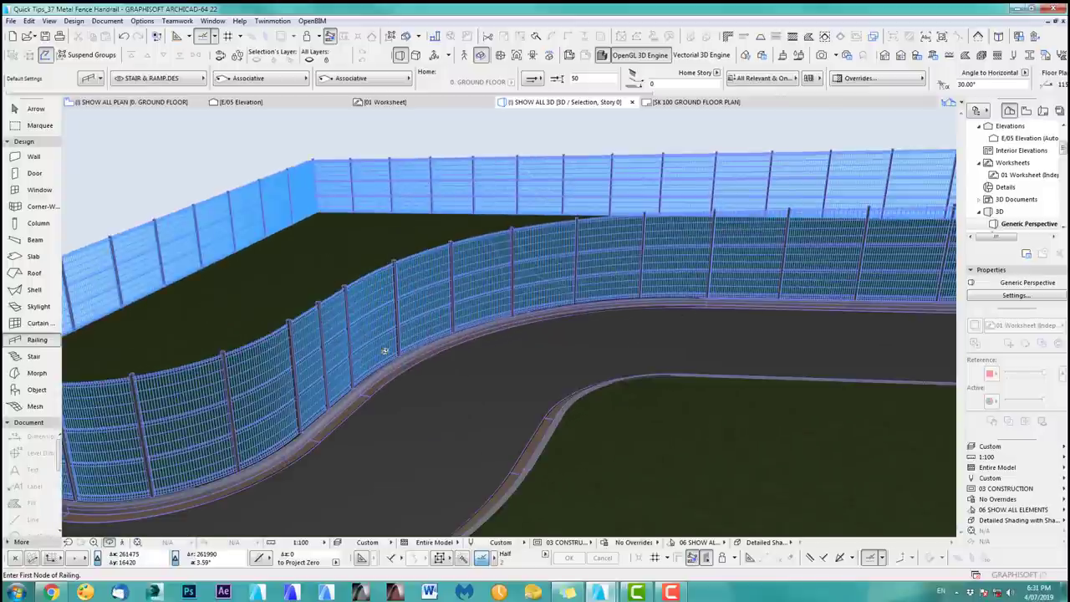
pyautogui.keyDown('shift'); pyautogui.moveTo(385, 351); pyautogui.dragTo(594, 383, button='middle'); pyautogui.keyUp('shift')
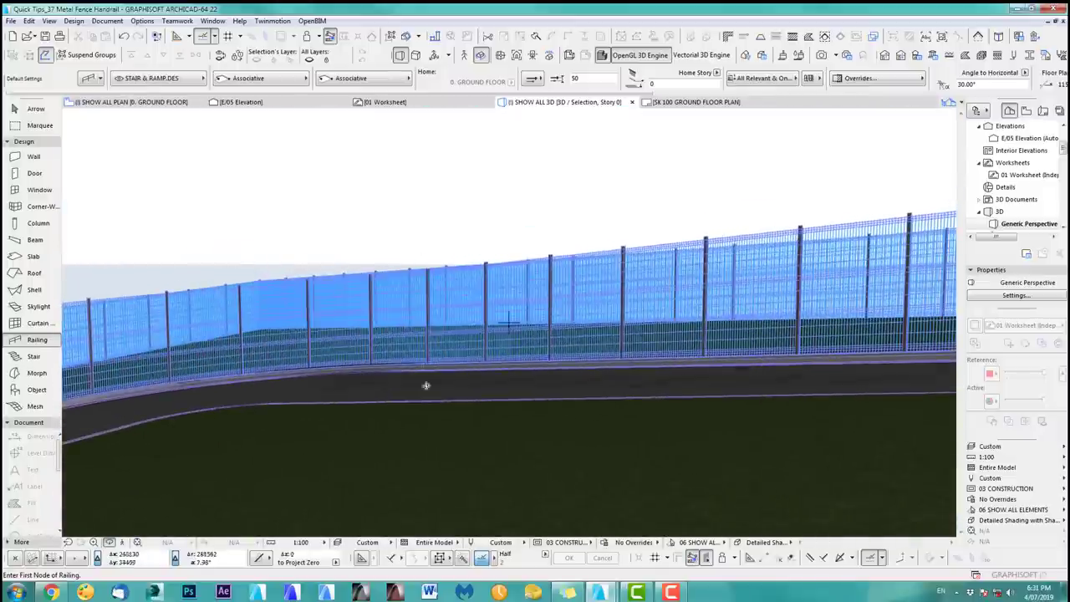
pyautogui.keyDown('shift'); pyautogui.moveTo(425, 386); pyautogui.dragTo(577, 386, button='middle'); pyautogui.keyUp('shift')
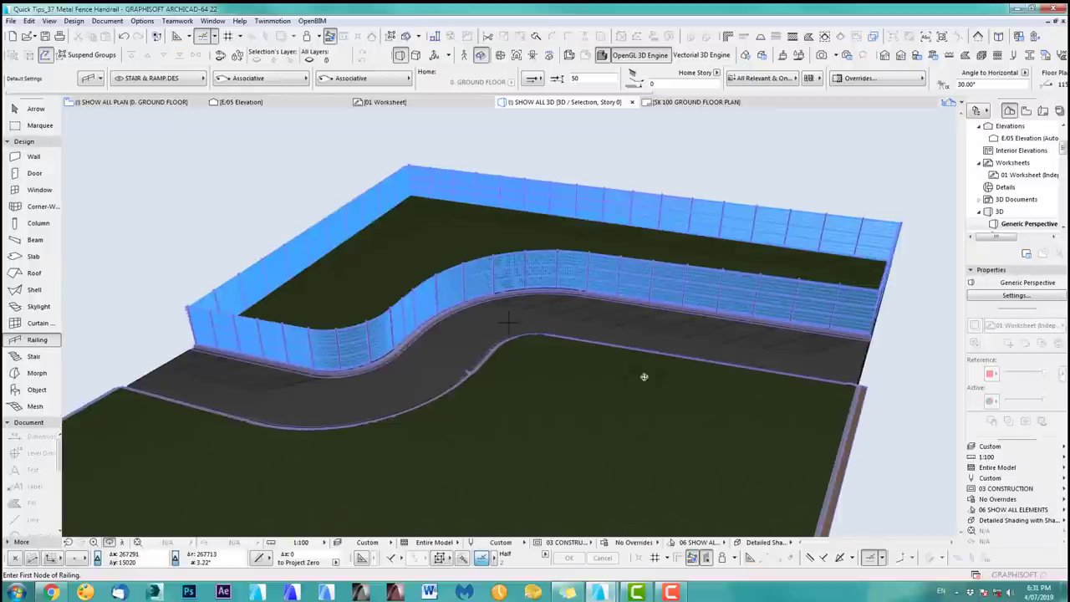
pyautogui.scroll(5, 828, 313)
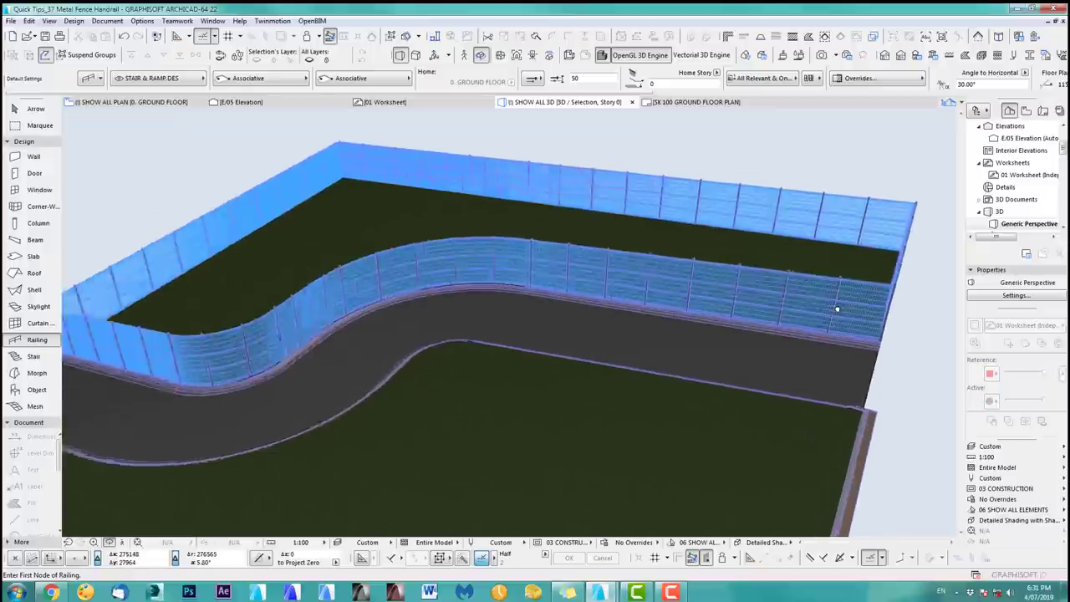
pyautogui.keyDown('shift'); pyautogui.moveTo(730, 346); pyautogui.dragTo(582, 334, button='middle'); pyautogui.keyUp('shift')
pyautogui.keyDown('shift'); pyautogui.moveTo(674, 341); pyautogui.dragTo(713, 387, button='middle'); pyautogui.keyUp('shift')
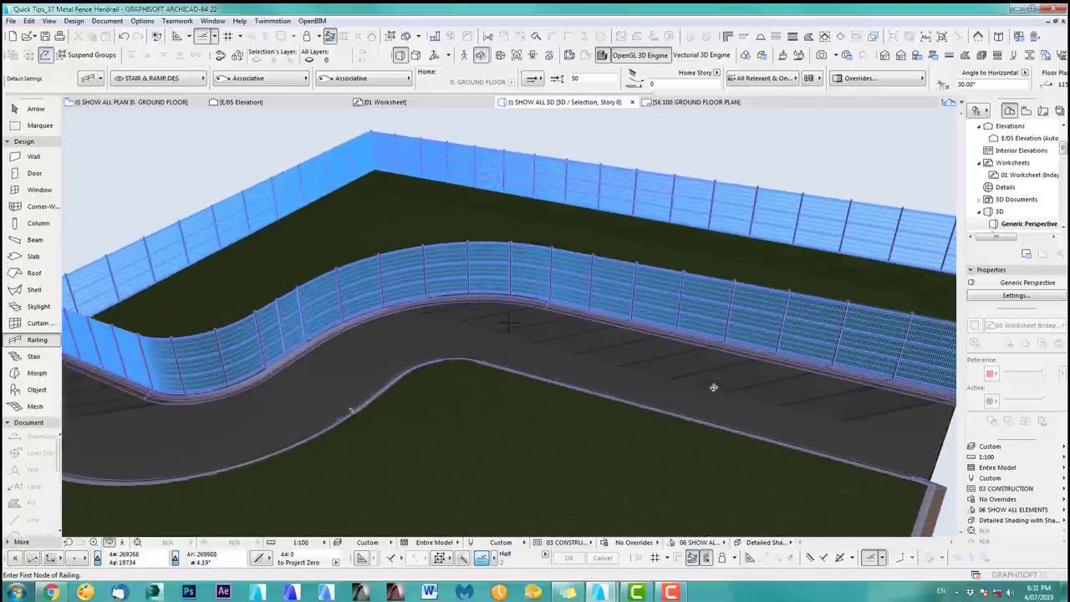